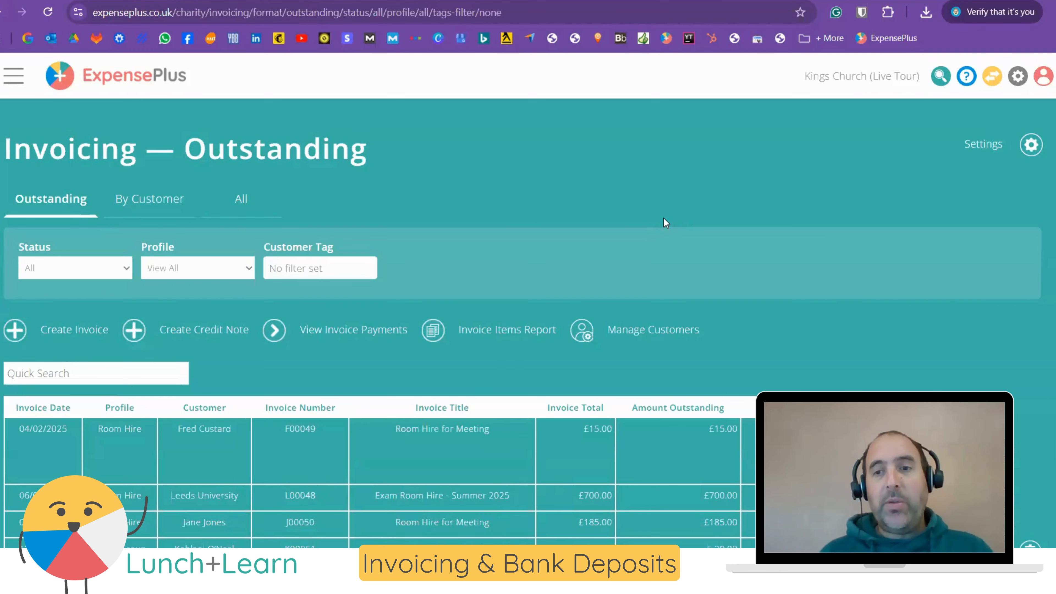
Step: Open the invoicing settings and review the list of invoice profiles
{"action": "left_click", "coordinate": [983, 146]}
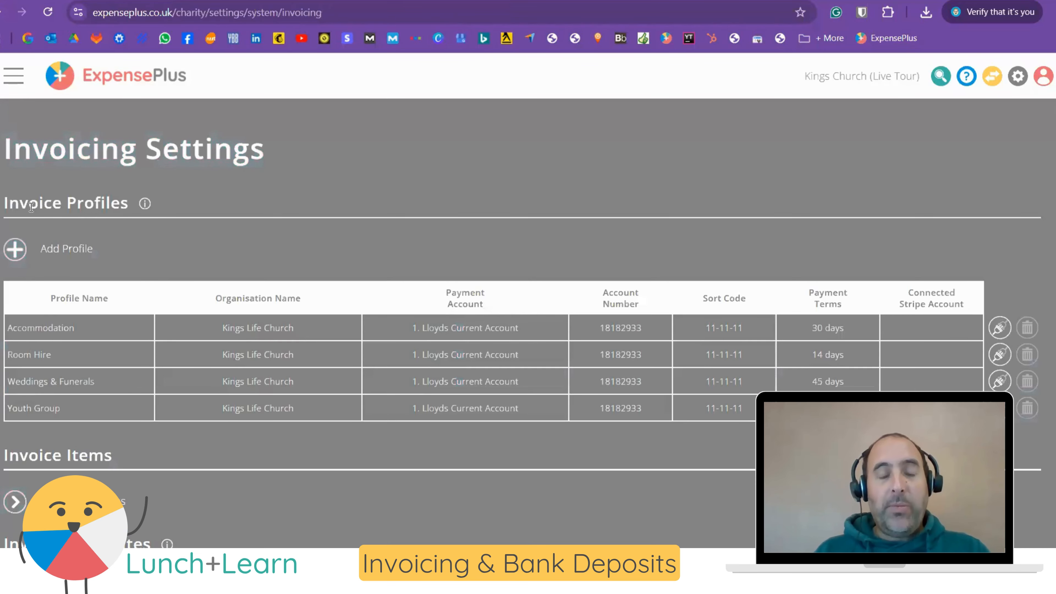
{"action": "scroll", "coordinate": [73, 274], "scroll_direction": "down", "scroll_amount": 2}
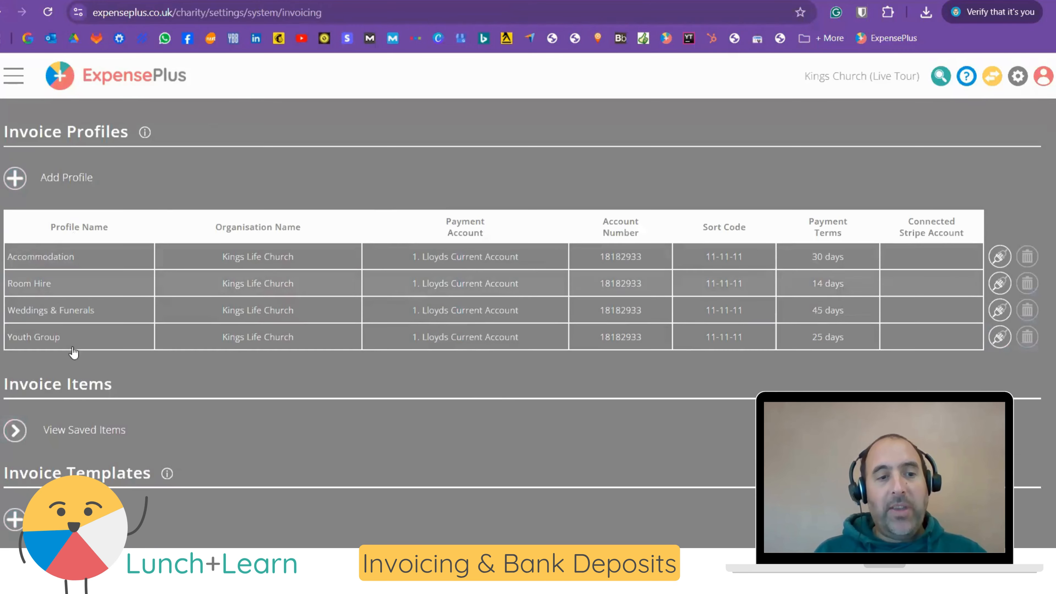
{"action": "scroll", "coordinate": [149, 299], "scroll_direction": "up", "scroll_amount": 2}
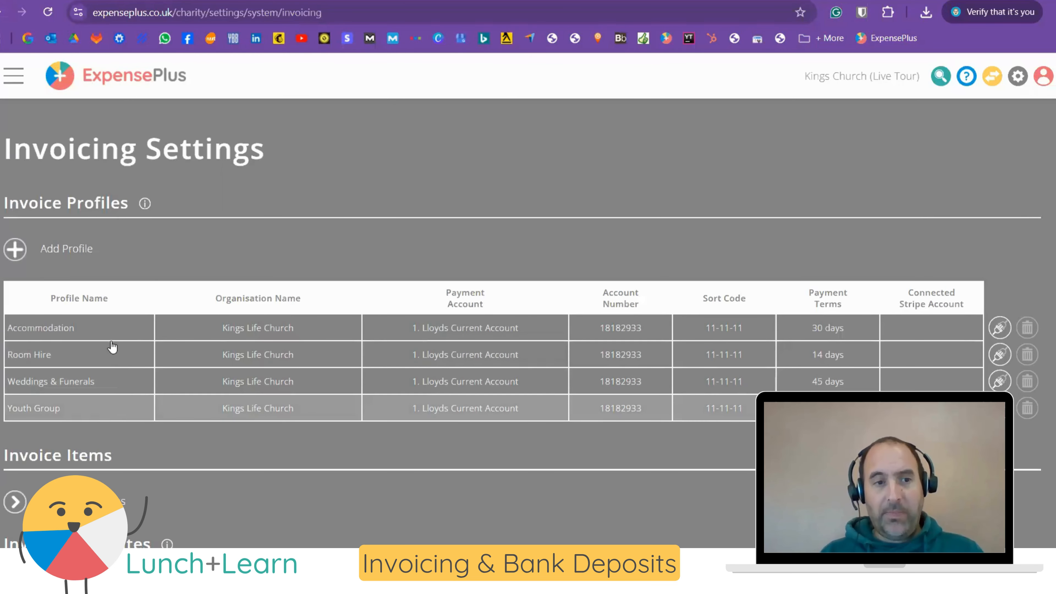
Step: Open the Accommodation invoice profile and review its logo, colour theme, address and Stripe options, expanding the optional bank details
{"action": "left_click", "coordinate": [109, 328]}
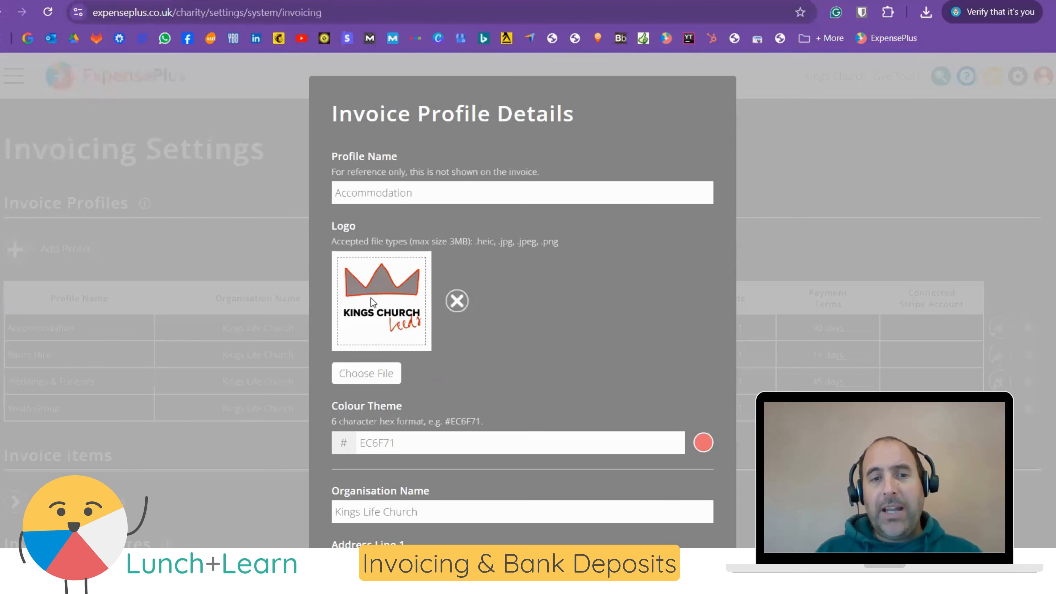
{"action": "scroll", "coordinate": [370, 301], "scroll_direction": "down", "scroll_amount": 2}
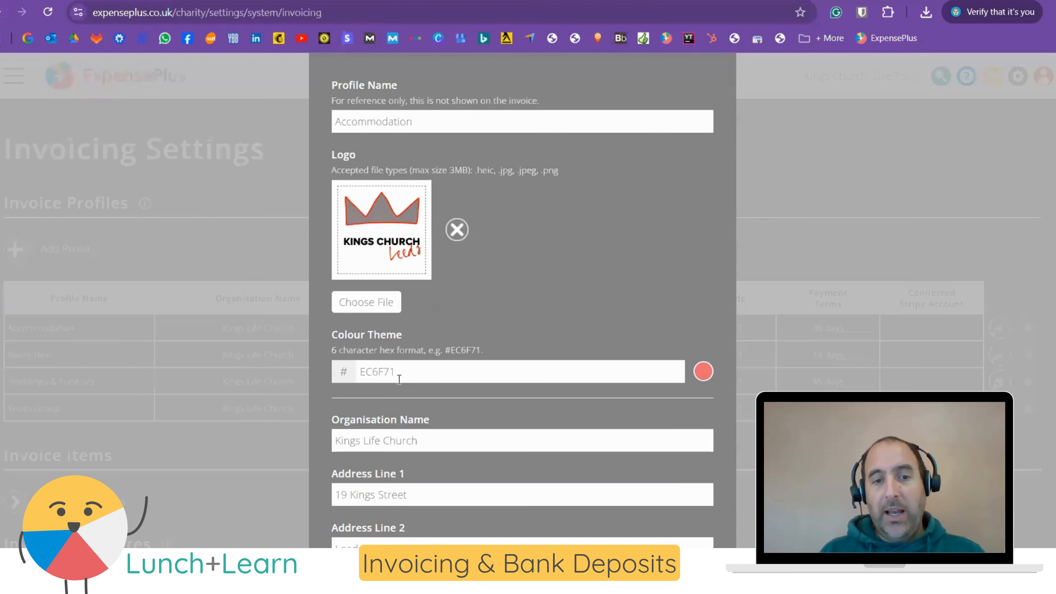
{"action": "scroll", "coordinate": [399, 379], "scroll_direction": "down", "scroll_amount": 10}
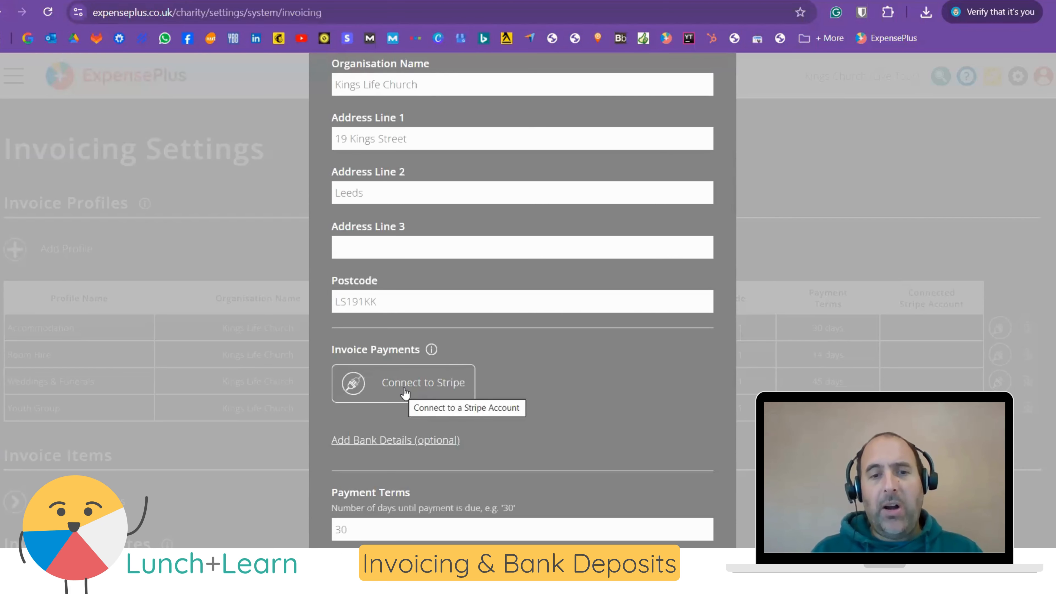
{"action": "left_click", "coordinate": [406, 440]}
{"action": "scroll", "coordinate": [442, 414], "scroll_direction": "down", "scroll_amount": 7}
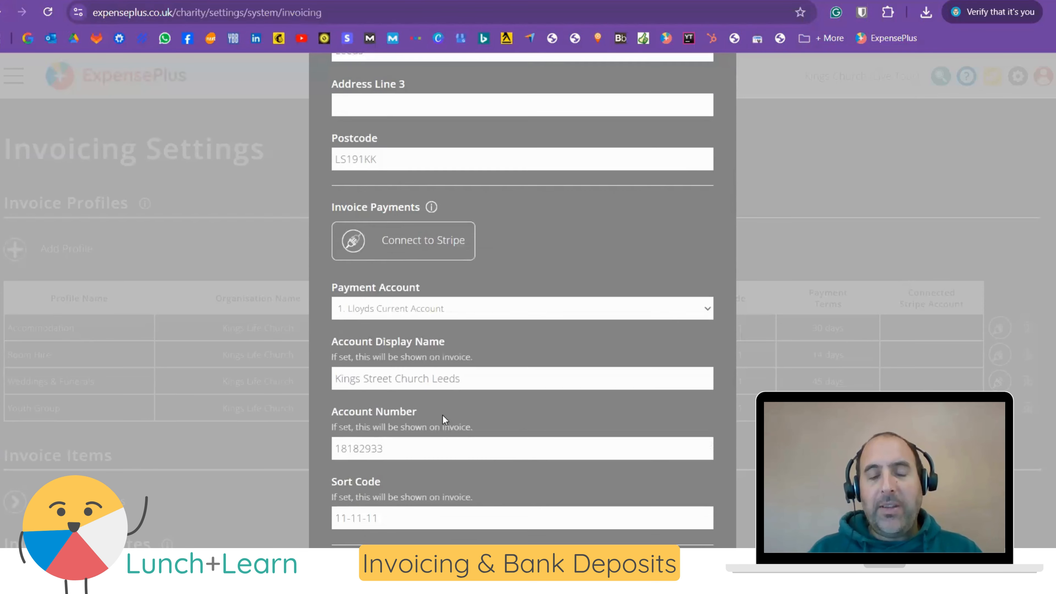
{"action": "scroll", "coordinate": [442, 416], "scroll_direction": "up", "scroll_amount": 3}
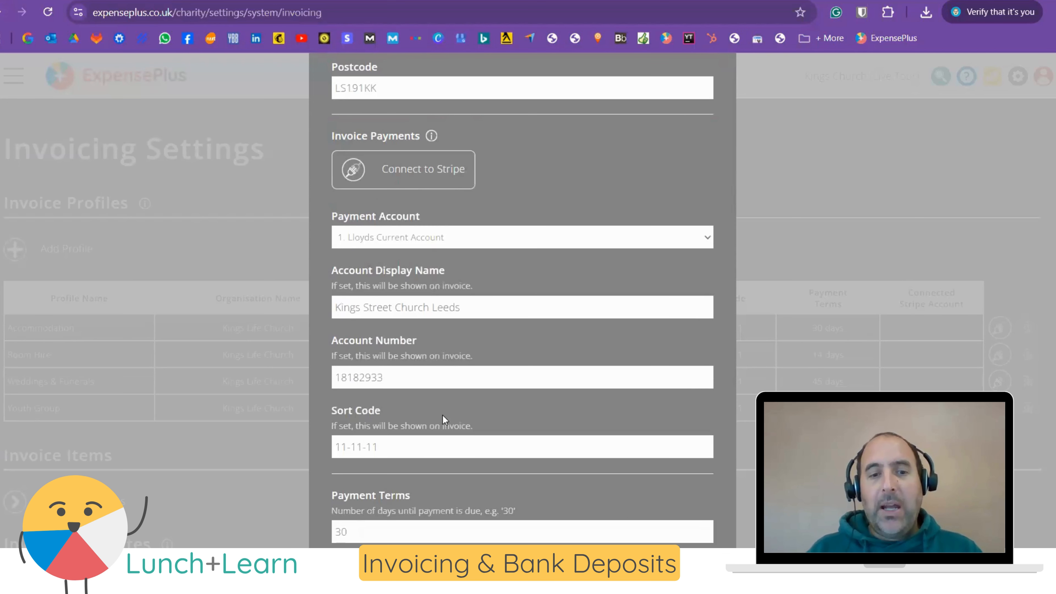
{"action": "scroll", "coordinate": [444, 420], "scroll_direction": "down", "scroll_amount": 7}
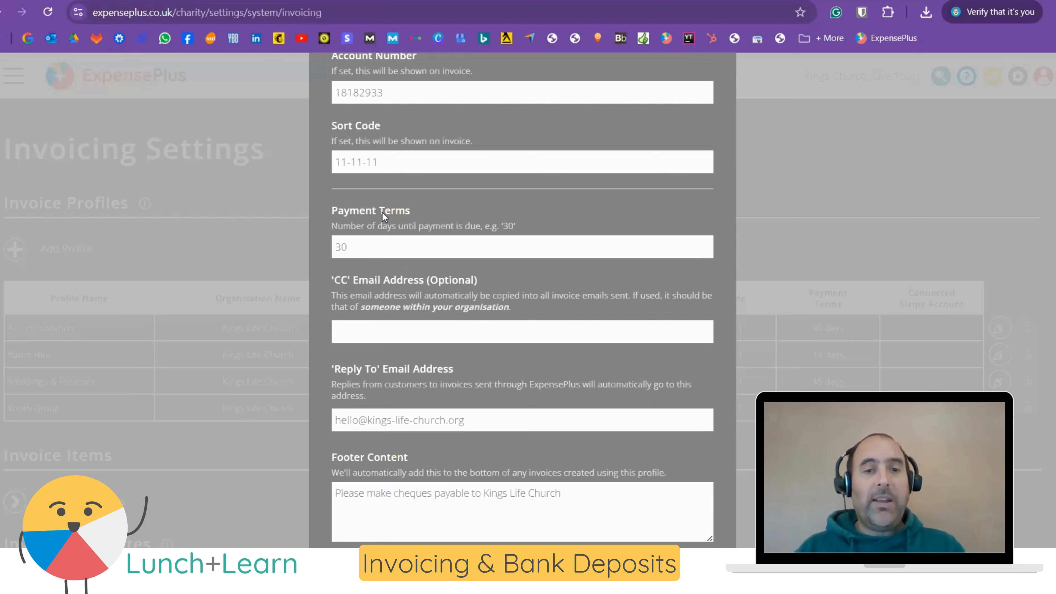
Step: Review the Accommodation profile's CC and reply-to emails, footer content and income allocation defaults, and close it without saving
{"action": "triple_click", "coordinate": [376, 281]}
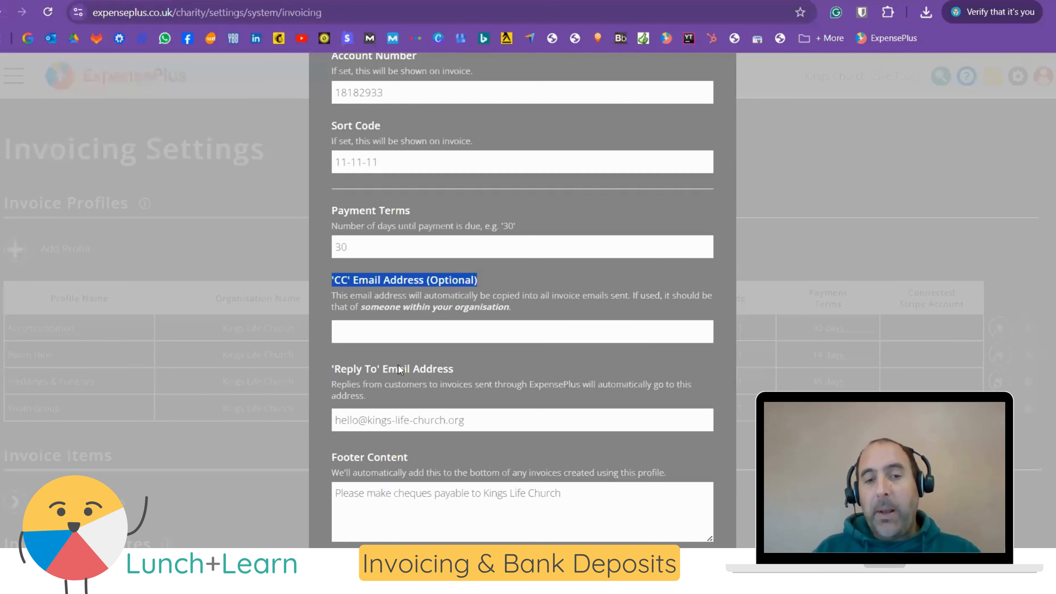
{"action": "scroll", "coordinate": [399, 370], "scroll_direction": "down", "scroll_amount": 3}
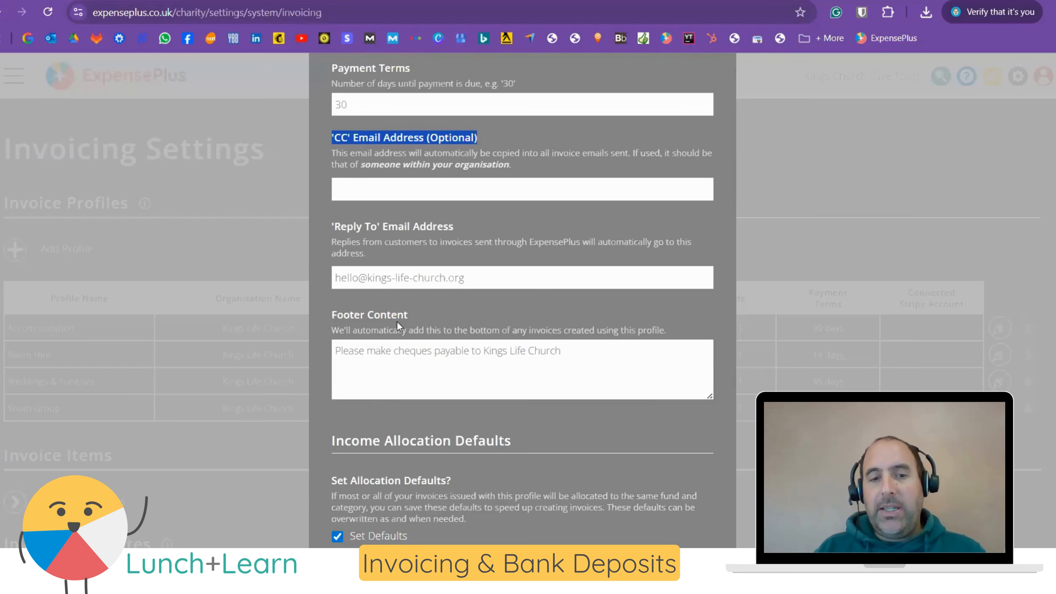
{"action": "scroll", "coordinate": [397, 322], "scroll_direction": "down", "scroll_amount": 3}
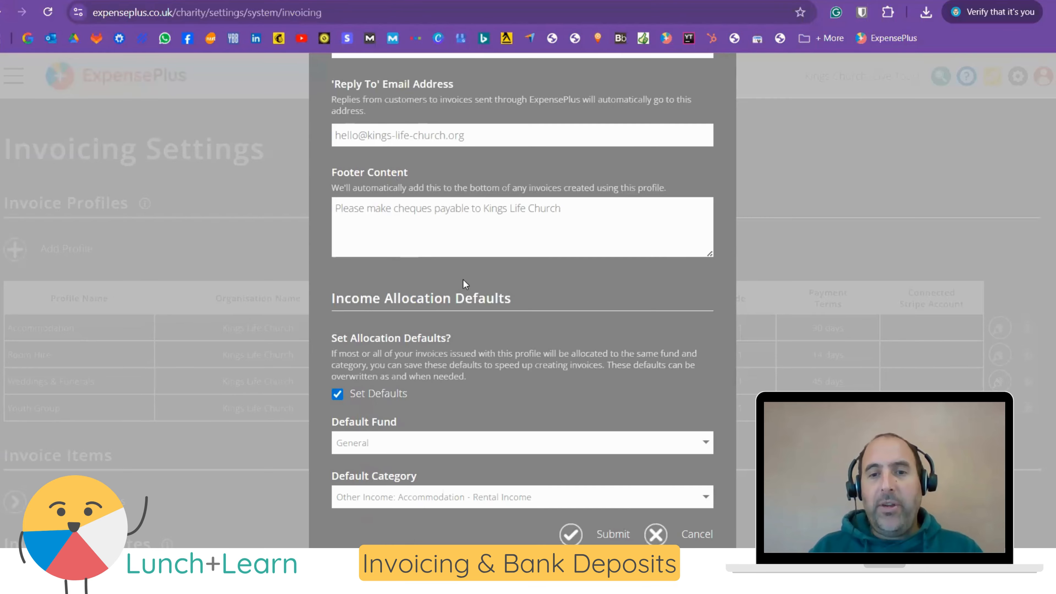
{"action": "scroll", "coordinate": [624, 416], "scroll_direction": "down", "scroll_amount": 2}
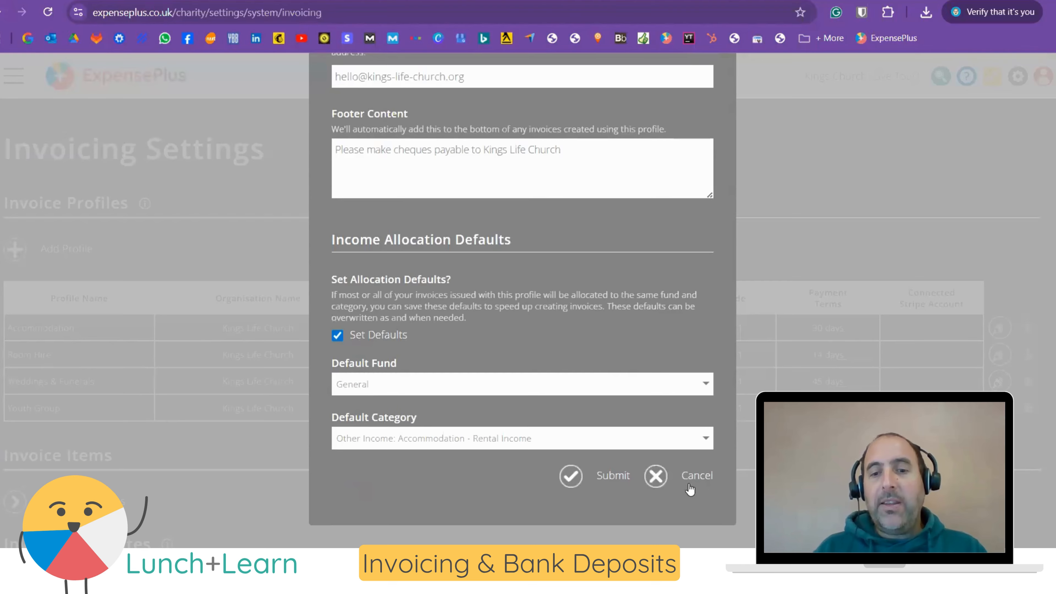
{"action": "left_click", "coordinate": [690, 478]}
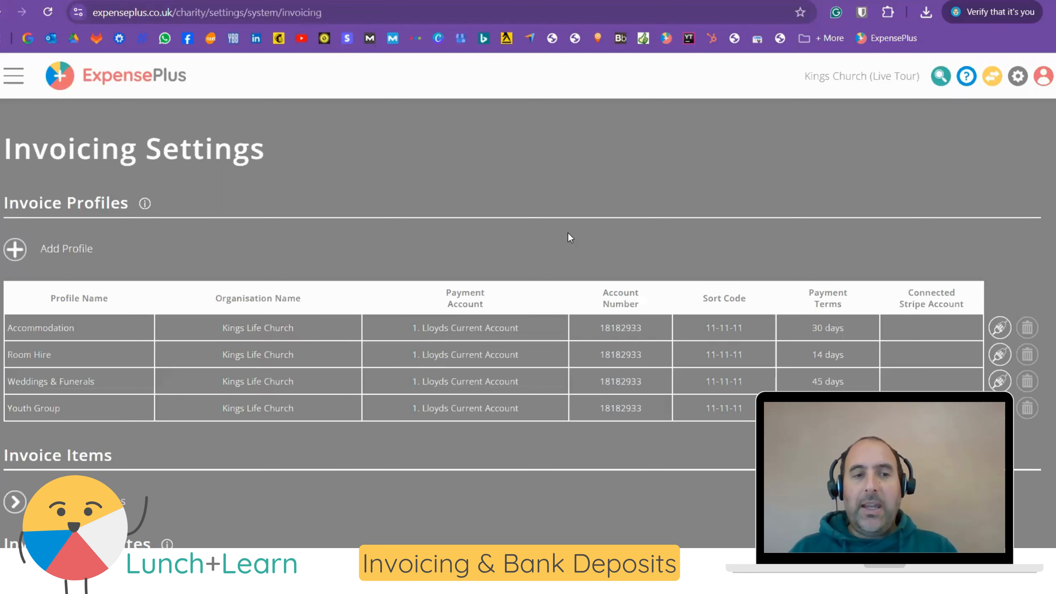
Step: Open the saved invoice items and examine their names, tags, unit prices and last-used dates
{"action": "triple_click", "coordinate": [79, 199]}
{"action": "left_click", "coordinate": [348, 226]}
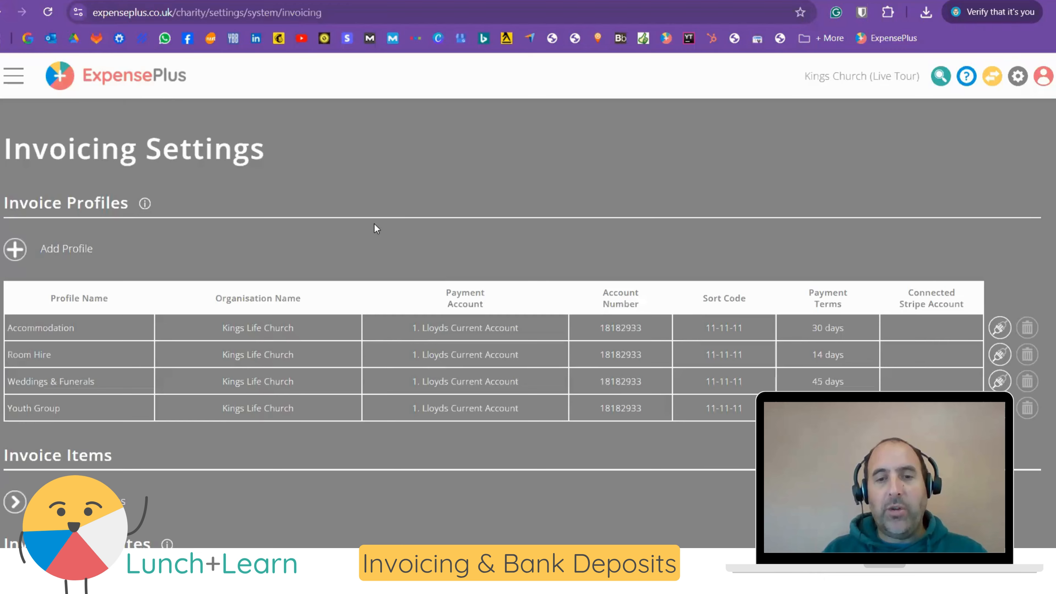
{"action": "scroll", "coordinate": [376, 228], "scroll_direction": "down", "scroll_amount": 3}
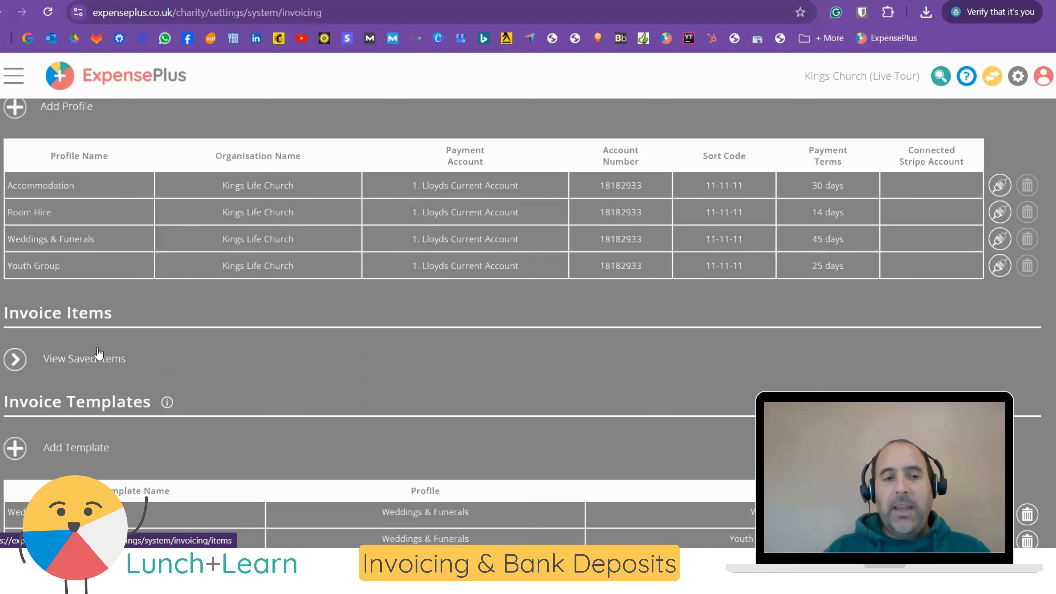
{"action": "left_click", "coordinate": [100, 360]}
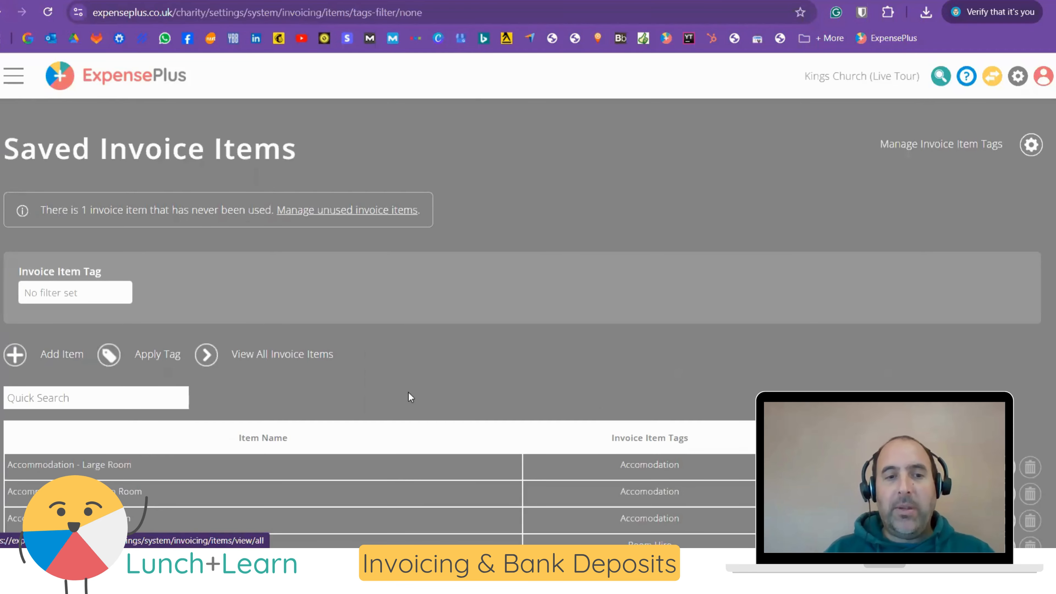
{"action": "scroll", "coordinate": [423, 400], "scroll_direction": "down", "scroll_amount": 4}
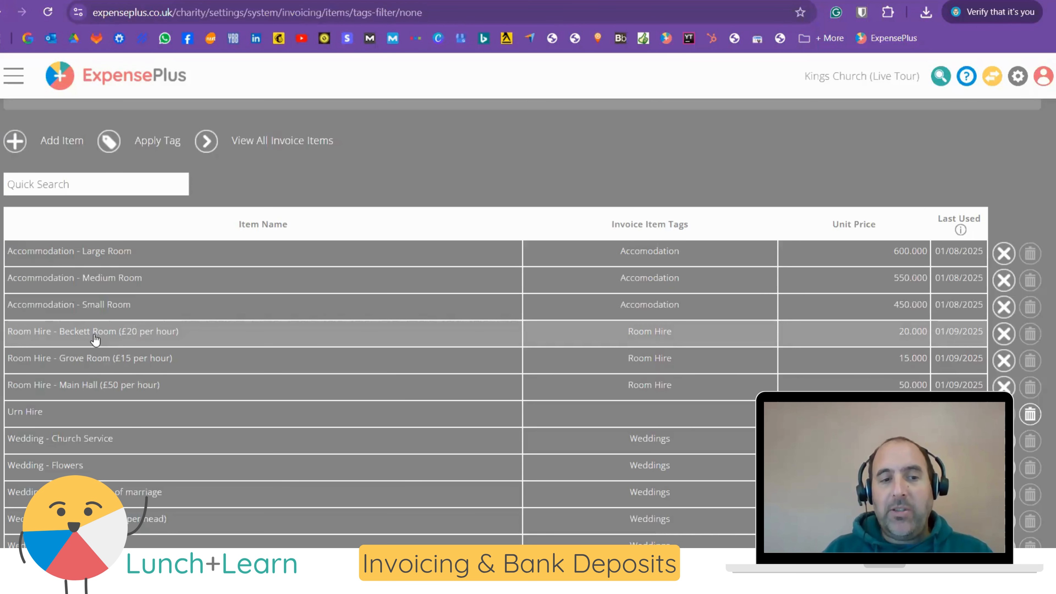
{"action": "scroll", "coordinate": [112, 393], "scroll_direction": "down", "scroll_amount": 2}
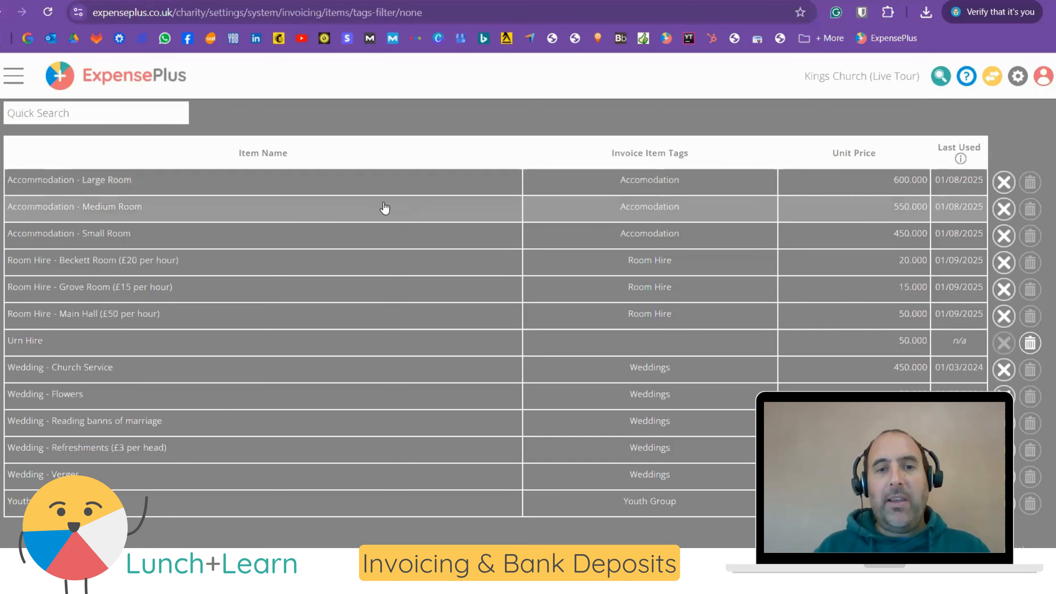
{"action": "scroll", "coordinate": [385, 207], "scroll_direction": "up", "scroll_amount": 2}
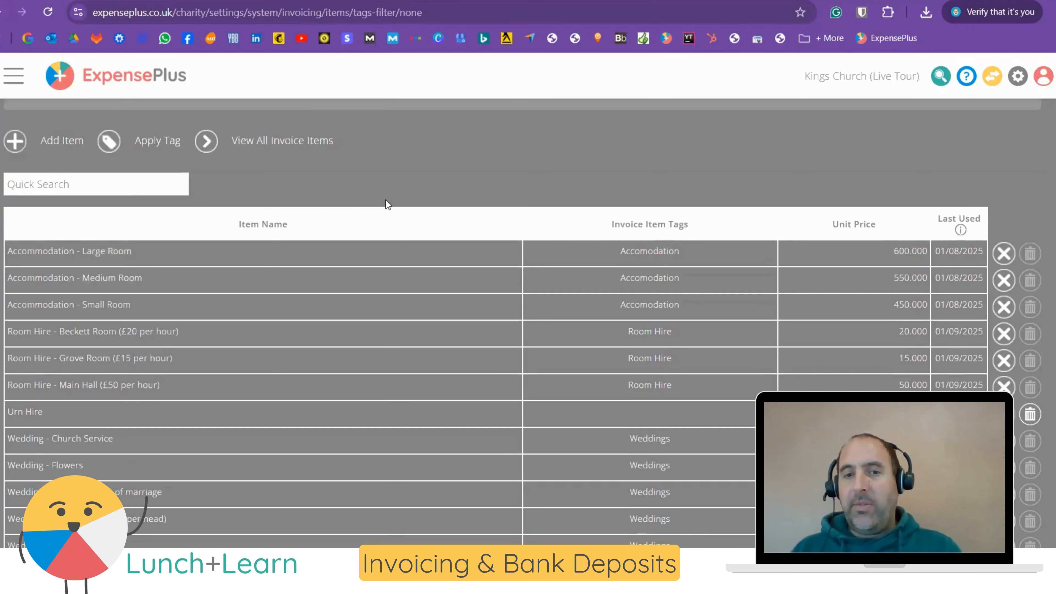
{"action": "scroll", "coordinate": [385, 172], "scroll_direction": "up", "scroll_amount": 5}
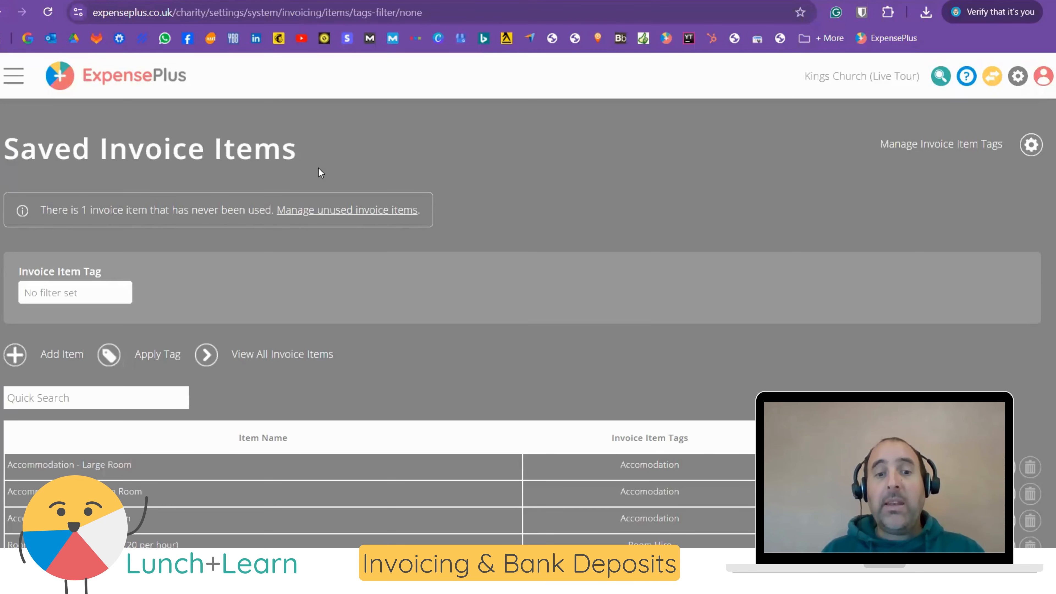
{"action": "scroll", "coordinate": [605, 400], "scroll_direction": "down", "scroll_amount": 6}
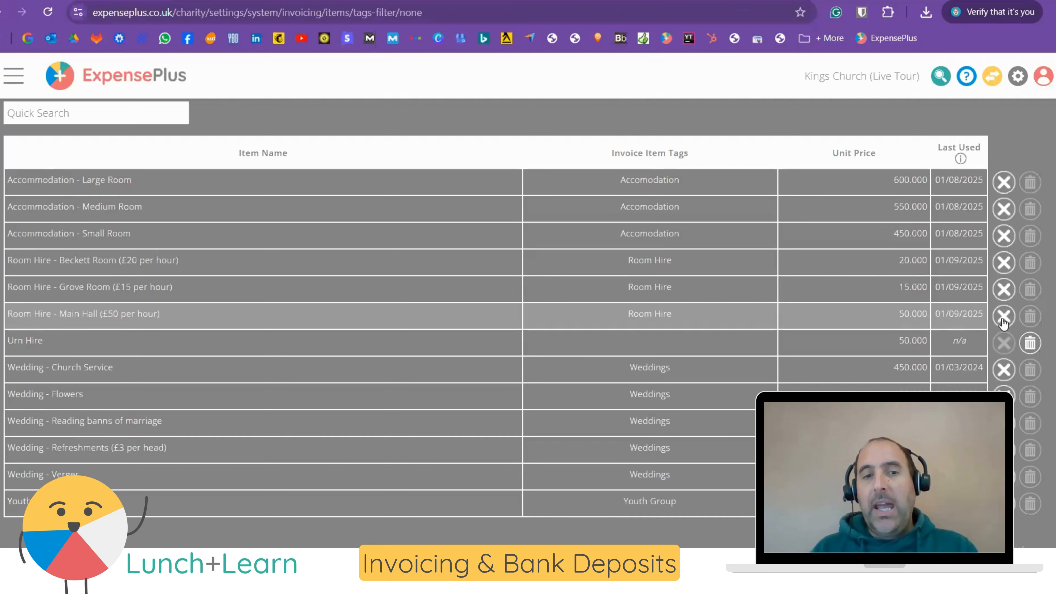
{"action": "scroll", "coordinate": [1002, 322], "scroll_direction": "up", "scroll_amount": 3}
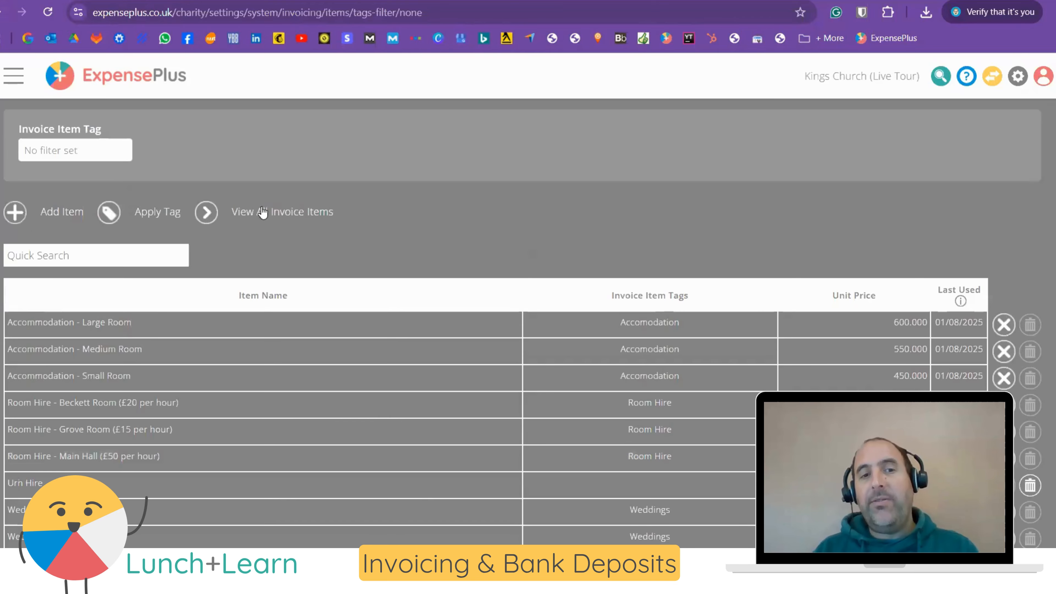
Step: View the list of all invoice items and return to the saved items
{"action": "left_click", "coordinate": [284, 214]}
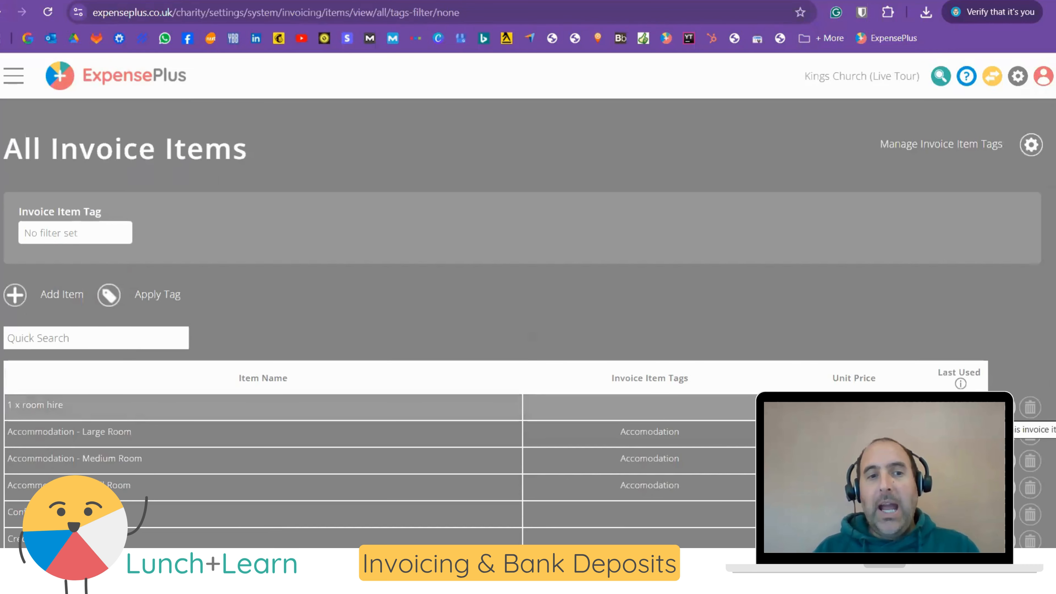
{"action": "key", "text": "alt+Left"}
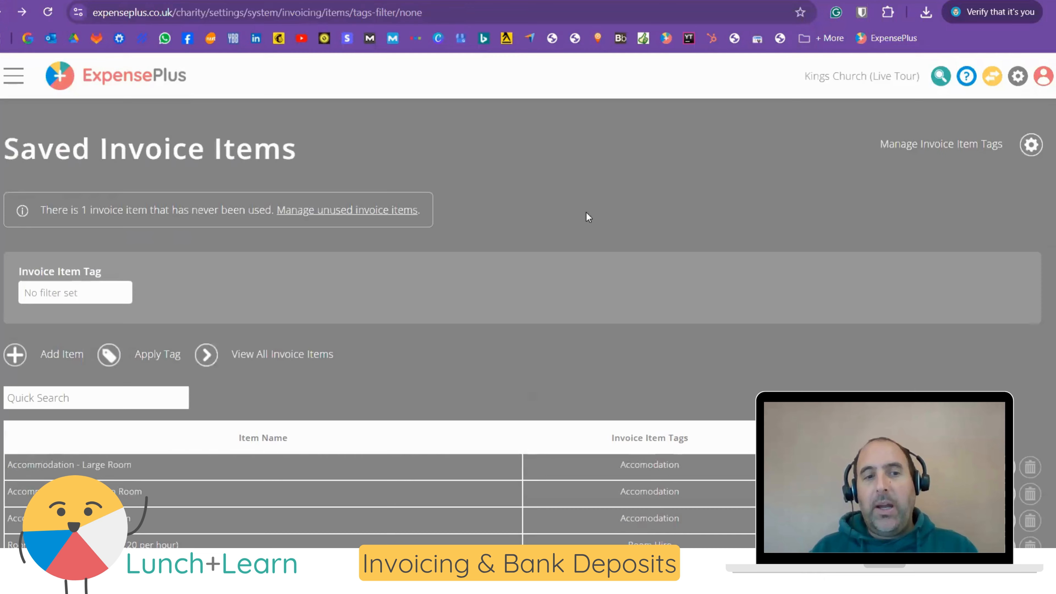
Step: Open the Urn Hire item to inspect its editable name, tags and unit price, and cancel without changes
{"action": "scroll", "coordinate": [590, 228], "scroll_direction": "down", "scroll_amount": 3}
{"action": "scroll", "coordinate": [586, 231], "scroll_direction": "down", "scroll_amount": 3}
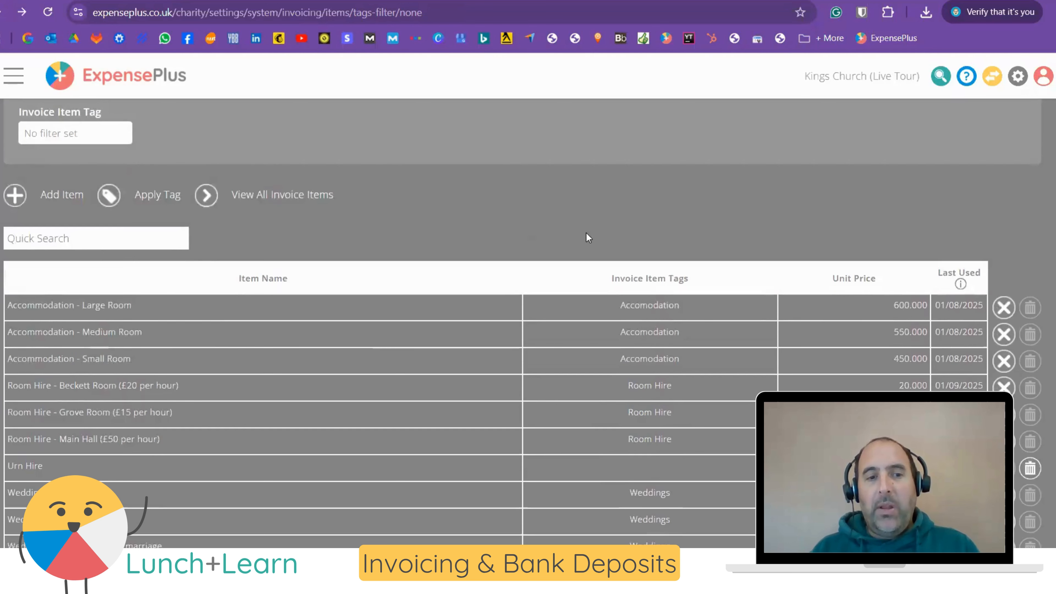
{"action": "scroll", "coordinate": [584, 235], "scroll_direction": "up", "scroll_amount": 2}
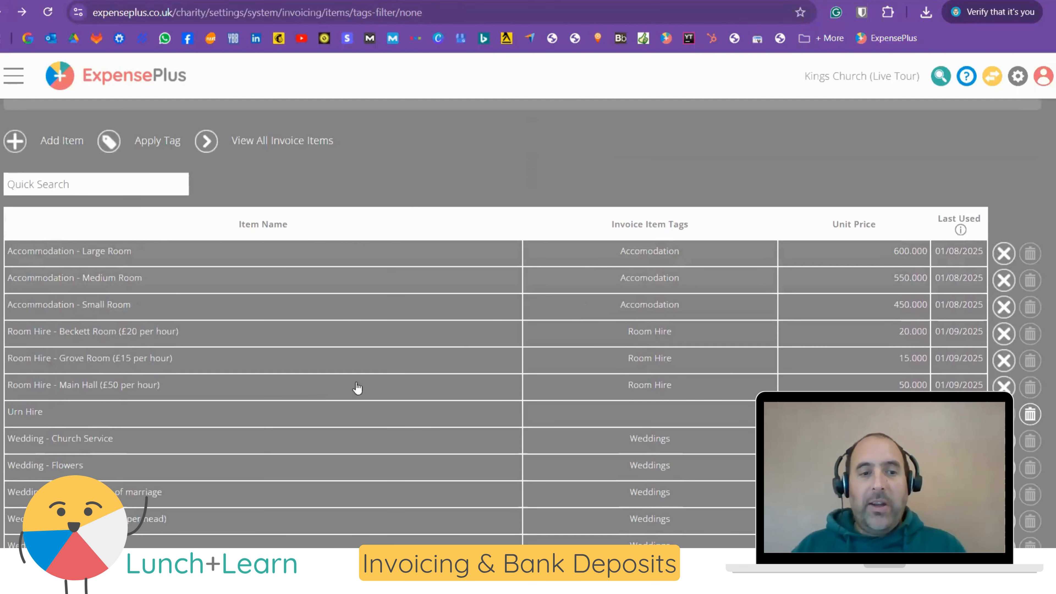
{"action": "left_click", "coordinate": [306, 413]}
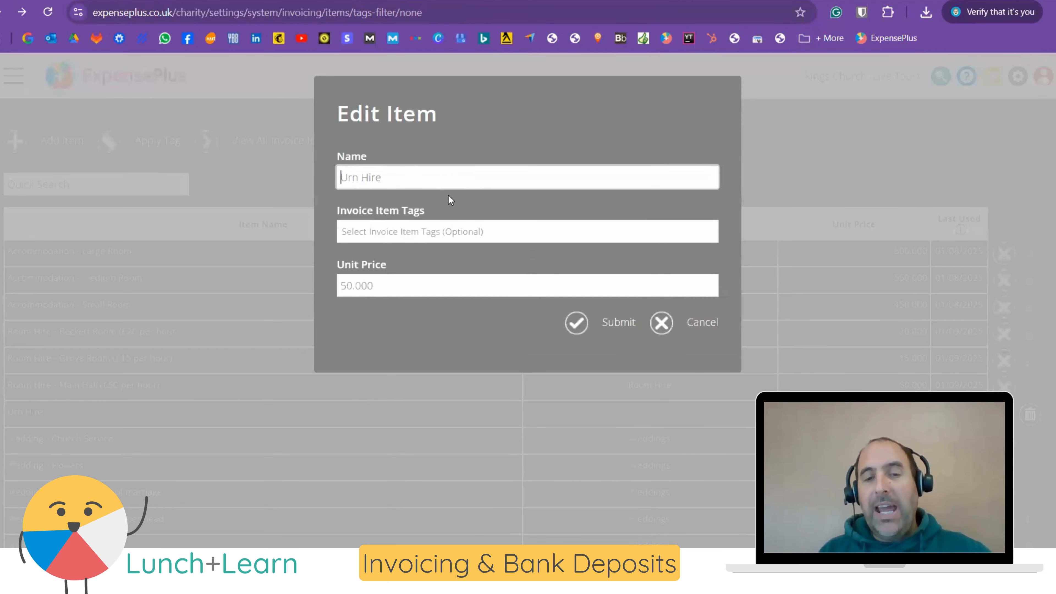
{"action": "left_click", "coordinate": [660, 323]}
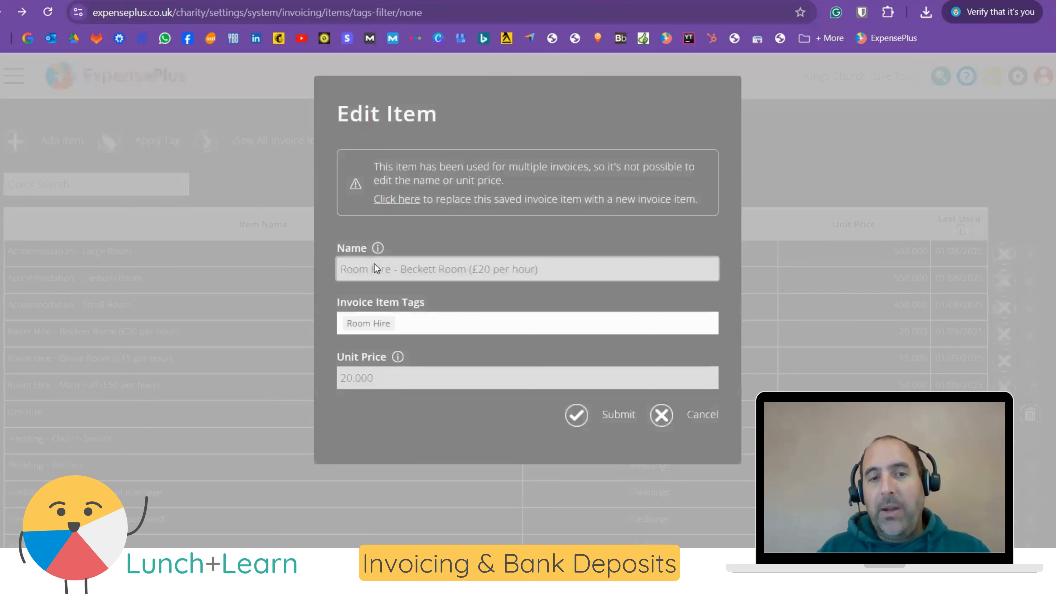
Step: Check the name and unit price fields of the Room Hire - Beckett Room item and cancel the edit
{"action": "triple_click", "coordinate": [370, 266]}
{"action": "triple_click", "coordinate": [381, 381]}
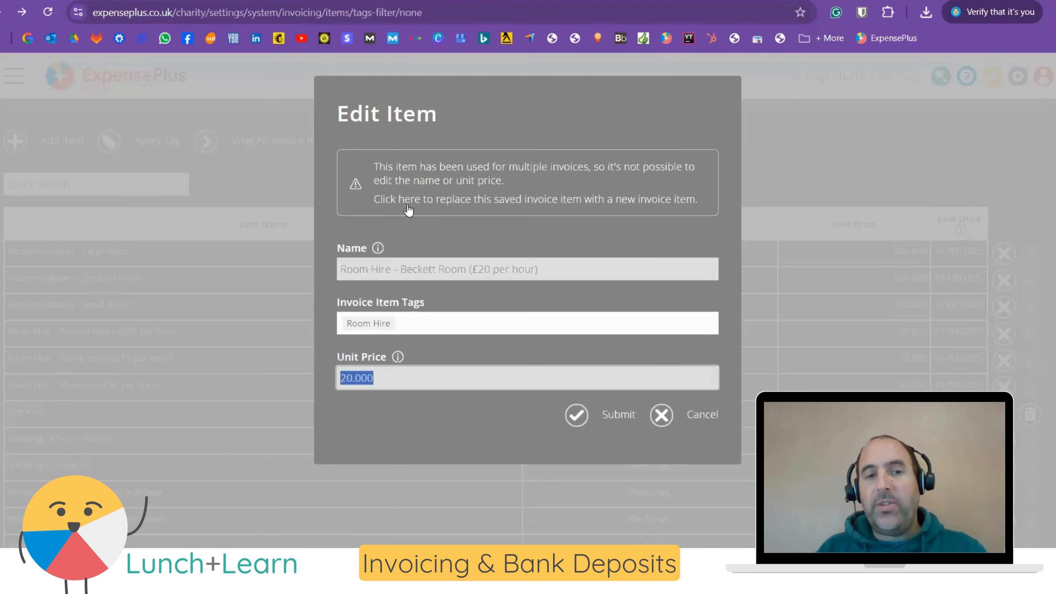
{"action": "left_click", "coordinate": [683, 421]}
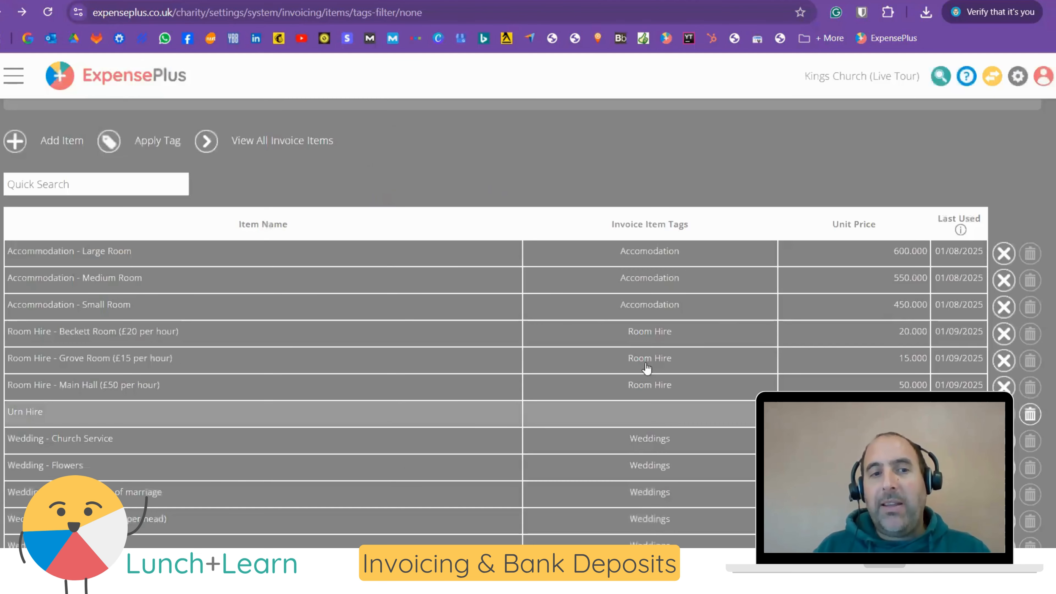
Step: Open the page for applying invoice item tags and examine the Accomodation tag column for the saved items
{"action": "scroll", "coordinate": [509, 270], "scroll_direction": "up", "scroll_amount": 5}
{"action": "scroll", "coordinate": [509, 265], "scroll_direction": "down", "scroll_amount": 2}
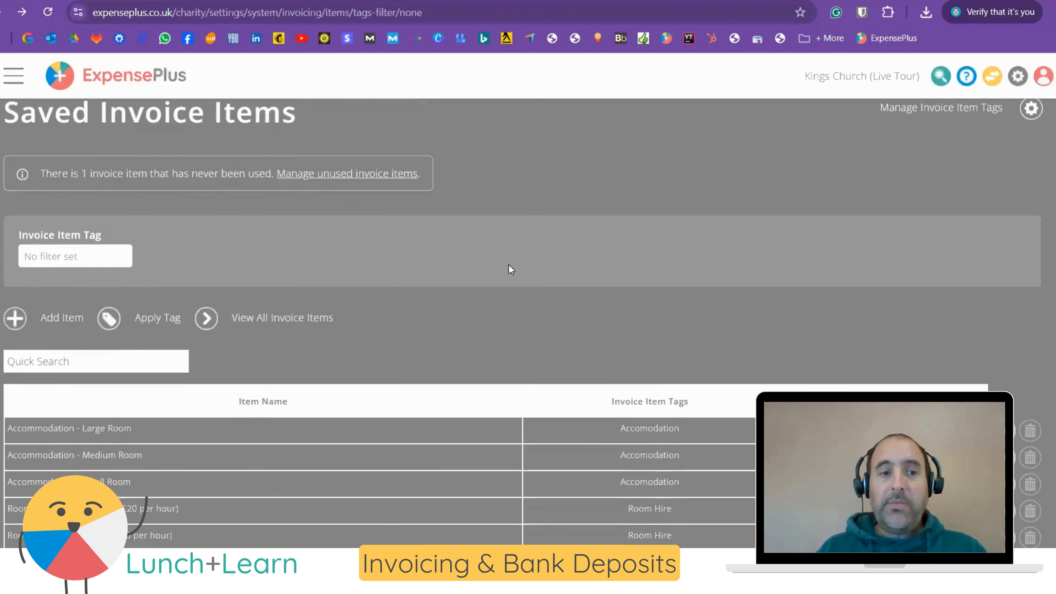
{"action": "scroll", "coordinate": [508, 265], "scroll_direction": "up", "scroll_amount": 2}
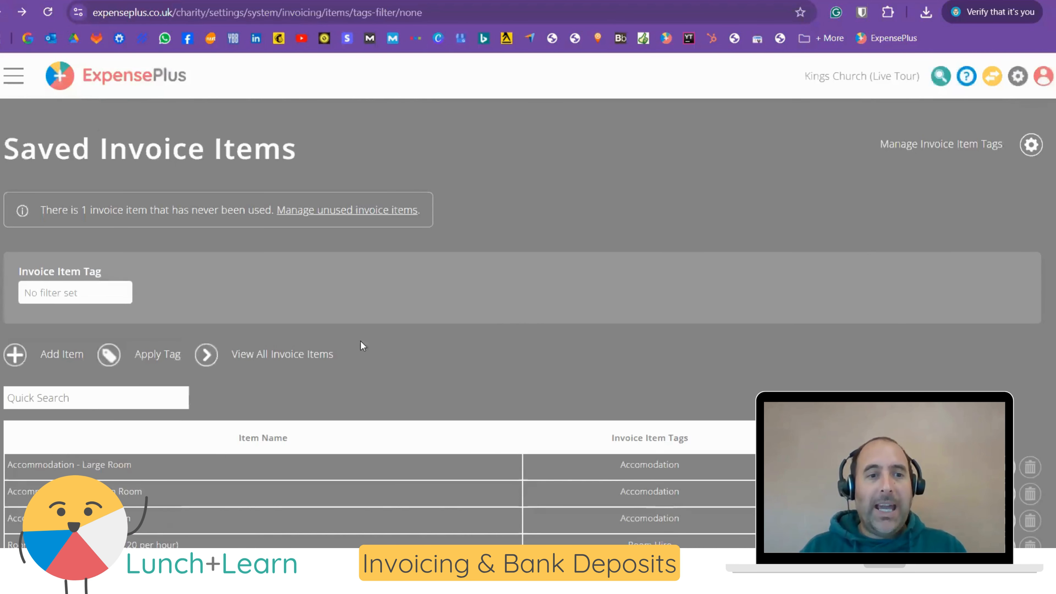
{"action": "left_click", "coordinate": [156, 354]}
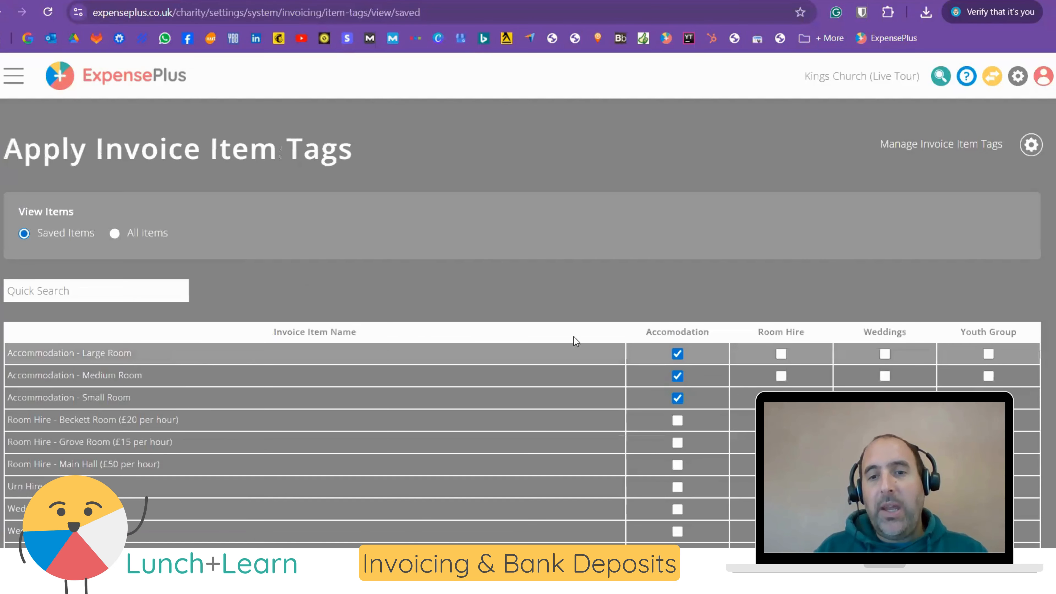
{"action": "double_click", "coordinate": [673, 331]}
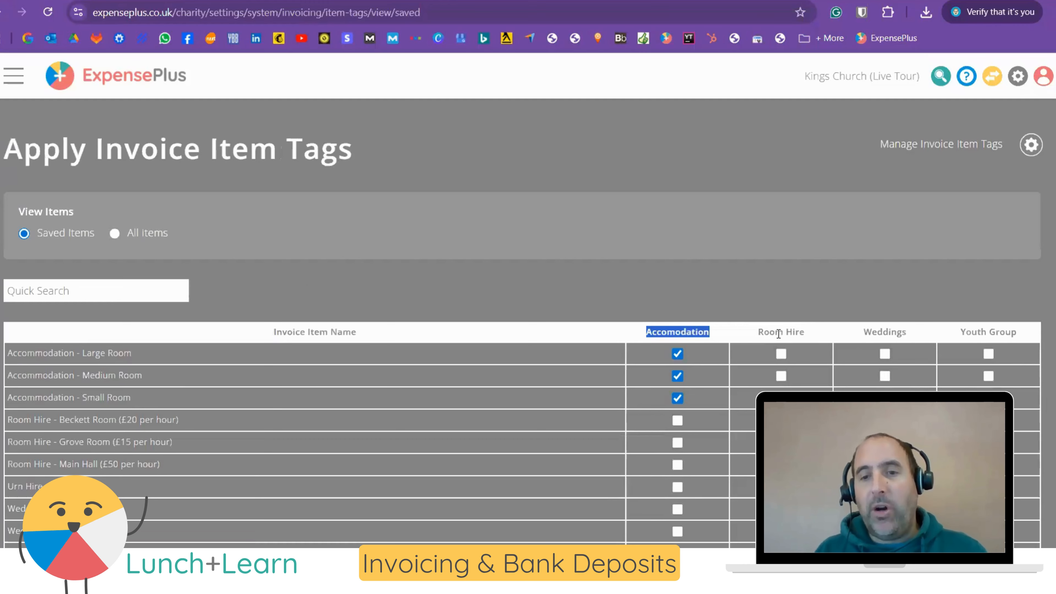
Step: Examine which saved invoice items carry the Accomodation, Room Hire, Weddings and Youth Group tags
{"action": "triple_click", "coordinate": [793, 332]}
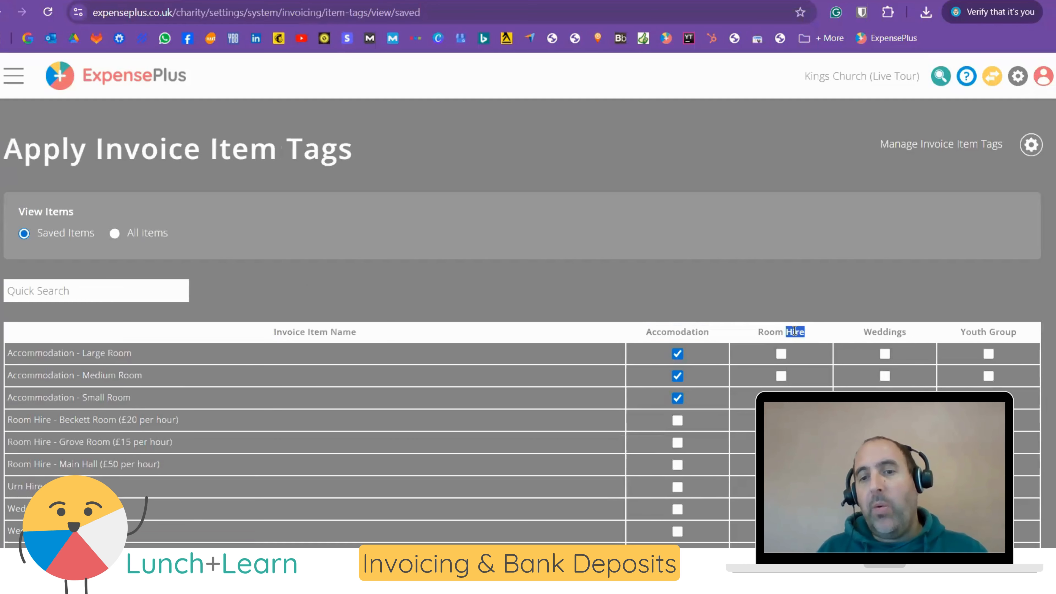
{"action": "double_click", "coordinate": [882, 331]}
{"action": "triple_click", "coordinate": [965, 332]}
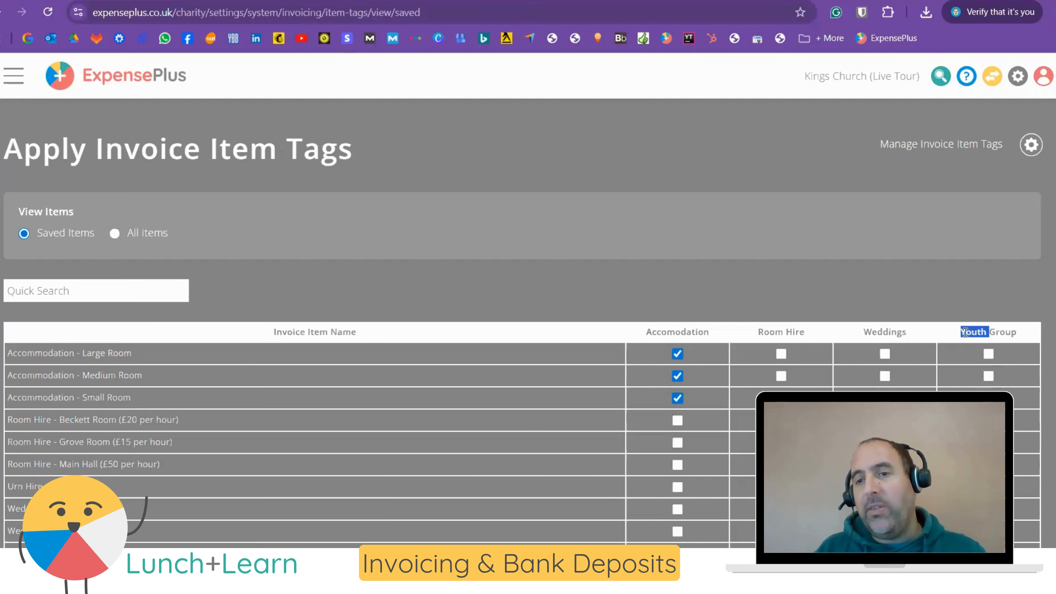
{"action": "scroll", "coordinate": [806, 306], "scroll_direction": "down", "scroll_amount": 2}
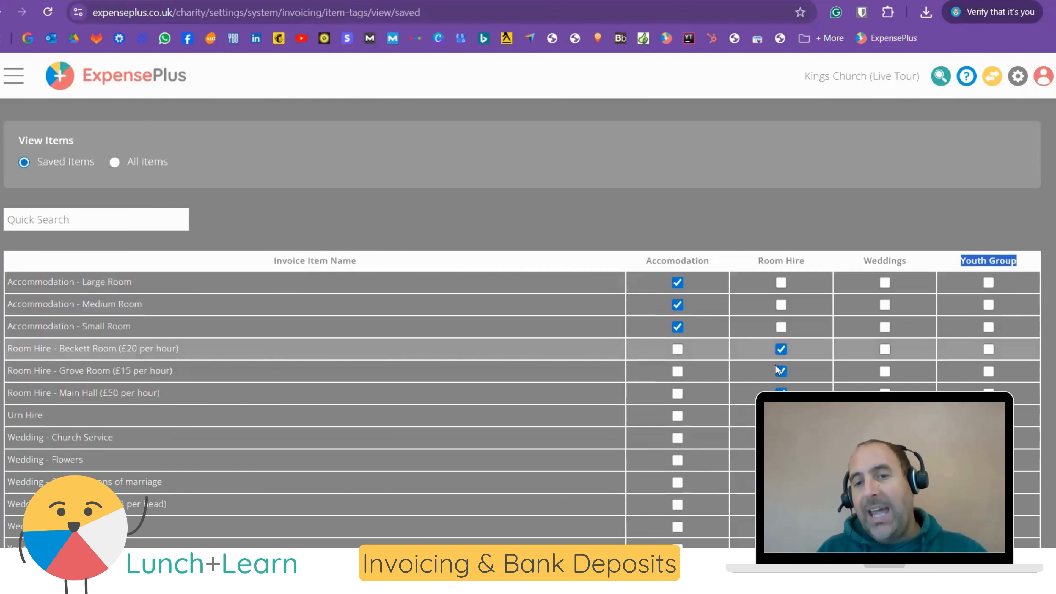
{"action": "scroll", "coordinate": [773, 366], "scroll_direction": "down", "scroll_amount": 2}
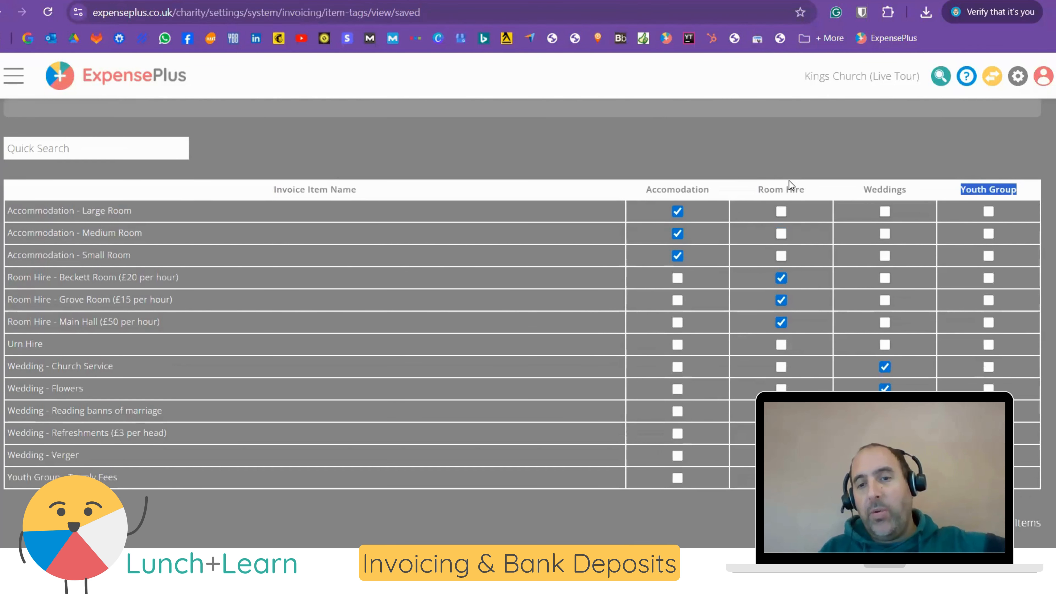
{"action": "double_click", "coordinate": [674, 191]}
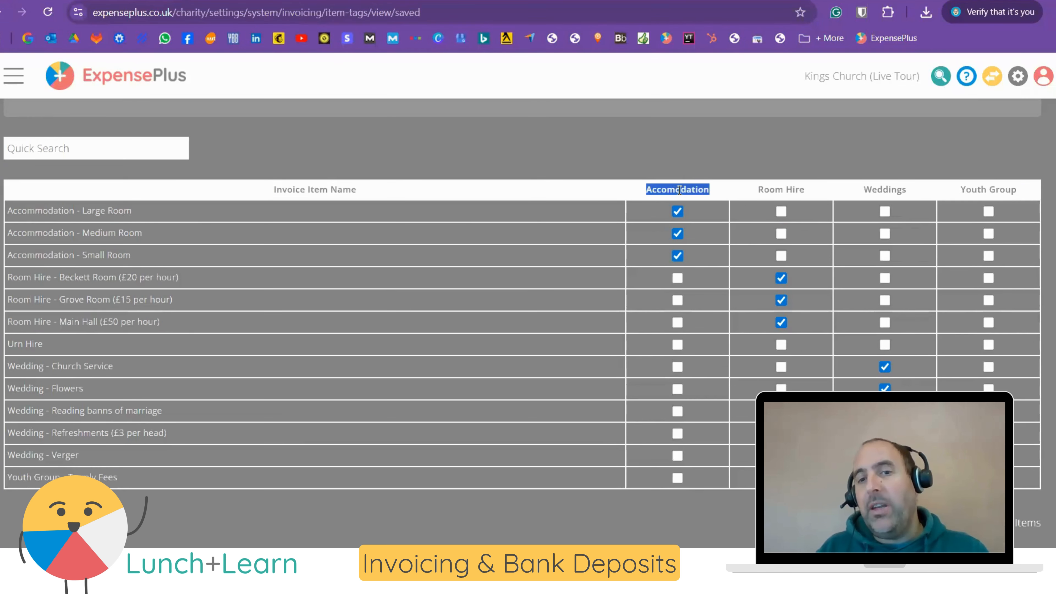
{"action": "triple_click", "coordinate": [794, 193]}
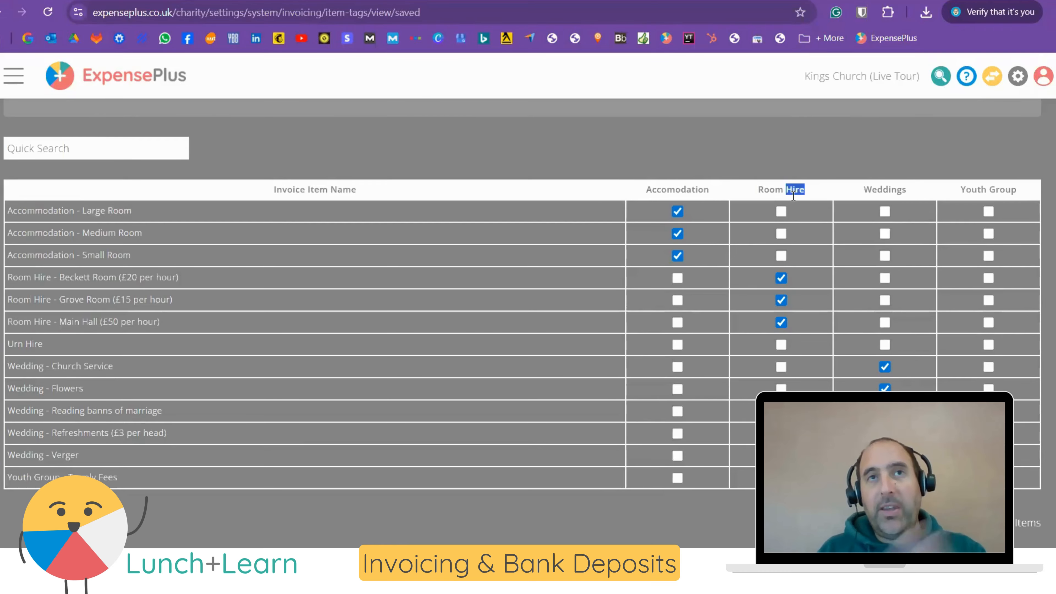
{"action": "left_click", "coordinate": [779, 186]}
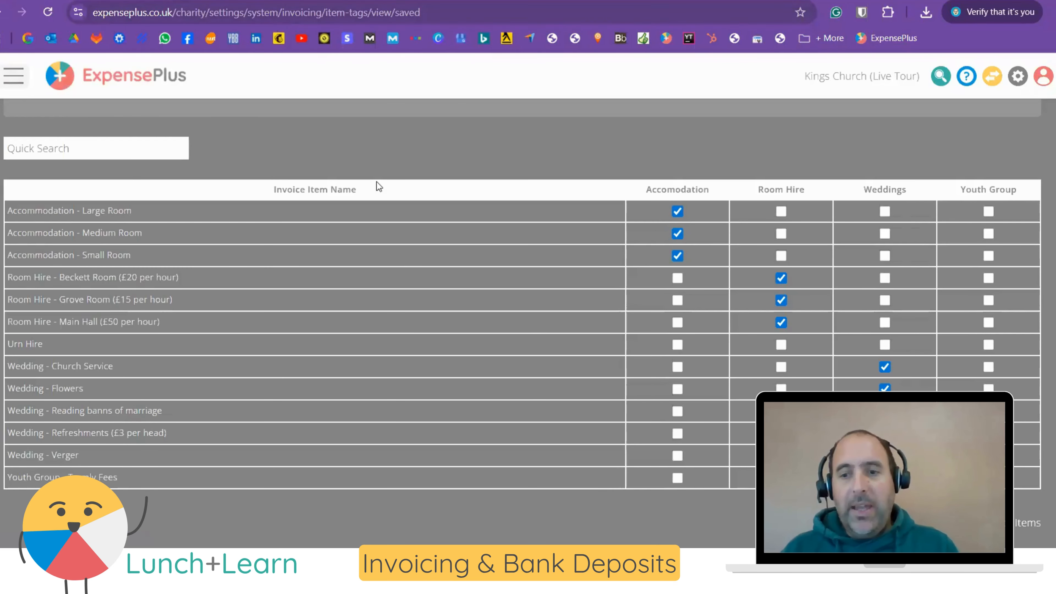
Step: Return to the invoicing settings and view the list of invoice templates
{"action": "left_click", "coordinate": [20, 77]}
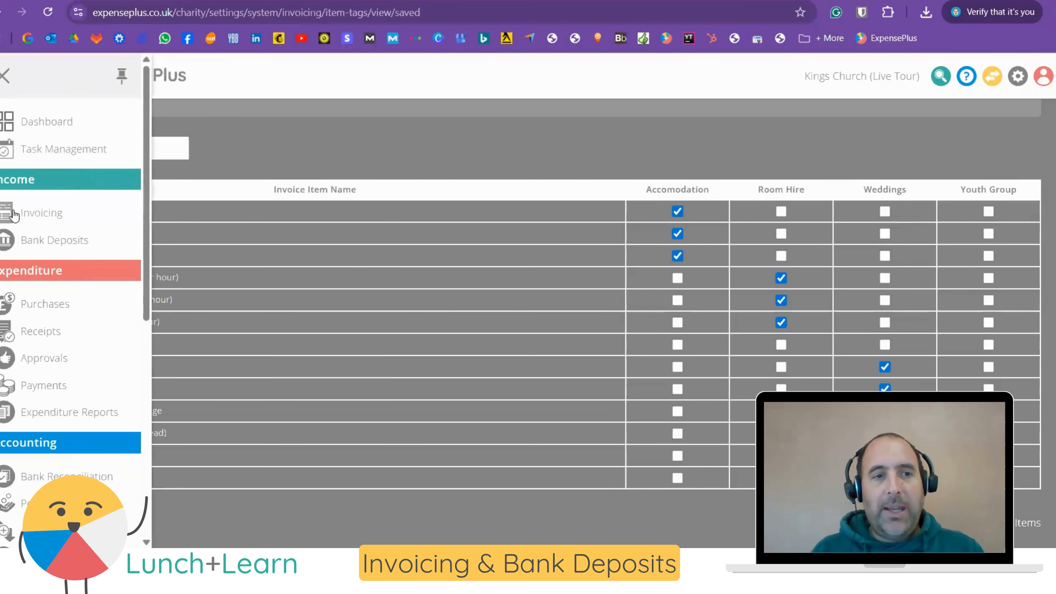
{"action": "left_click", "coordinate": [12, 214]}
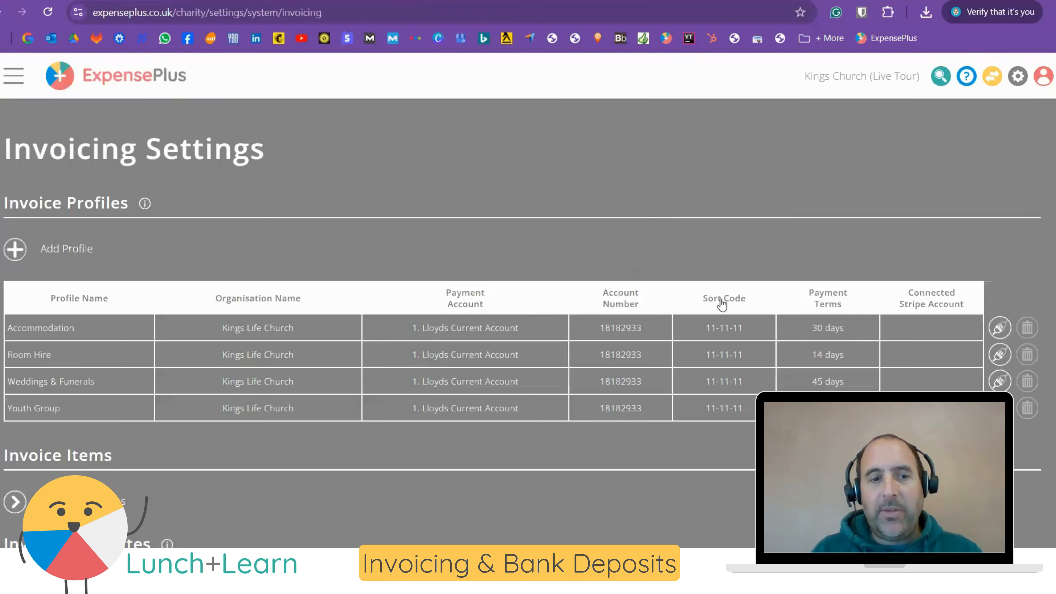
{"action": "scroll", "coordinate": [722, 300], "scroll_direction": "down", "scroll_amount": 6}
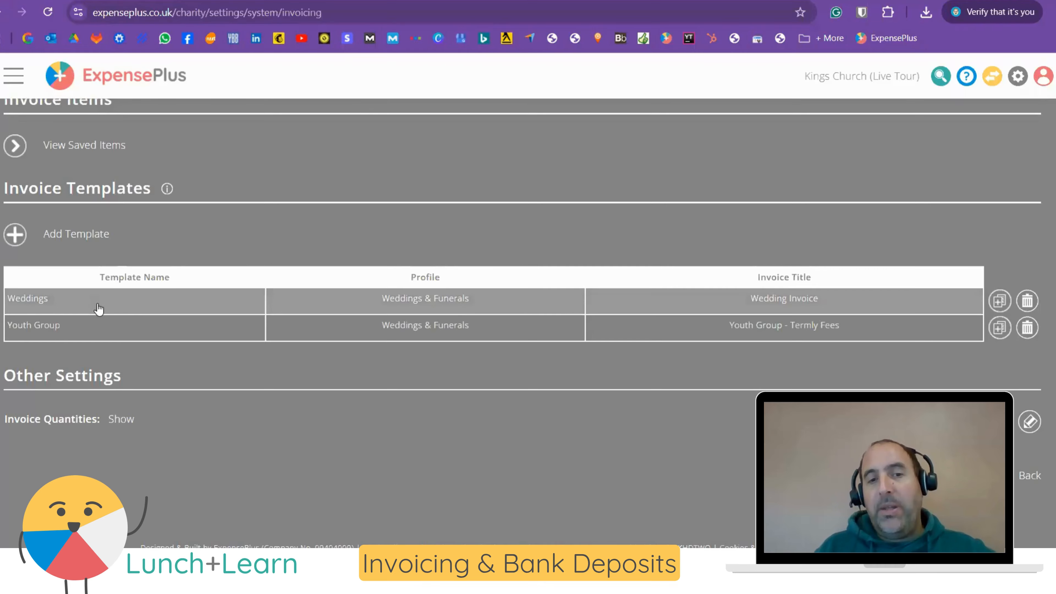
Step: Open the Weddings invoice template, review its profile, title and invoice items, and go back to the invoicing settings
{"action": "left_click", "coordinate": [112, 302]}
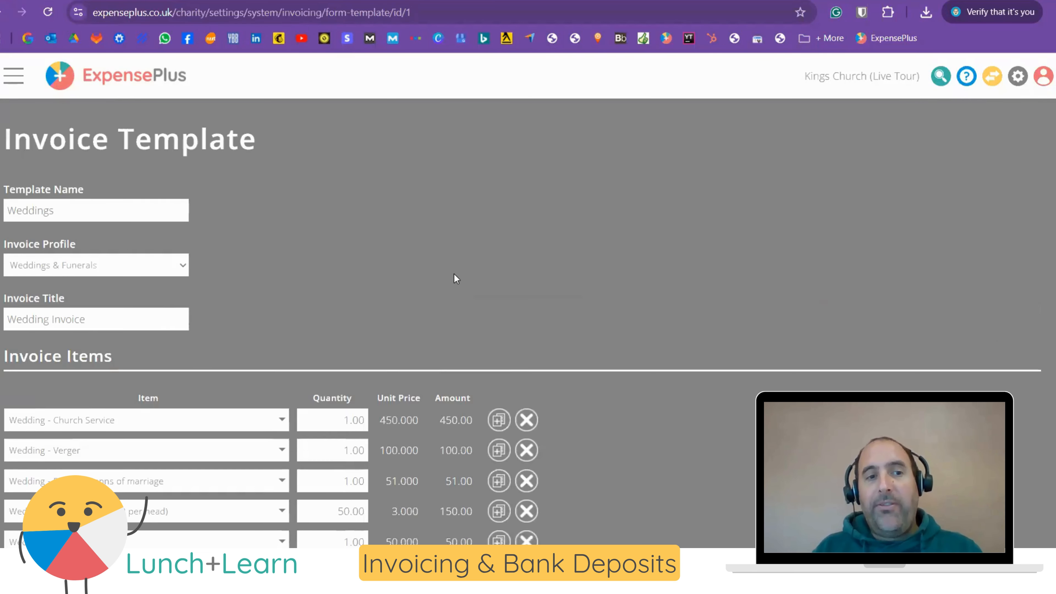
{"action": "scroll", "coordinate": [453, 274], "scroll_direction": "down", "scroll_amount": 2}
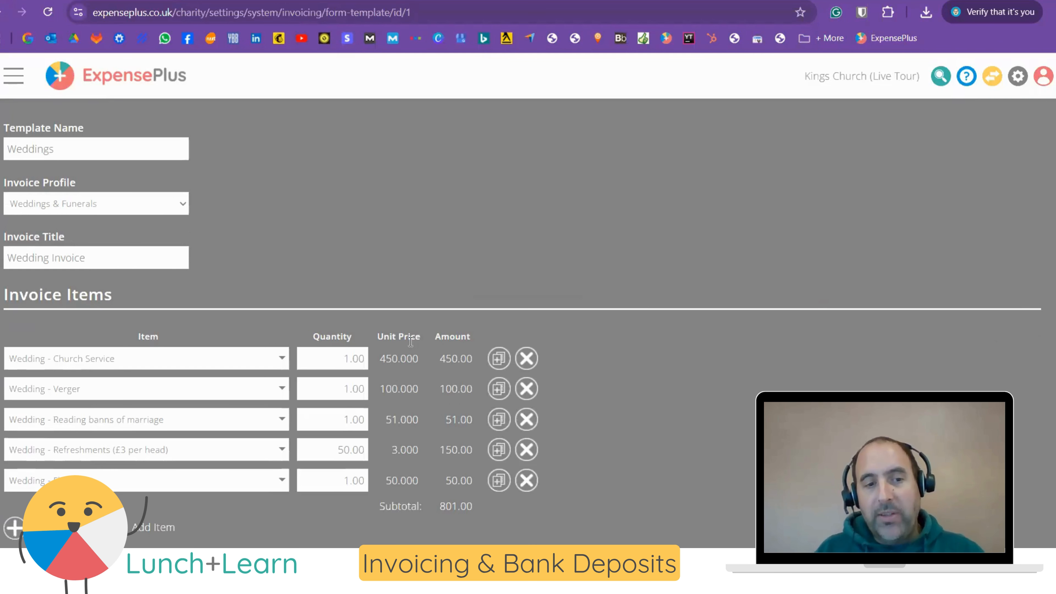
{"action": "scroll", "coordinate": [431, 233], "scroll_direction": "down", "scroll_amount": 2}
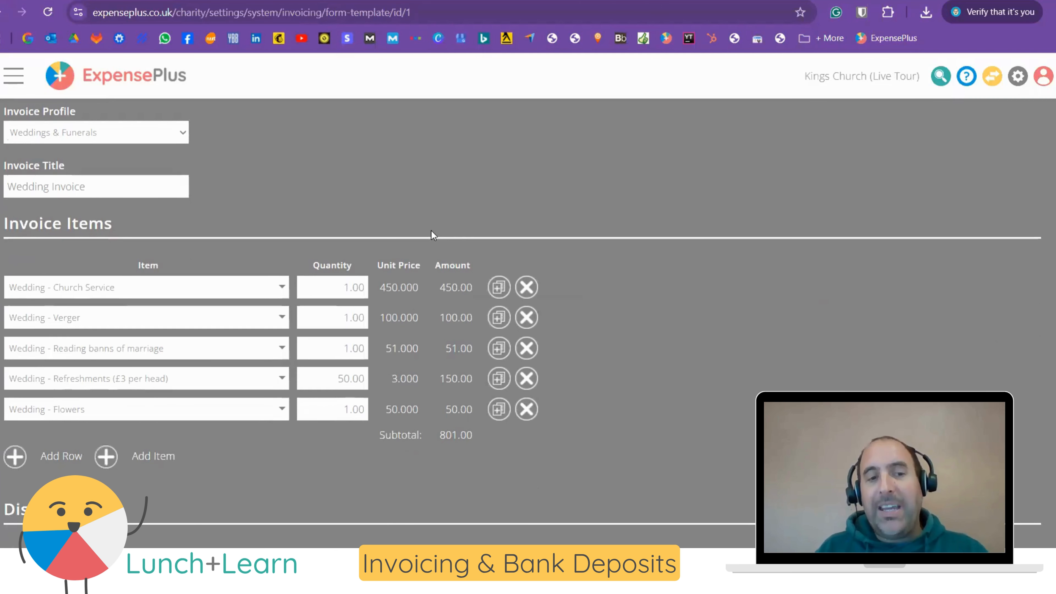
{"action": "scroll", "coordinate": [434, 223], "scroll_direction": "up", "scroll_amount": 3}
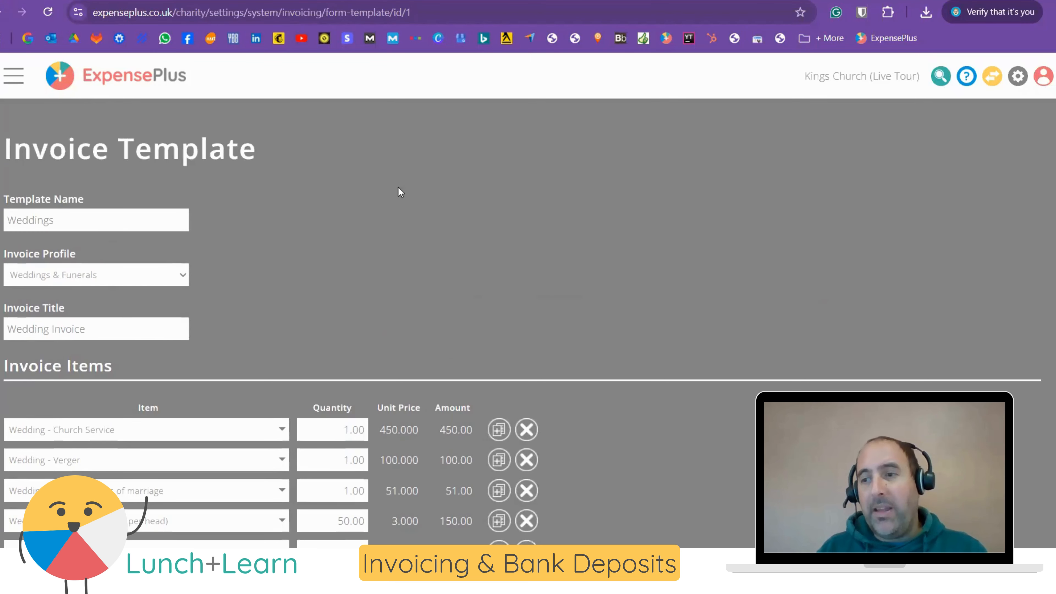
{"action": "left_click", "coordinate": [1, 12]}
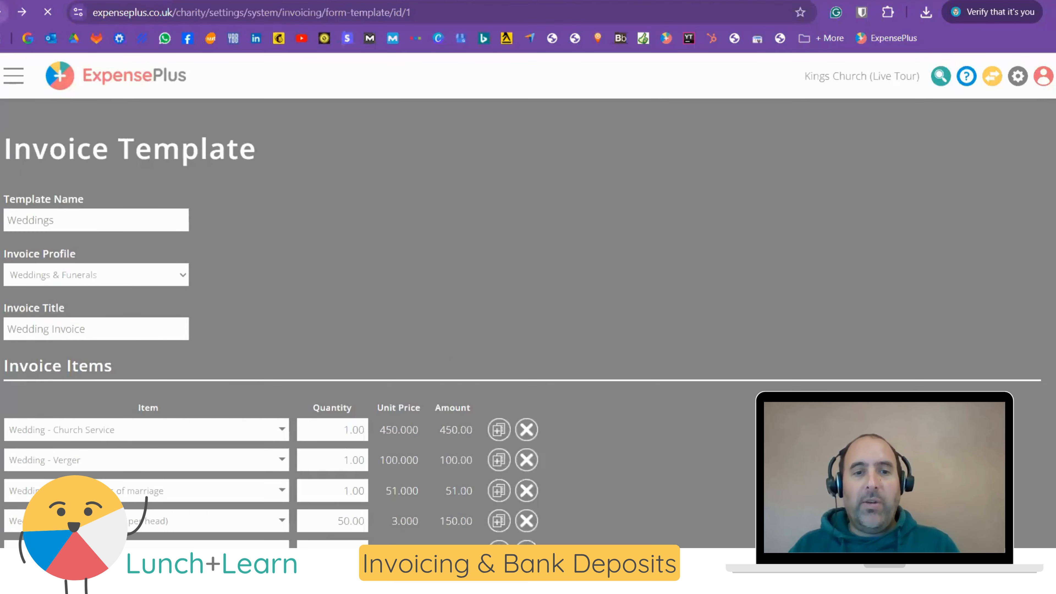
Step: Check the Invoice Quantities option under the other invoicing settings
{"action": "scroll", "coordinate": [465, 413], "scroll_direction": "down", "scroll_amount": 2}
{"action": "scroll", "coordinate": [467, 417], "scroll_direction": "down", "scroll_amount": 5}
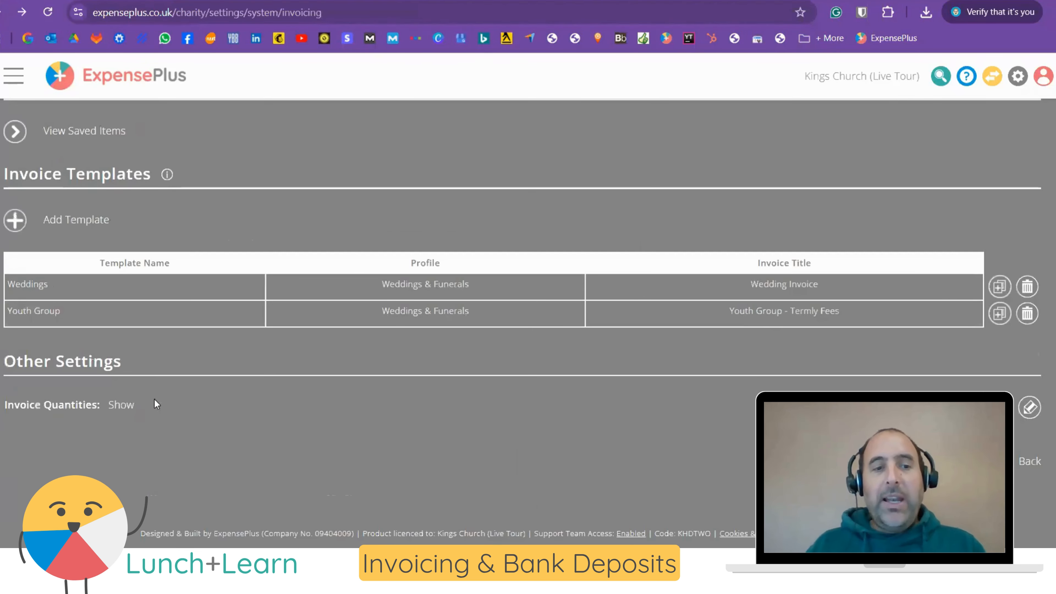
{"action": "triple_click", "coordinate": [45, 403]}
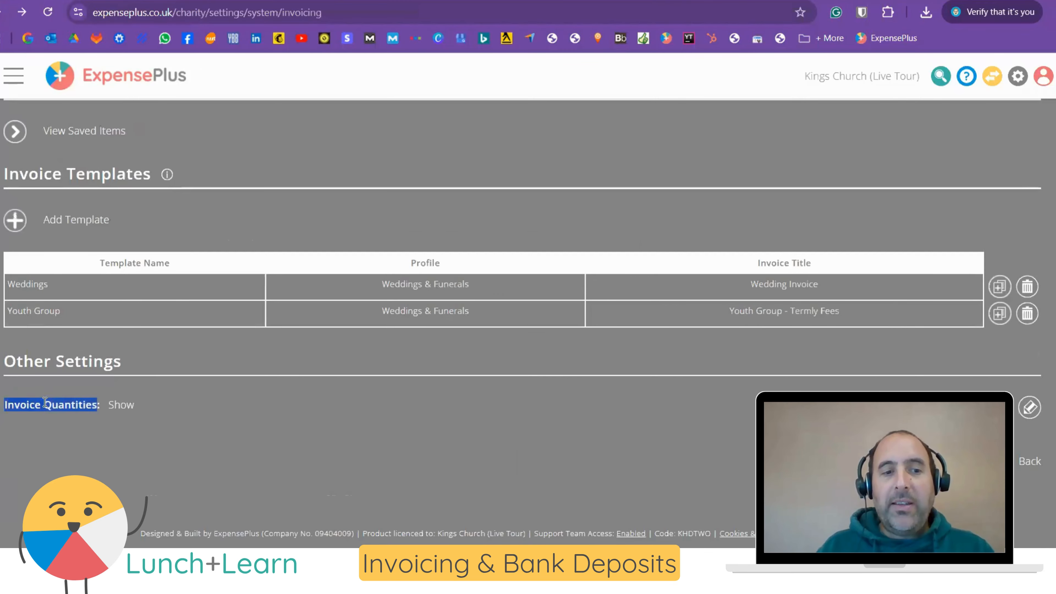
{"action": "left_click", "coordinate": [143, 408]}
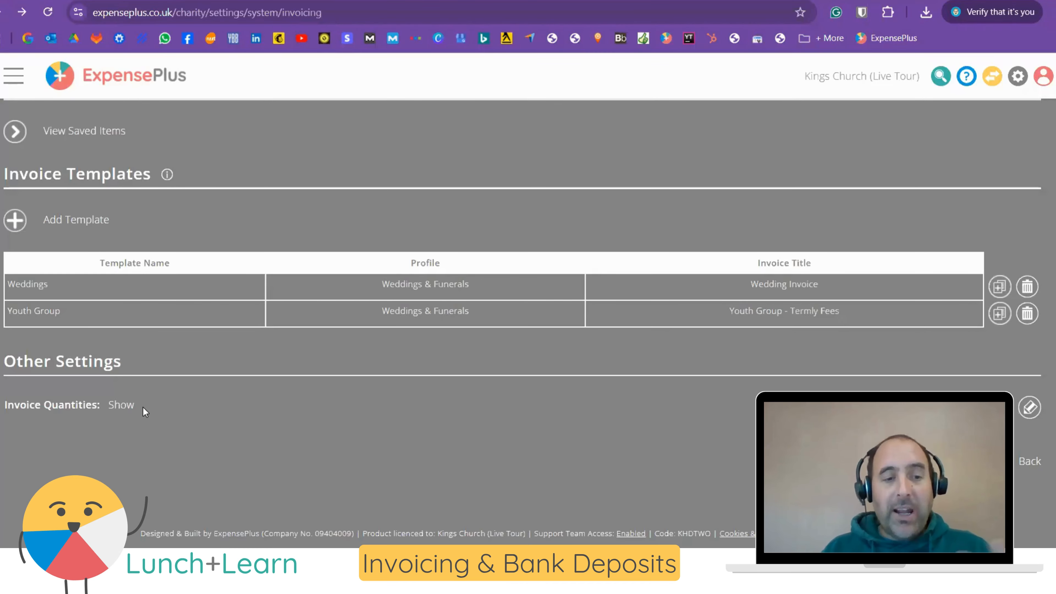
{"action": "scroll", "coordinate": [159, 414], "scroll_direction": "up", "scroll_amount": 2}
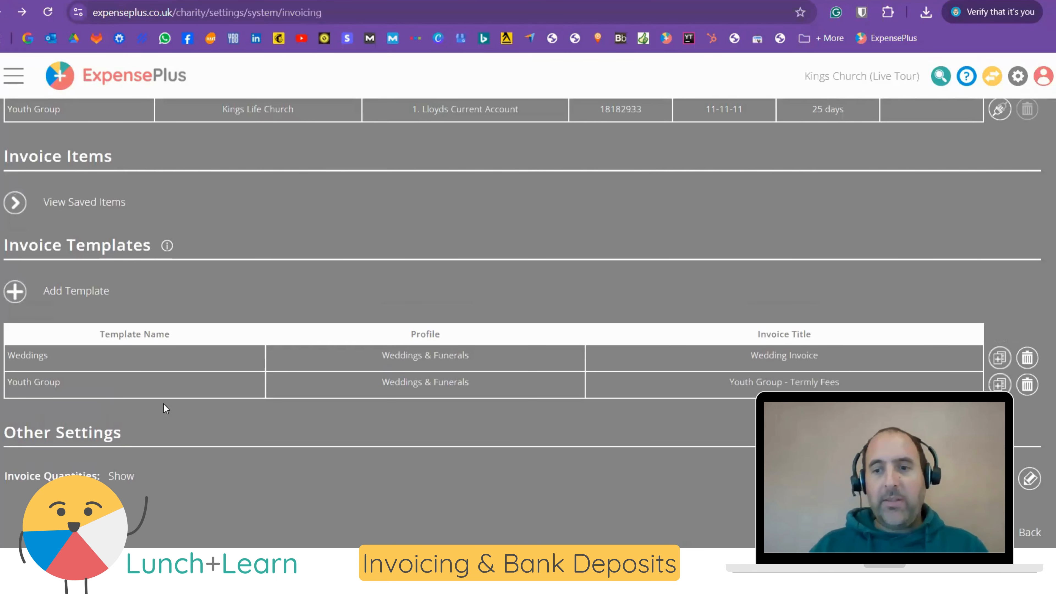
Step: Go to the customer management page, view the customer import options and close them without importing
{"action": "left_click", "coordinate": [991, 533]}
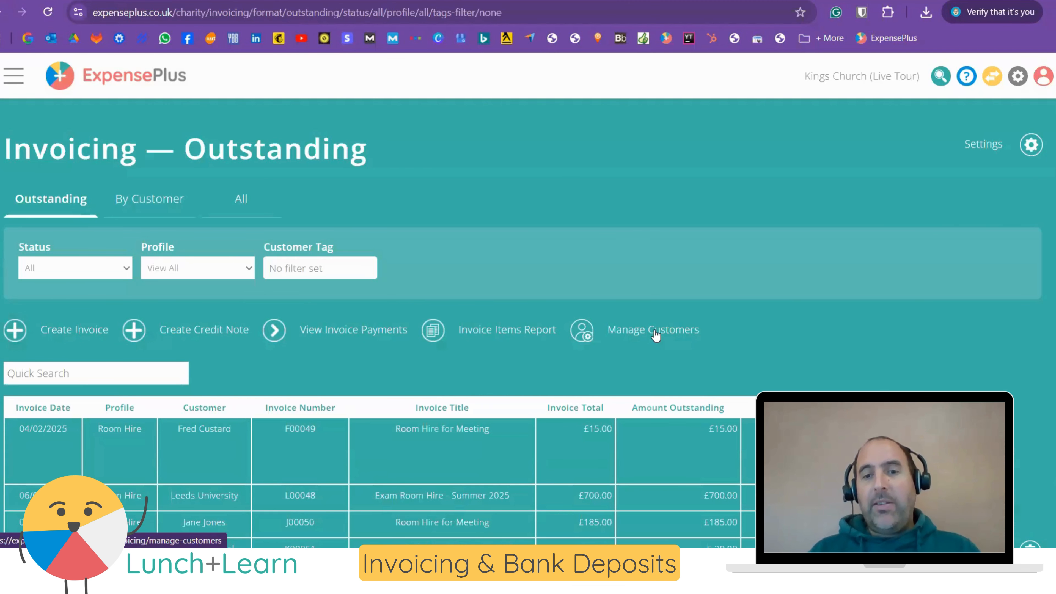
{"action": "left_click", "coordinate": [654, 330]}
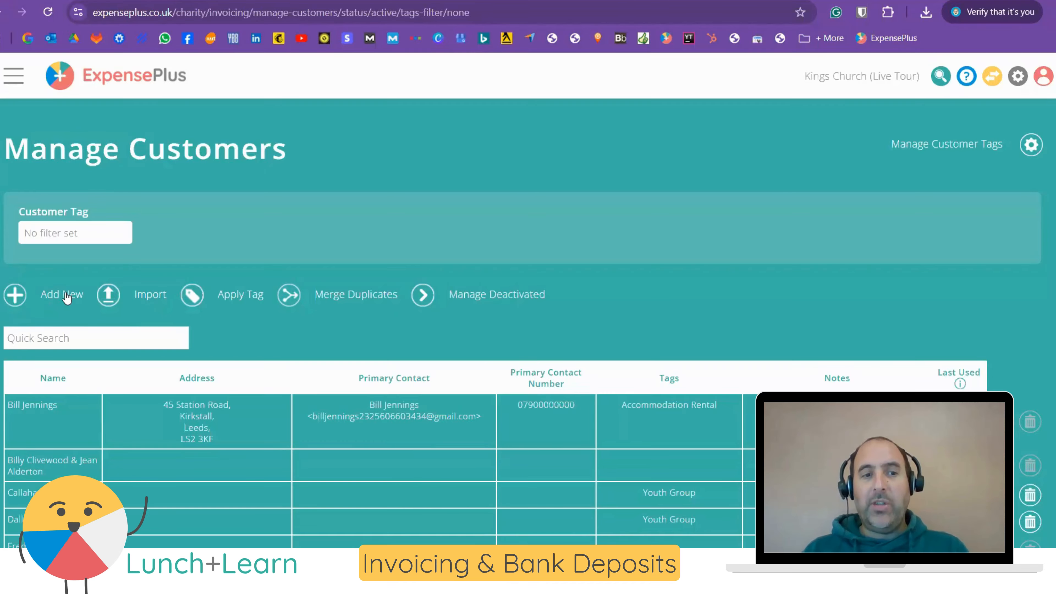
{"action": "left_click", "coordinate": [136, 298]}
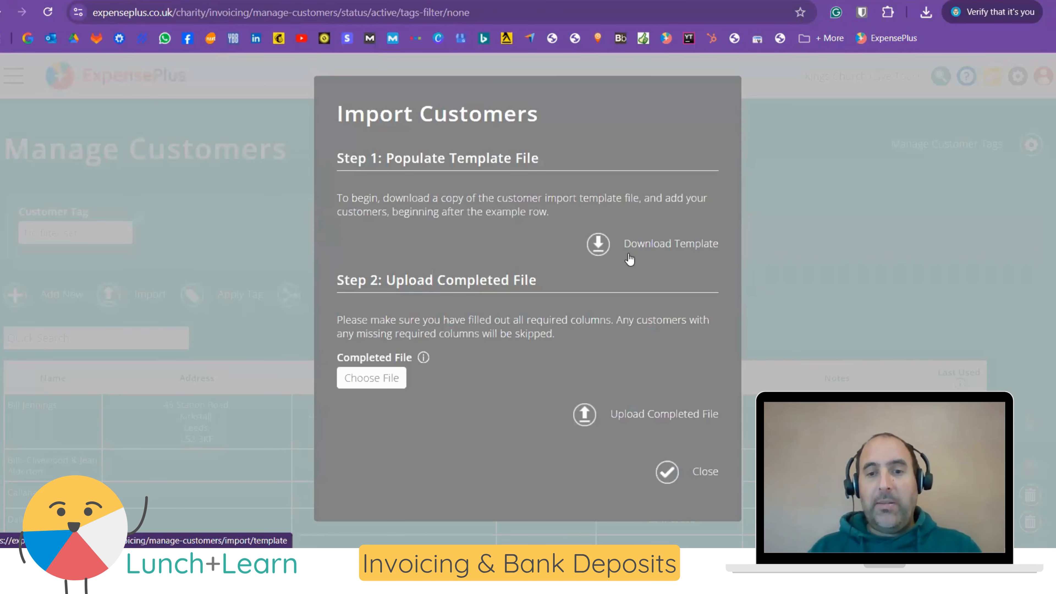
{"action": "left_click", "coordinate": [703, 473]}
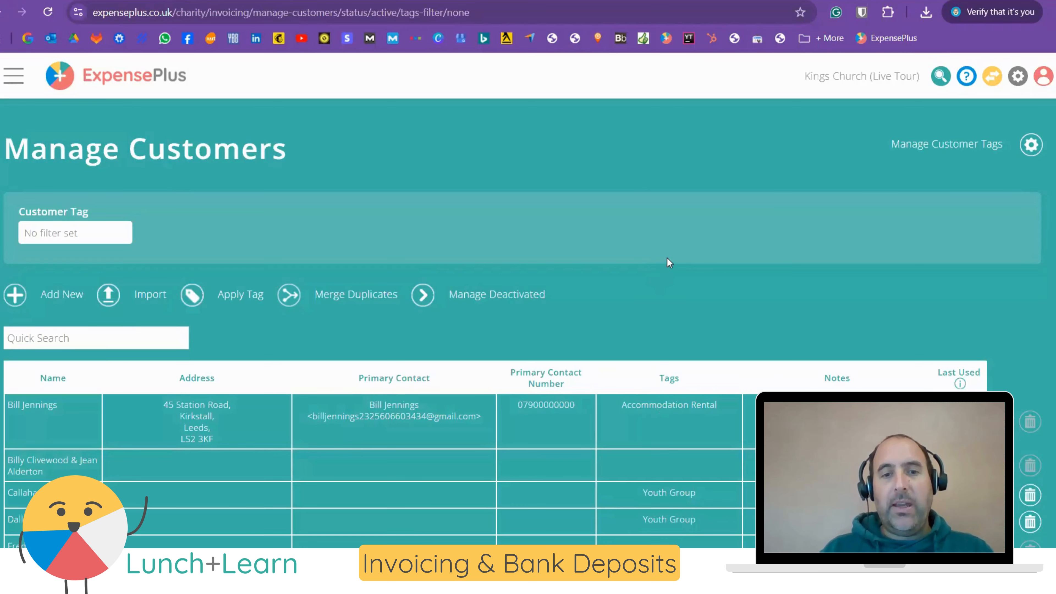
Step: Open the first customer's details, review the billing address, contact and notes fields, and cancel without changes
{"action": "left_click", "coordinate": [224, 427]}
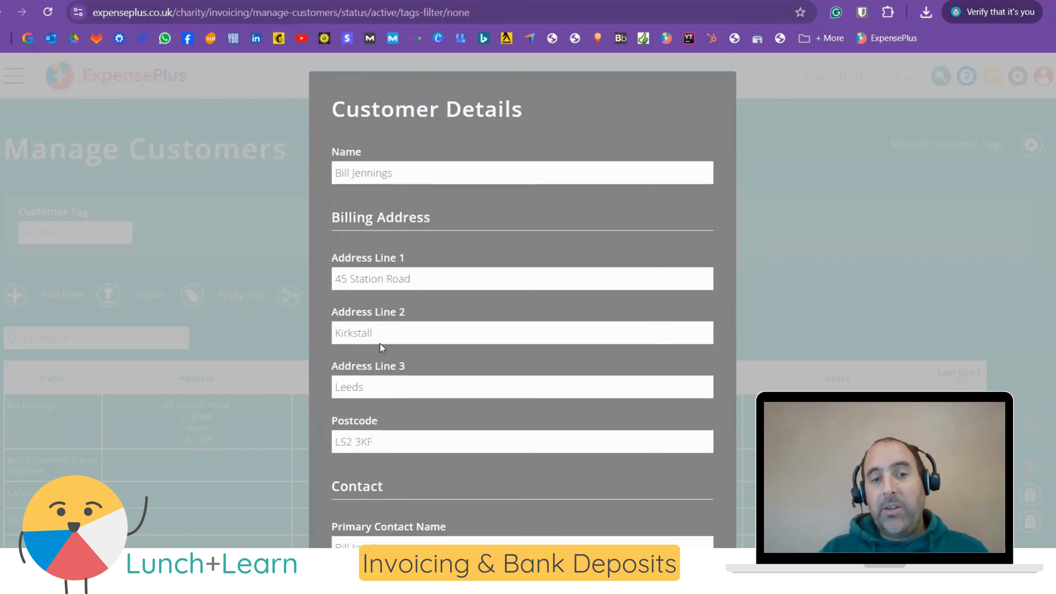
{"action": "scroll", "coordinate": [379, 343], "scroll_direction": "down", "scroll_amount": 5}
{"action": "scroll", "coordinate": [383, 323], "scroll_direction": "down", "scroll_amount": 2}
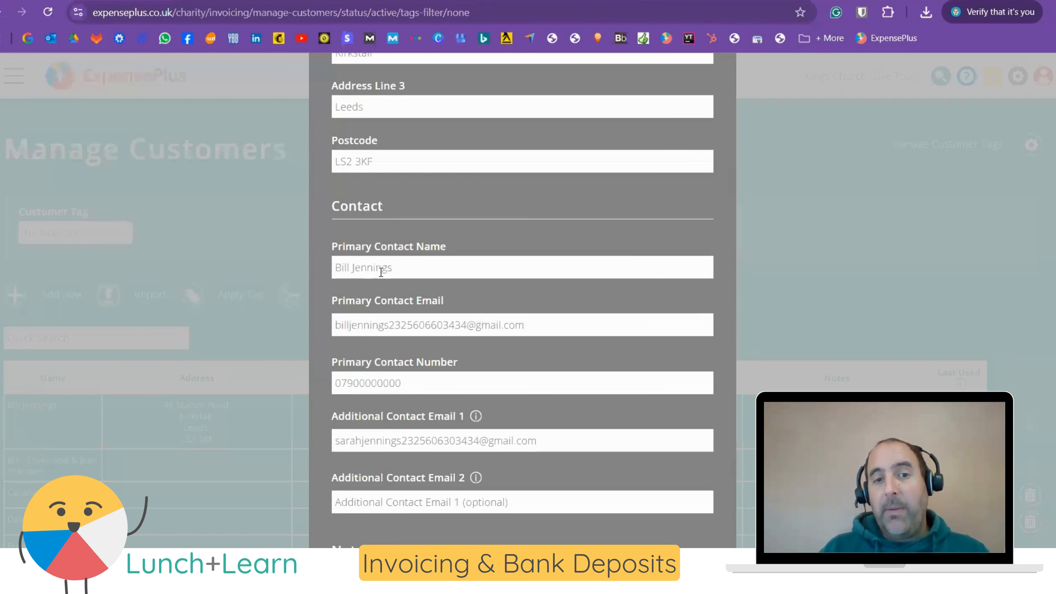
{"action": "triple_click", "coordinate": [374, 325]}
{"action": "triple_click", "coordinate": [380, 381]}
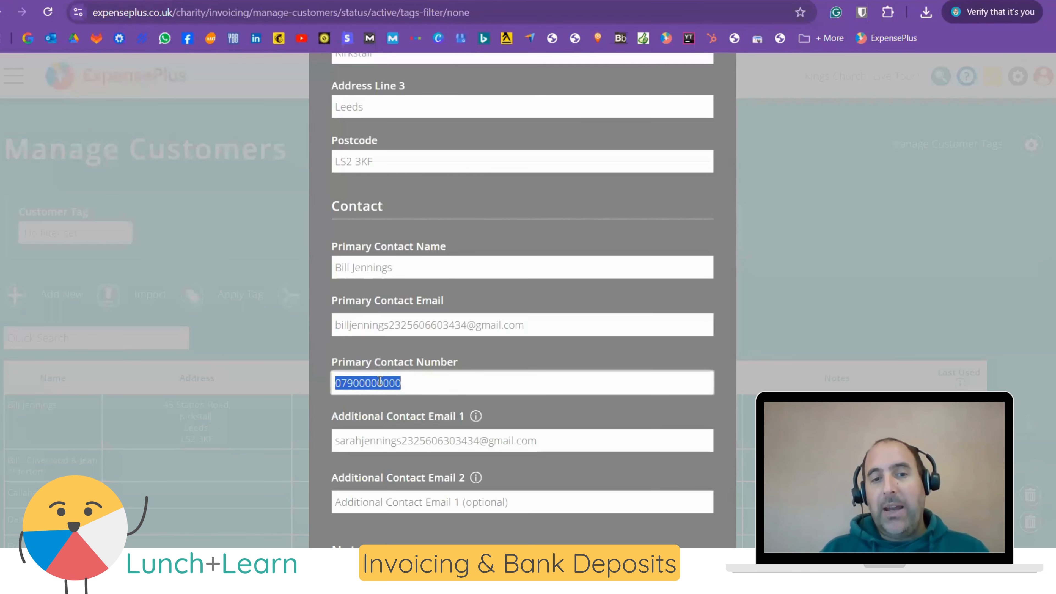
{"action": "scroll", "coordinate": [422, 367], "scroll_direction": "down", "scroll_amount": 2}
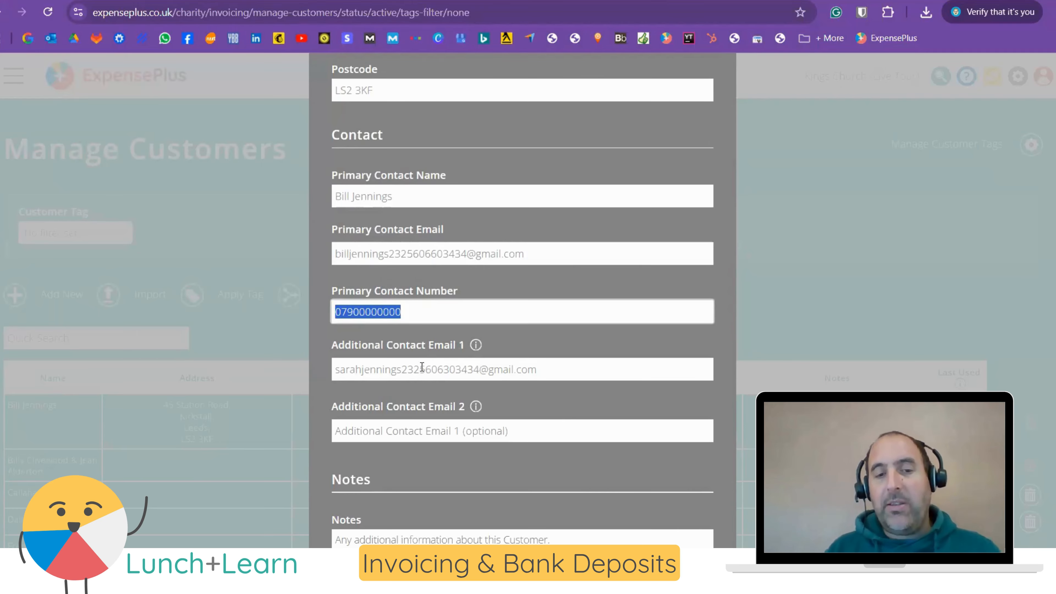
{"action": "scroll", "coordinate": [422, 368], "scroll_direction": "down", "scroll_amount": 3}
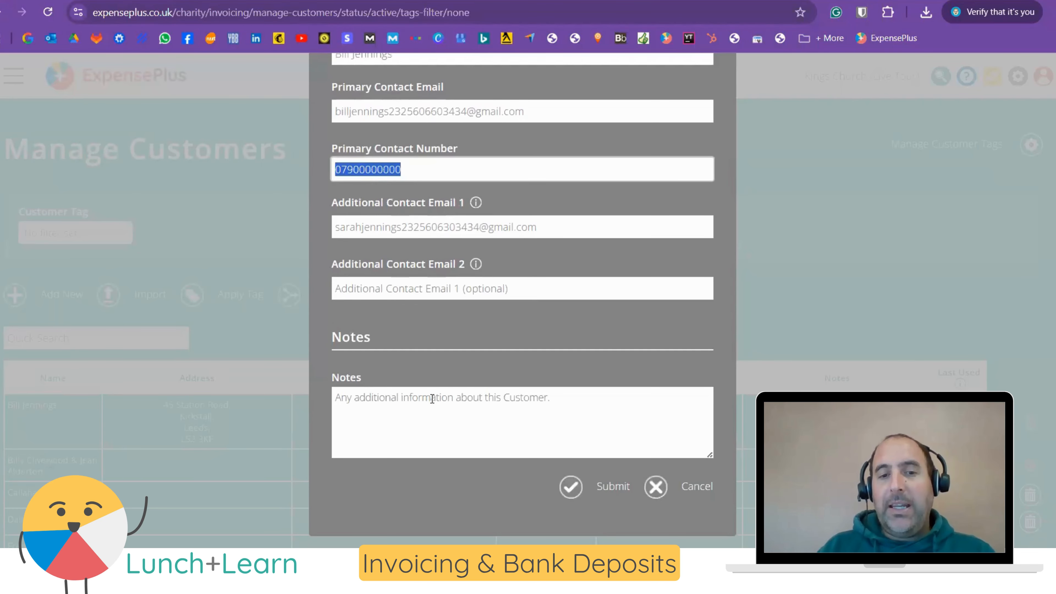
{"action": "left_click", "coordinate": [670, 496]}
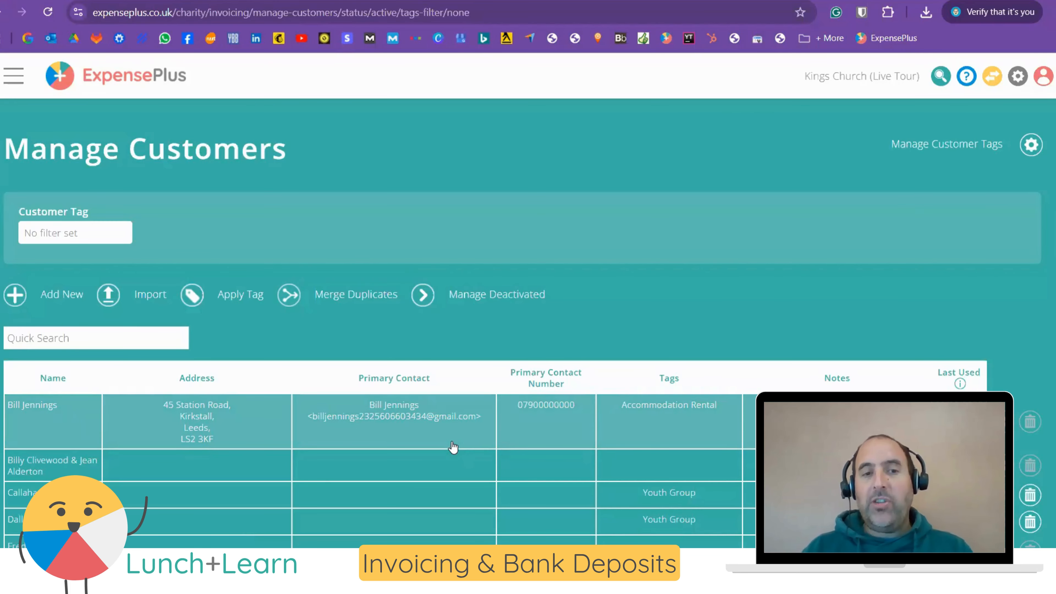
Step: Open the page for applying customer tags, view the list of managed customer tags and return
{"action": "left_click", "coordinate": [229, 298]}
{"action": "left_click_drag", "start_coordinate": [847, 254], "coordinate": [1023, 259]}
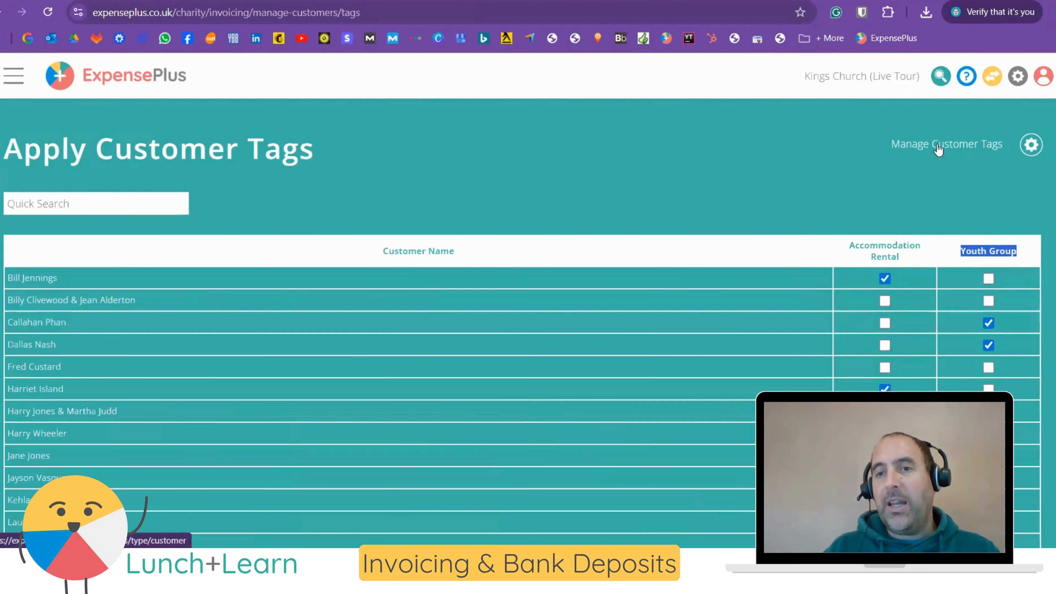
{"action": "left_click", "coordinate": [924, 146]}
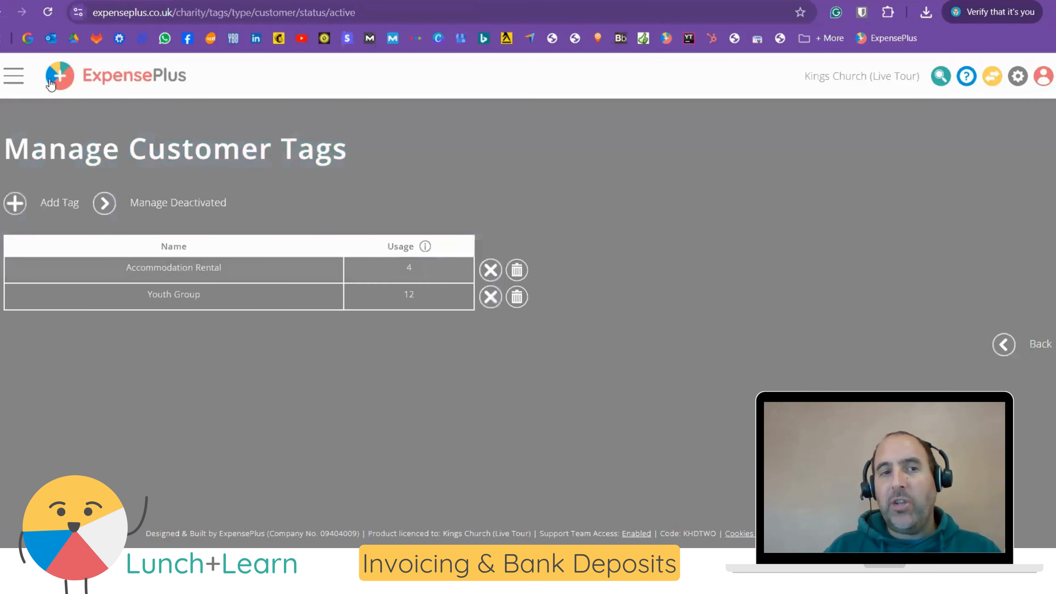
{"action": "left_click", "coordinate": [1, 14]}
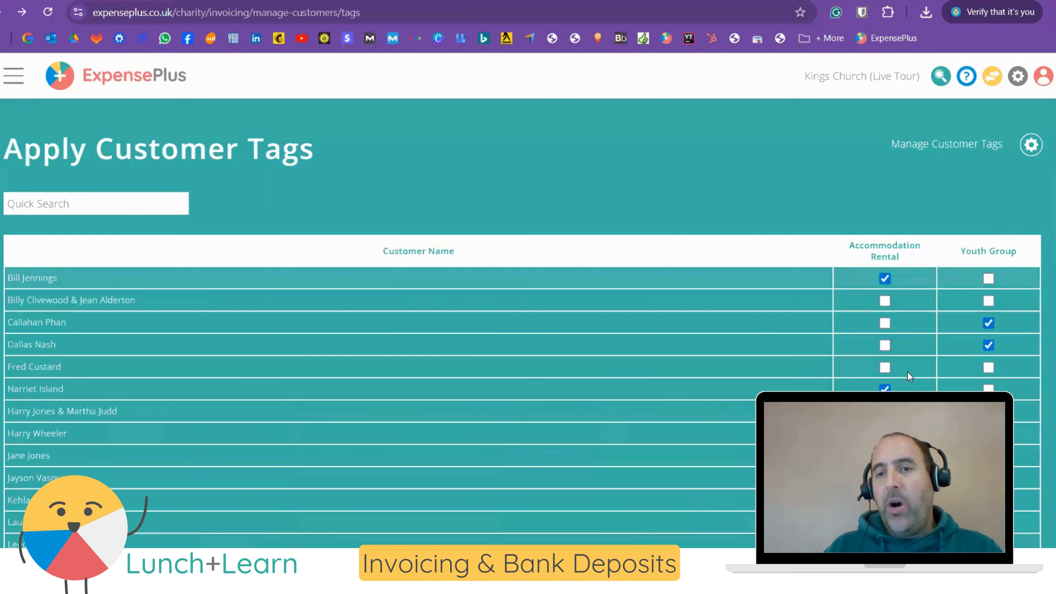
Step: Examine the Accommodation Rental and Youth Group tag columns for the listed customers
{"action": "left_click_drag", "start_coordinate": [848, 246], "coordinate": [1018, 251]}
{"action": "left_click", "coordinate": [906, 208]}
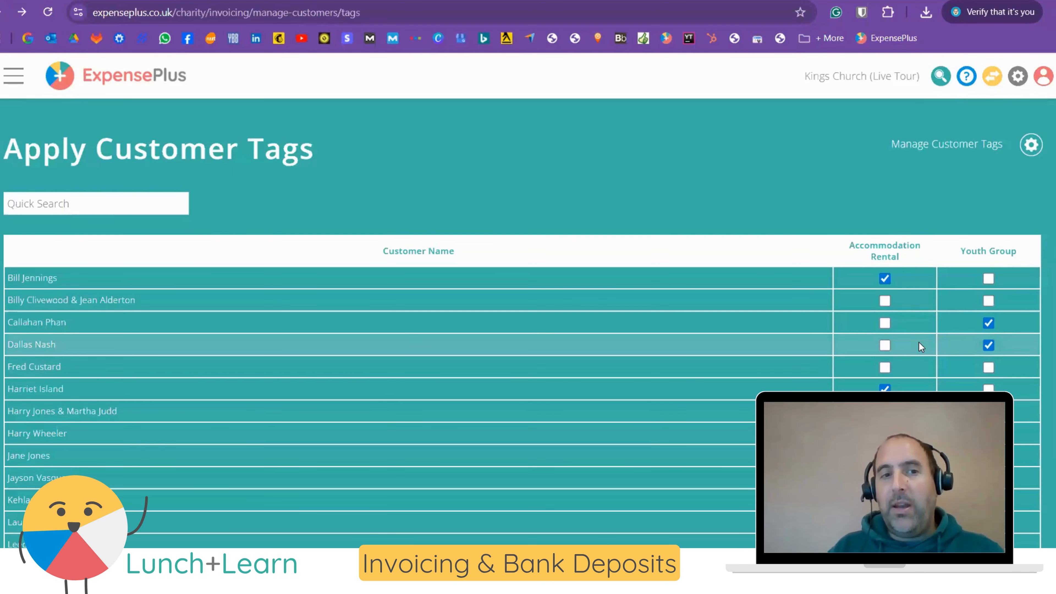
{"action": "scroll", "coordinate": [919, 342], "scroll_direction": "down", "scroll_amount": 2}
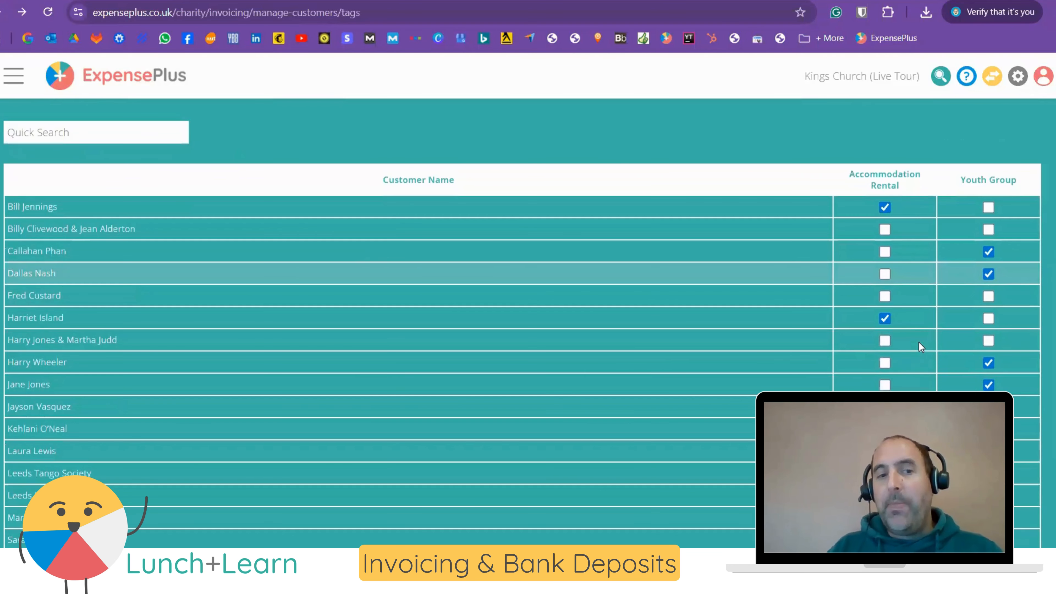
Step: Go to the invoicing page and start an invoice with the Create New option
{"action": "left_click", "coordinate": [25, 76]}
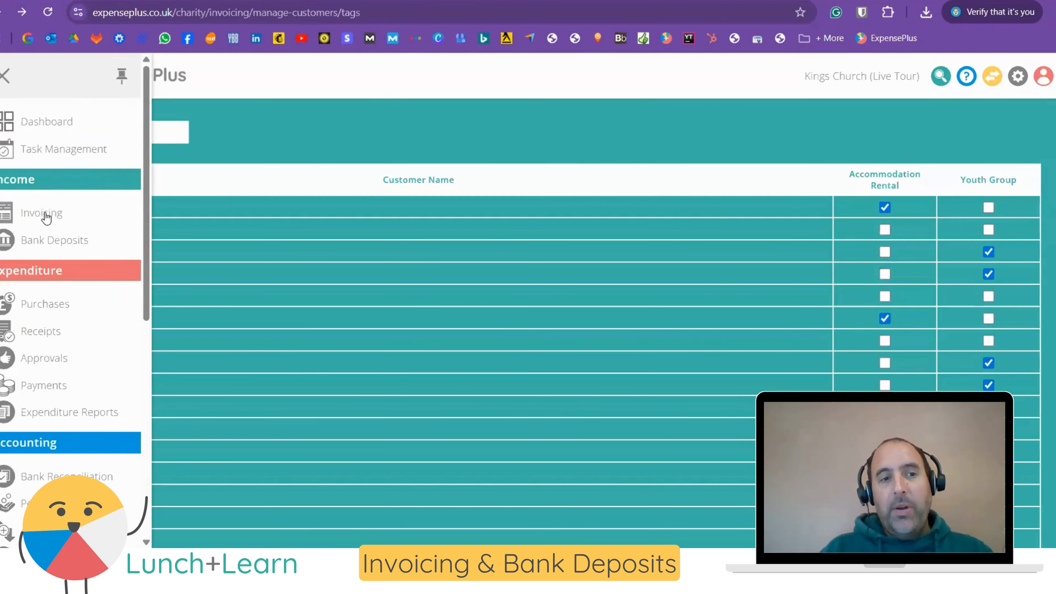
{"action": "left_click", "coordinate": [44, 215]}
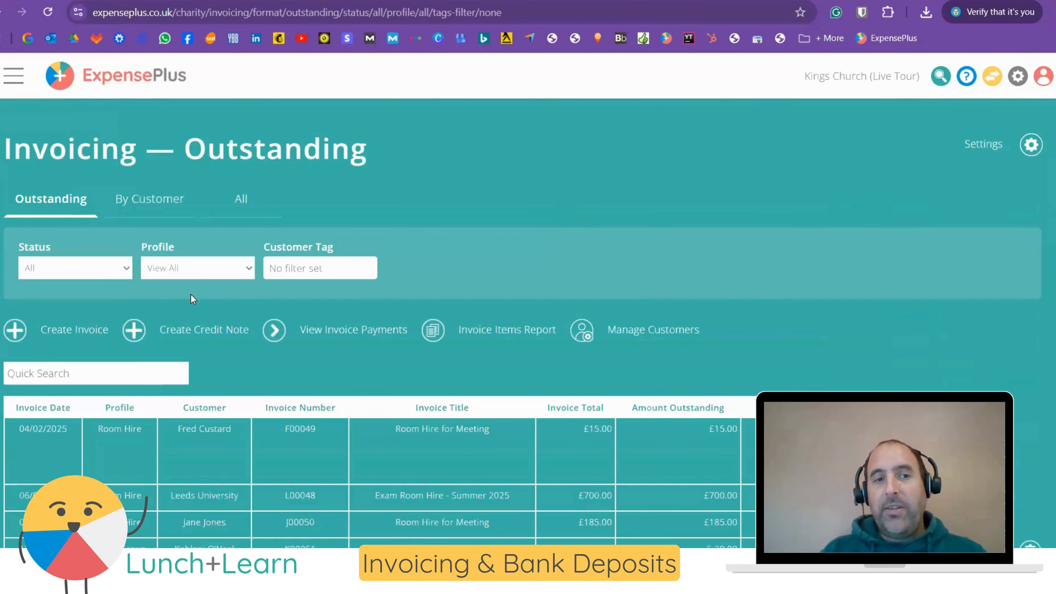
{"action": "left_click", "coordinate": [60, 332]}
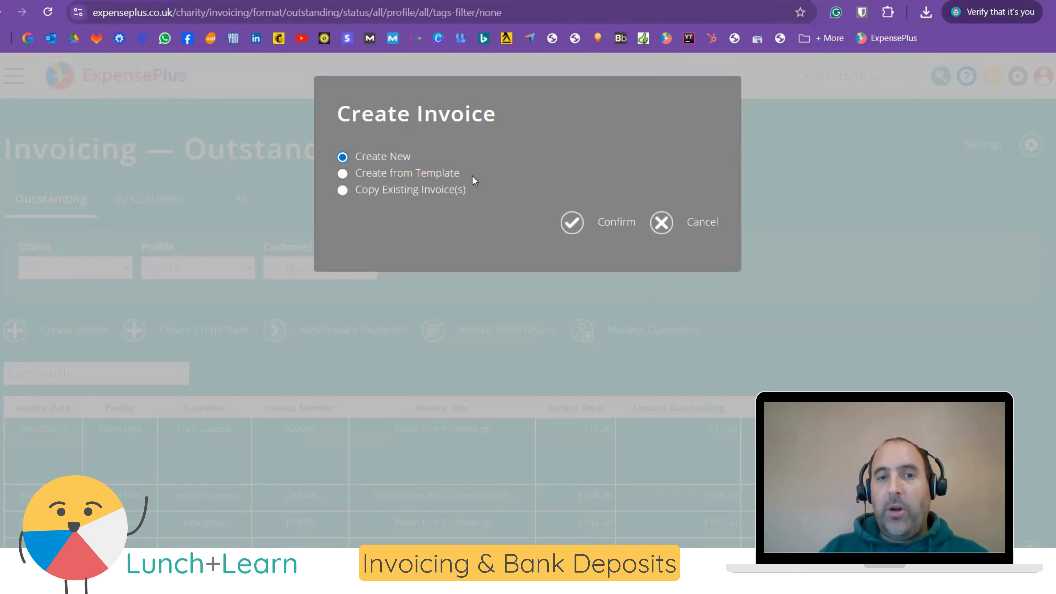
{"action": "left_click", "coordinate": [585, 224]}
Step: Assign the first listed customer to the invoice and set its profile to Room Hire
{"action": "left_click", "coordinate": [104, 248]}
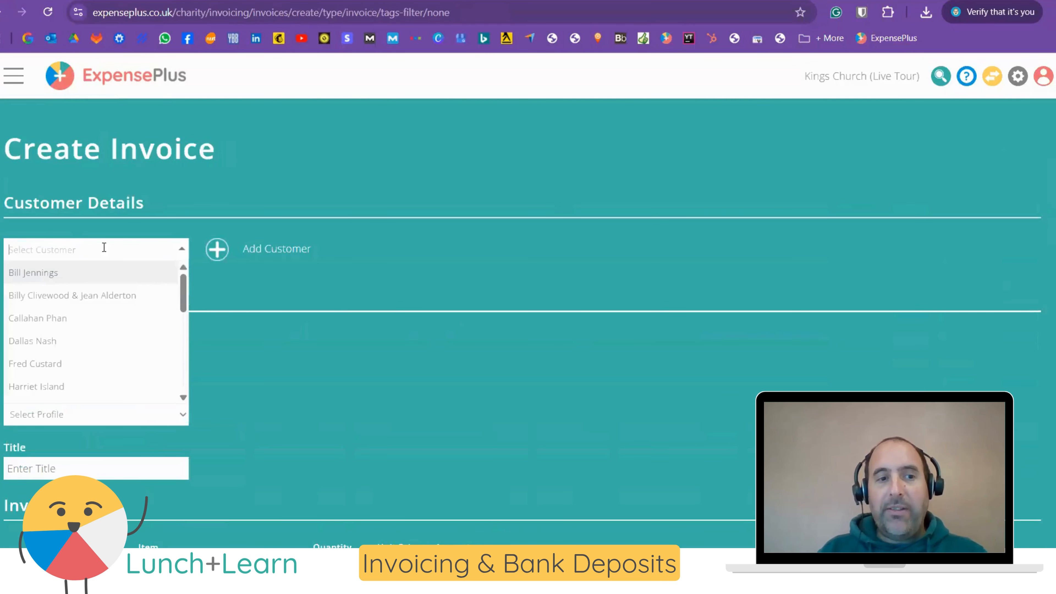
{"action": "left_click", "coordinate": [75, 274]}
{"action": "scroll", "coordinate": [272, 332], "scroll_direction": "down", "scroll_amount": 3}
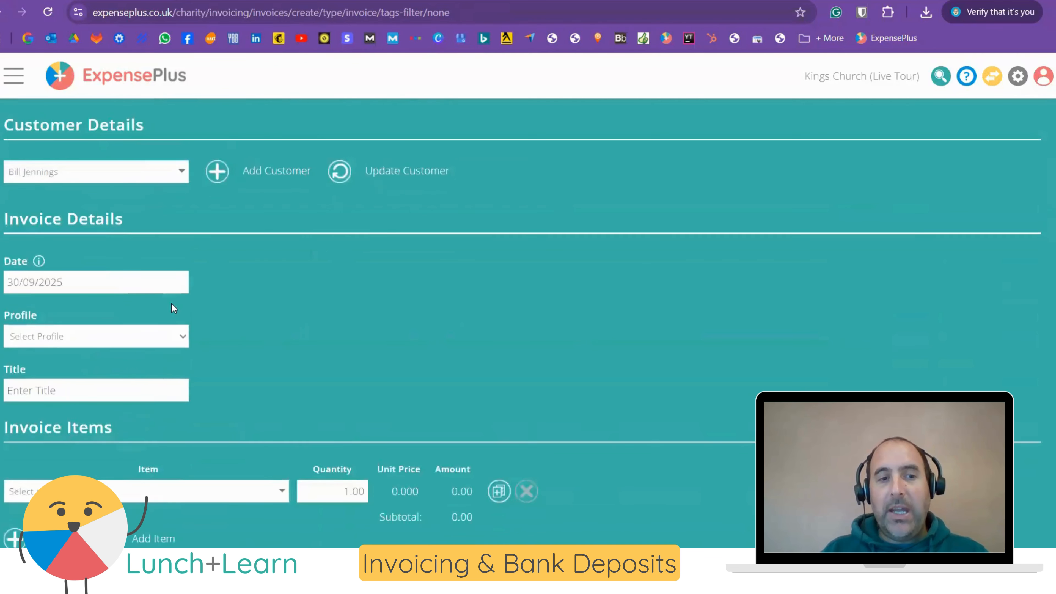
{"action": "left_click", "coordinate": [140, 273]}
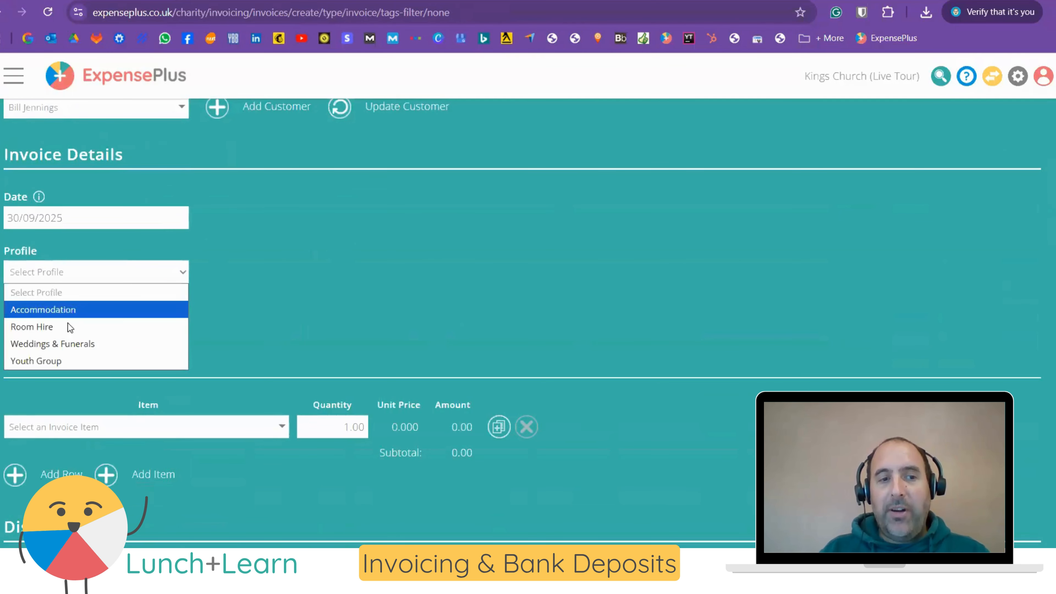
{"action": "left_click", "coordinate": [105, 321]}
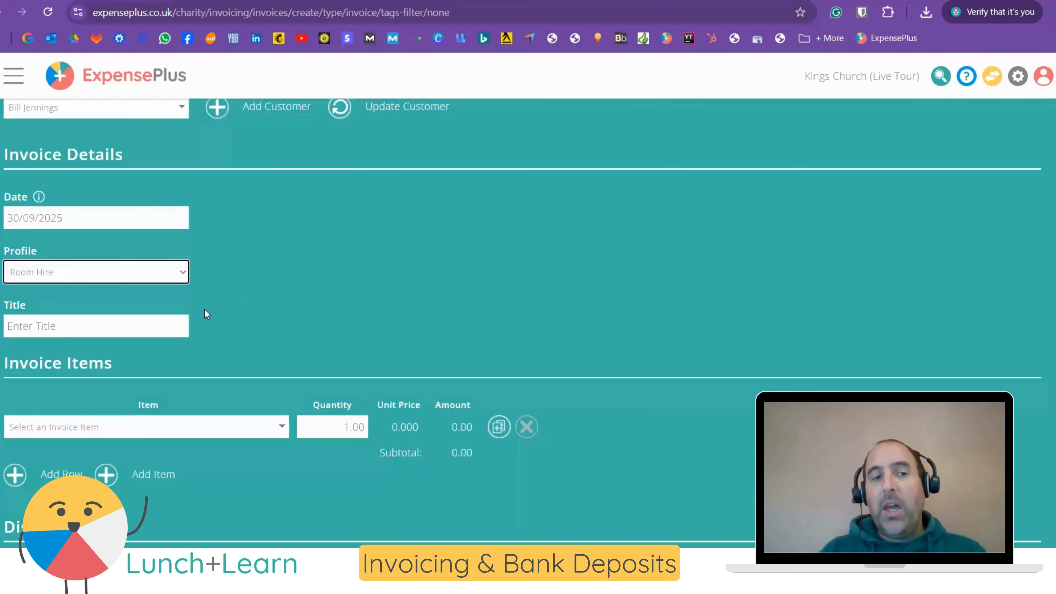
Step: Title the invoice "Room Hire of September"
{"action": "left_click", "coordinate": [150, 328]}
{"action": "type", "text": "R"}
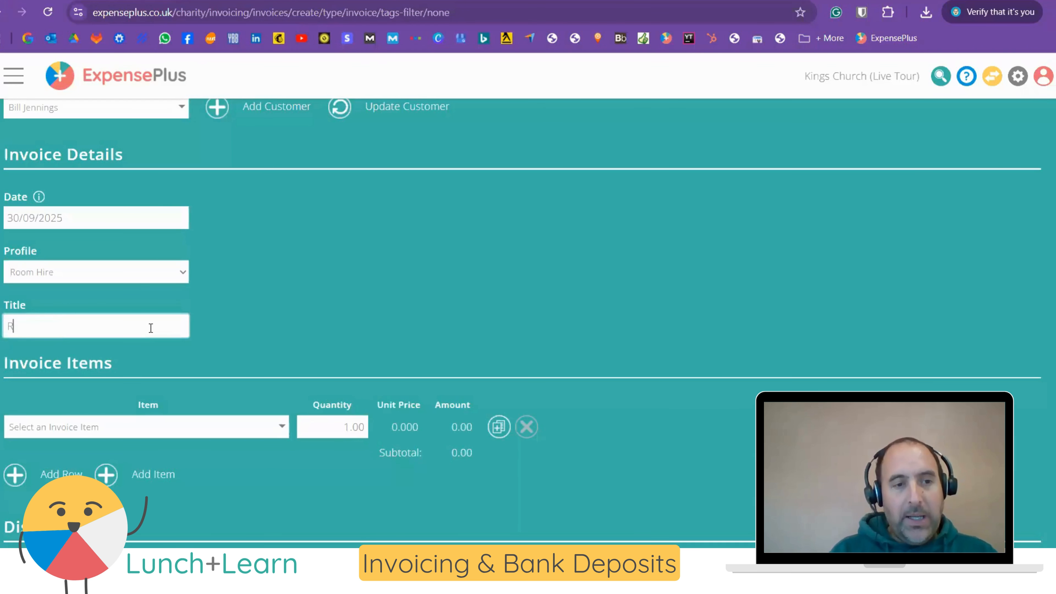
{"action": "type", "text": "oom Hire "}
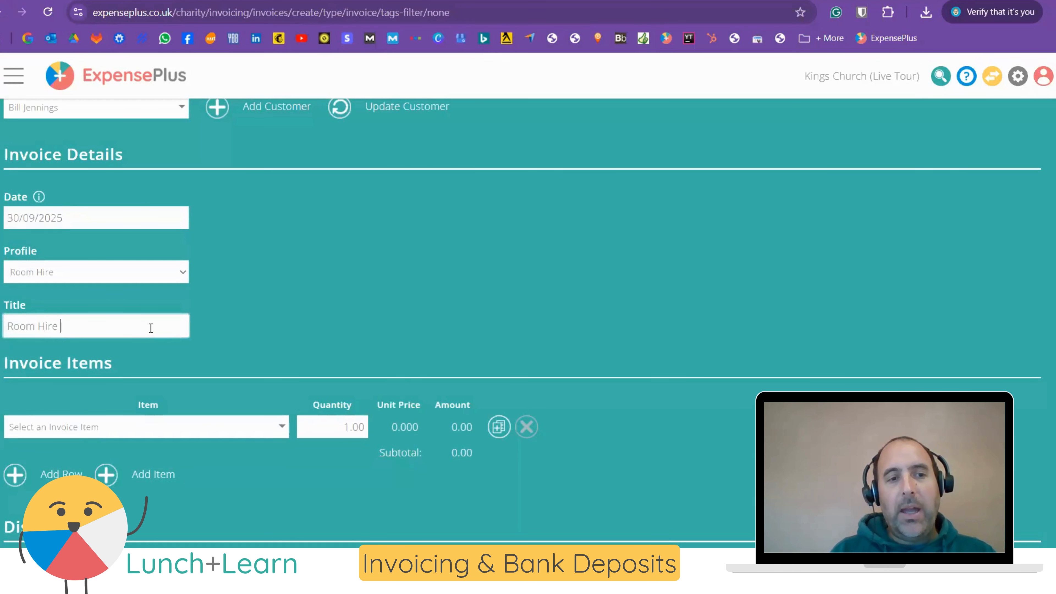
{"action": "type", "text": "of Septmber"}
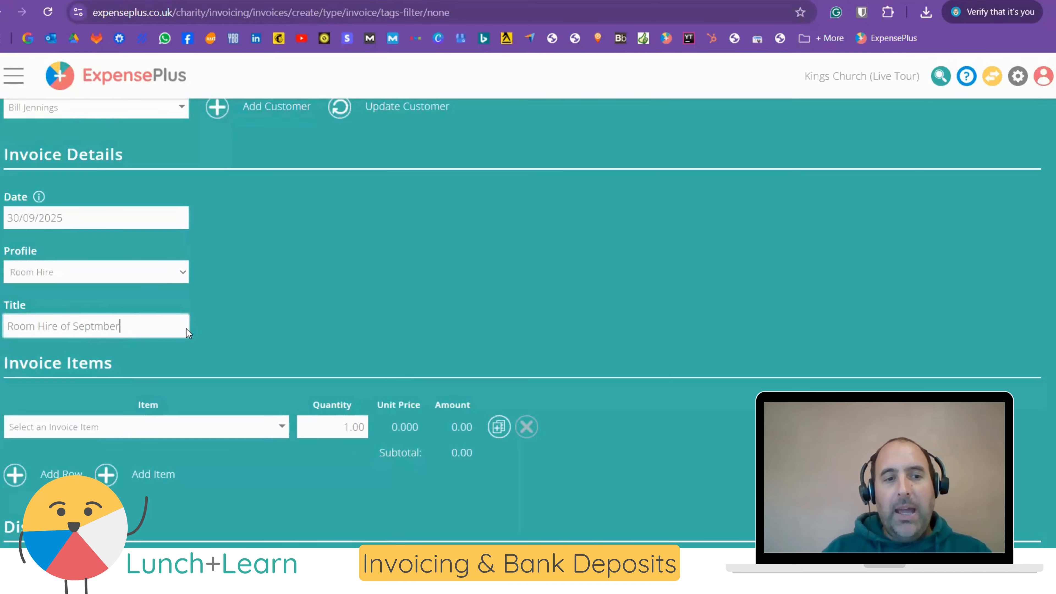
{"action": "scroll", "coordinate": [186, 329], "scroll_direction": "down", "scroll_amount": 2}
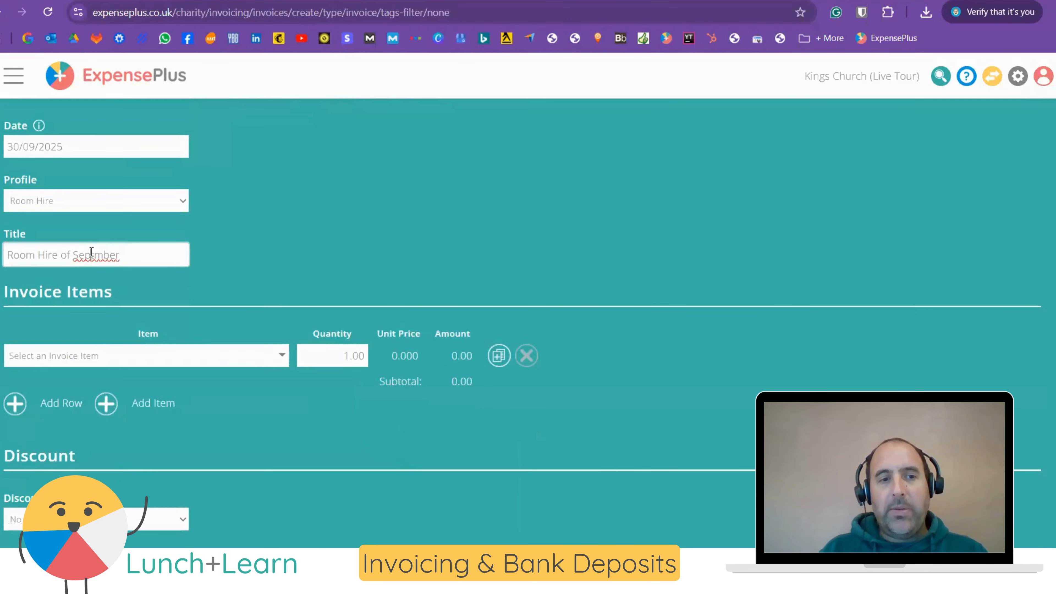
Step: Add the item Room Hire - Beckett Room (£20 per hour) to the first invoice row with a quantity of 3
{"action": "left_click", "coordinate": [116, 357]}
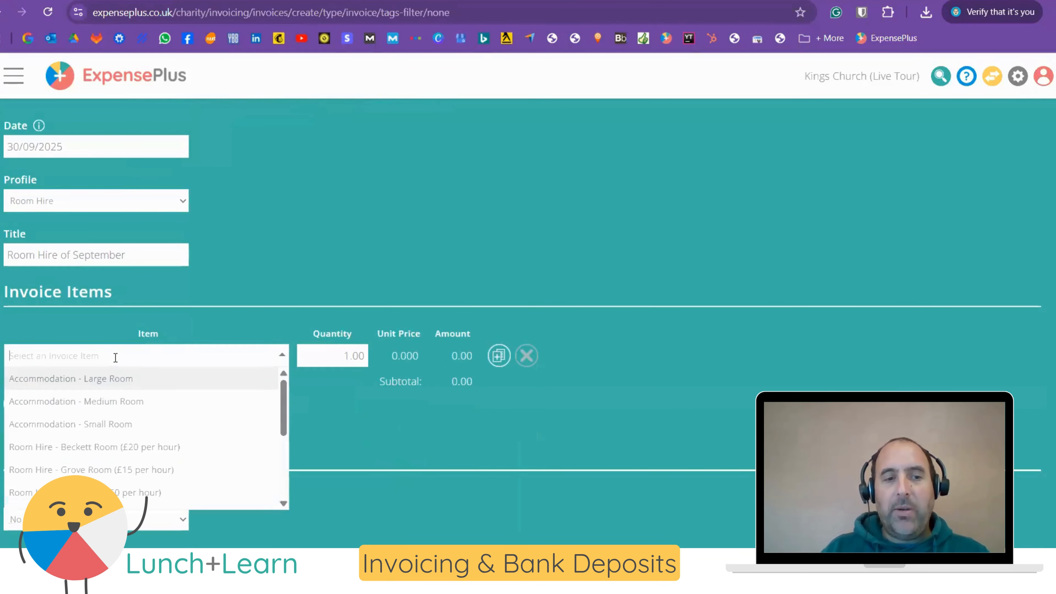
{"action": "left_click", "coordinate": [117, 447]}
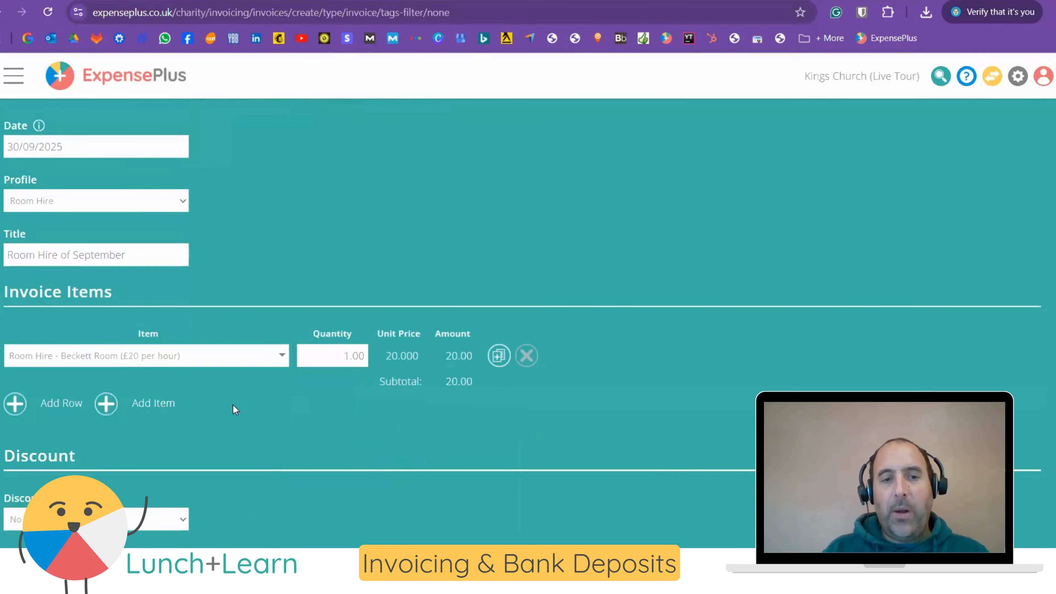
{"action": "left_click", "coordinate": [340, 353]}
{"action": "double_click", "coordinate": [340, 353]}
{"action": "type", "text": "3"}
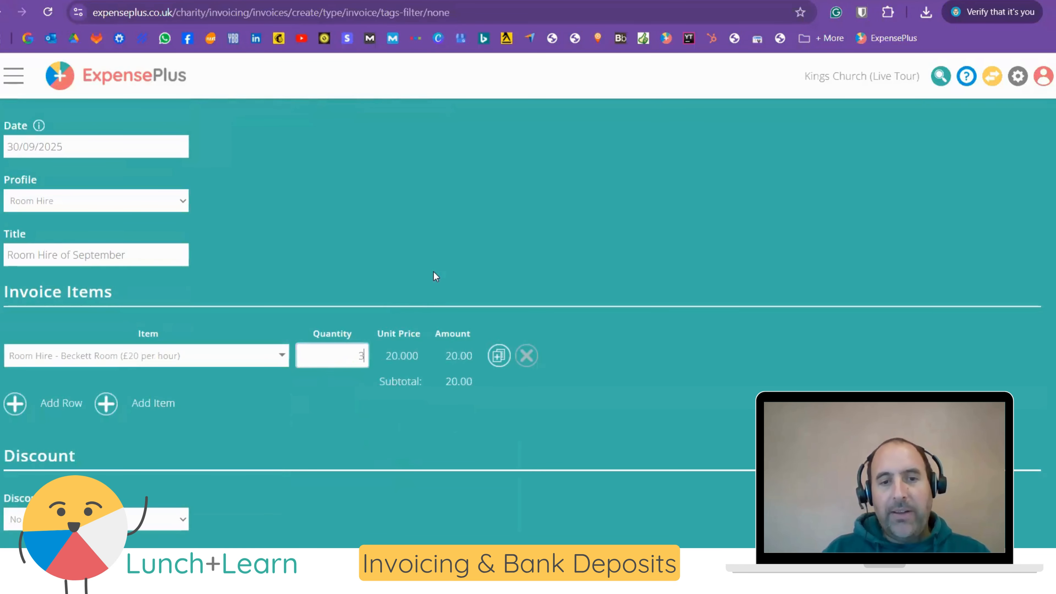
{"action": "left_click", "coordinate": [485, 335]}
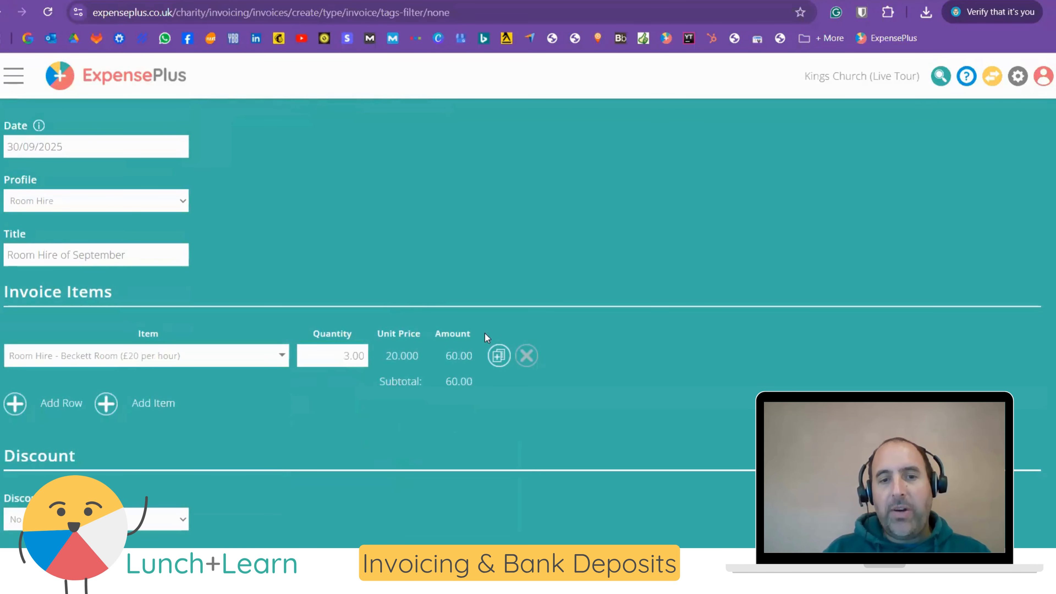
Step: Duplicate the Beckett Room row and change the copy to Room Hire - Grove Room (£15 per hour) with a quantity of 5
{"action": "left_click", "coordinate": [499, 358]}
{"action": "left_click", "coordinate": [165, 387]}
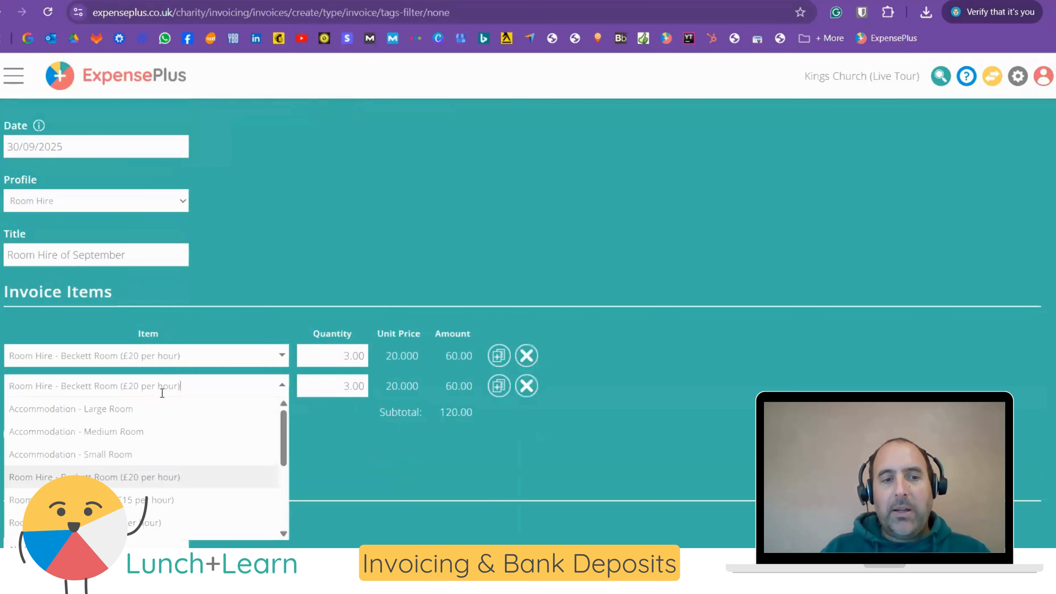
{"action": "left_click", "coordinate": [125, 500]}
{"action": "left_click", "coordinate": [324, 393]}
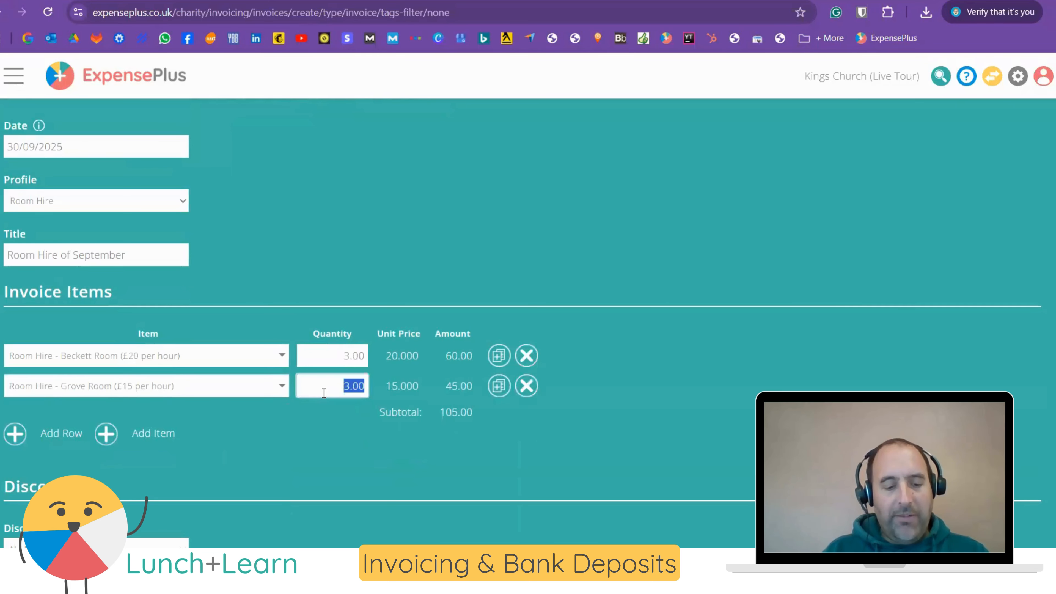
{"action": "type", "text": "5"}
{"action": "left_click", "coordinate": [399, 229]}
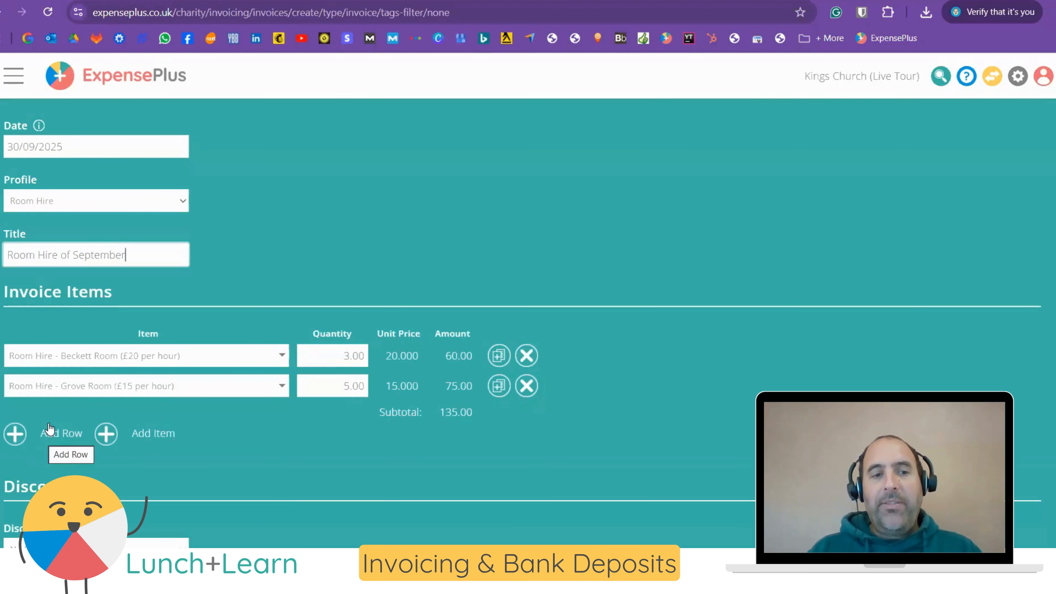
Step: Search the saved items in the second invoice row for "groo" and clear the search text
{"action": "left_click", "coordinate": [63, 391]}
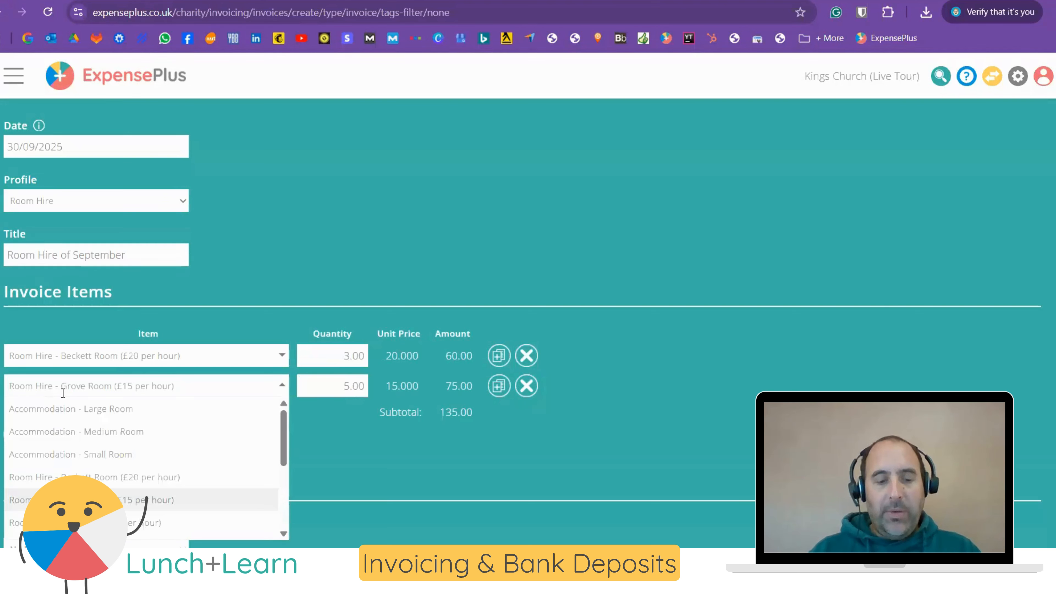
{"action": "type", "text": "gr"}
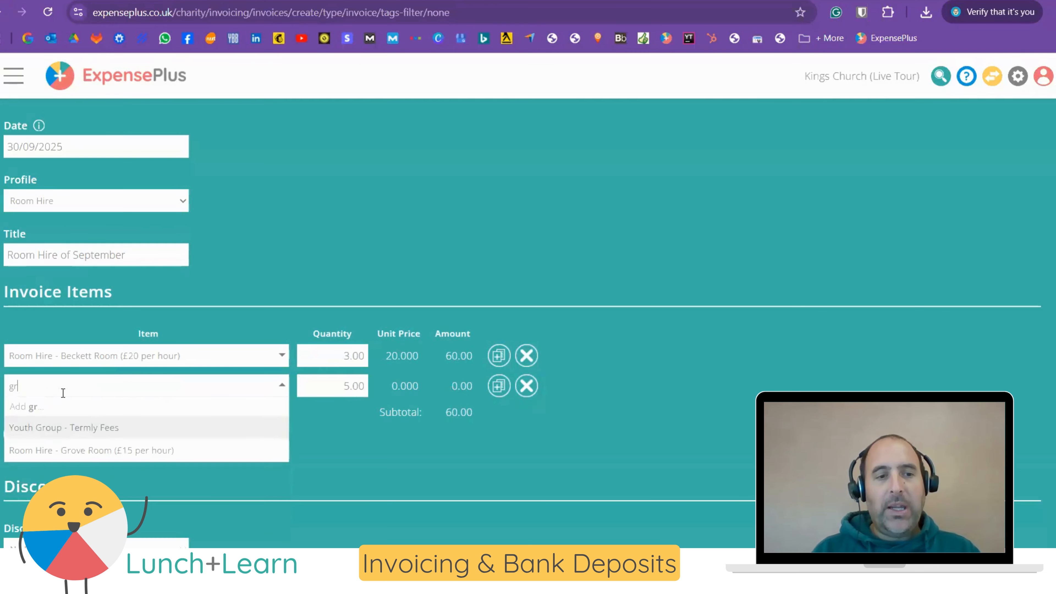
{"action": "type", "text": "ov"}
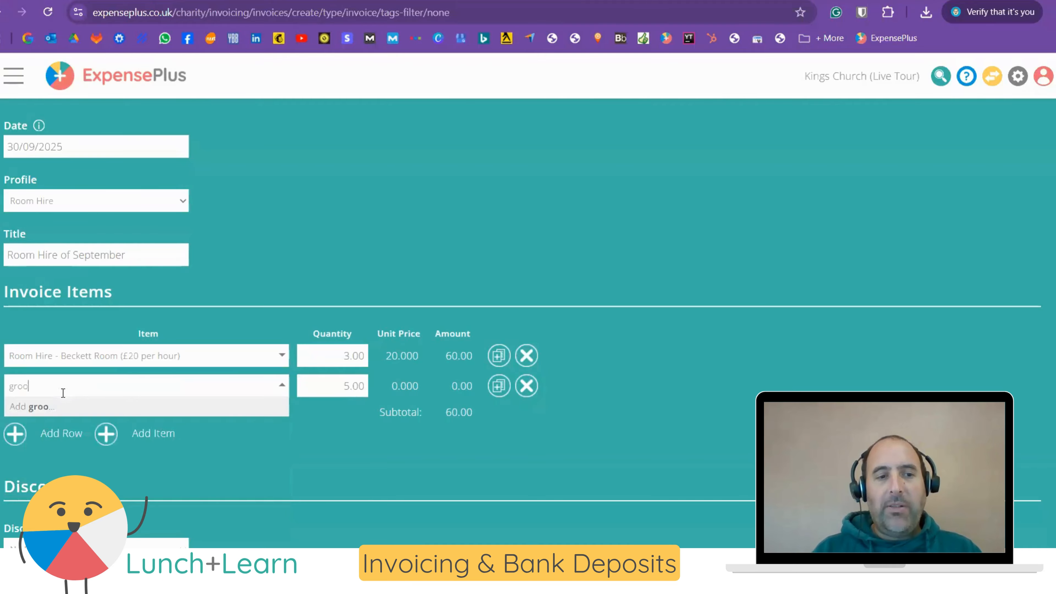
{"action": "double_click", "coordinate": [13, 386]}
{"action": "key", "text": "BackSpace"}
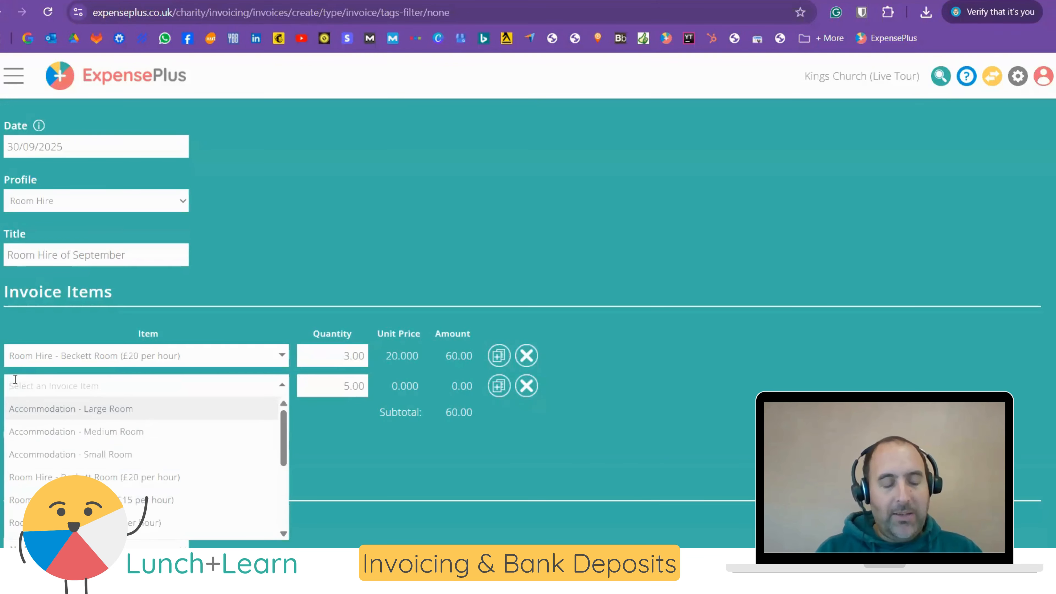
Step: Try "sunshine room" as an item in the second row without adding it, and reselect Room Hire - Grove Room (£15 per hour)
{"action": "type", "text": "sunshi"}
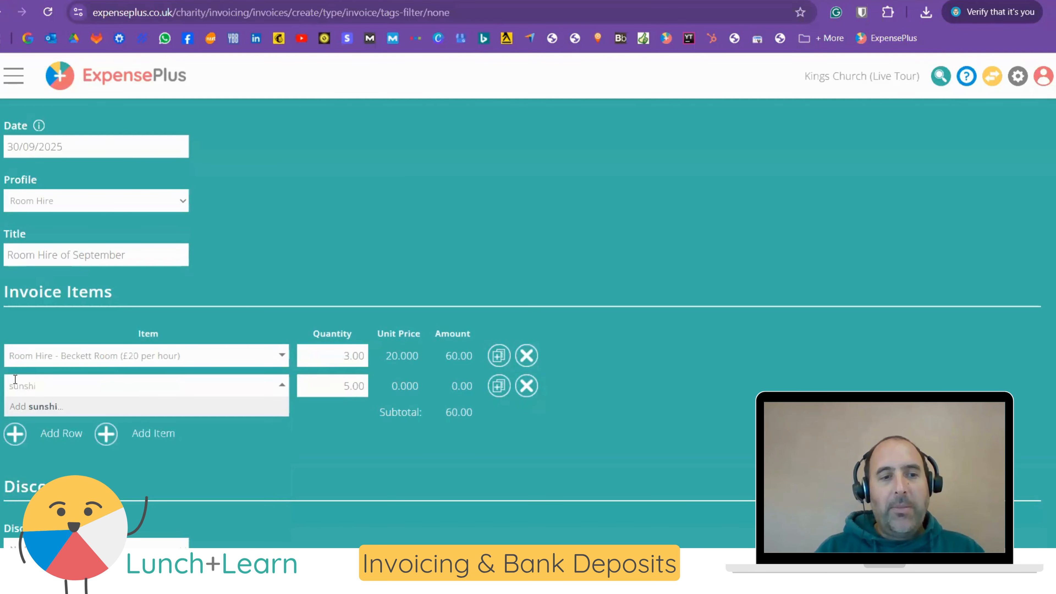
{"action": "type", "text": "ne"}
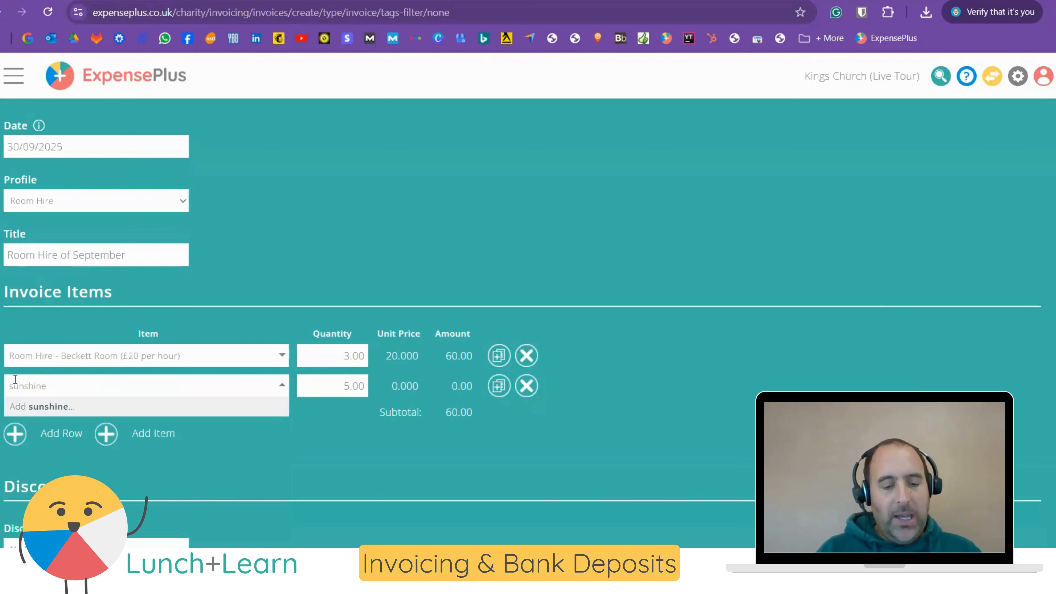
{"action": "type", "text": " room"}
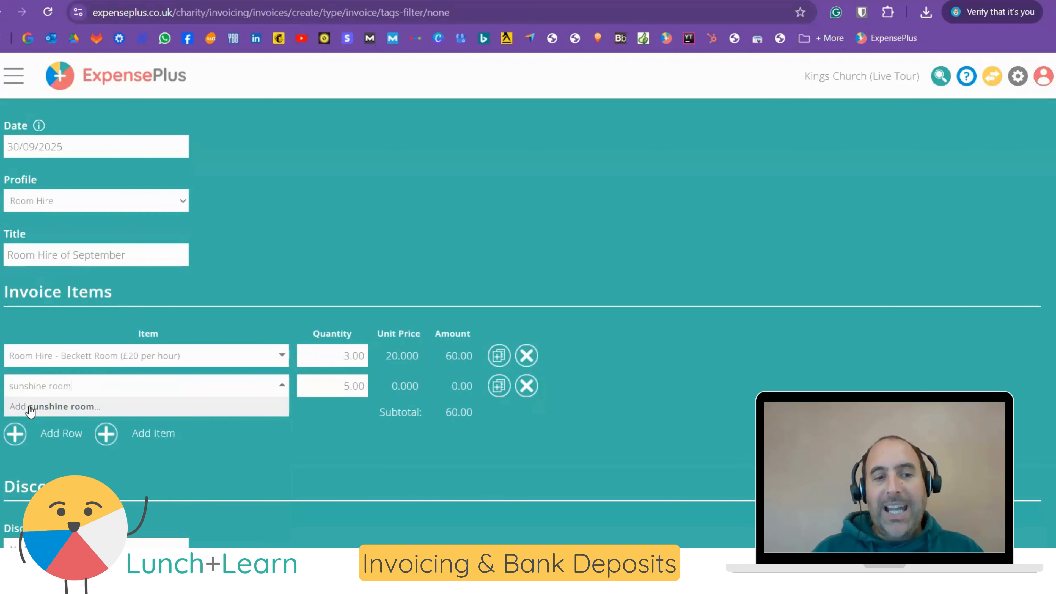
{"action": "left_click", "coordinate": [231, 459]}
{"action": "left_click", "coordinate": [124, 389]}
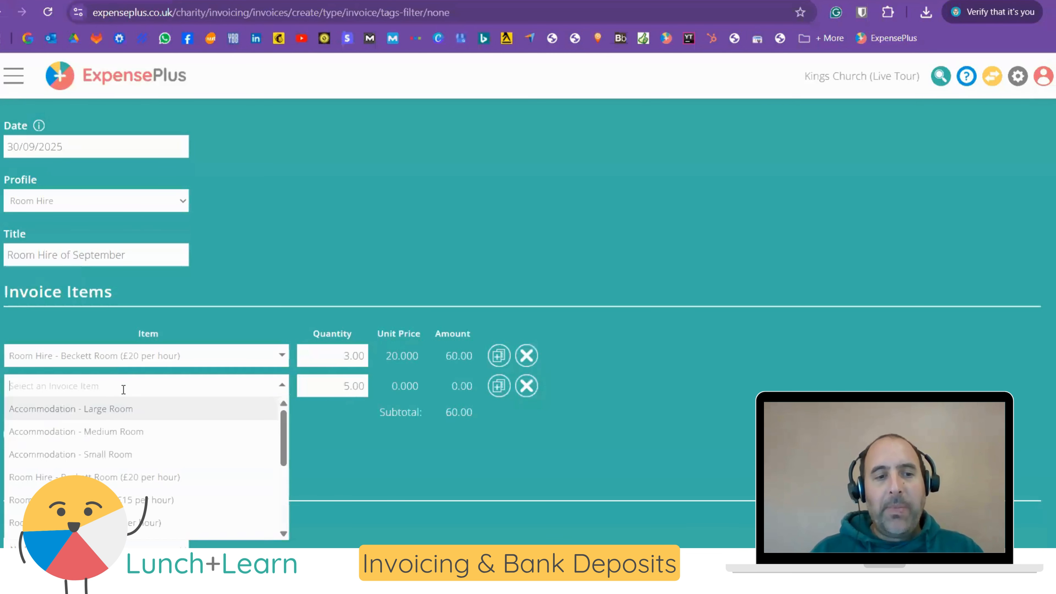
{"action": "left_click", "coordinate": [122, 500]}
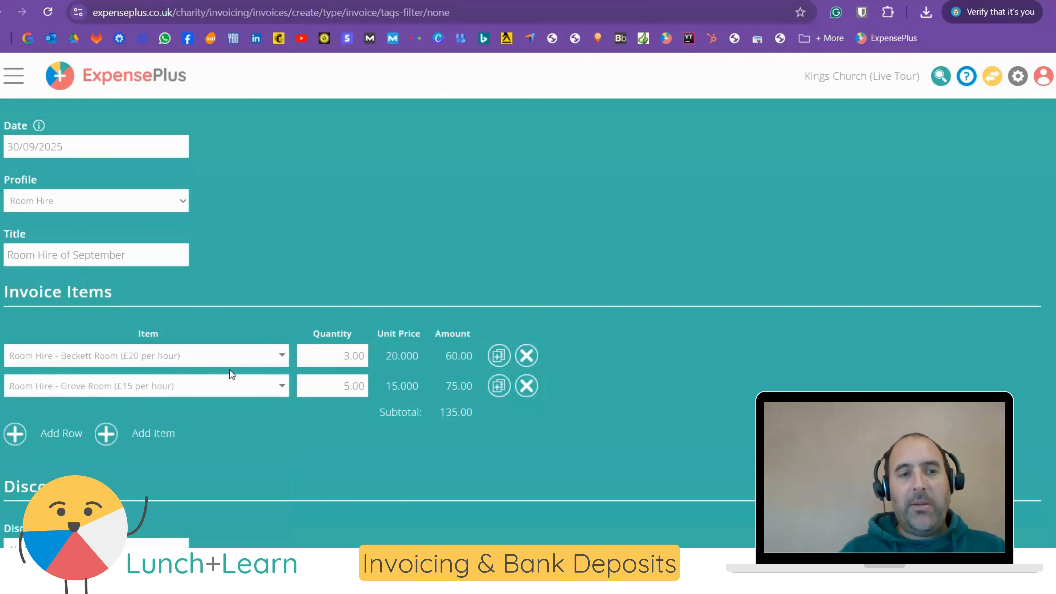
Step: View the available discount types for the invoice and close the list, keeping No Discount
{"action": "scroll", "coordinate": [236, 393], "scroll_direction": "down", "scroll_amount": 5}
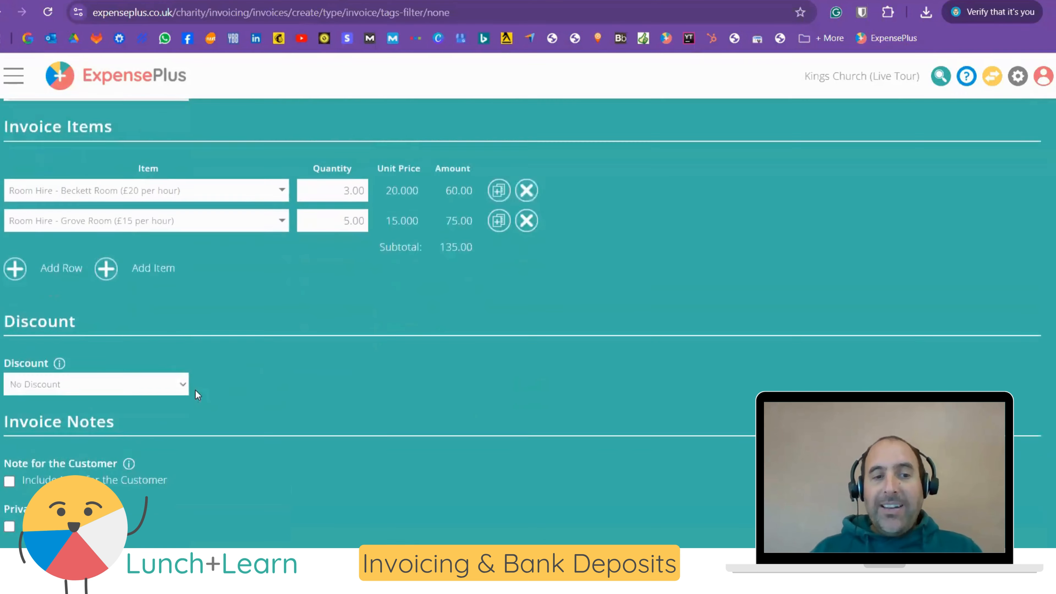
{"action": "left_click", "coordinate": [148, 335]}
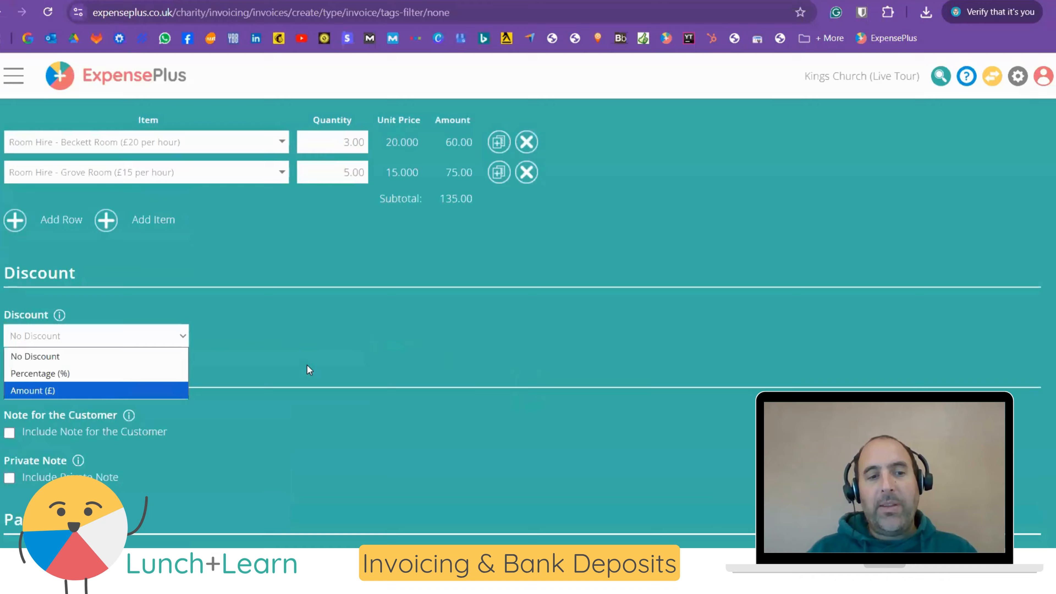
{"action": "left_click", "coordinate": [73, 430]}
Step: Include a note for the customer with the first line "01/09/2025 Becckett Room (9am - 12)" and start a second line
{"action": "left_click", "coordinate": [70, 433]}
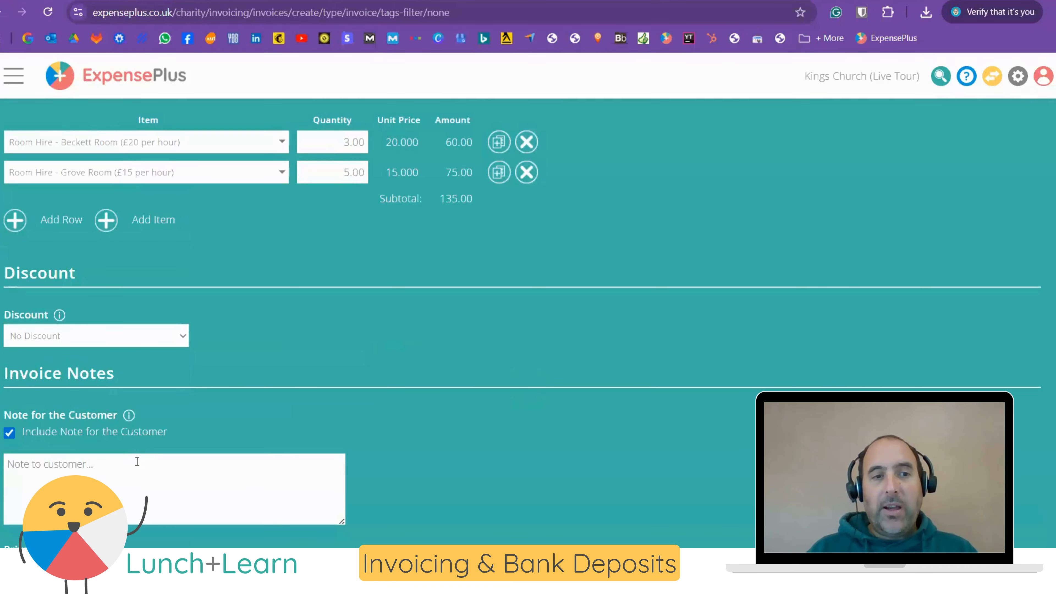
{"action": "left_click", "coordinate": [137, 463]}
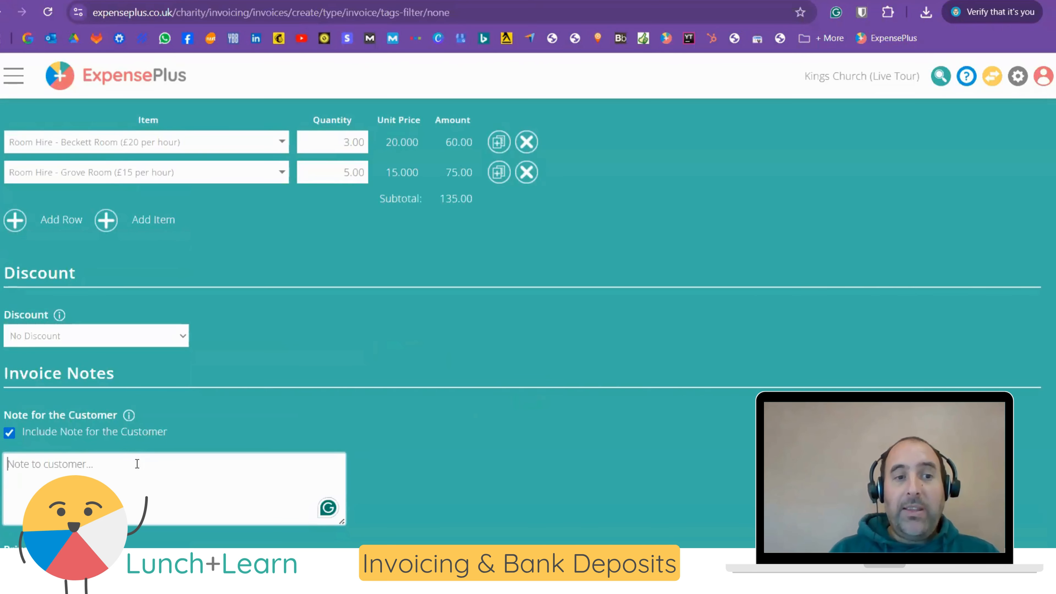
{"action": "type", "text": "01/"}
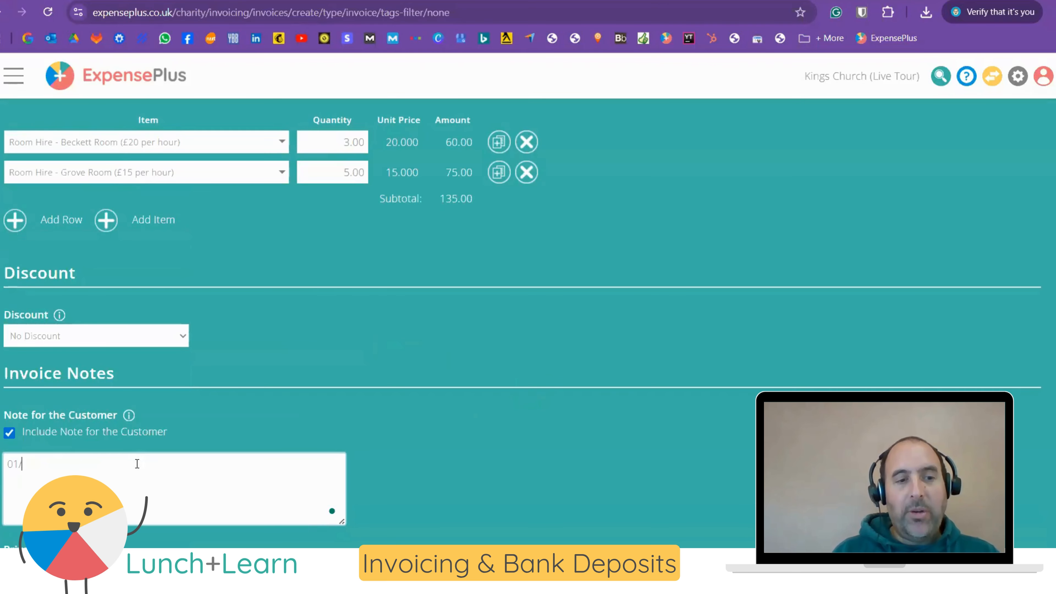
{"action": "type", "text": "09/20"}
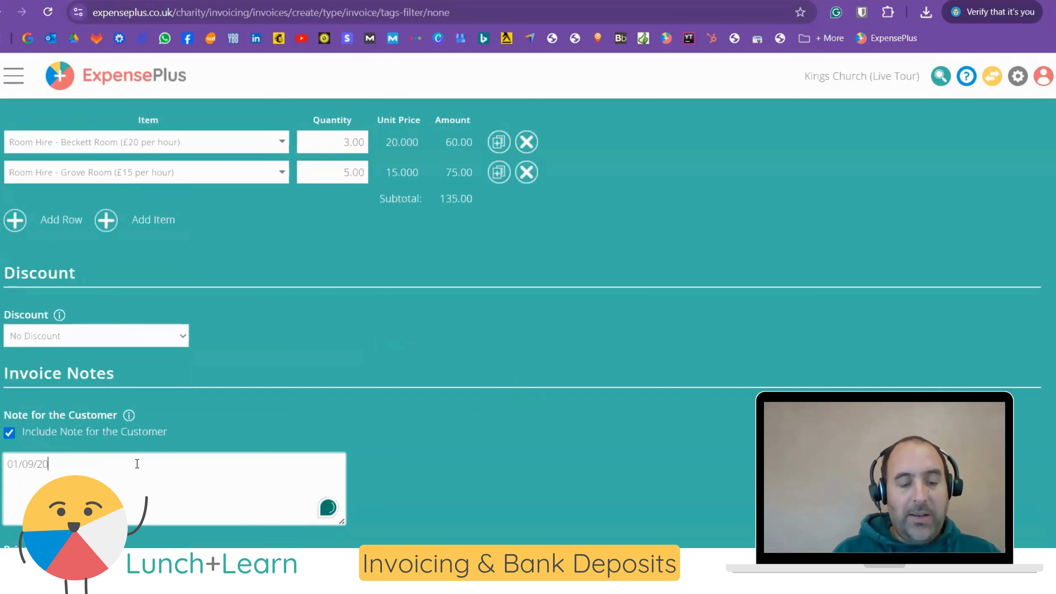
{"action": "type", "text": "25 "}
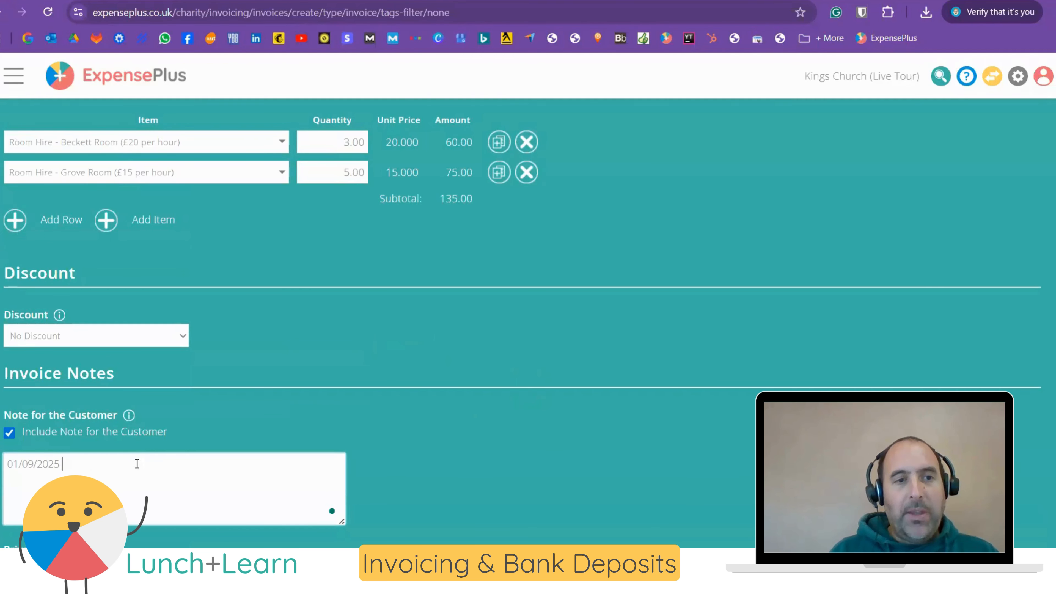
{"action": "type", "text": "Be"}
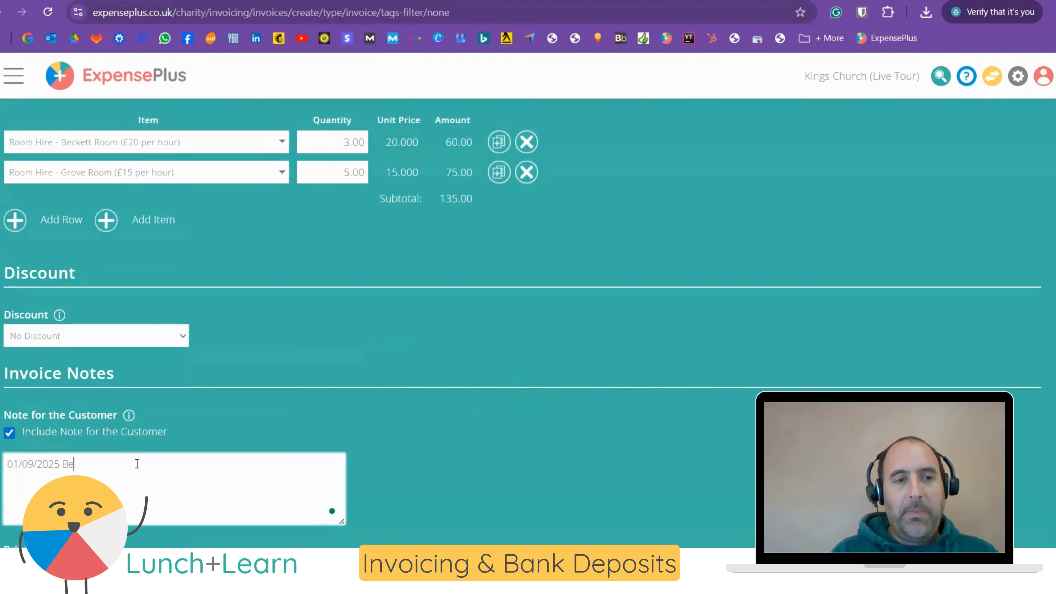
{"action": "type", "text": "cckett Roo"}
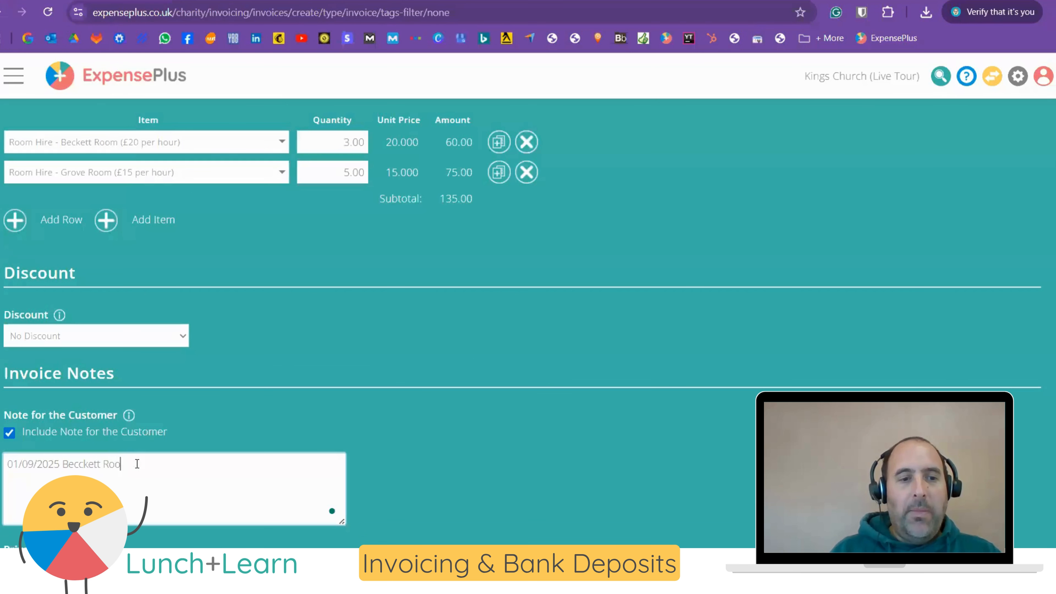
{"action": "type", "text": "m (9-12"}
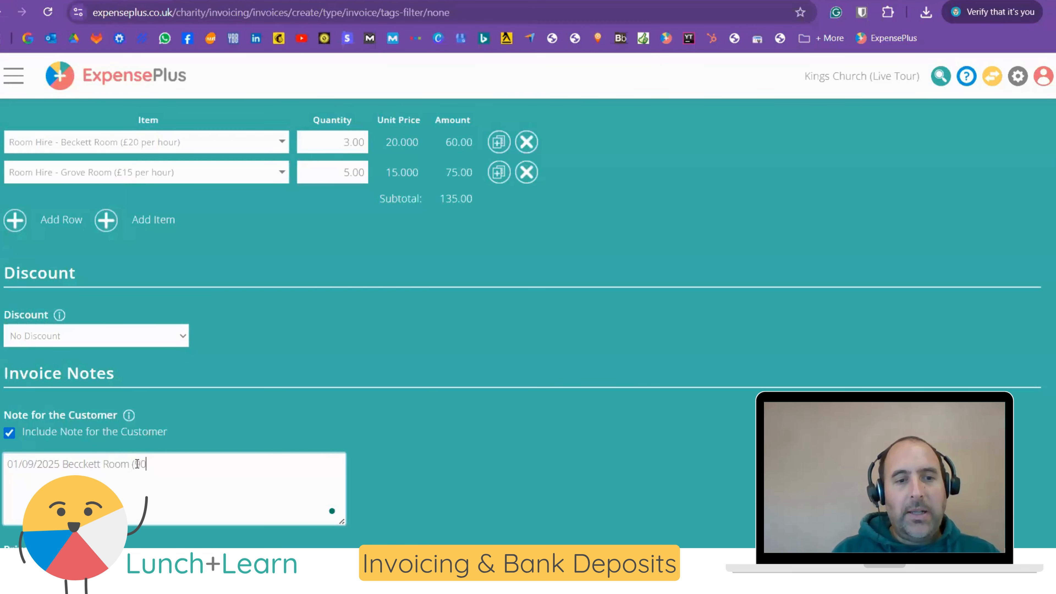
{"action": "type", "text": "pm"}
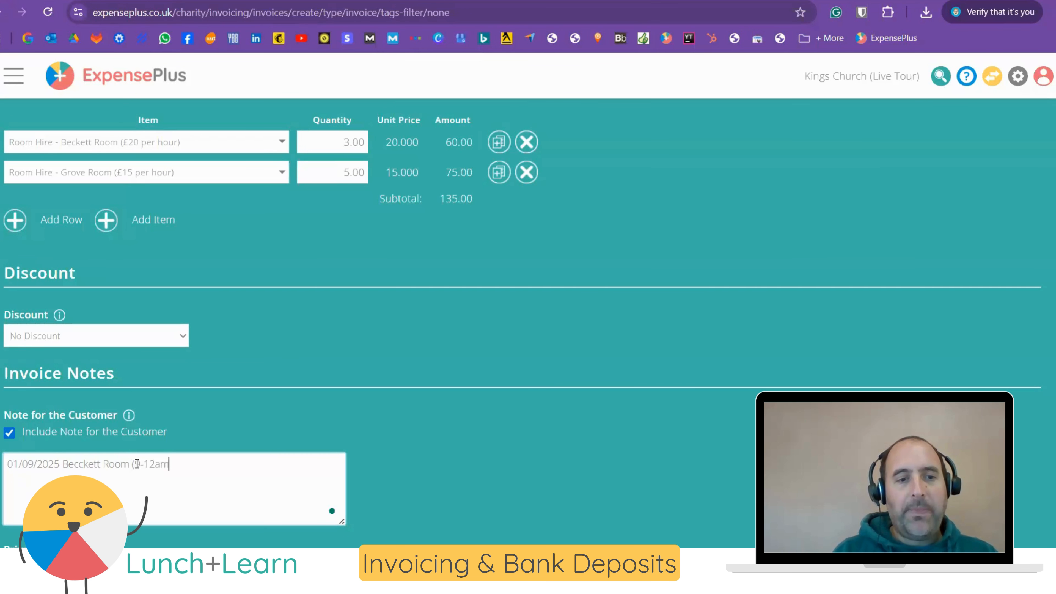
{"action": "key", "text": "BackSpace"}
{"action": "key", "text": "BackSpace"}
{"action": "key", "text": "BackSpace"}
{"action": "key", "text": "BackSpace"}
{"action": "key", "text": "BackSpace"}
{"action": "type", "text": "am - 12"}
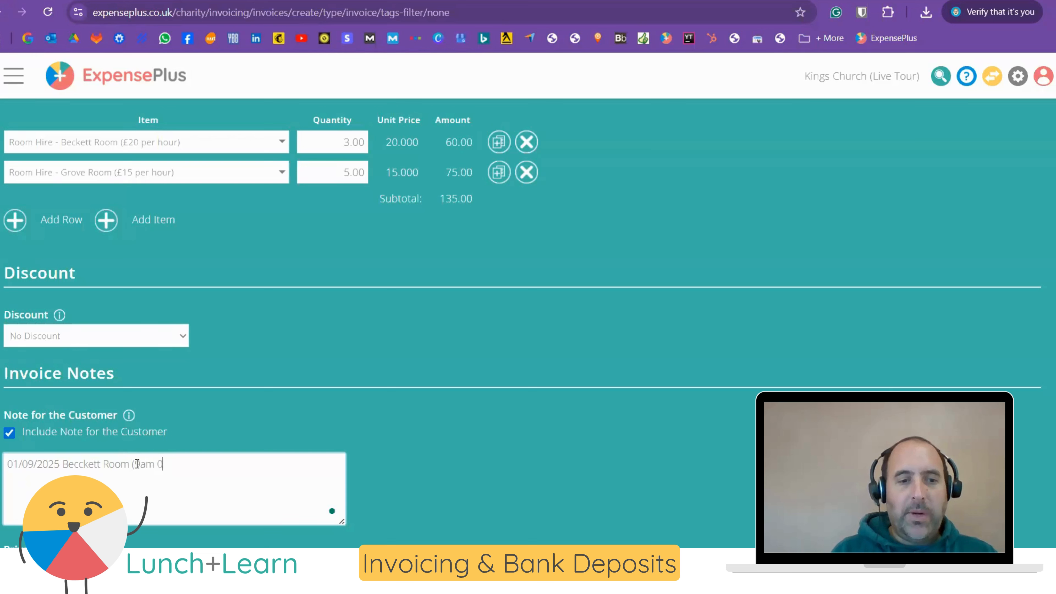
{"action": "type", "text": ")"}
{"action": "key", "text": "Return"}
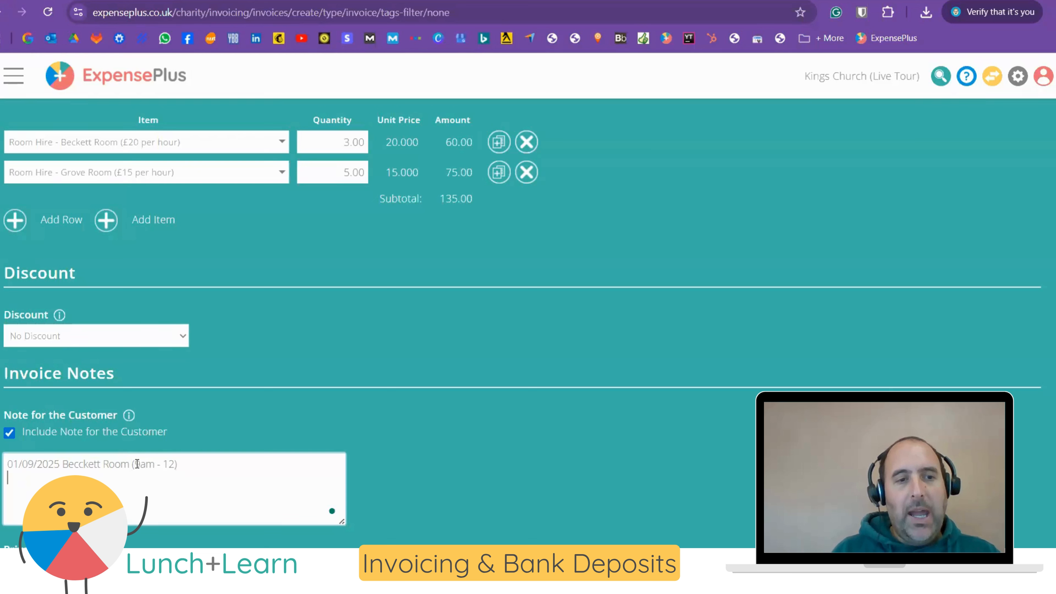
Step: Enter "09/09/2025 Grove Room (1-6pm)" as the second line of the customer note
{"action": "type", "text": "09"}
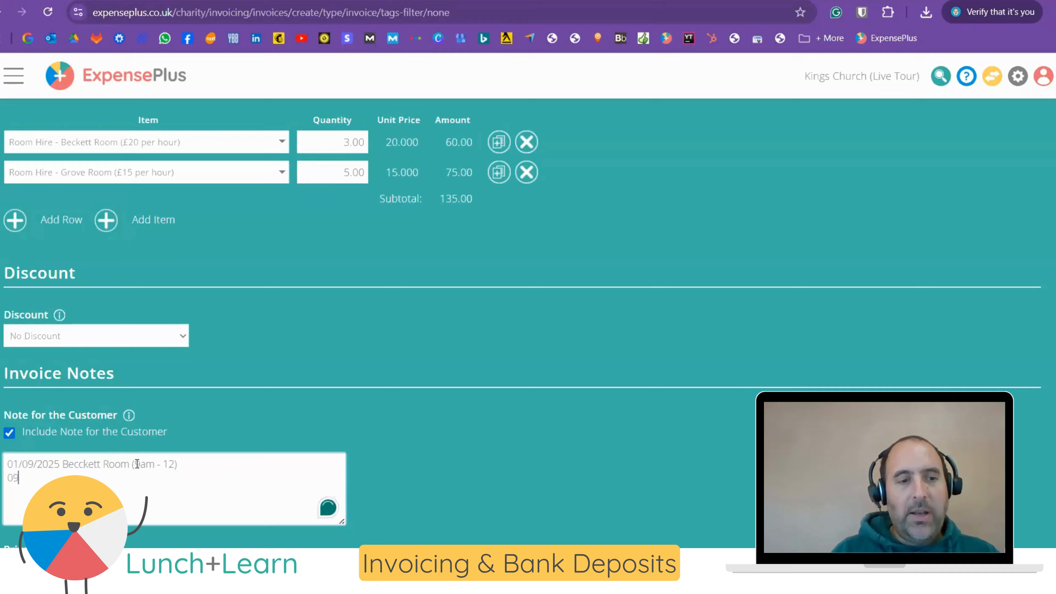
{"action": "type", "text": "/09/2025"}
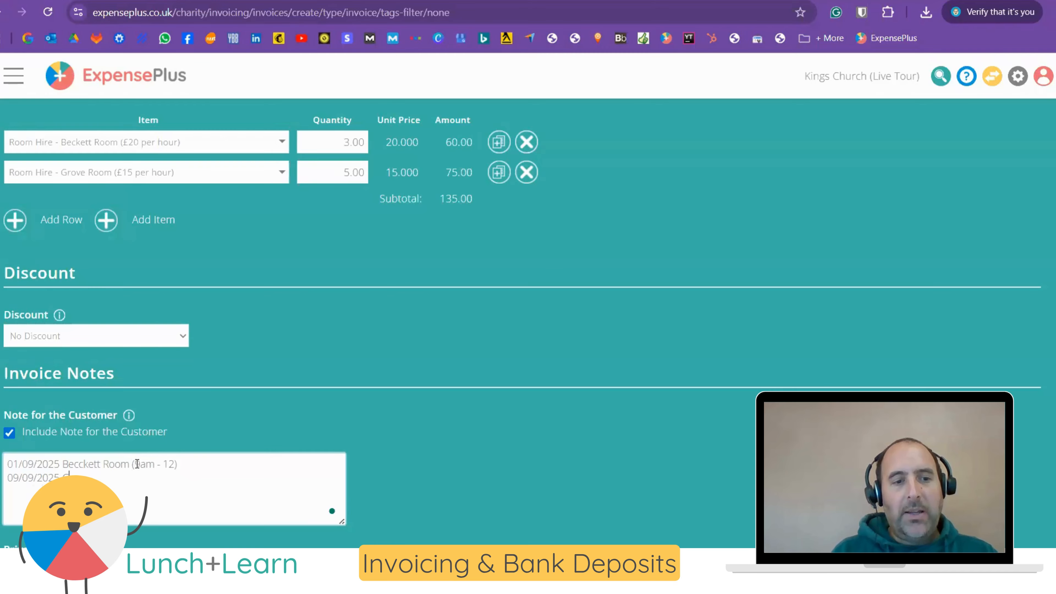
{"action": "type", "text": " Grove Ro"}
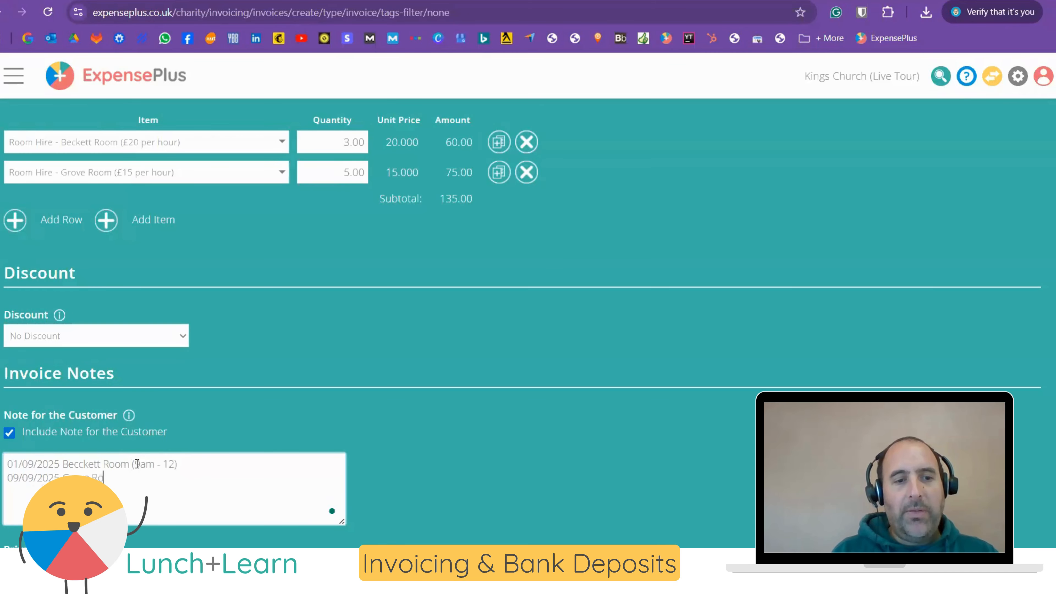
{"action": "type", "text": "om ("}
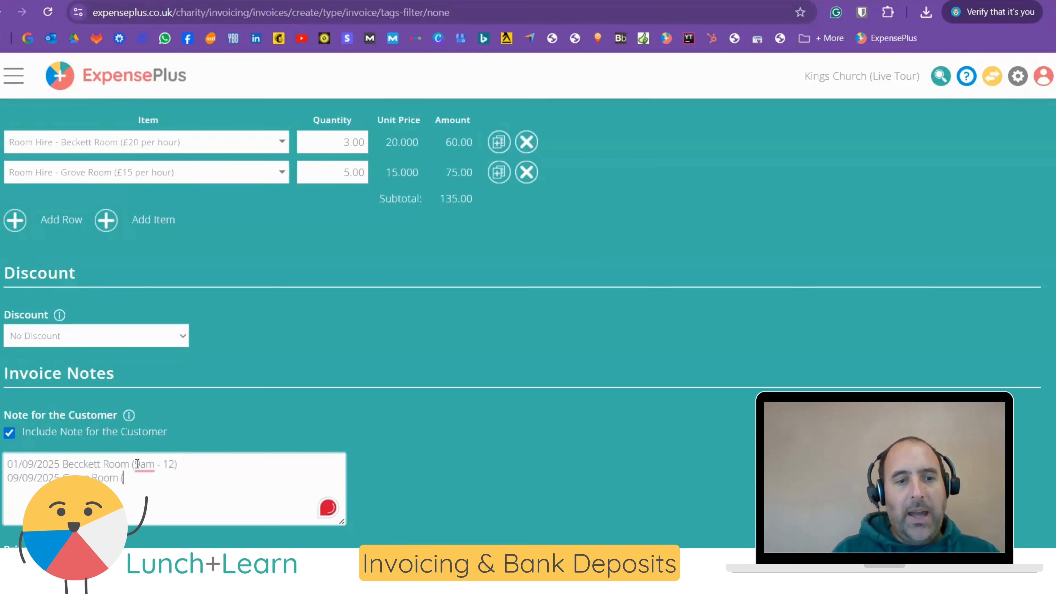
{"action": "type", "text": "1-6pm)"}
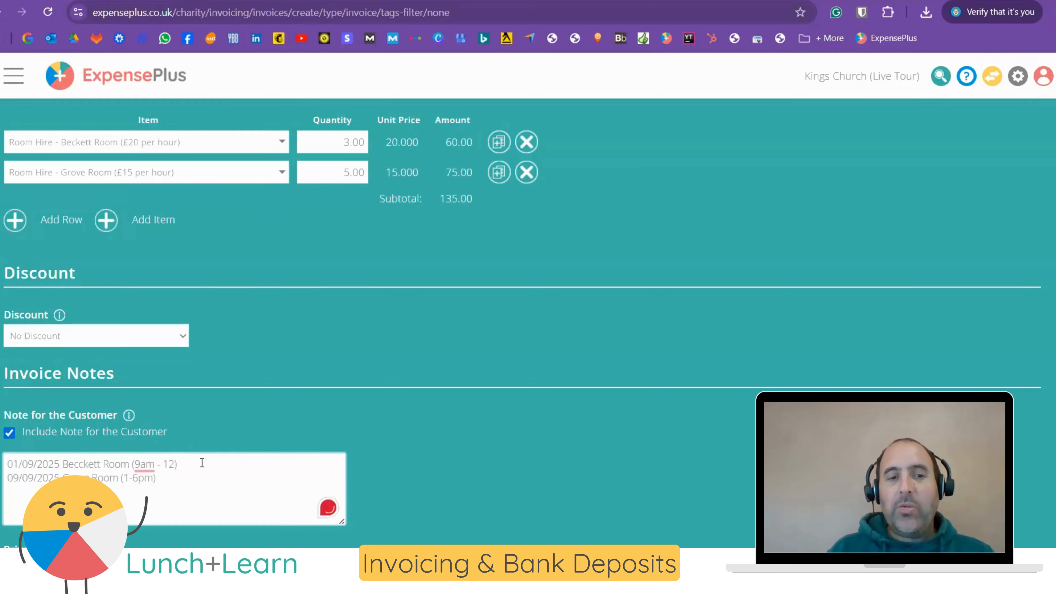
{"action": "mouse_move", "coordinate": [149, 465]}
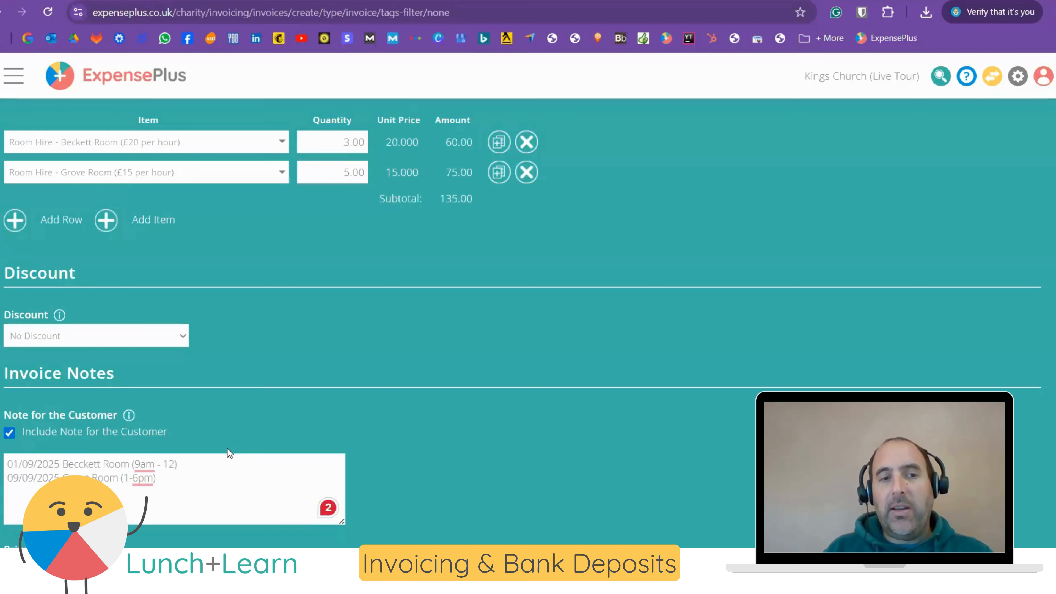
{"action": "scroll", "coordinate": [257, 374], "scroll_direction": "up", "scroll_amount": 3}
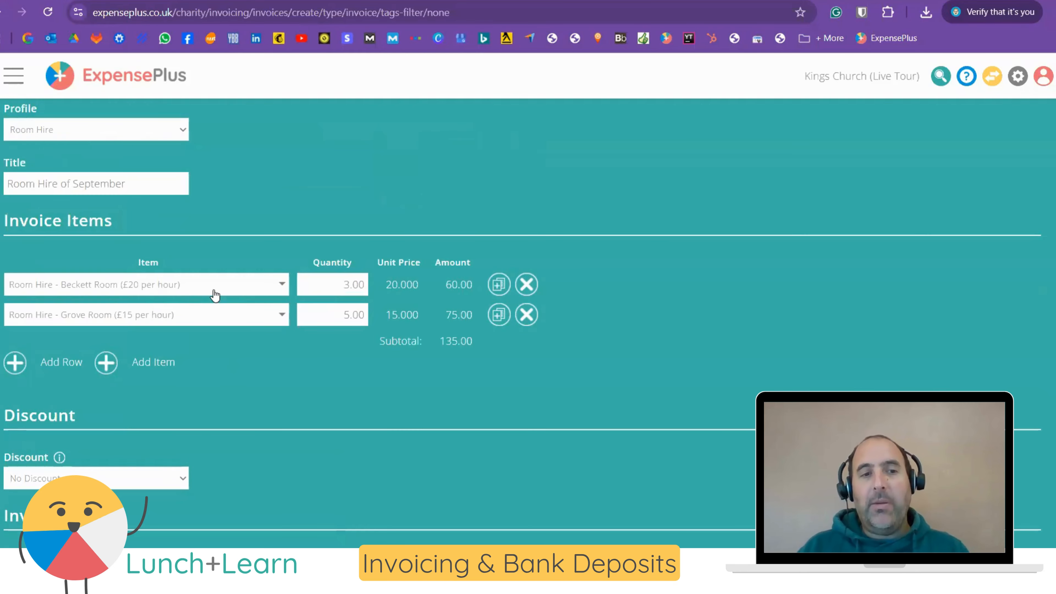
{"action": "scroll", "coordinate": [228, 414], "scroll_direction": "down", "scroll_amount": 5}
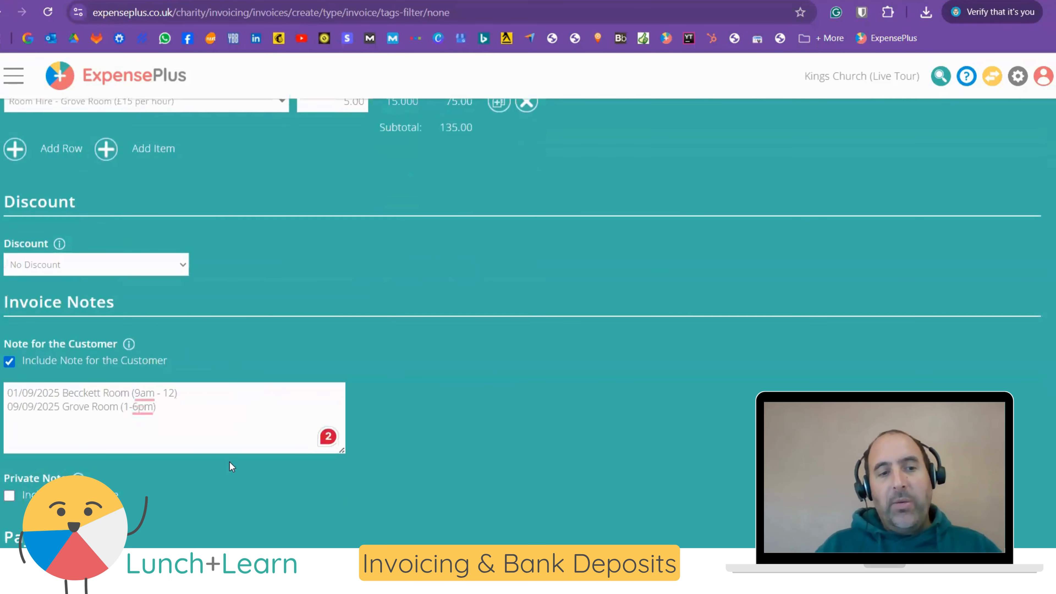
{"action": "left_click", "coordinate": [197, 407]}
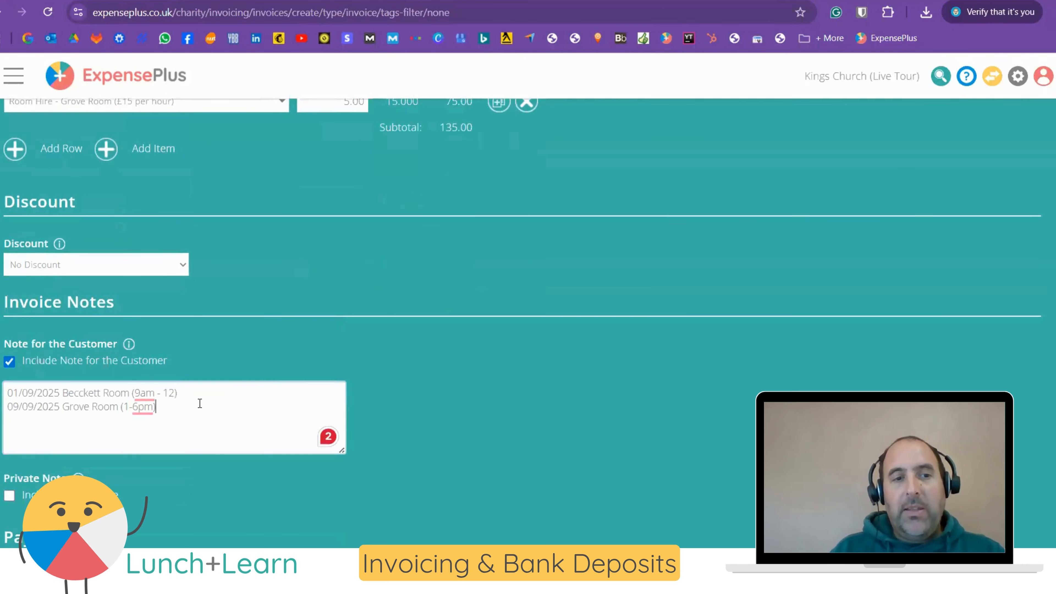
Step: Try manual income allocation with a duplicated row, revert to the default allocation (General: Other Income: Room Hire), and create the invoice
{"action": "scroll", "coordinate": [200, 403], "scroll_direction": "down", "scroll_amount": 5}
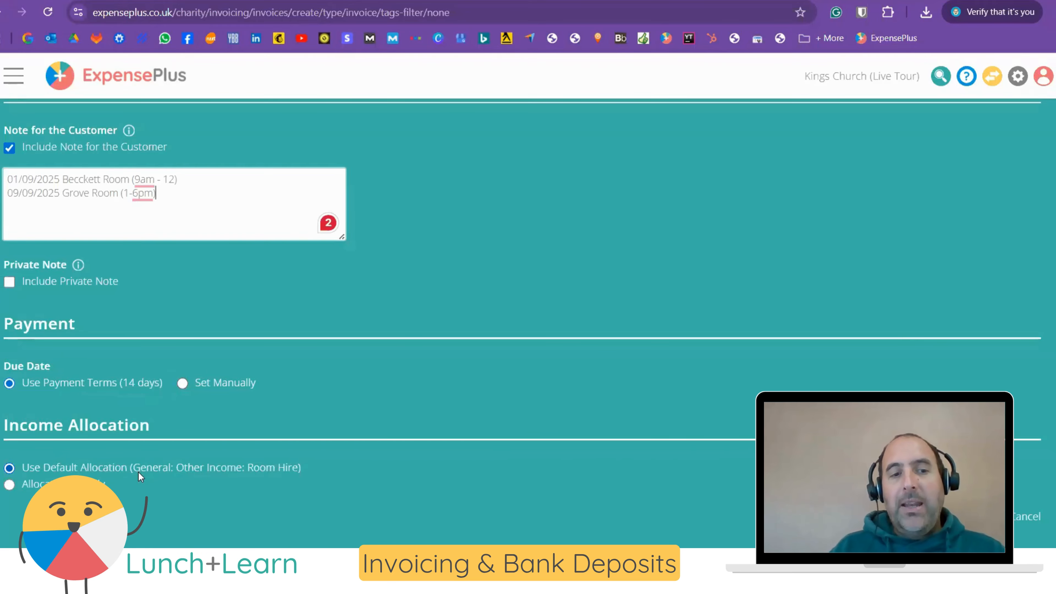
{"action": "scroll", "coordinate": [106, 414], "scroll_direction": "down", "scroll_amount": 1}
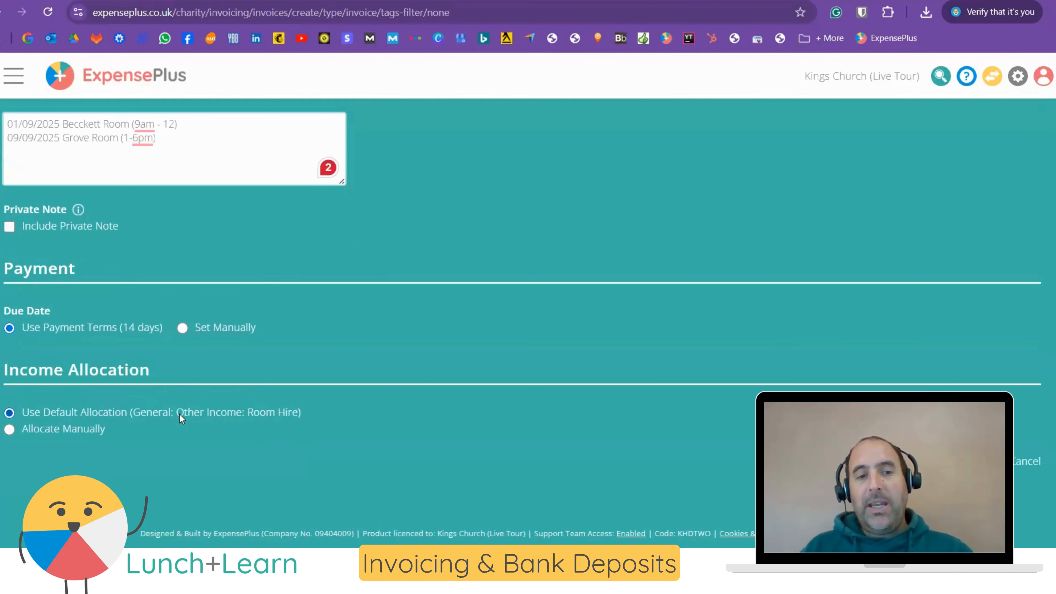
{"action": "left_click", "coordinate": [66, 430]}
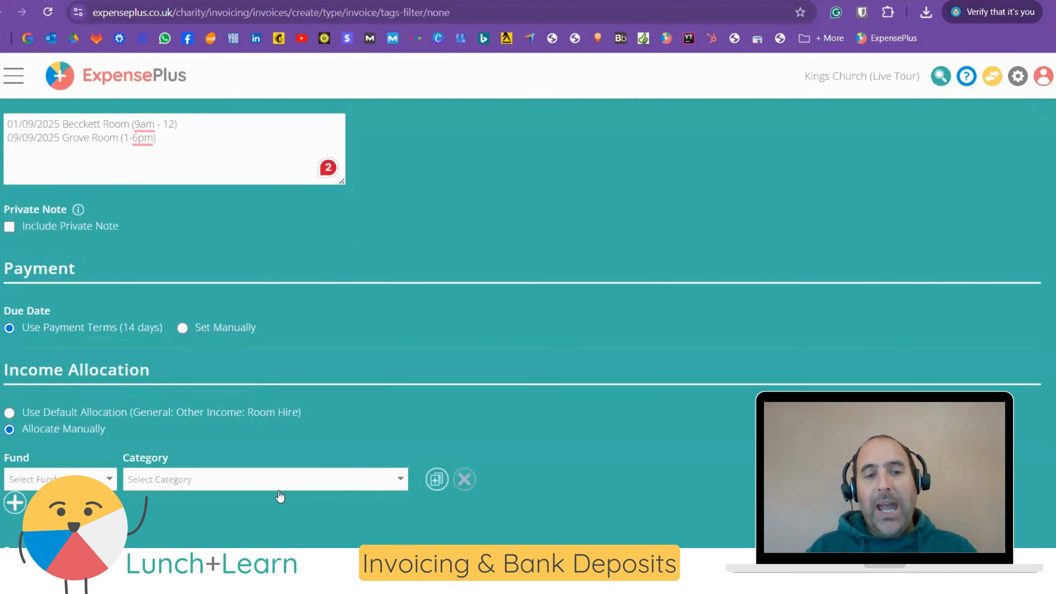
{"action": "left_click", "coordinate": [436, 479]}
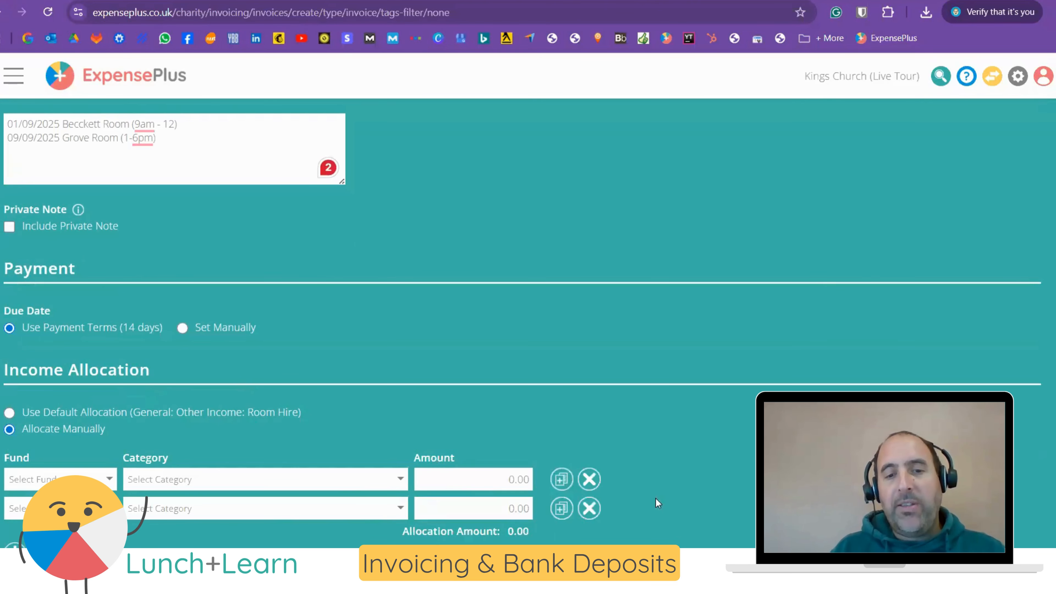
{"action": "left_click", "coordinate": [595, 513]}
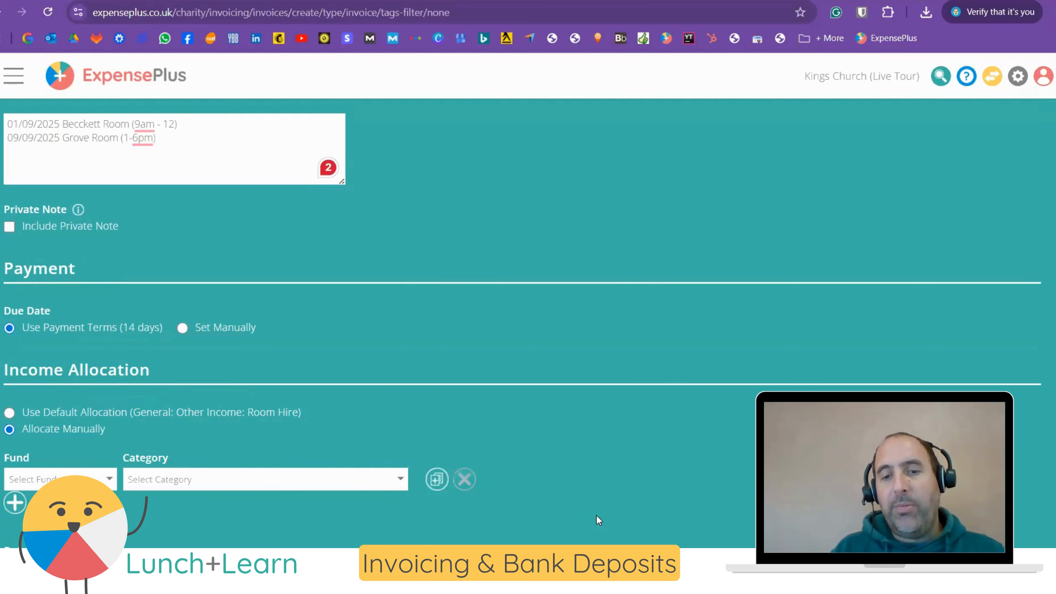
{"action": "left_click", "coordinate": [82, 414]}
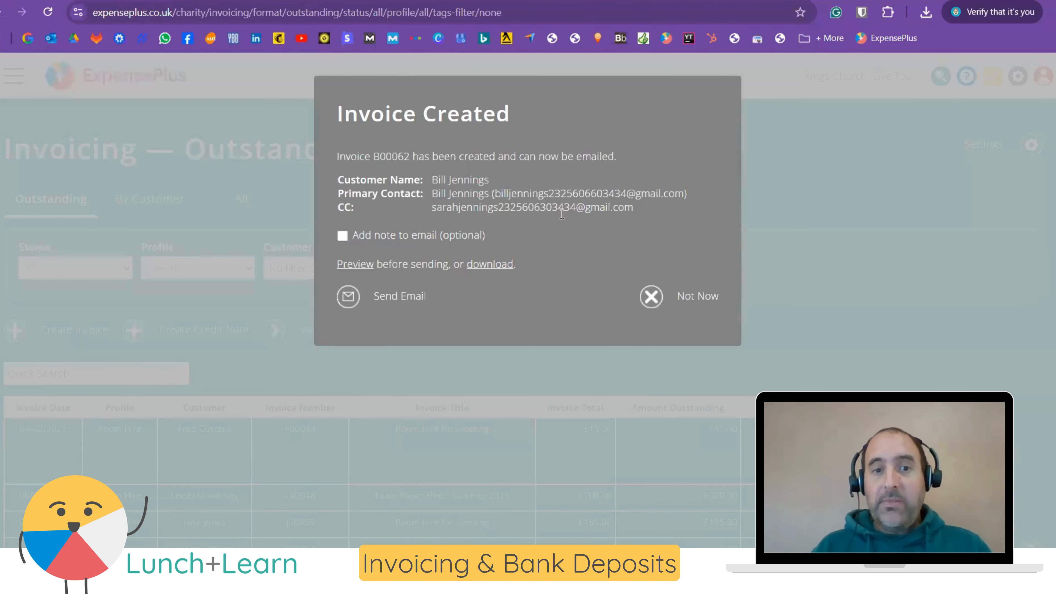
Step: Check the invoice email's primary contact and CC recipient, and enable the optional note to the email
{"action": "left_click_drag", "start_coordinate": [433, 180], "coordinate": [684, 193]}
{"action": "left_click_drag", "start_coordinate": [436, 207], "coordinate": [630, 207]}
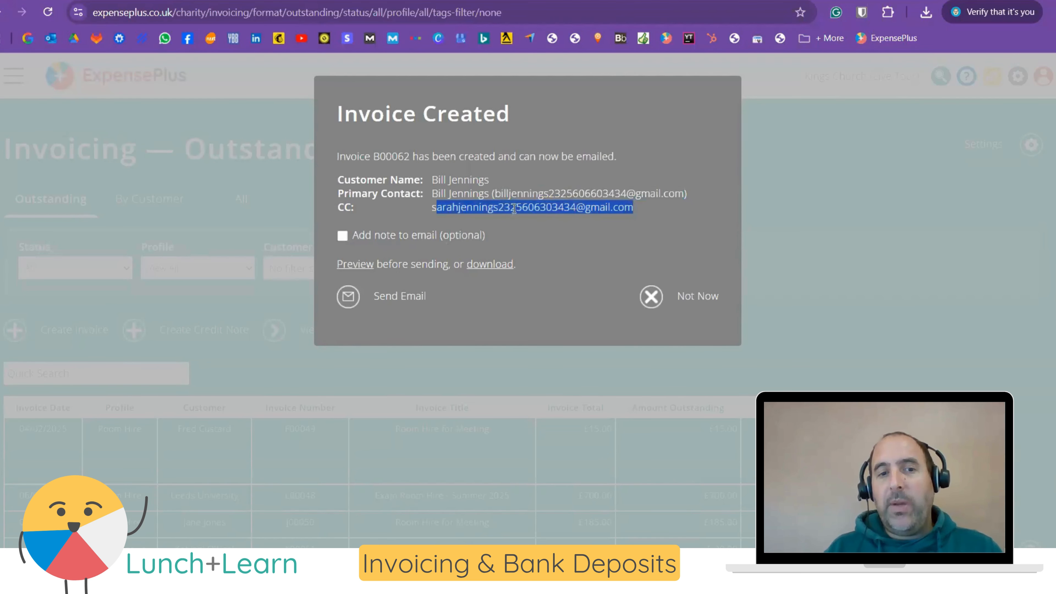
{"action": "left_click", "coordinate": [342, 236]}
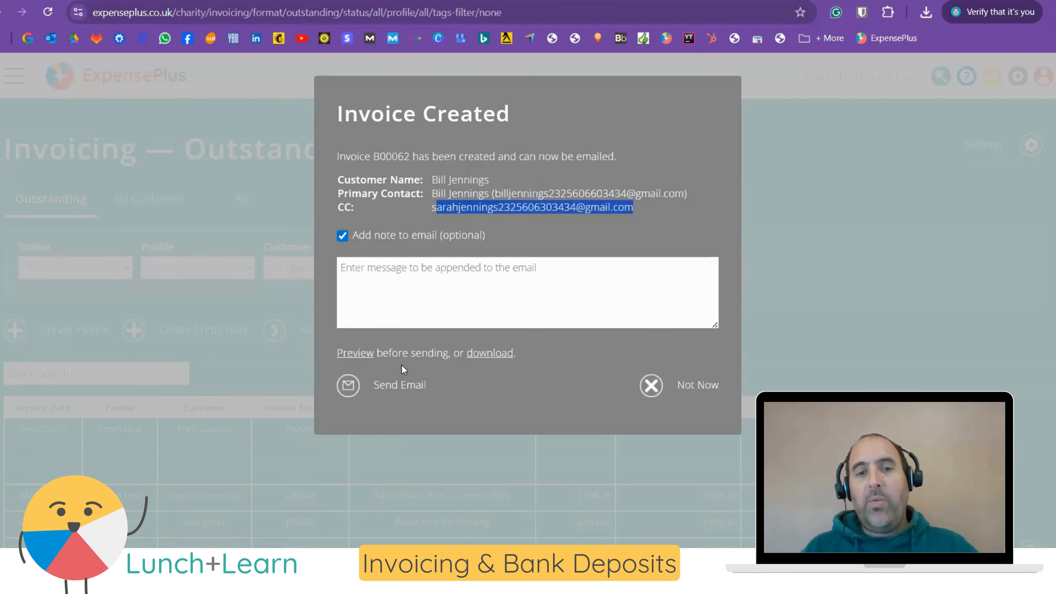
Step: Preview the created invoice through to its payment details and footer, and close the email prompt without sending
{"action": "left_click", "coordinate": [357, 351]}
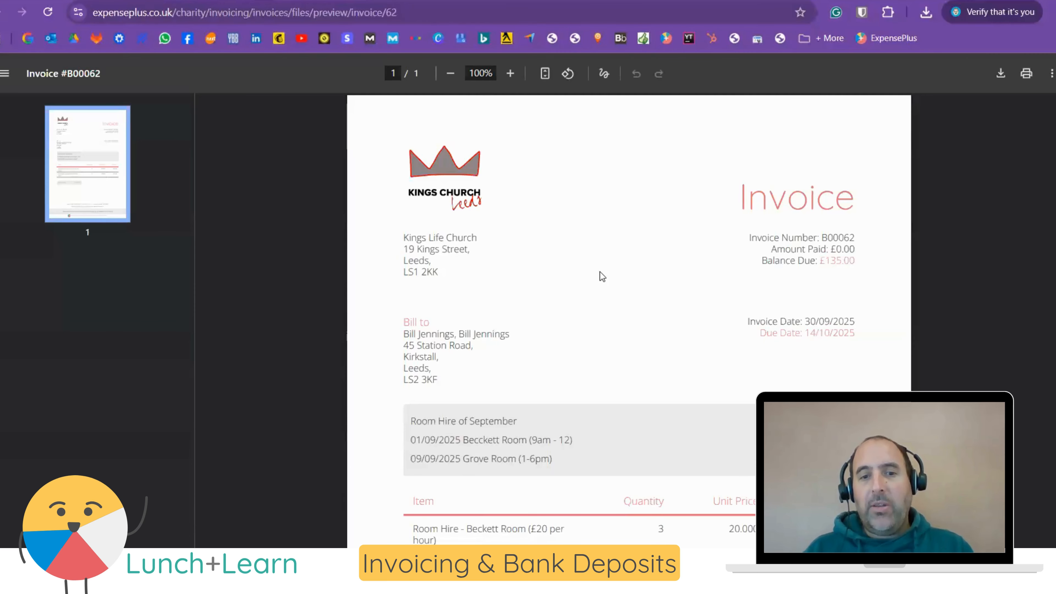
{"action": "scroll", "coordinate": [600, 271], "scroll_direction": "down", "scroll_amount": 5}
{"action": "scroll", "coordinate": [603, 273], "scroll_direction": "down", "scroll_amount": 2}
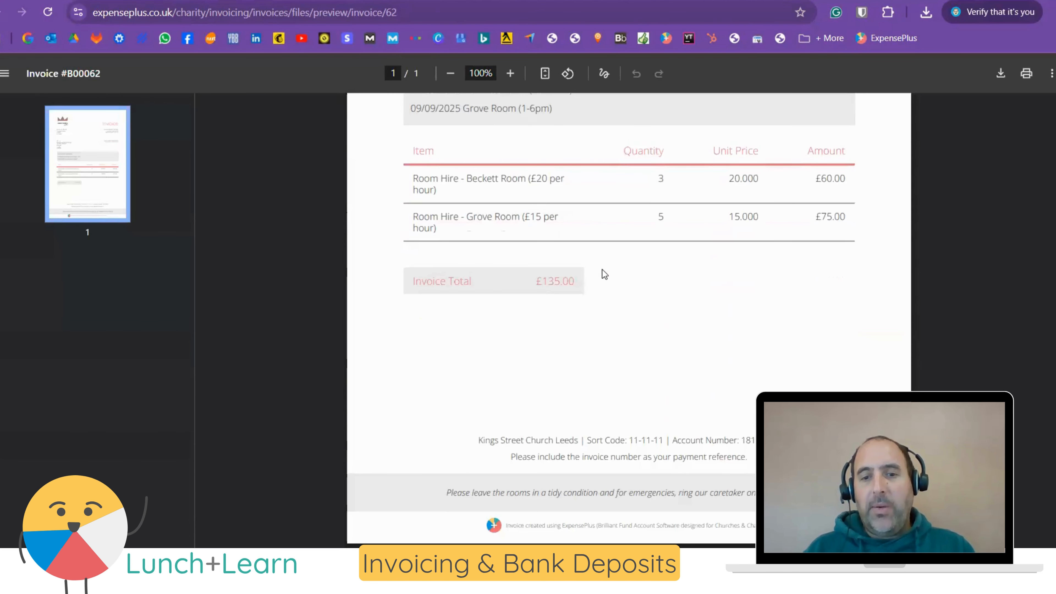
{"action": "scroll", "coordinate": [602, 272], "scroll_direction": "up", "scroll_amount": 8}
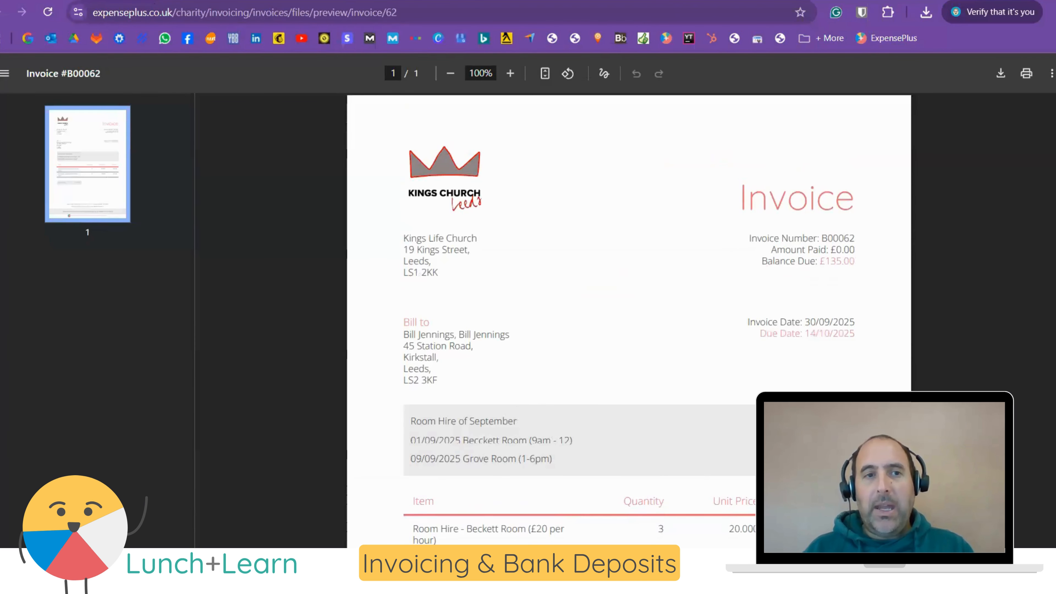
{"action": "left_click", "coordinate": [120, 1]}
{"action": "left_click", "coordinate": [696, 395]}
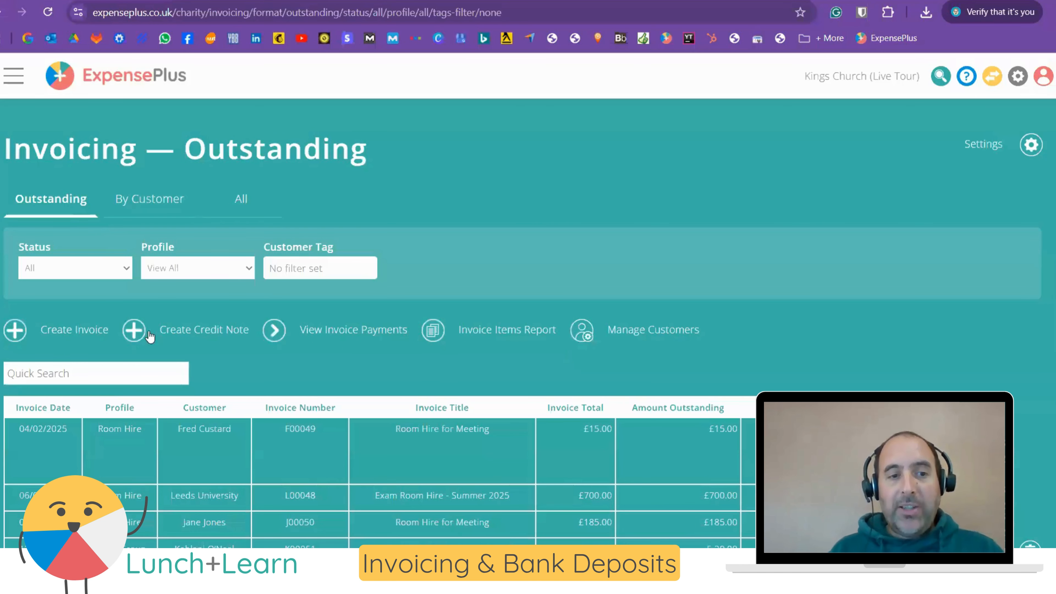
Step: Start another invoice using the Create from Template option
{"action": "left_click", "coordinate": [89, 332]}
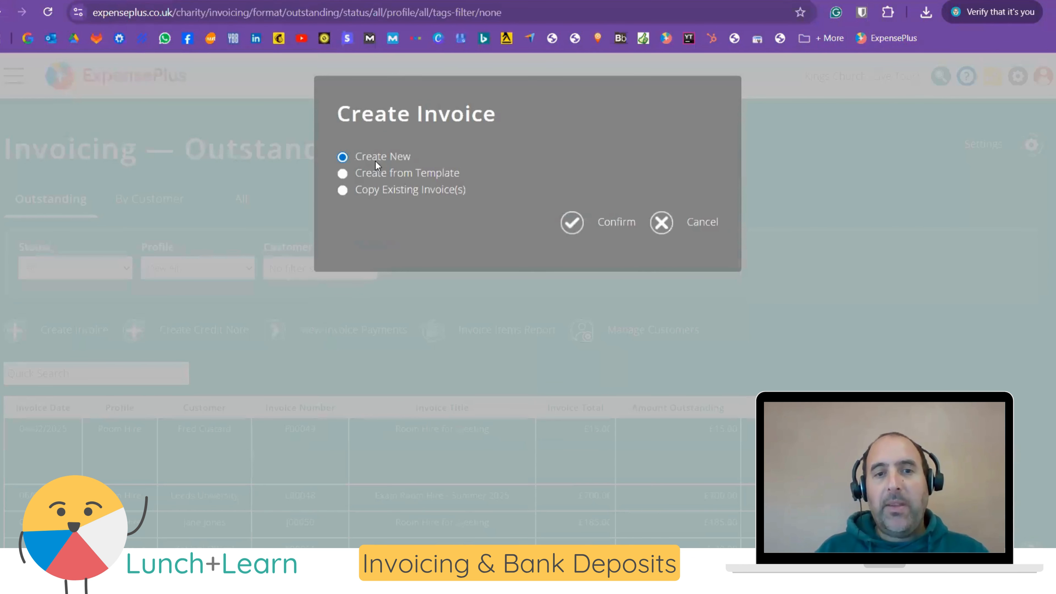
{"action": "left_click", "coordinate": [380, 175]}
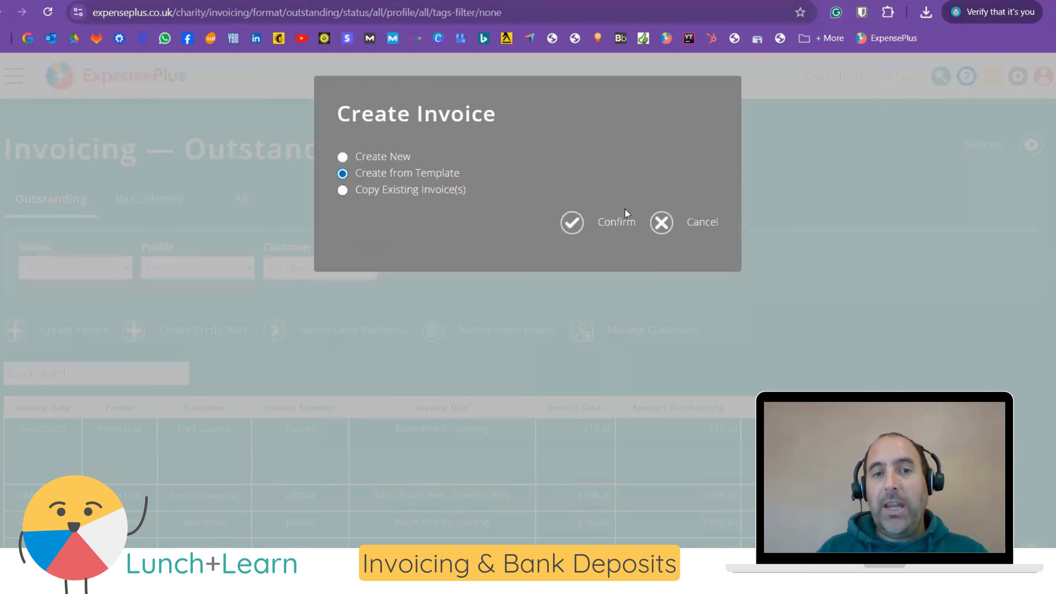
{"action": "left_click", "coordinate": [607, 230]}
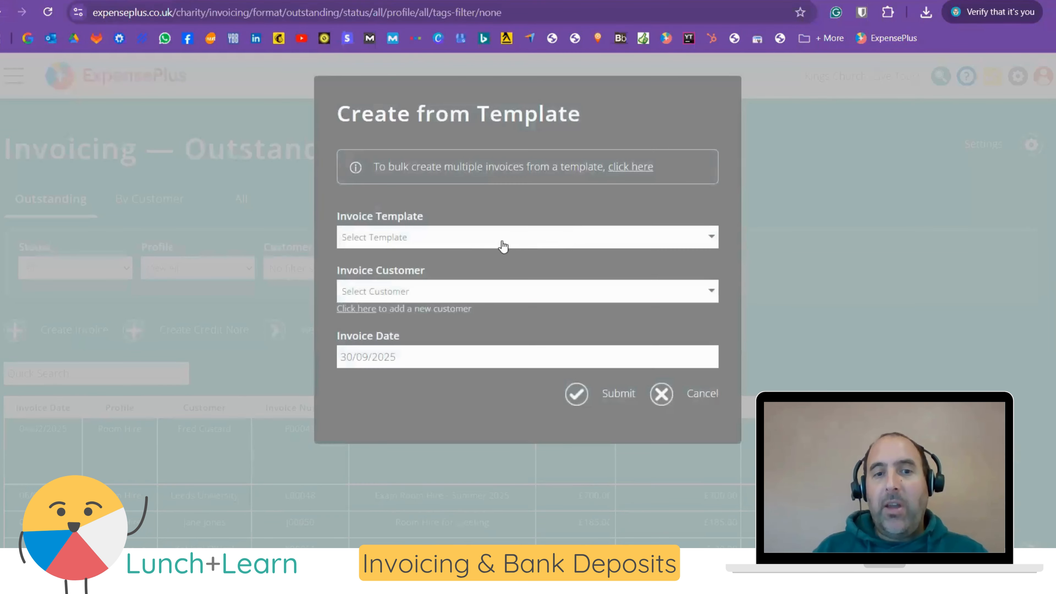
Step: Create an invoice from the Weddings template for the first customer in the list, keeping the invoice date 30/09/2025
{"action": "left_click", "coordinate": [425, 233]}
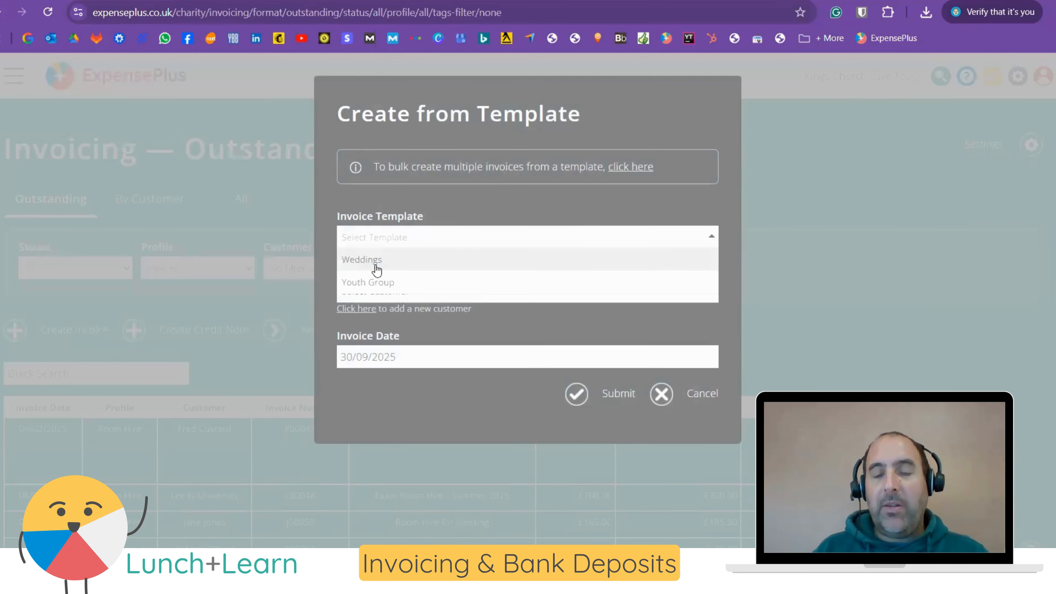
{"action": "left_click", "coordinate": [384, 259]}
{"action": "left_click", "coordinate": [389, 292]}
{"action": "left_click", "coordinate": [388, 310]}
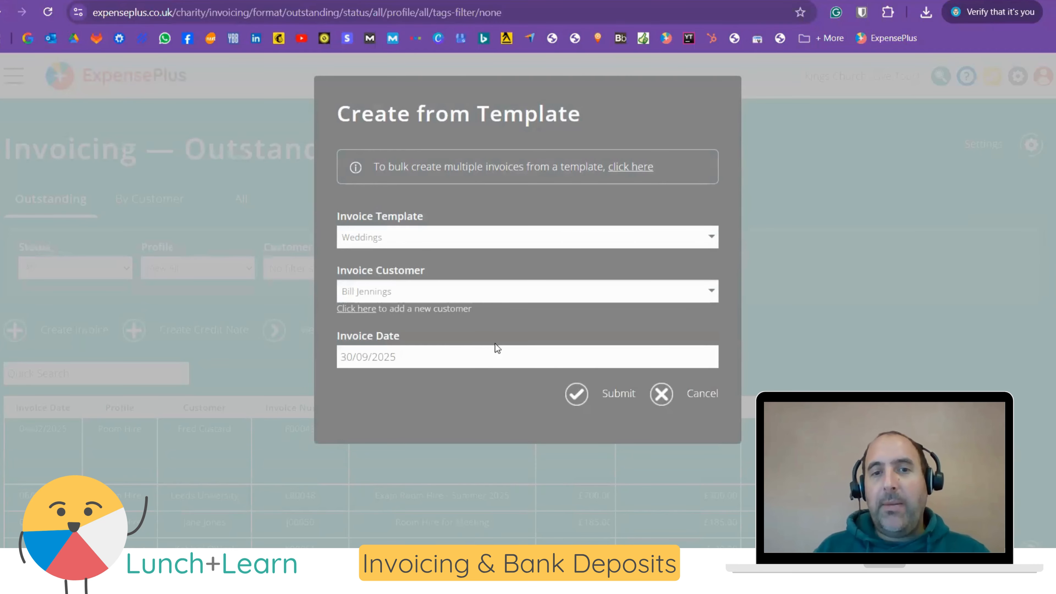
{"action": "left_click", "coordinate": [594, 395]}
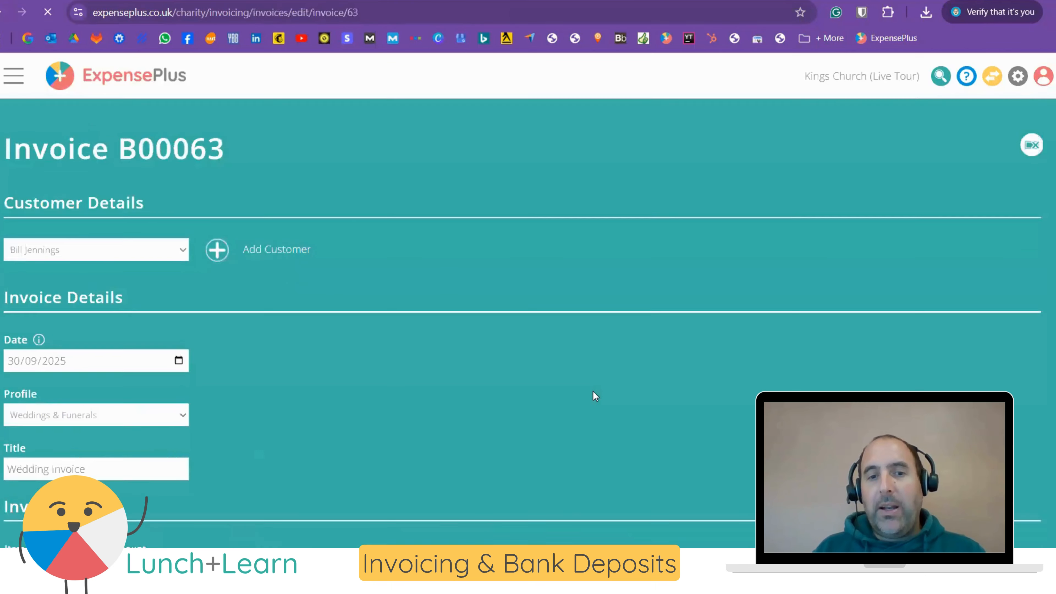
Step: Set the Wedding - Refreshments quantity to 80 and remove the Wedding - Flowers item from the invoice
{"action": "scroll", "coordinate": [522, 344], "scroll_direction": "down", "scroll_amount": 5}
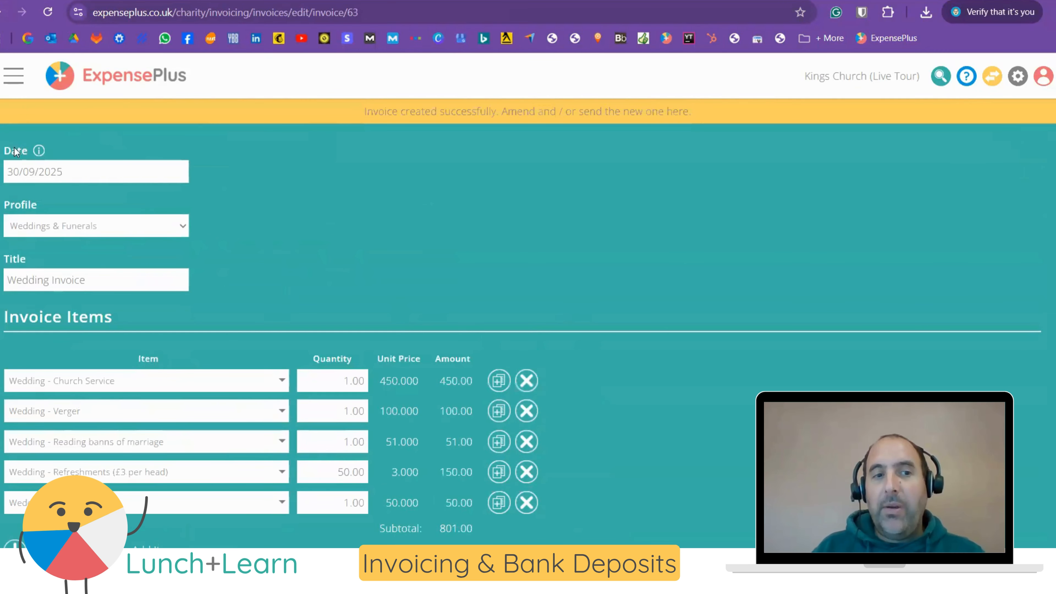
{"action": "scroll", "coordinate": [327, 399], "scroll_direction": "down", "scroll_amount": 1}
{"action": "scroll", "coordinate": [327, 400], "scroll_direction": "down", "scroll_amount": 6}
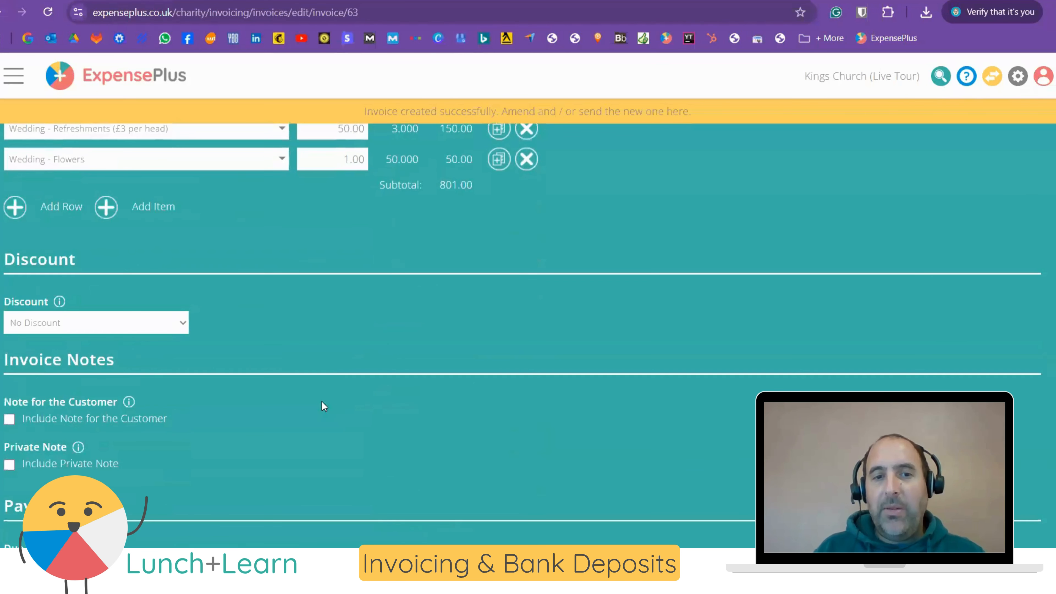
{"action": "scroll", "coordinate": [323, 405], "scroll_direction": "up", "scroll_amount": 5}
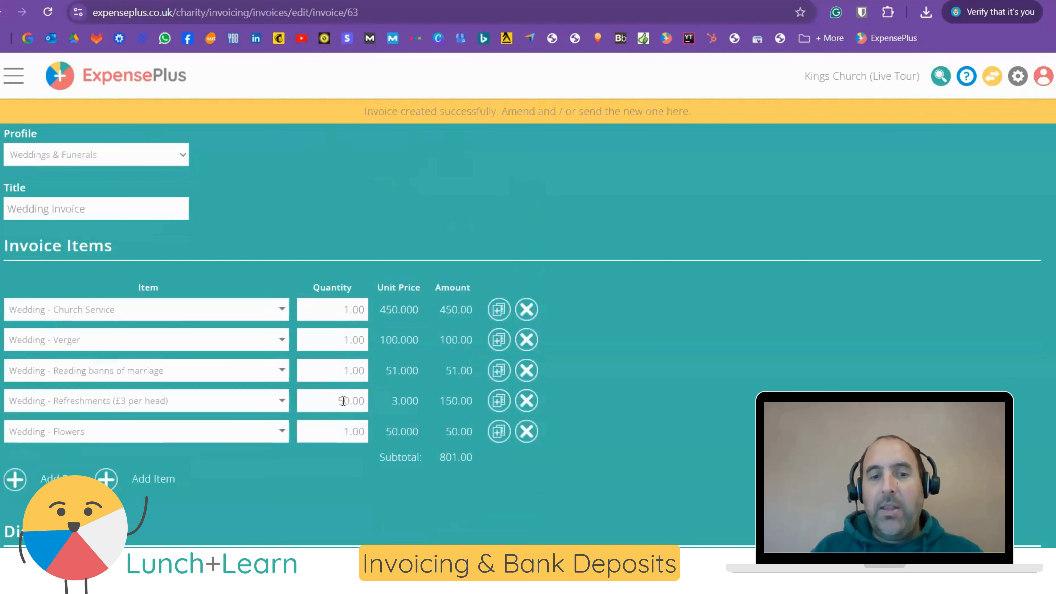
{"action": "left_click", "coordinate": [344, 400]}
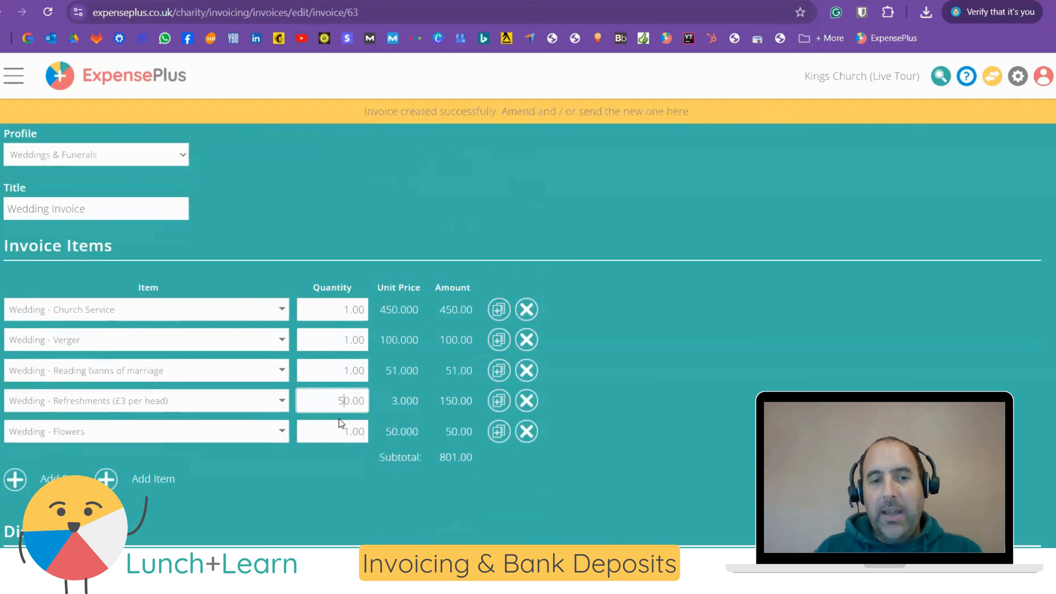
{"action": "left_click", "coordinate": [687, 415]}
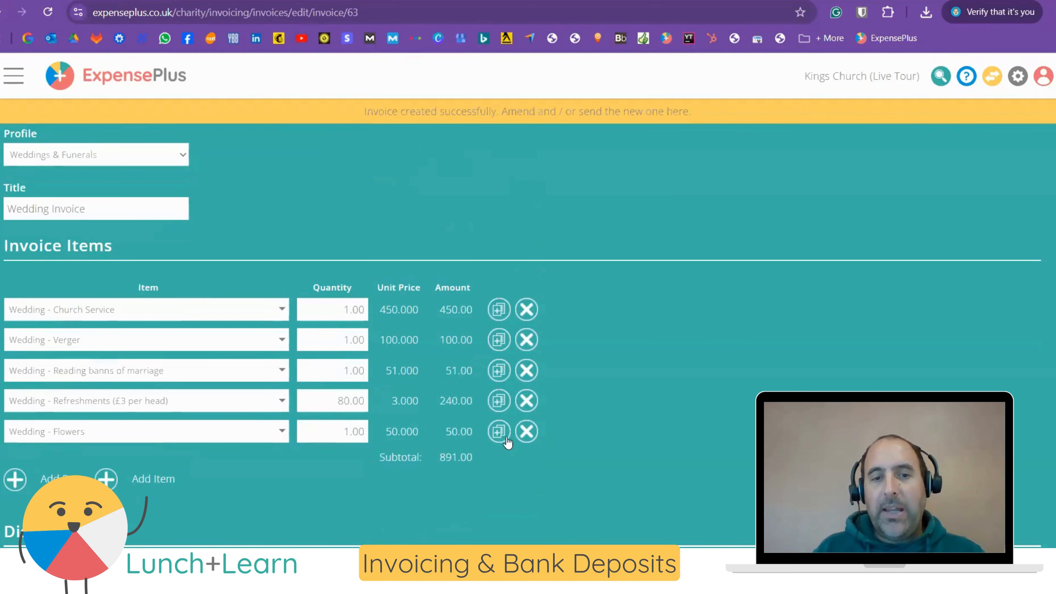
{"action": "left_click", "coordinate": [526, 431]}
Step: Save the wedding invoice and close the email prompt without sending
{"action": "scroll", "coordinate": [662, 405], "scroll_direction": "down", "scroll_amount": 10}
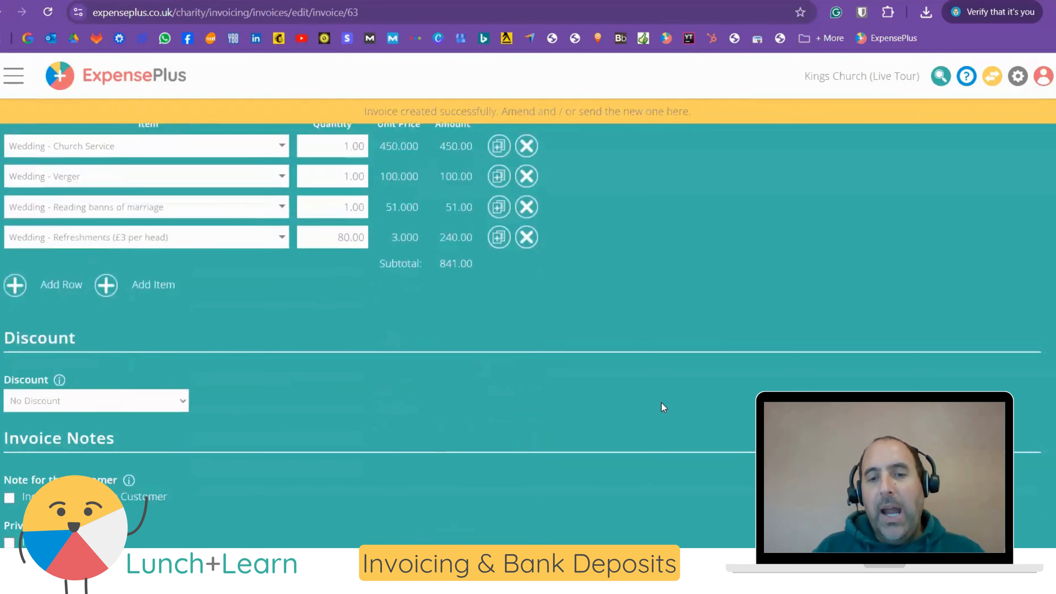
{"action": "left_click", "coordinate": [914, 460]}
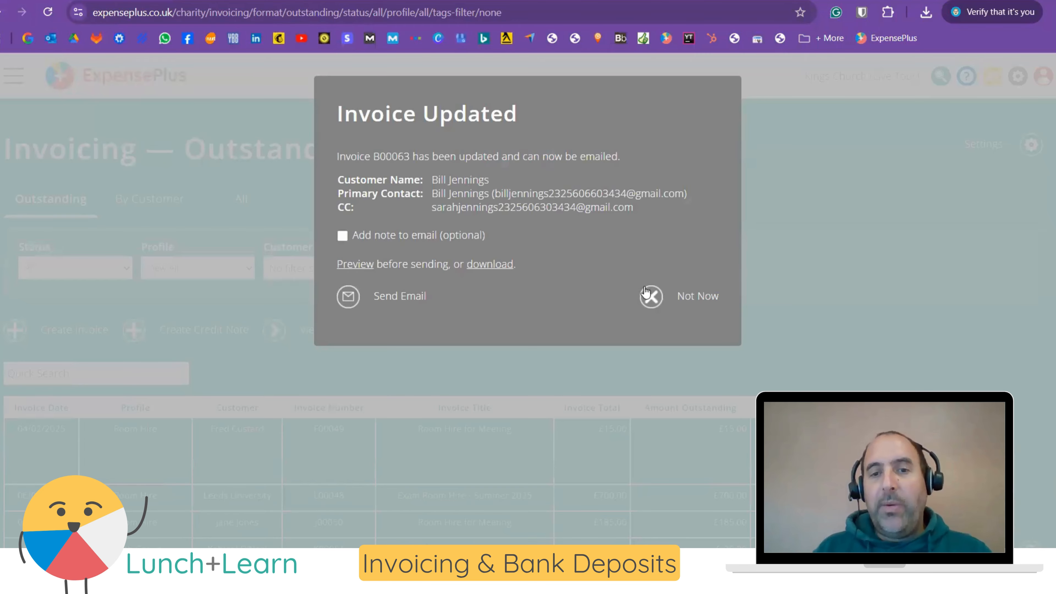
{"action": "left_click", "coordinate": [662, 298]}
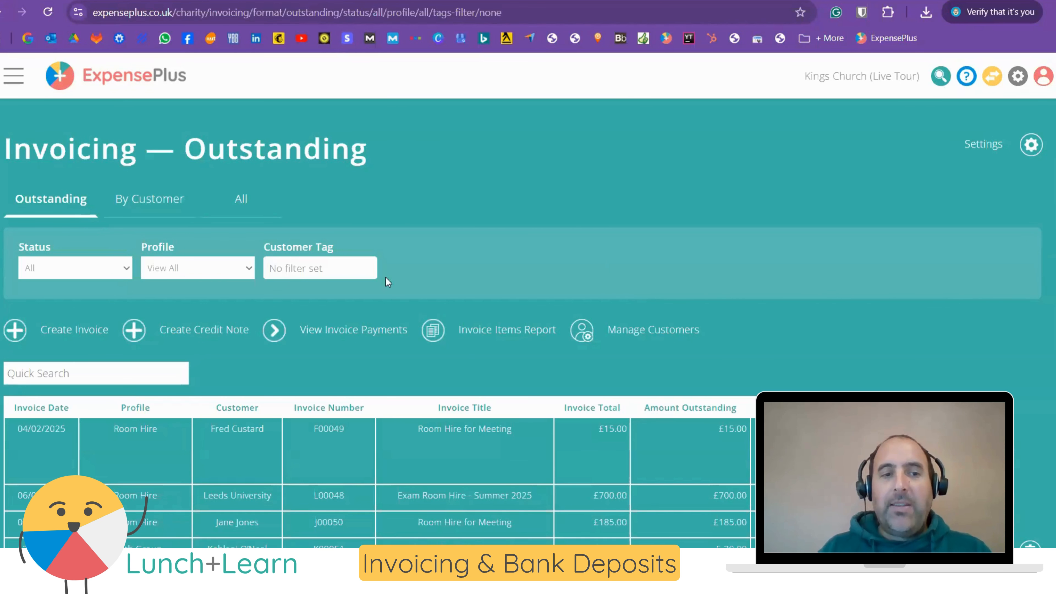
Step: Start another invoice using Create from Template and switch to bulk creating multiple invoices
{"action": "left_click", "coordinate": [62, 327]}
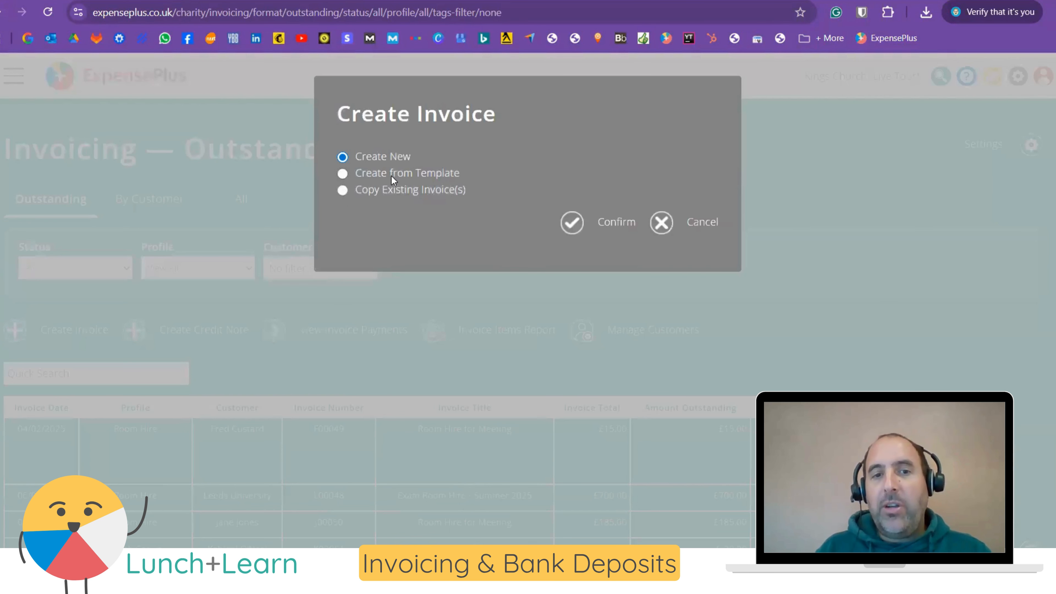
{"action": "left_click", "coordinate": [392, 174]}
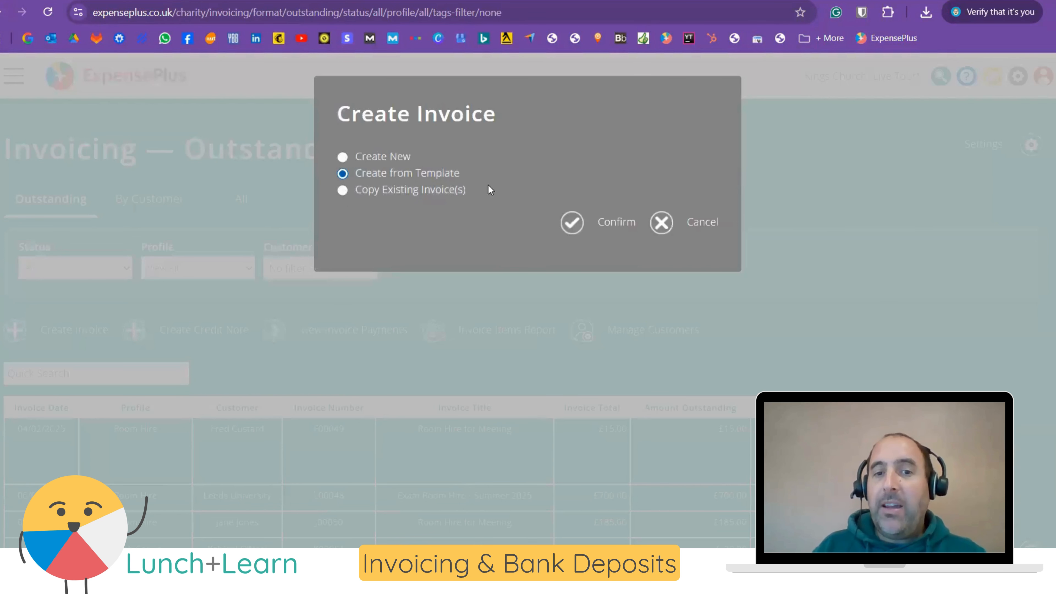
{"action": "left_click", "coordinate": [604, 220]}
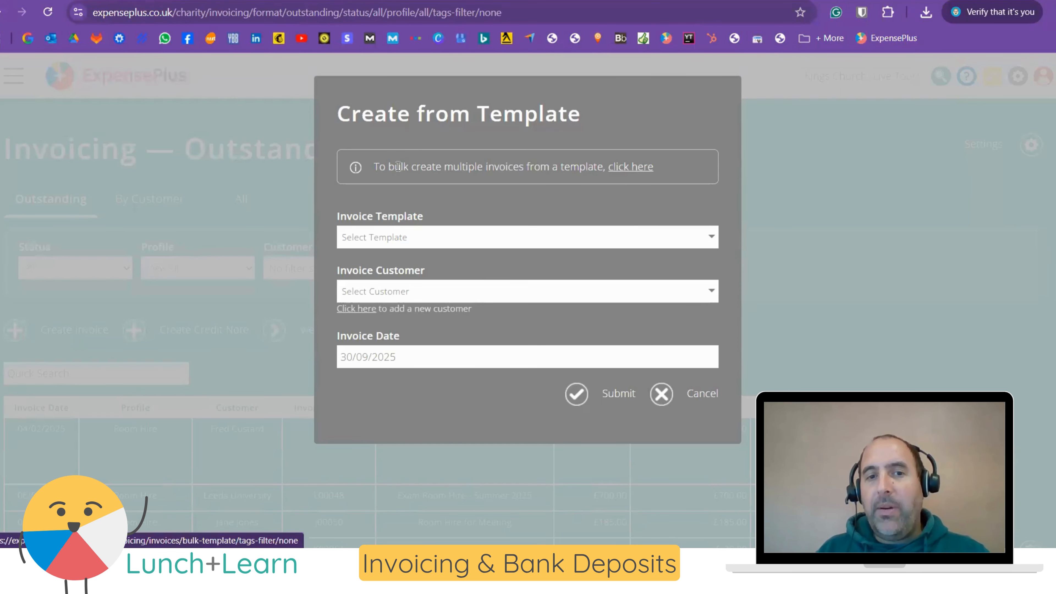
{"action": "double_click", "coordinate": [628, 165]}
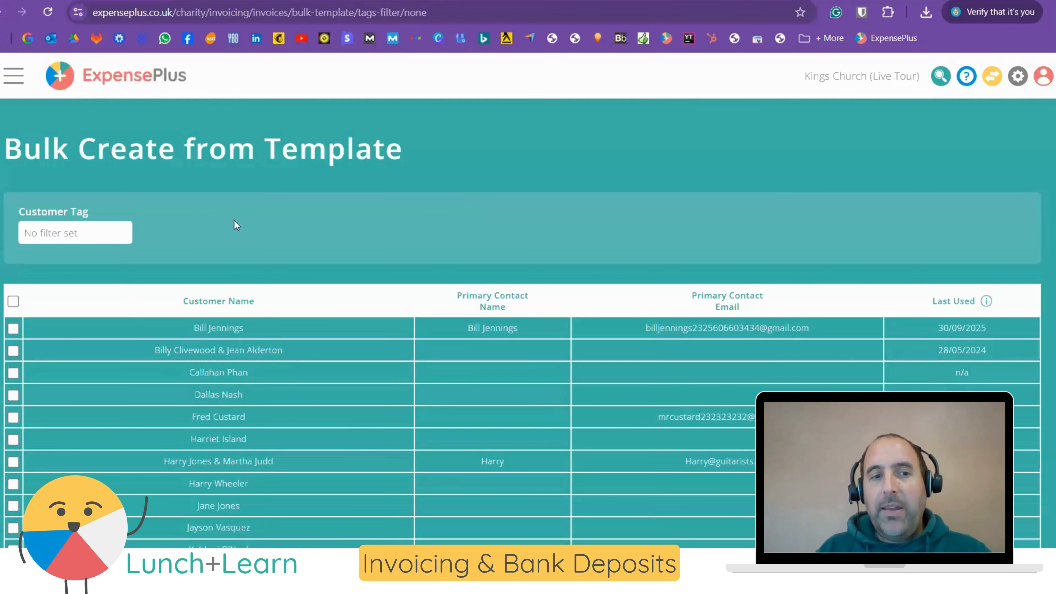
Step: Filter the bulk creation list to customers with any of the selected tags, choosing the Youth Group tag
{"action": "left_click", "coordinate": [102, 230]}
{"action": "left_click", "coordinate": [343, 190]}
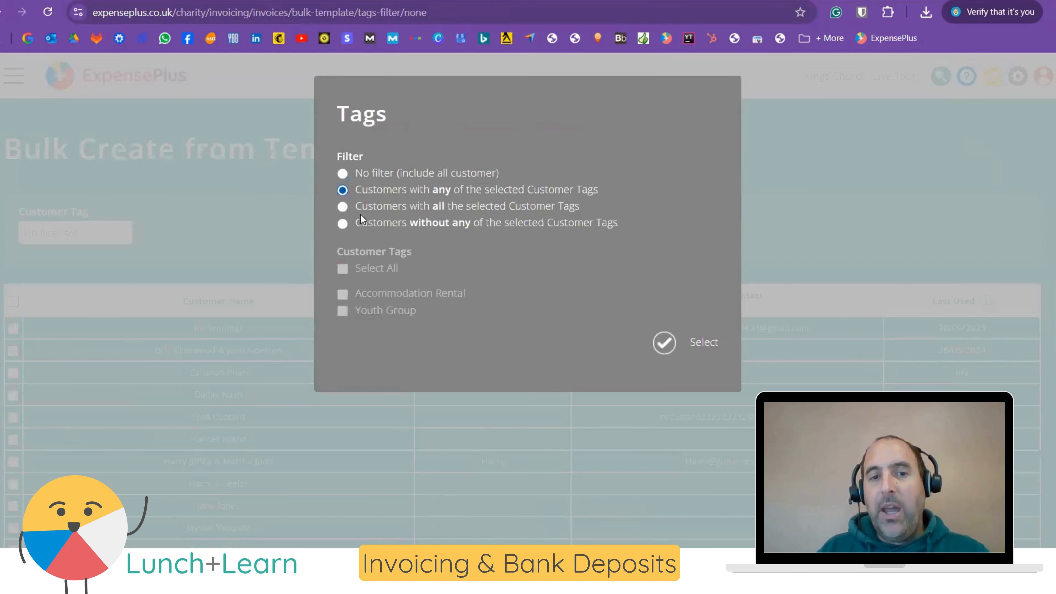
{"action": "left_click", "coordinate": [343, 318]}
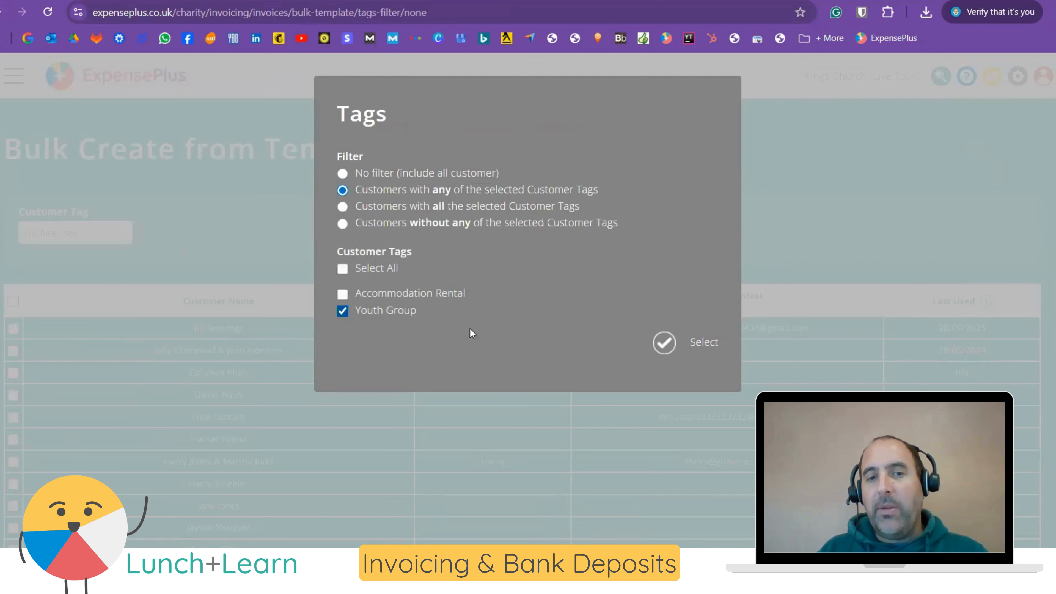
{"action": "left_click", "coordinate": [685, 351]}
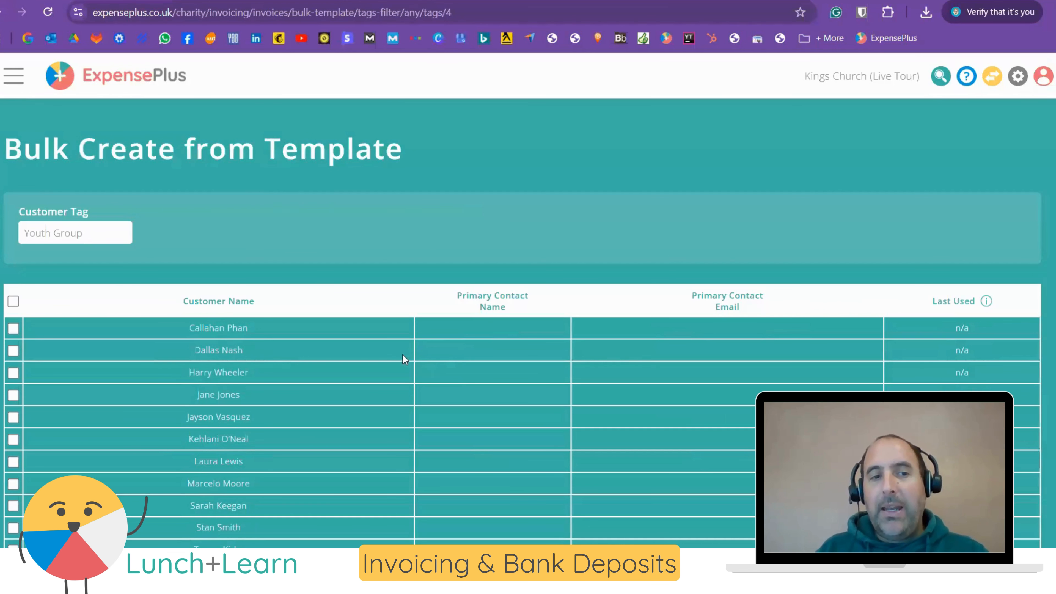
Step: Select all the Youth Group customers and proceed to the bulk creation settings
{"action": "scroll", "coordinate": [387, 352], "scroll_direction": "down", "scroll_amount": 4}
{"action": "scroll", "coordinate": [362, 339], "scroll_direction": "up", "scroll_amount": 2}
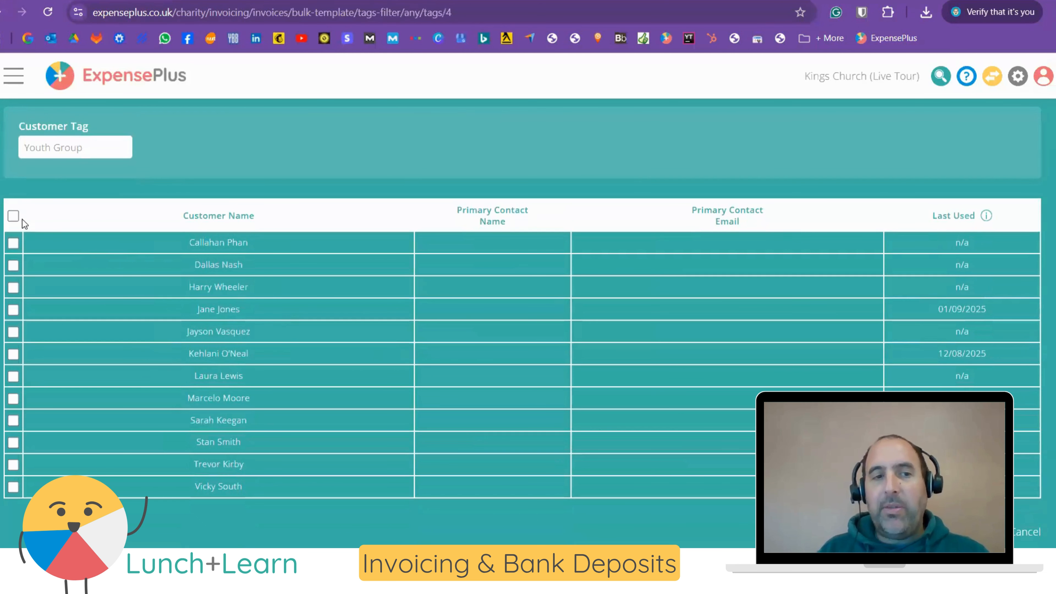
{"action": "left_click", "coordinate": [14, 217]}
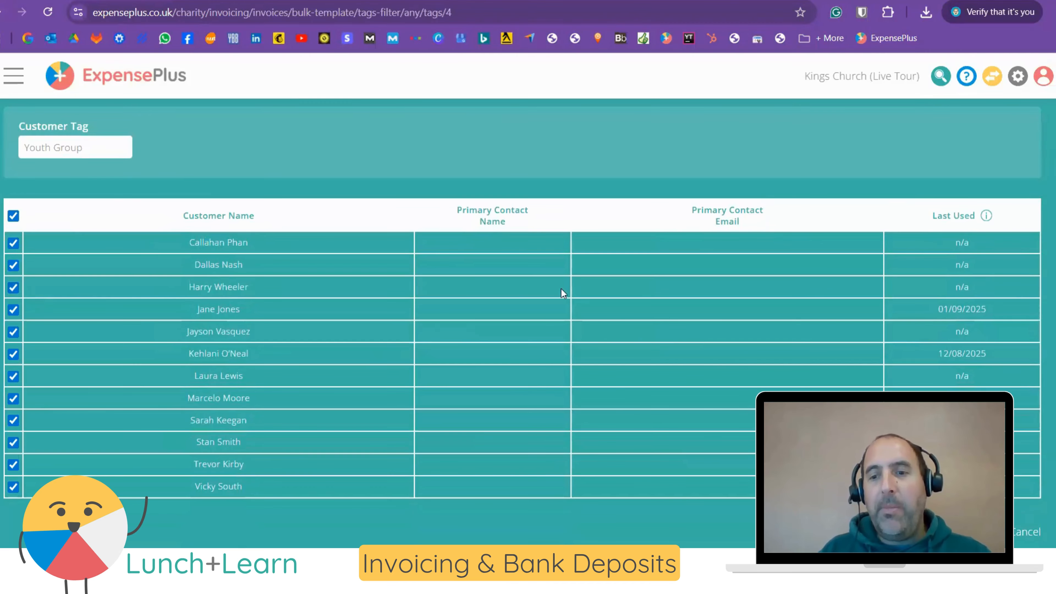
{"action": "scroll", "coordinate": [735, 369], "scroll_direction": "down", "scroll_amount": 2}
{"action": "left_click", "coordinate": [960, 460]}
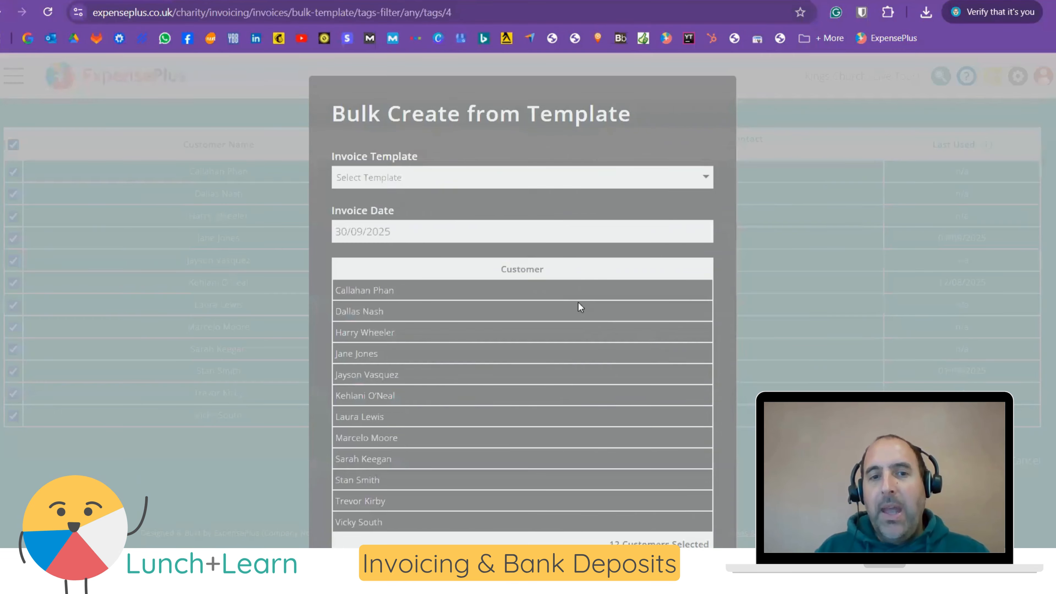
Step: Bulk create the invoices from the Youth Group template dated 01/10/2025 and review them in the outstanding list
{"action": "left_click", "coordinate": [376, 182]}
{"action": "left_click", "coordinate": [371, 223]}
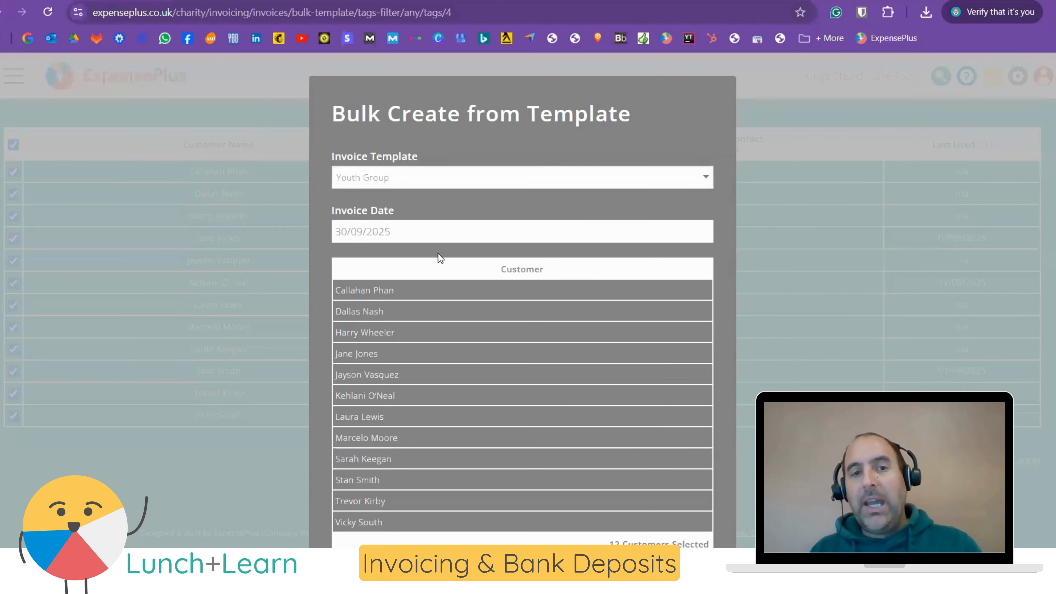
{"action": "left_click", "coordinate": [393, 242]}
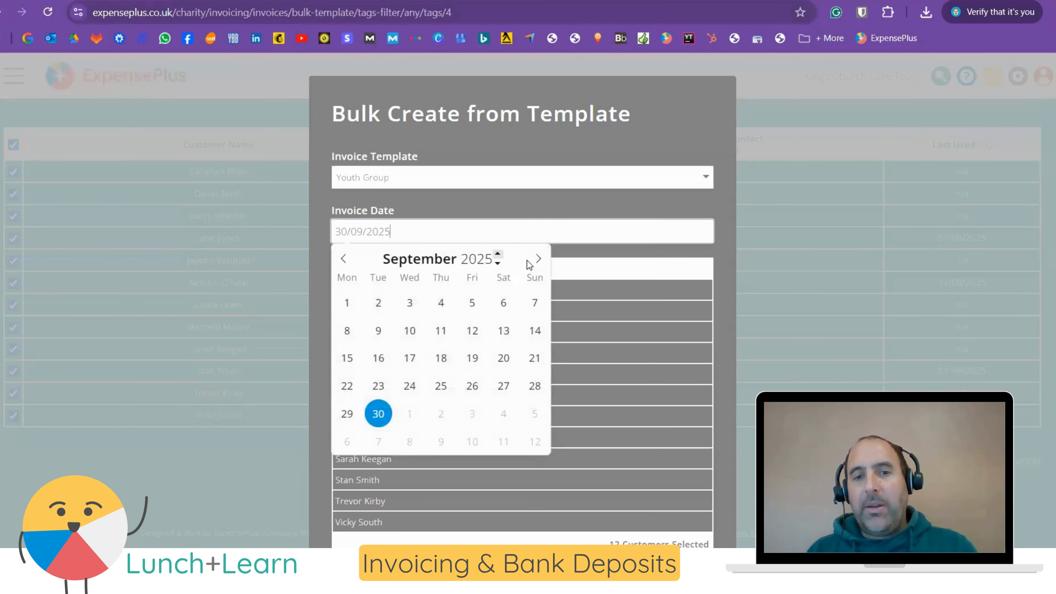
{"action": "left_click", "coordinate": [537, 258]}
{"action": "left_click", "coordinate": [408, 303]}
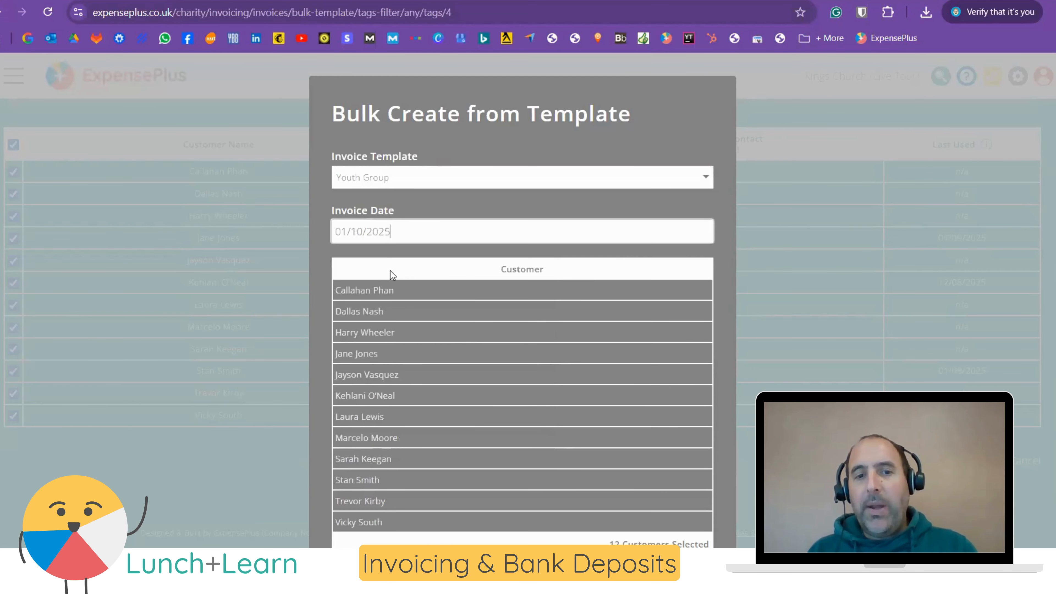
{"action": "scroll", "coordinate": [413, 291], "scroll_direction": "down", "scroll_amount": 3}
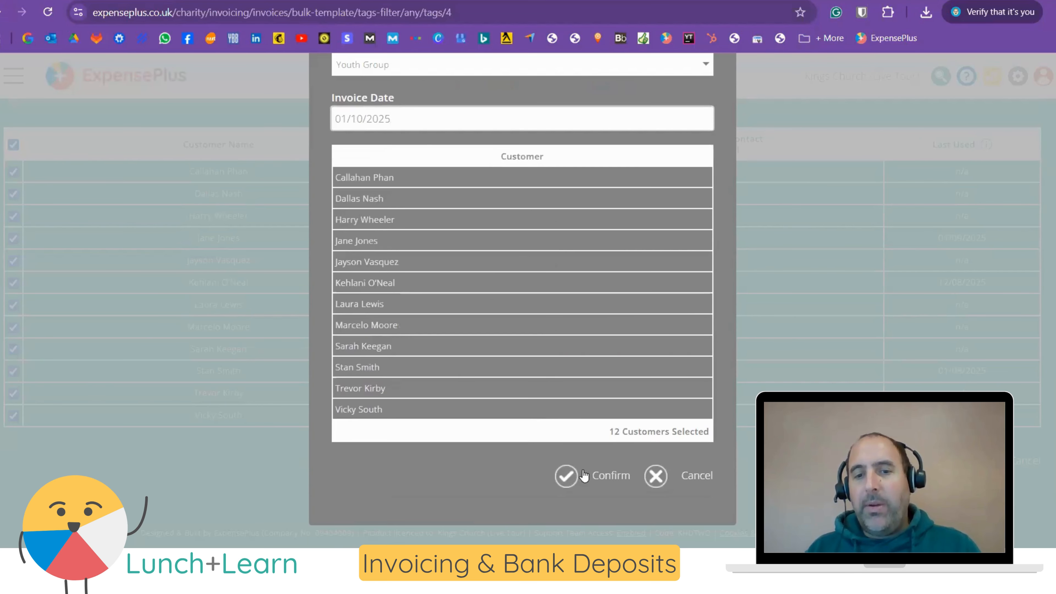
{"action": "left_click", "coordinate": [585, 470]}
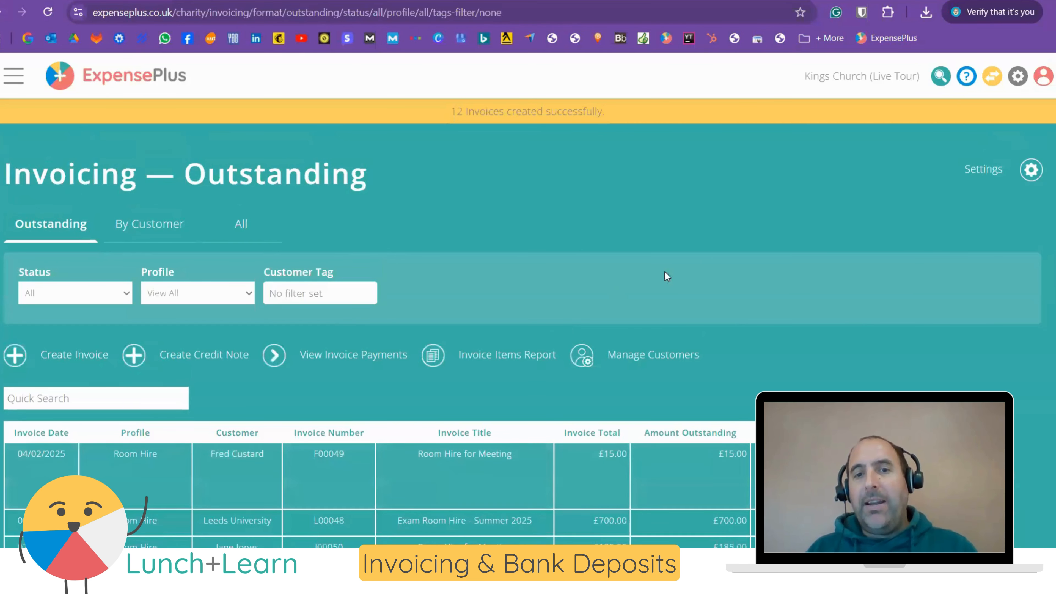
{"action": "scroll", "coordinate": [886, 266], "scroll_direction": "down", "scroll_amount": 10}
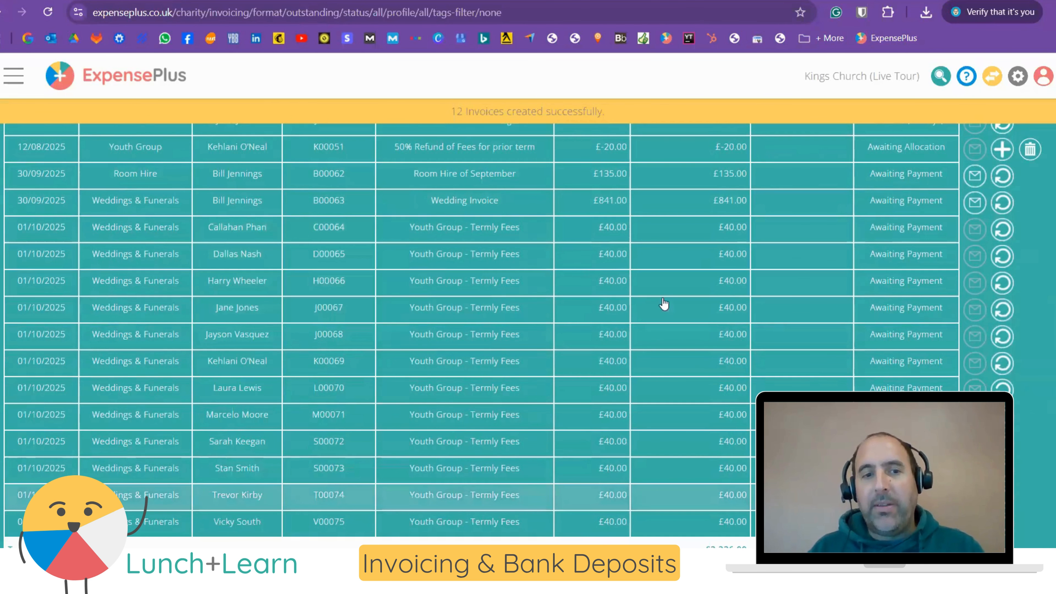
Step: Start another invoice using the Copy Existing Invoice(s) option
{"action": "scroll", "coordinate": [581, 278], "scroll_direction": "up", "scroll_amount": 10}
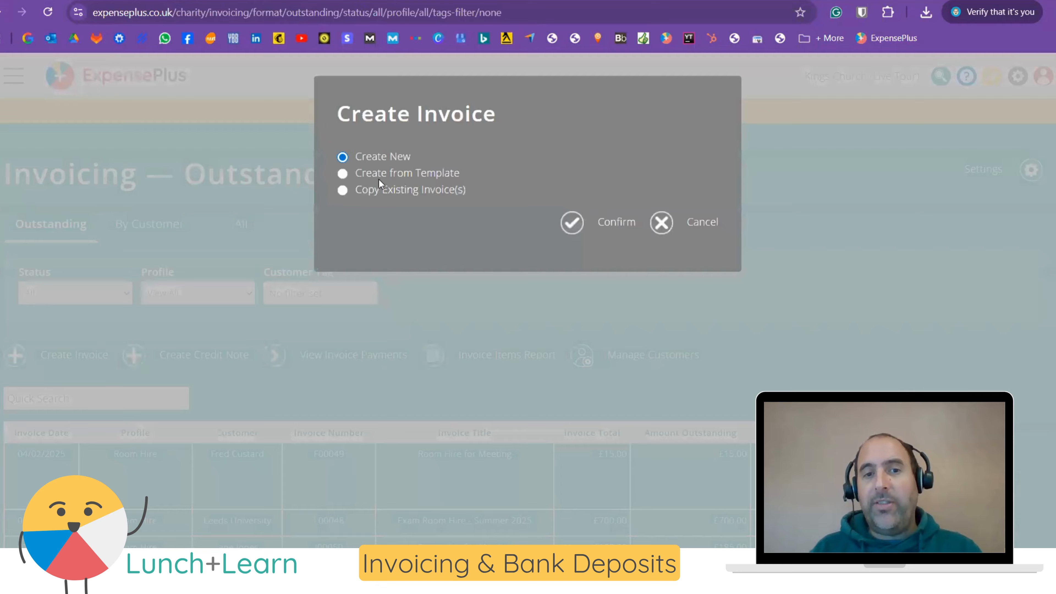
{"action": "left_click", "coordinate": [379, 180]}
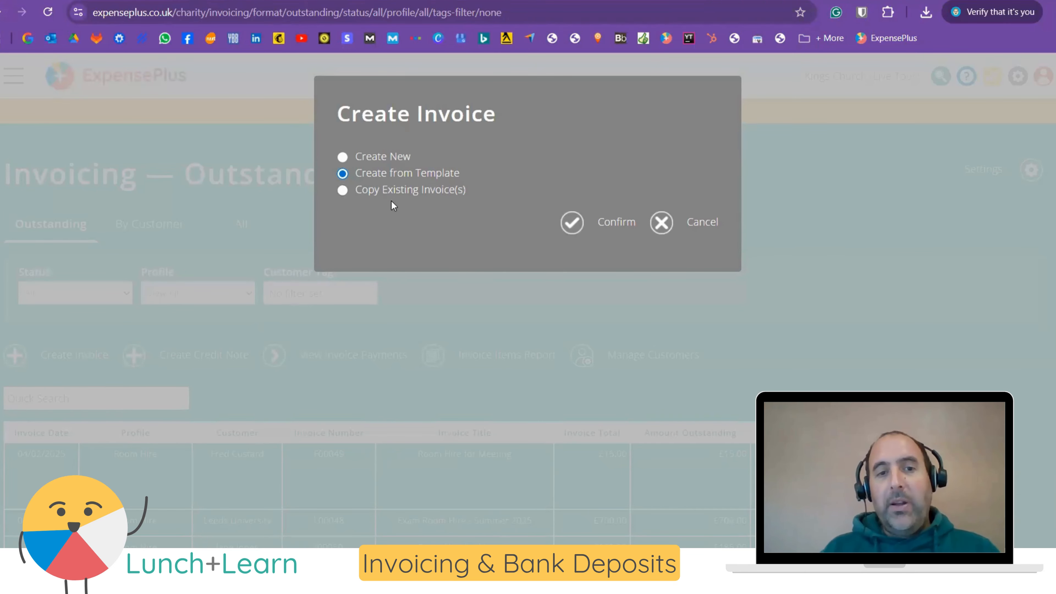
{"action": "left_click", "coordinate": [392, 191]}
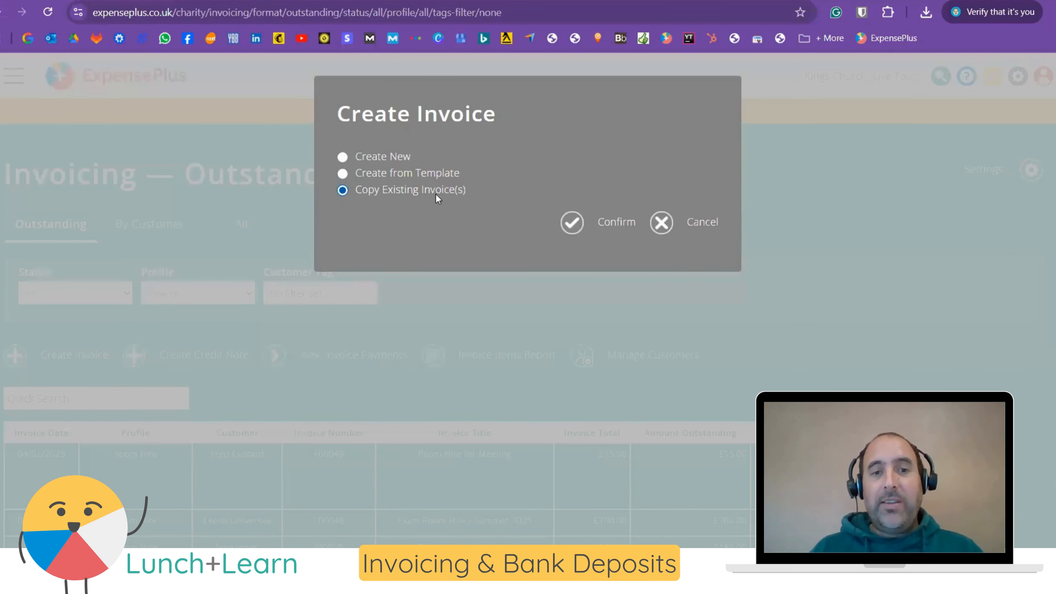
{"action": "left_click", "coordinate": [604, 228]}
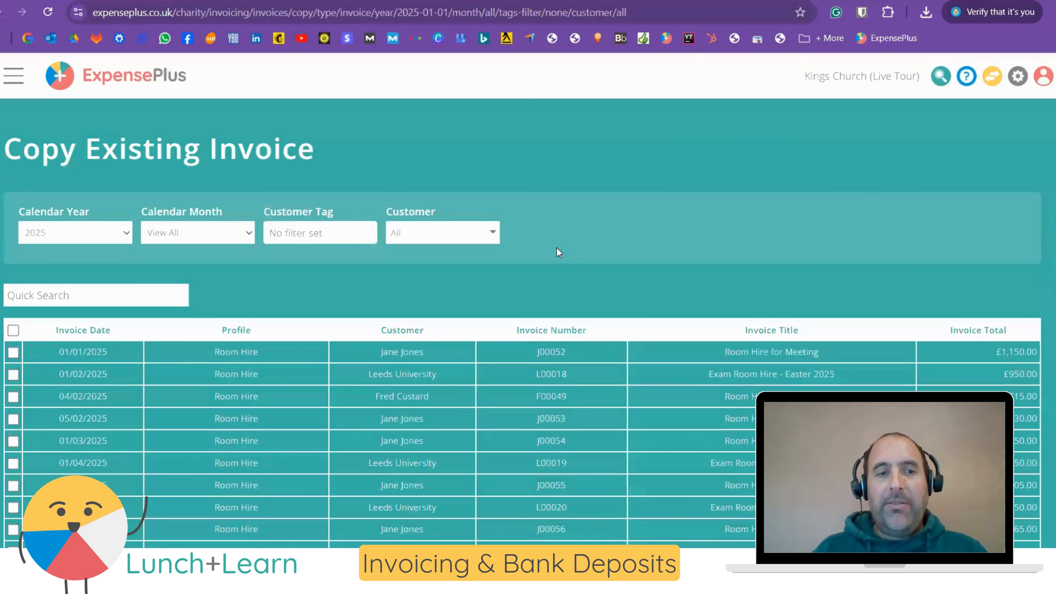
Step: Filter the existing invoices to August 2025 and select the Leeds University invoice dated 06/08/2025 for copying
{"action": "left_click", "coordinate": [216, 232]}
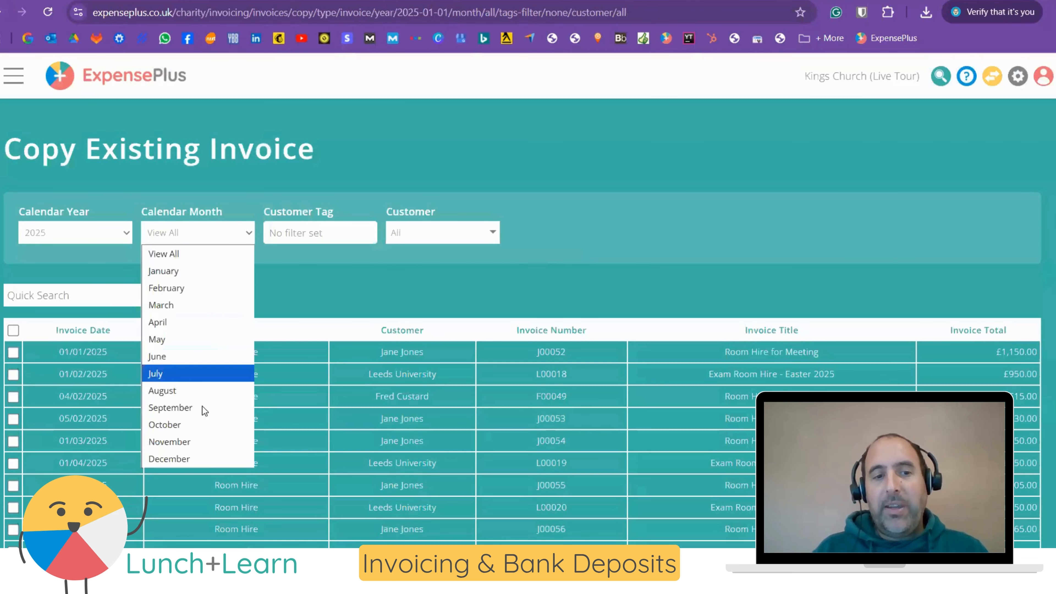
{"action": "left_click", "coordinate": [187, 390]}
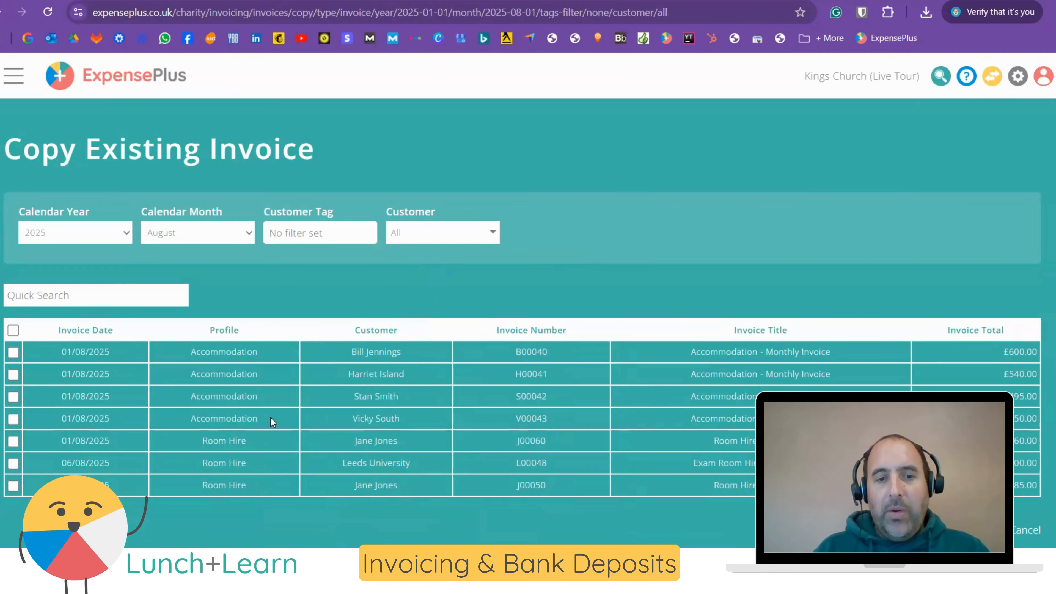
{"action": "left_click_drag", "start_coordinate": [342, 469], "coordinate": [446, 471]}
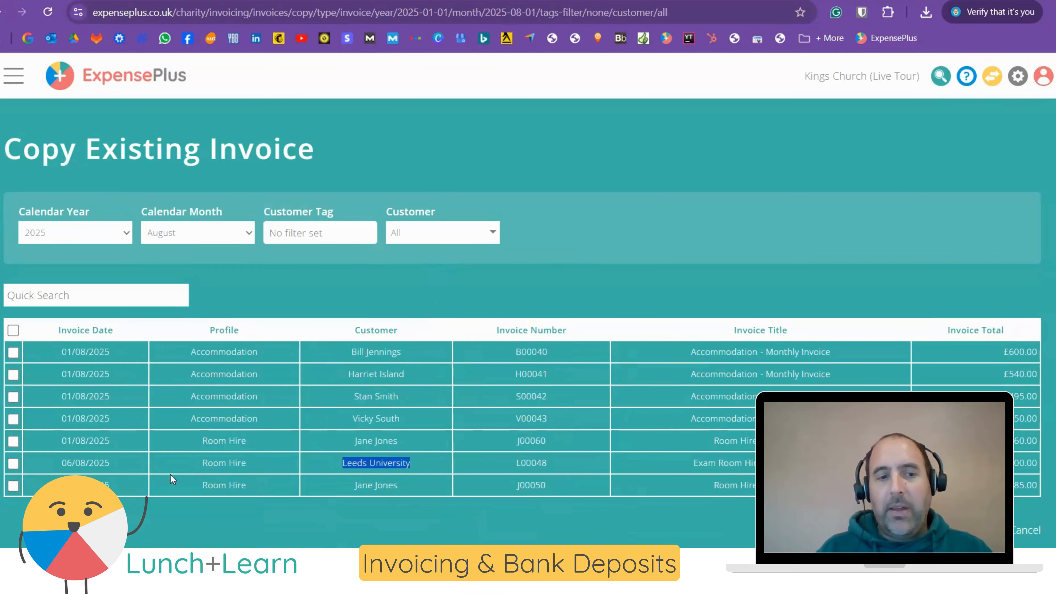
{"action": "left_click", "coordinate": [13, 464]}
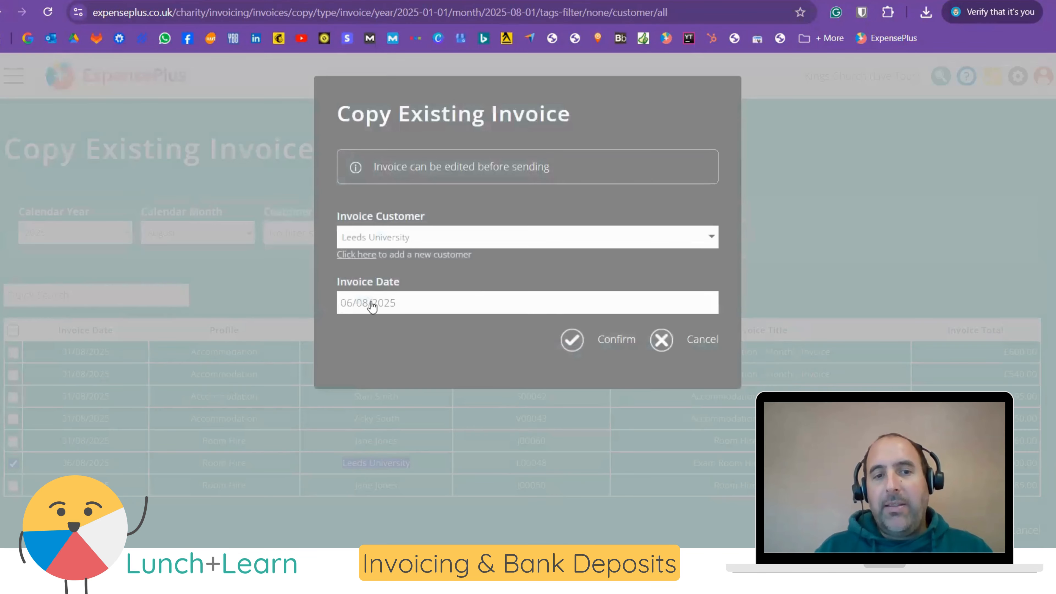
Step: Set the copied Leeds University invoice's date to 01/09/2025 and confirm the copy
{"action": "left_click", "coordinate": [370, 303]}
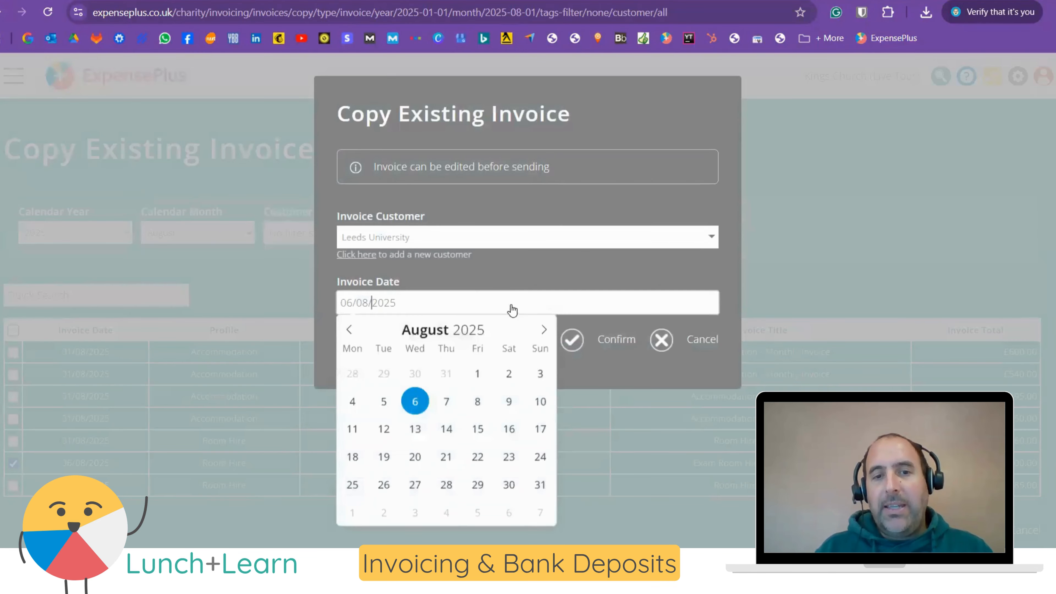
{"action": "left_click", "coordinate": [543, 329]}
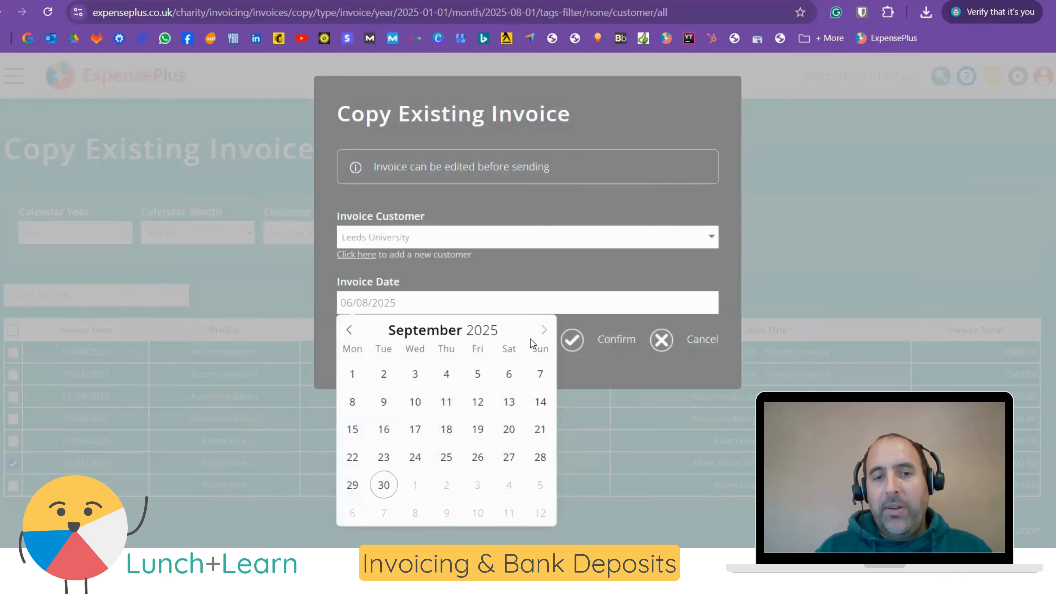
{"action": "left_click", "coordinate": [353, 374]}
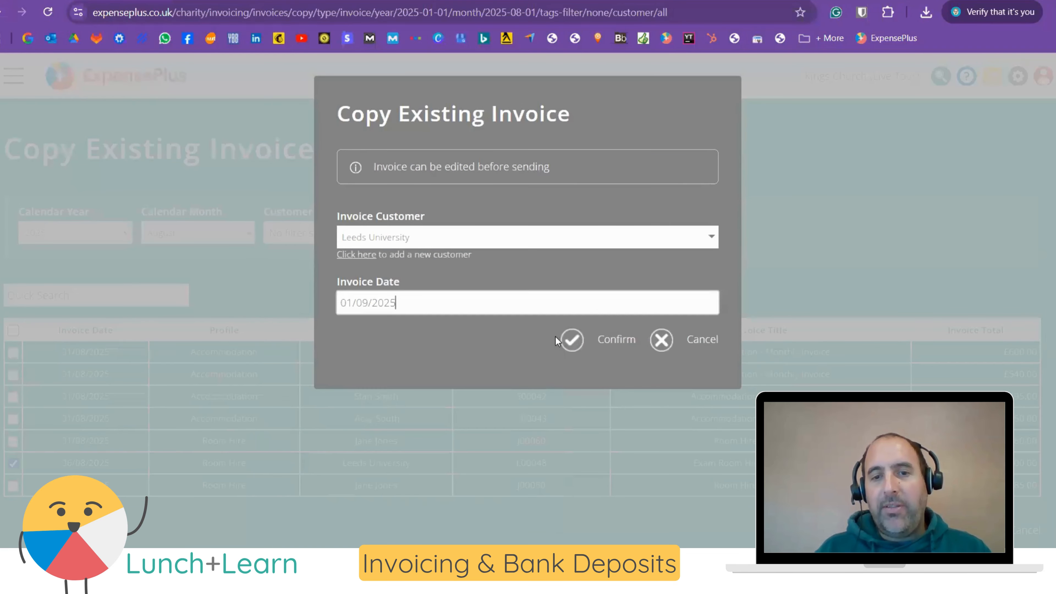
{"action": "left_click", "coordinate": [592, 342]}
Step: Set the Room Hire - Main Hall quantity to 3.00 and save the copied invoice without emailing it
{"action": "scroll", "coordinate": [474, 336], "scroll_direction": "down", "scroll_amount": 5}
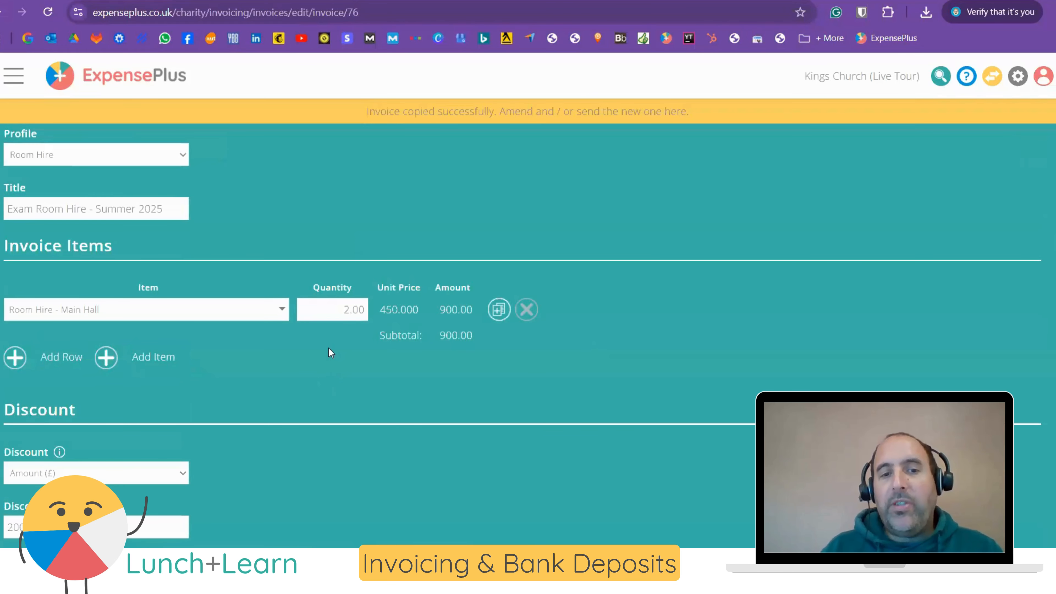
{"action": "left_click", "coordinate": [342, 312]}
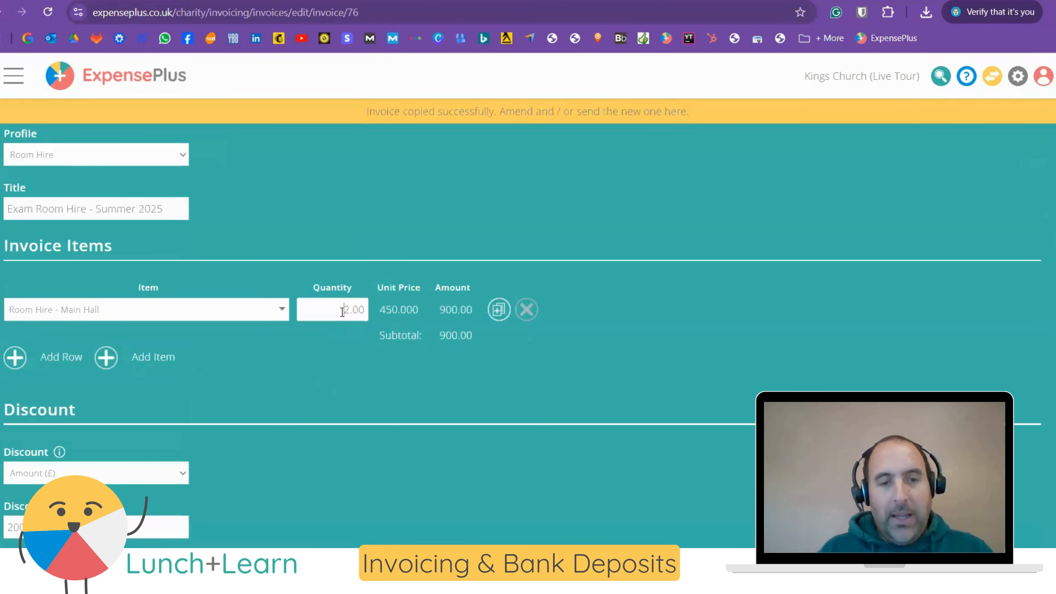
{"action": "double_click", "coordinate": [341, 312]}
{"action": "type", "text": "3.00"}
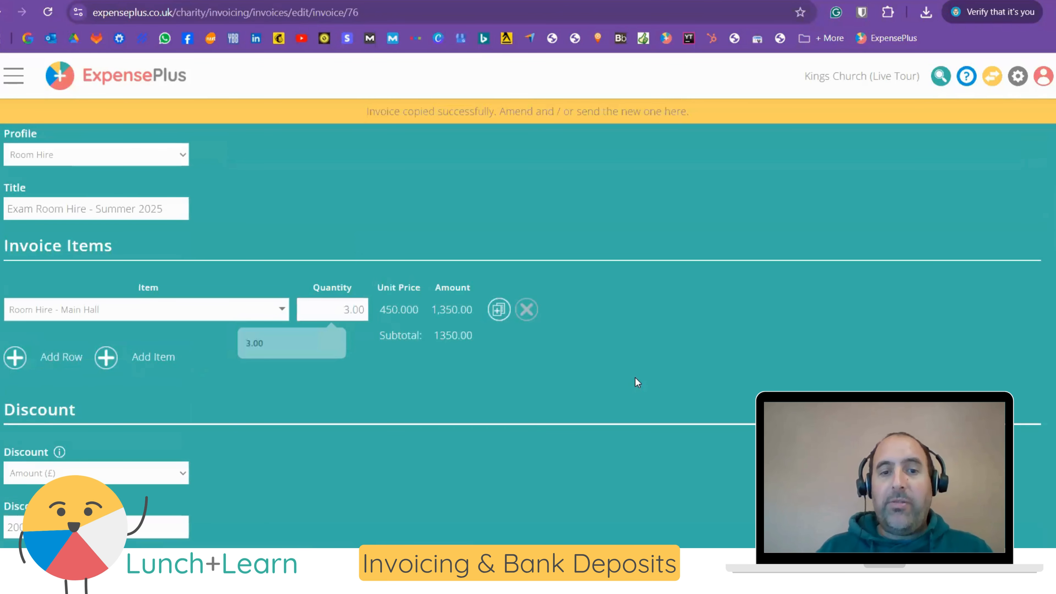
{"action": "scroll", "coordinate": [630, 390], "scroll_direction": "down", "scroll_amount": 8}
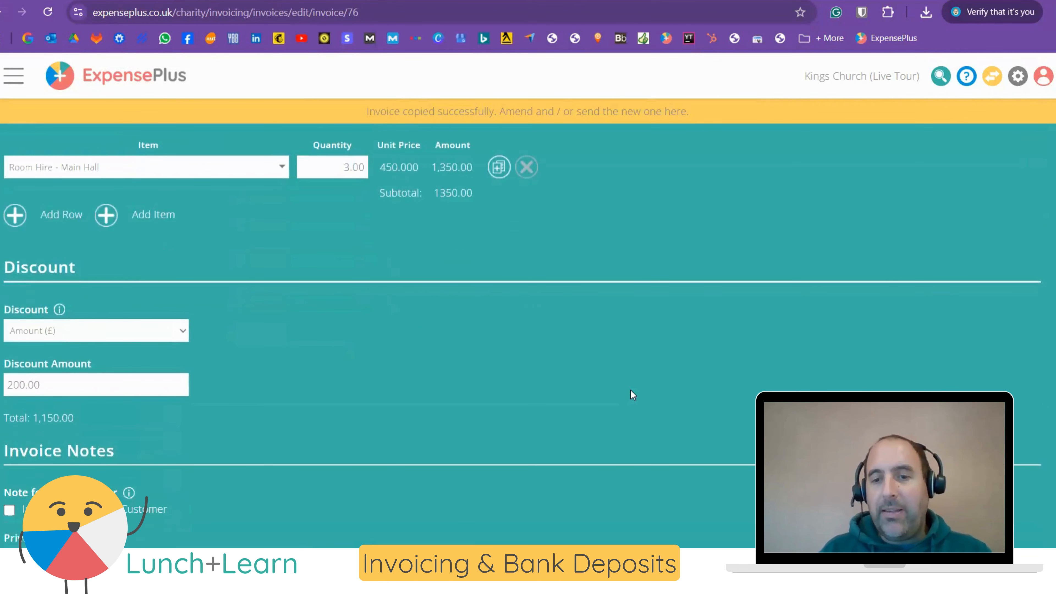
{"action": "scroll", "coordinate": [628, 391], "scroll_direction": "down", "scroll_amount": 3}
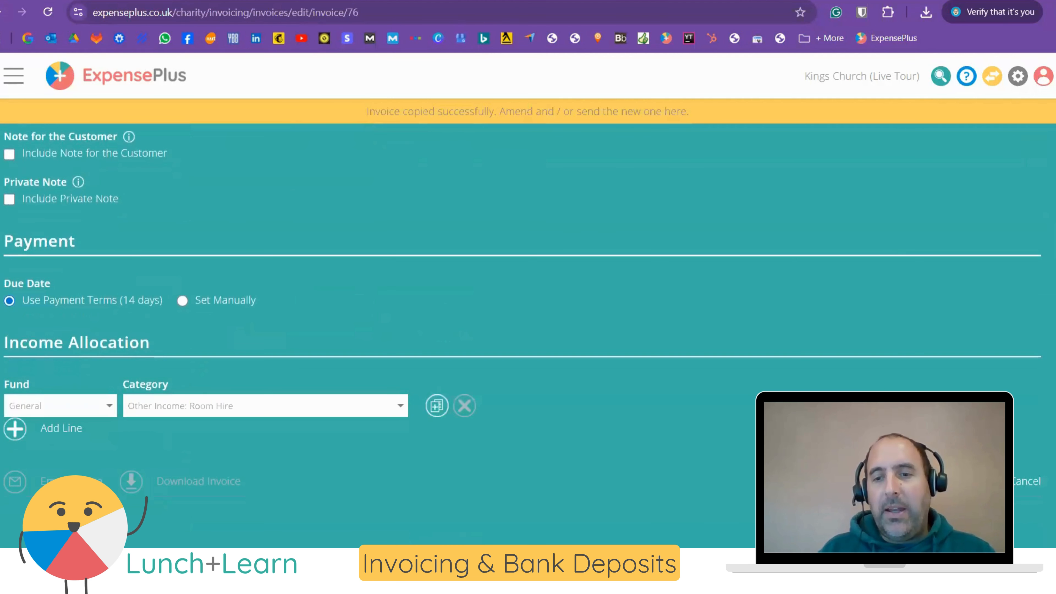
{"action": "left_click", "coordinate": [929, 482]}
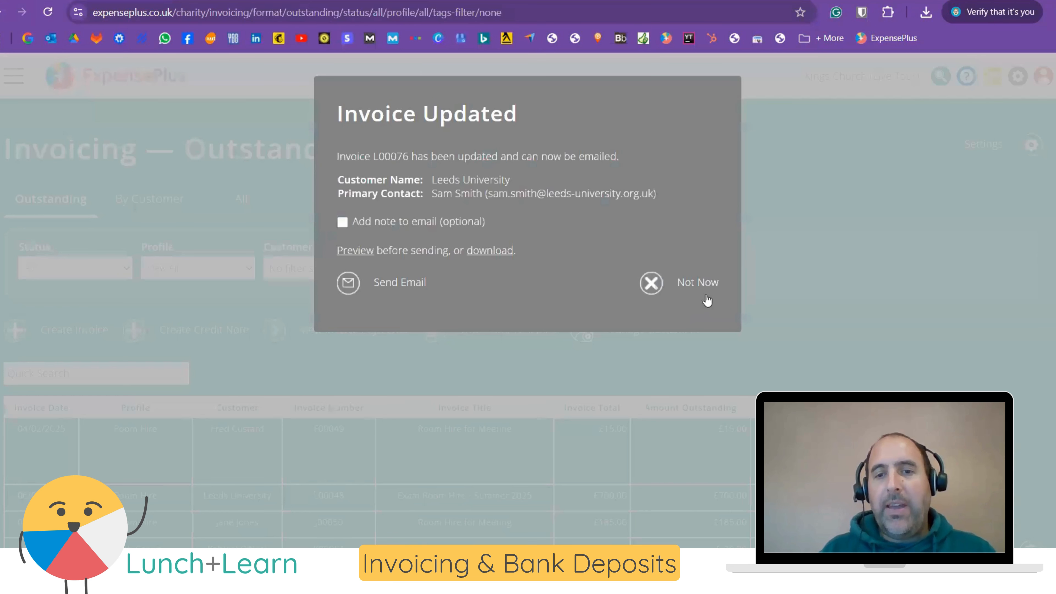
{"action": "left_click", "coordinate": [706, 291]}
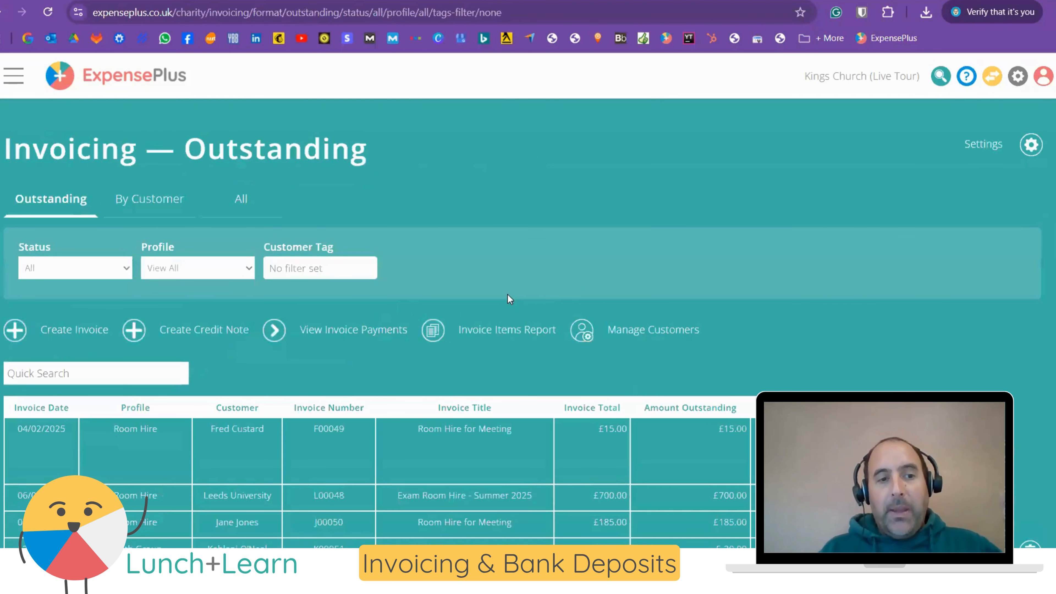
Step: Begin a further invoice from the outstanding list with the Copy Existing Invoice(s) option
{"action": "left_click", "coordinate": [61, 331]}
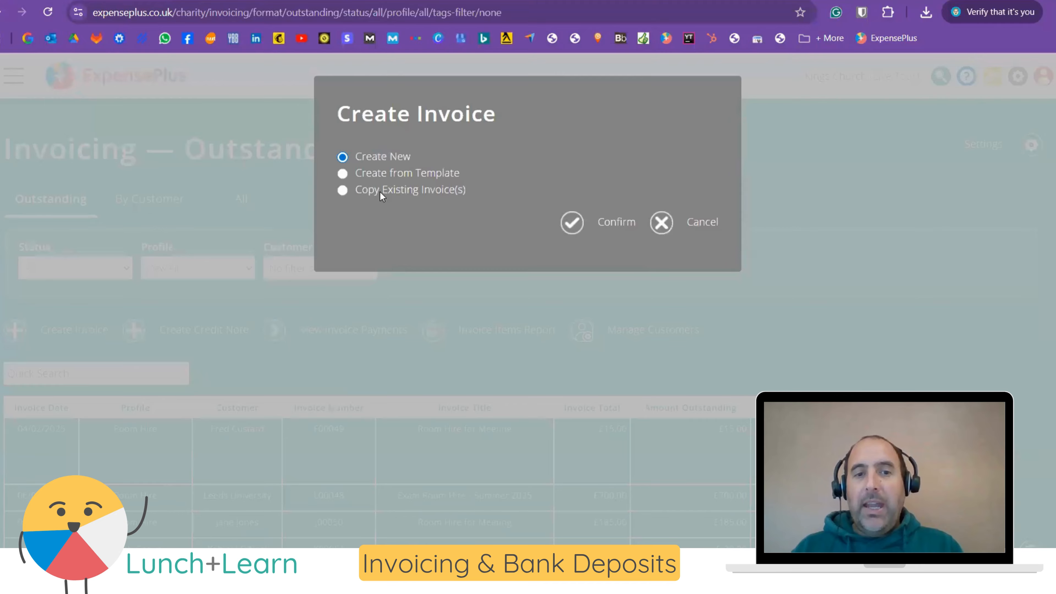
{"action": "left_click", "coordinate": [379, 190]}
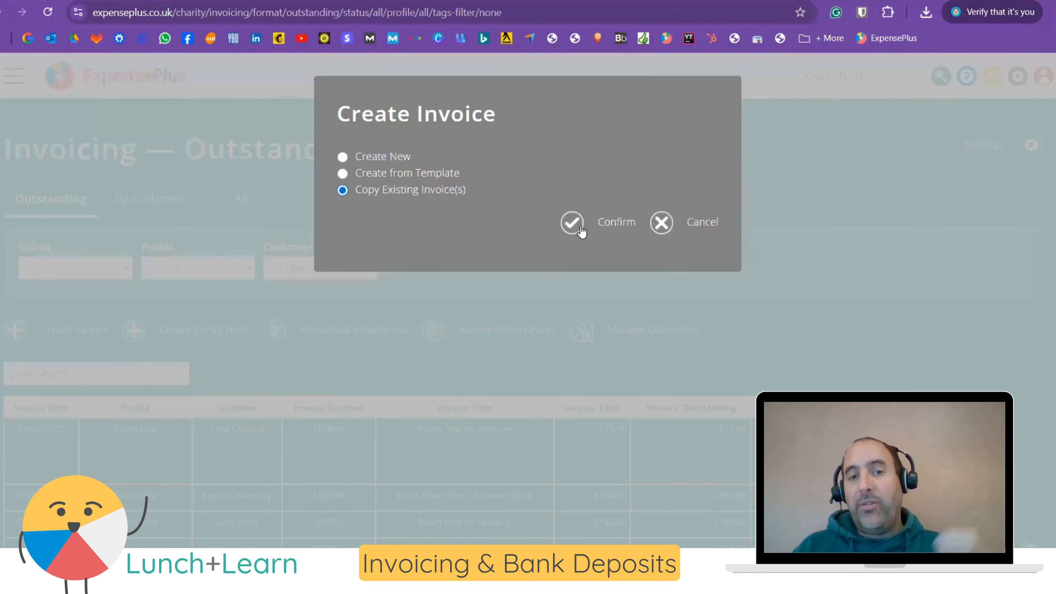
{"action": "left_click", "coordinate": [579, 227]}
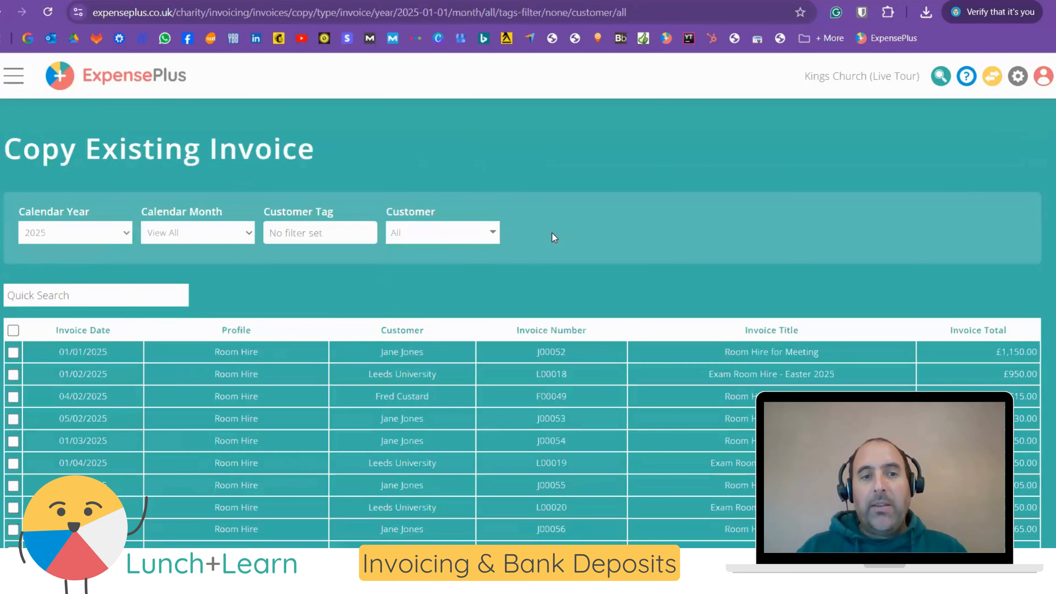
Step: Filter the existing invoices to August 2025 and customers with the Accommodation Rental tag
{"action": "left_click", "coordinate": [222, 237]}
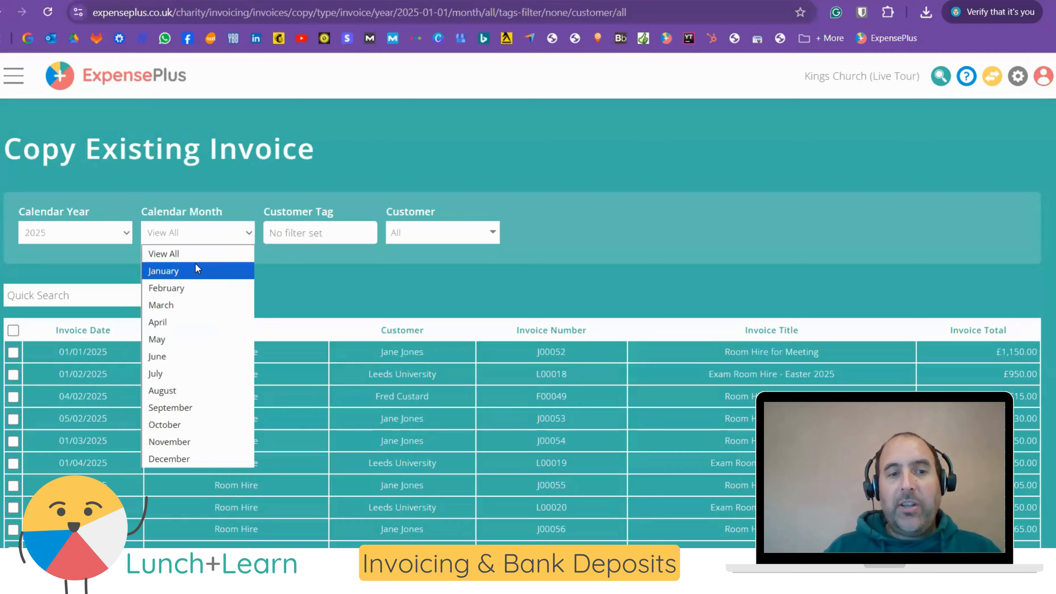
{"action": "left_click", "coordinate": [176, 390]}
{"action": "left_click", "coordinate": [301, 235]}
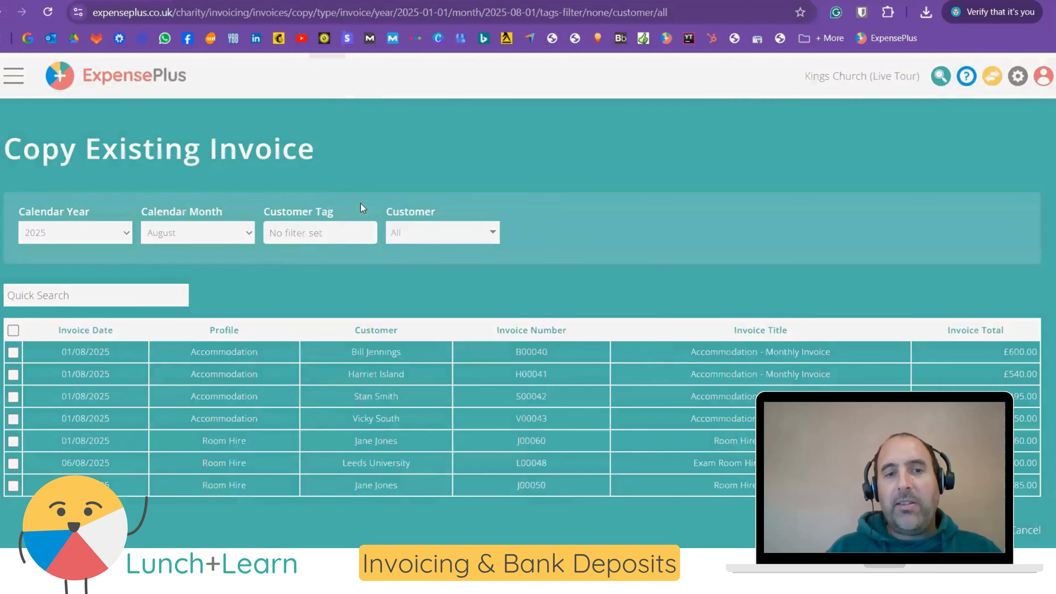
{"action": "left_click", "coordinate": [373, 190]}
{"action": "left_click", "coordinate": [384, 295]}
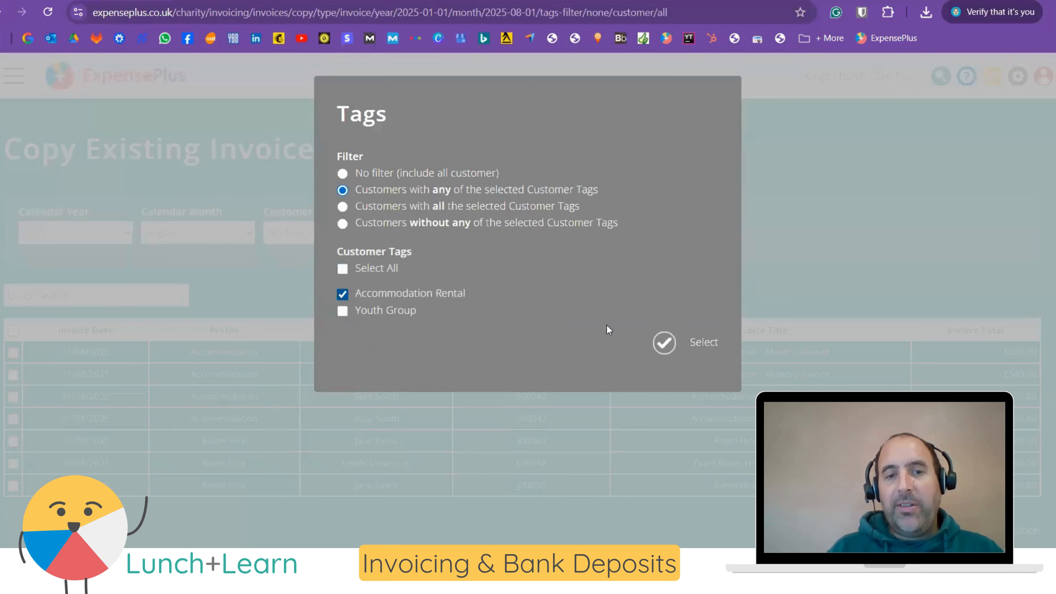
{"action": "left_click", "coordinate": [691, 347]}
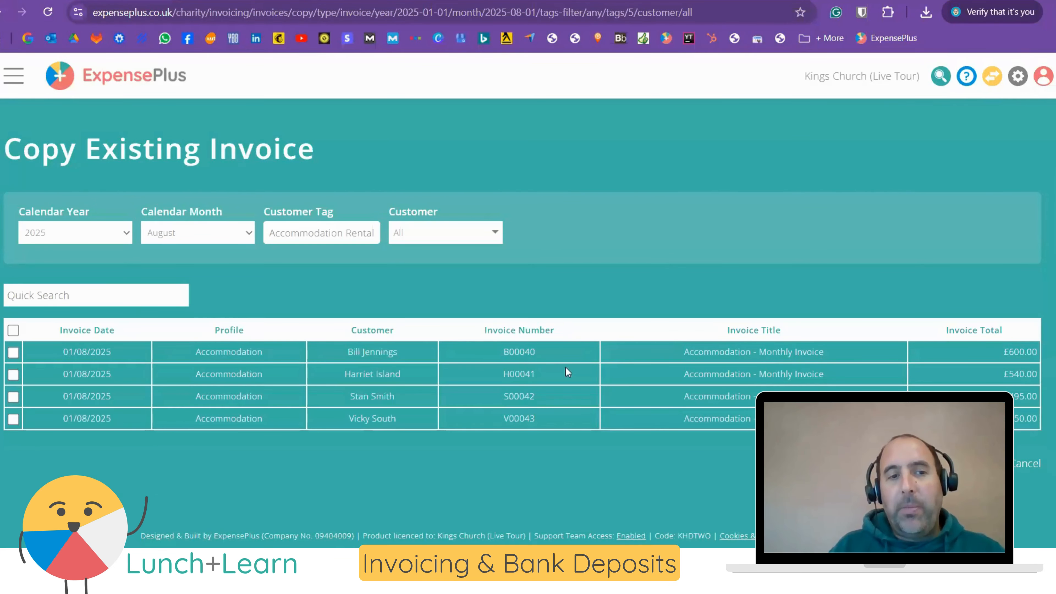
Step: Select all the filtered accommodation invoices and copy them with the invoice date 01/09/2025
{"action": "left_click", "coordinate": [18, 329]}
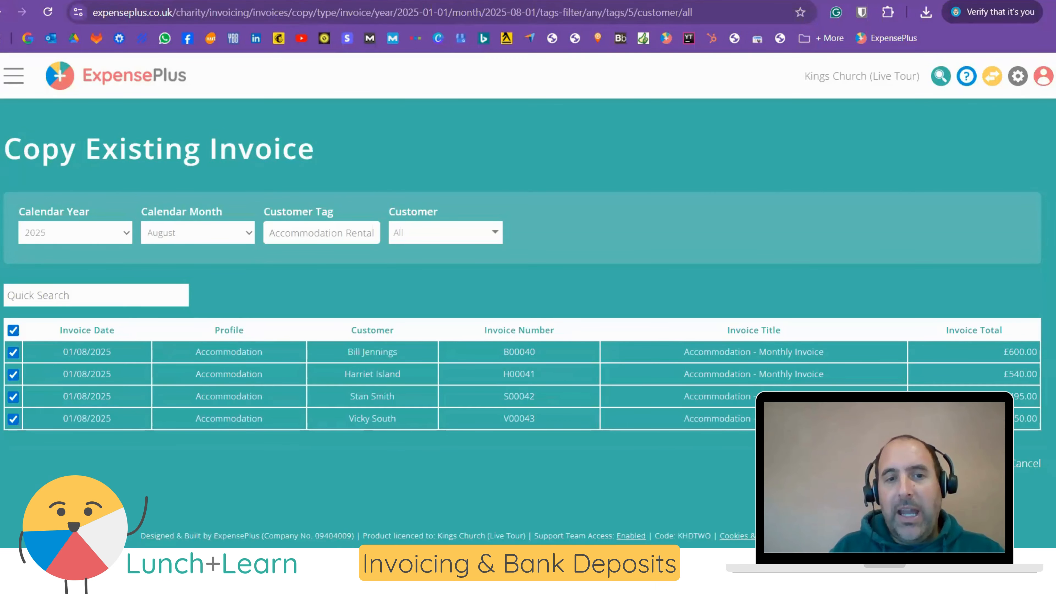
{"action": "left_click", "coordinate": [906, 463]}
{"action": "left_click", "coordinate": [407, 329]}
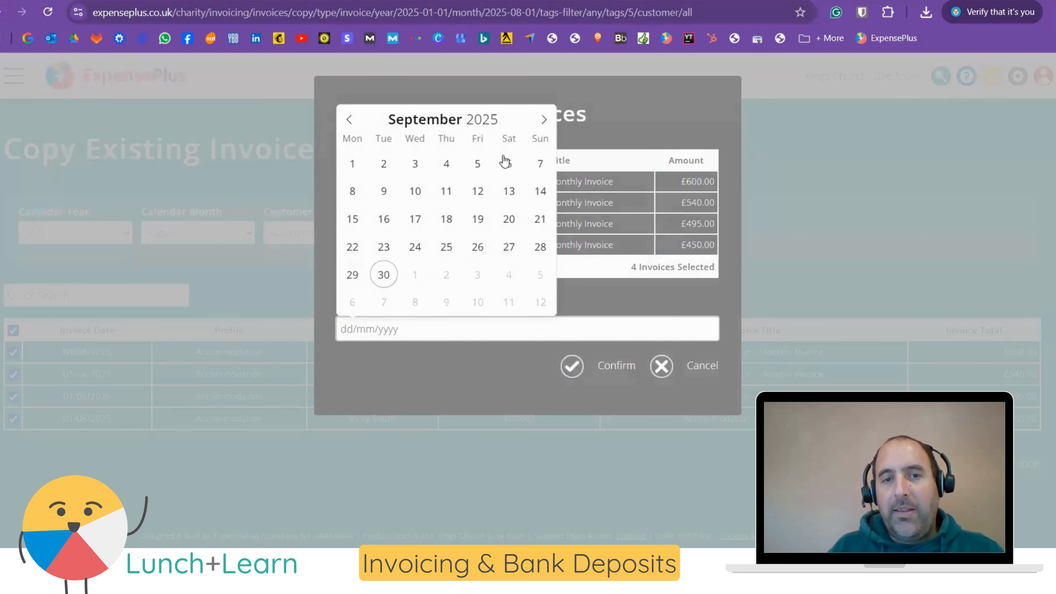
{"action": "left_click", "coordinate": [352, 164]}
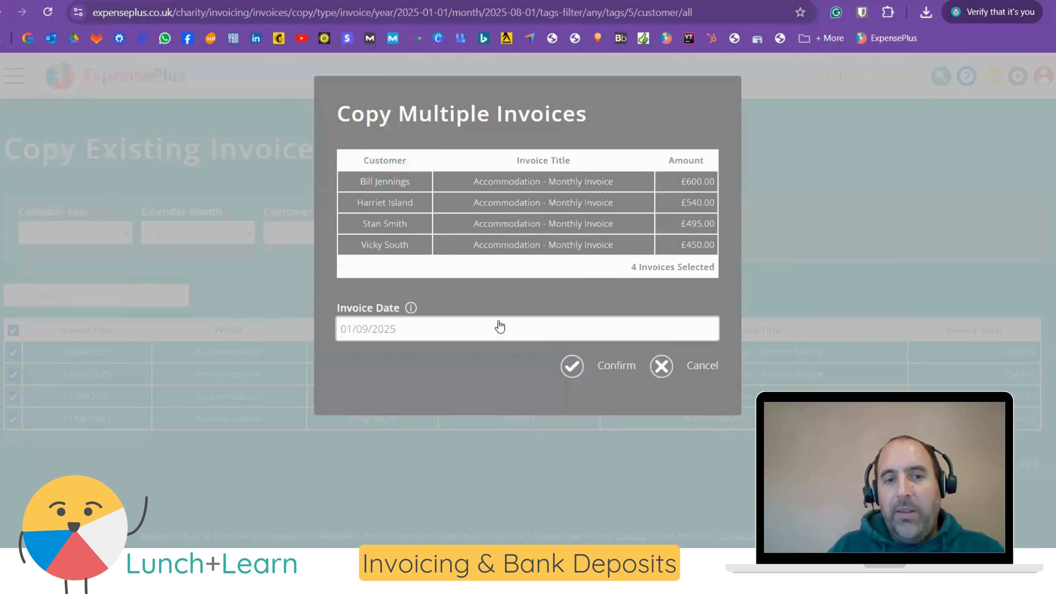
{"action": "left_click", "coordinate": [620, 367]}
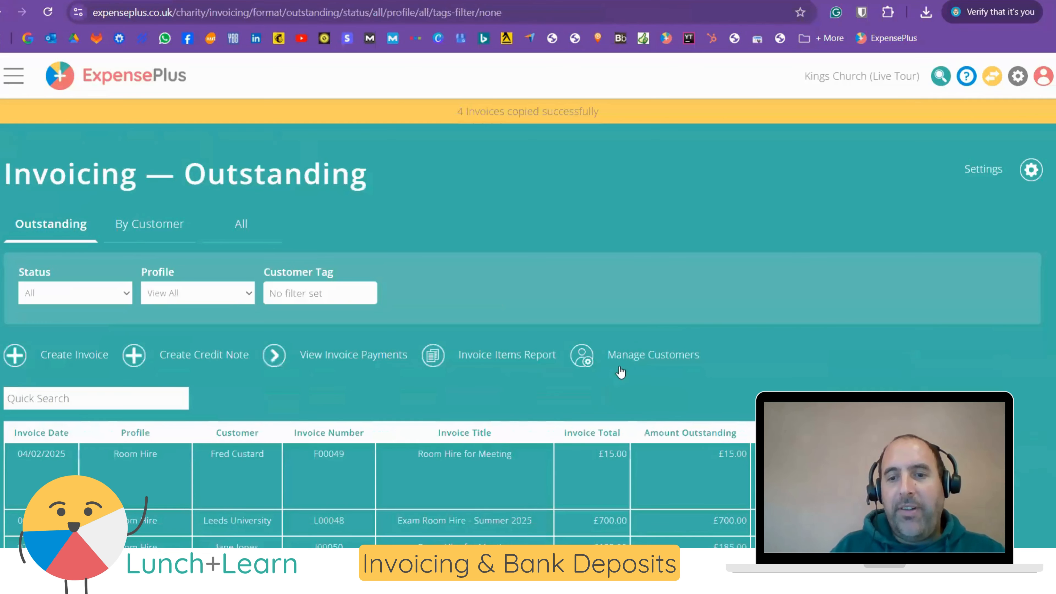
Step: Review the outstanding invoices list, including the newly copied accommodation invoices, their amounts and statuses
{"action": "scroll", "coordinate": [739, 295], "scroll_direction": "down", "scroll_amount": 8}
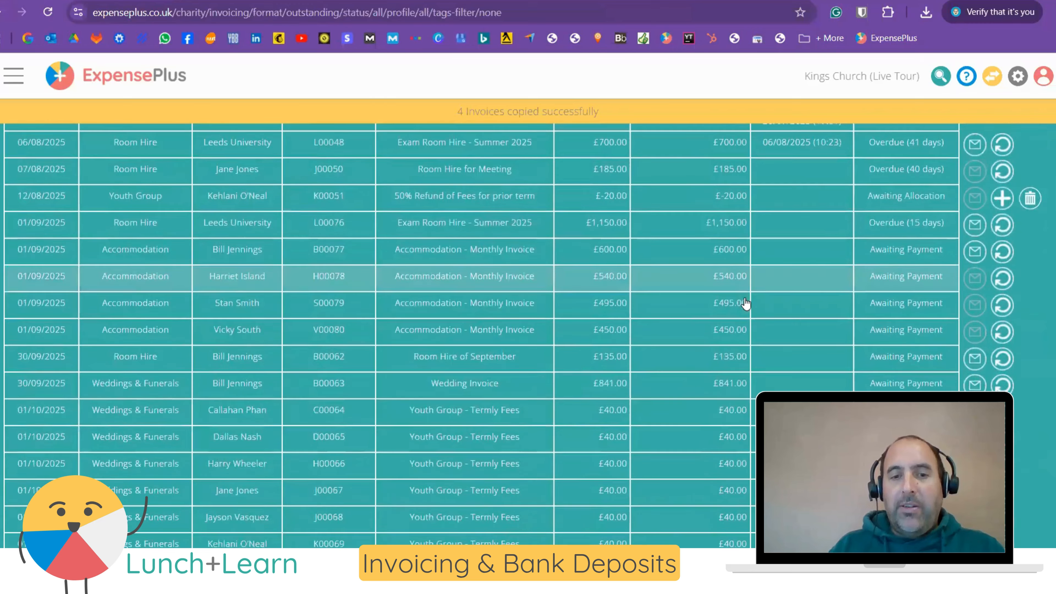
{"action": "scroll", "coordinate": [744, 304], "scroll_direction": "down", "scroll_amount": 4}
{"action": "scroll", "coordinate": [745, 301], "scroll_direction": "up", "scroll_amount": 6}
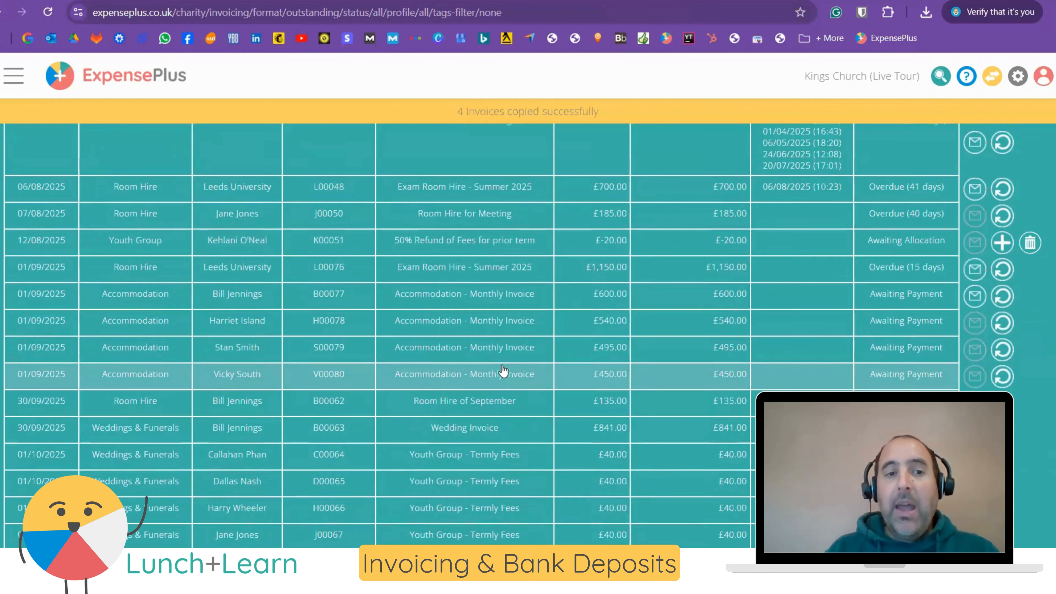
{"action": "scroll", "coordinate": [503, 370], "scroll_direction": "up", "scroll_amount": 6}
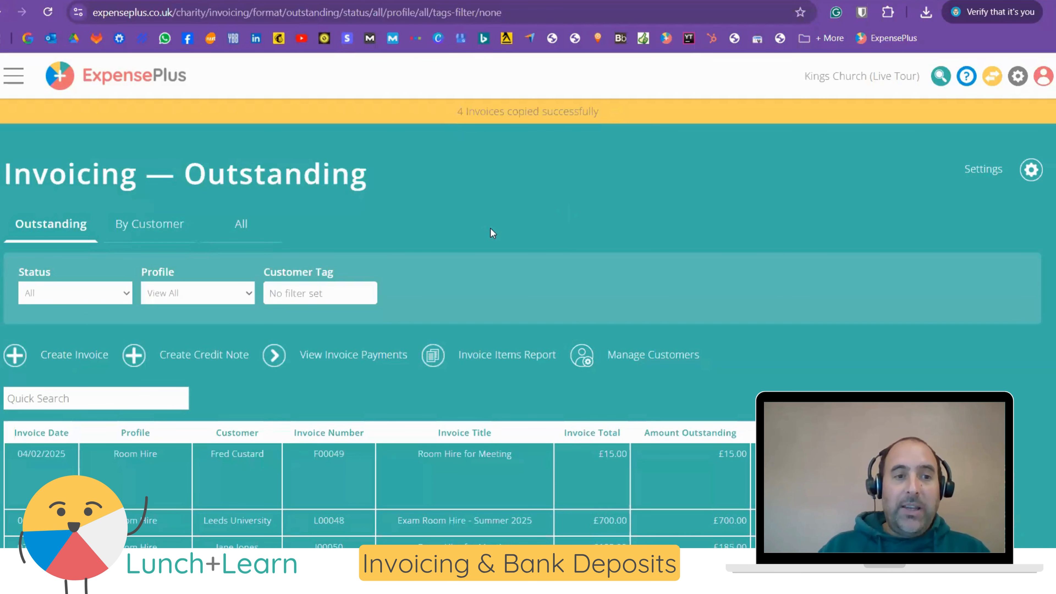
{"action": "scroll", "coordinate": [304, 376], "scroll_direction": "down", "scroll_amount": 10}
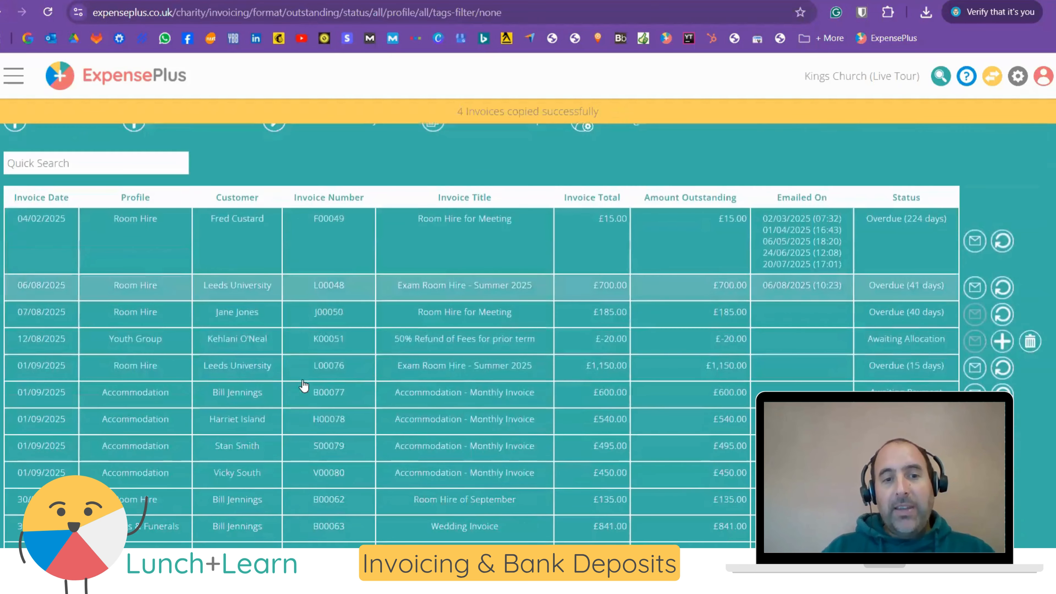
{"action": "scroll", "coordinate": [305, 379], "scroll_direction": "down", "scroll_amount": 3}
{"action": "scroll", "coordinate": [304, 378], "scroll_direction": "up", "scroll_amount": 10}
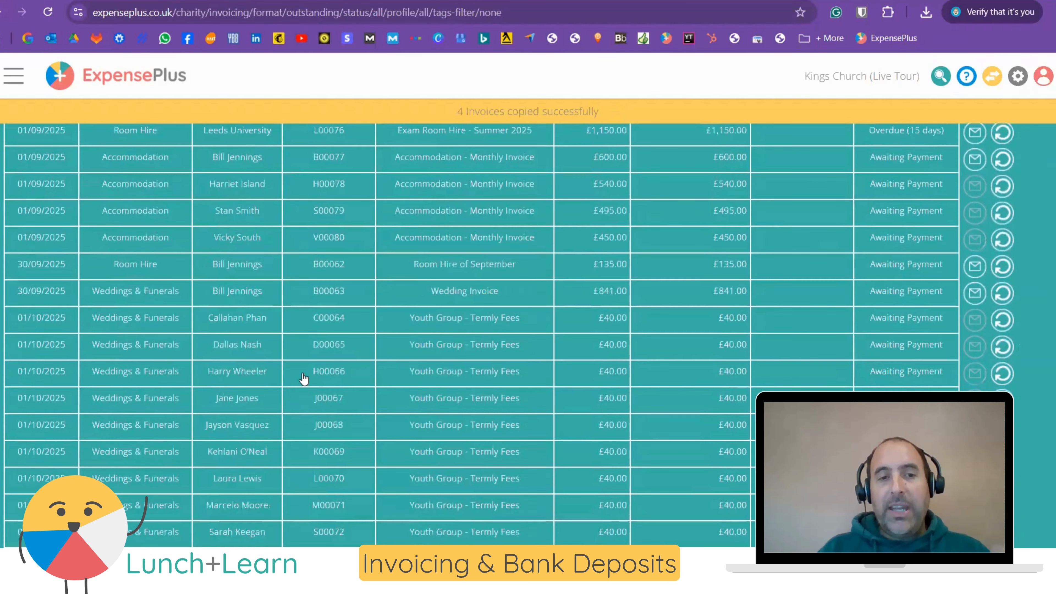
{"action": "scroll", "coordinate": [303, 378], "scroll_direction": "up", "scroll_amount": 2}
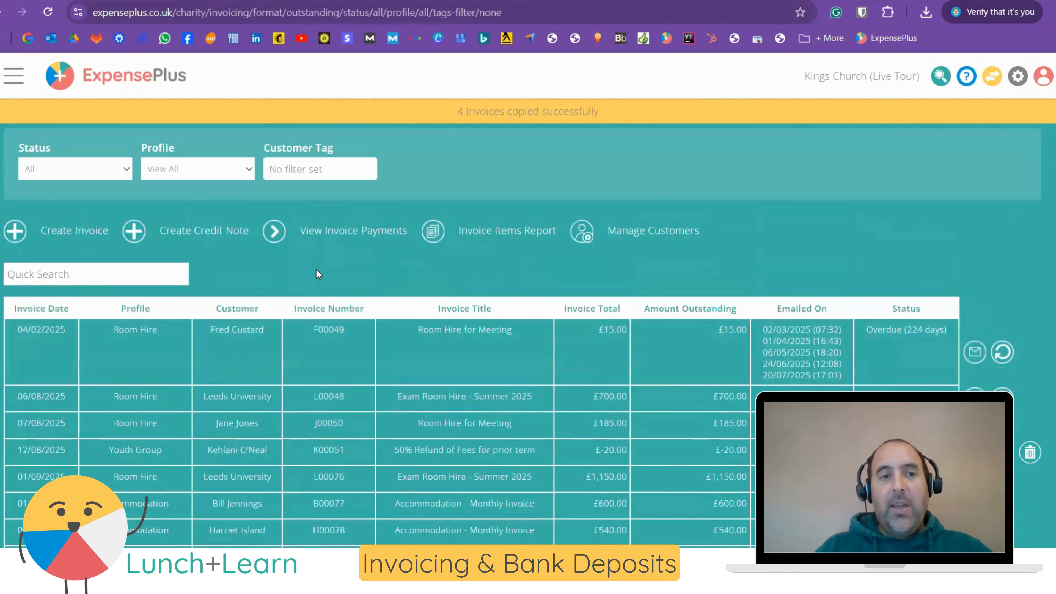
{"action": "scroll", "coordinate": [309, 280], "scroll_direction": "up", "scroll_amount": 2}
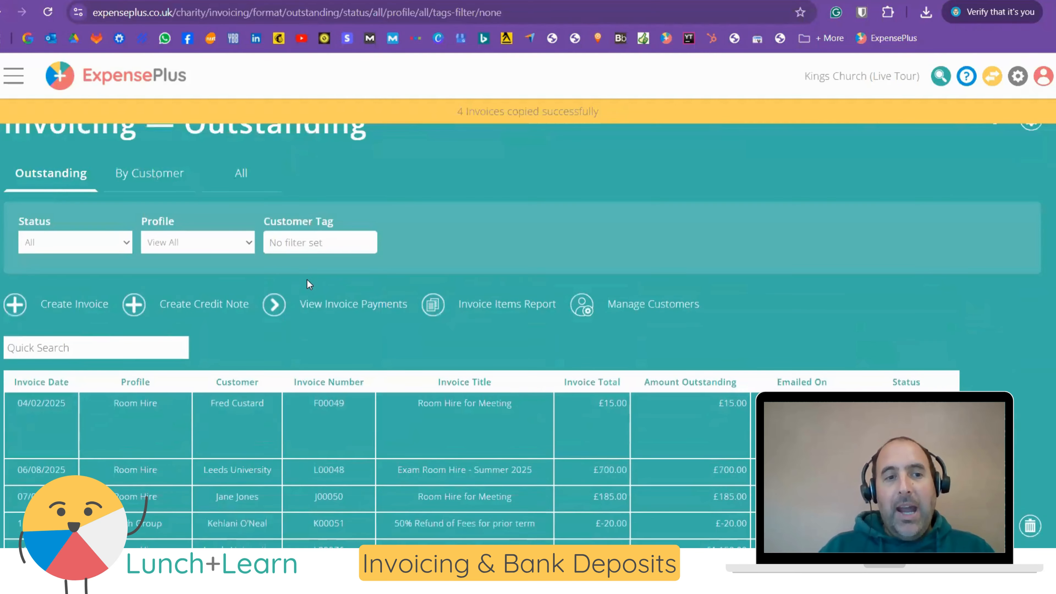
{"action": "scroll", "coordinate": [306, 279], "scroll_direction": "up", "scroll_amount": 2}
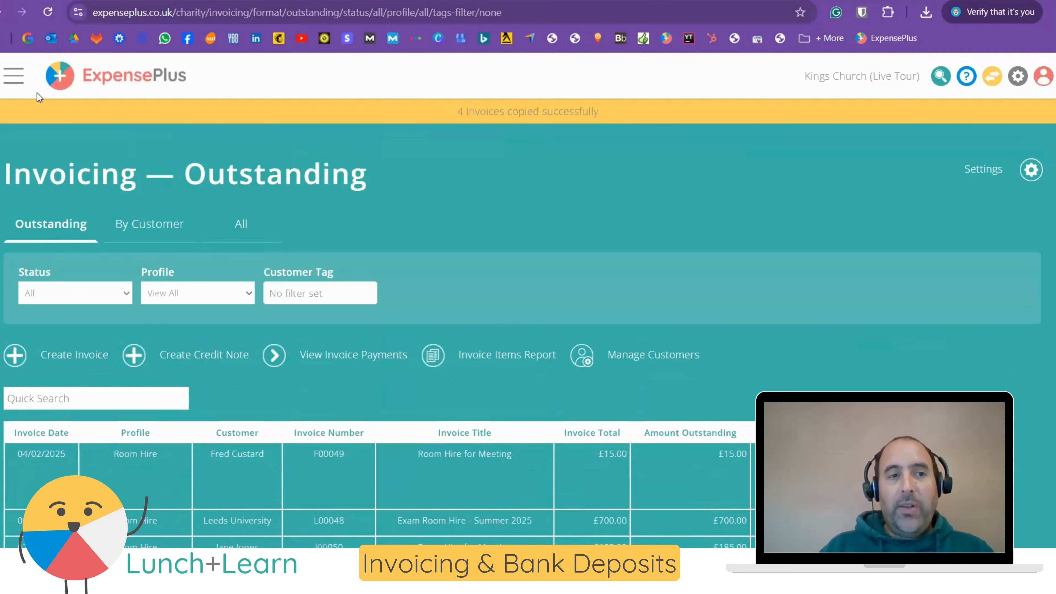
Step: View the Process Flow dashboard and return to invoicing through Create Invoices
{"action": "left_click", "coordinate": [14, 77]}
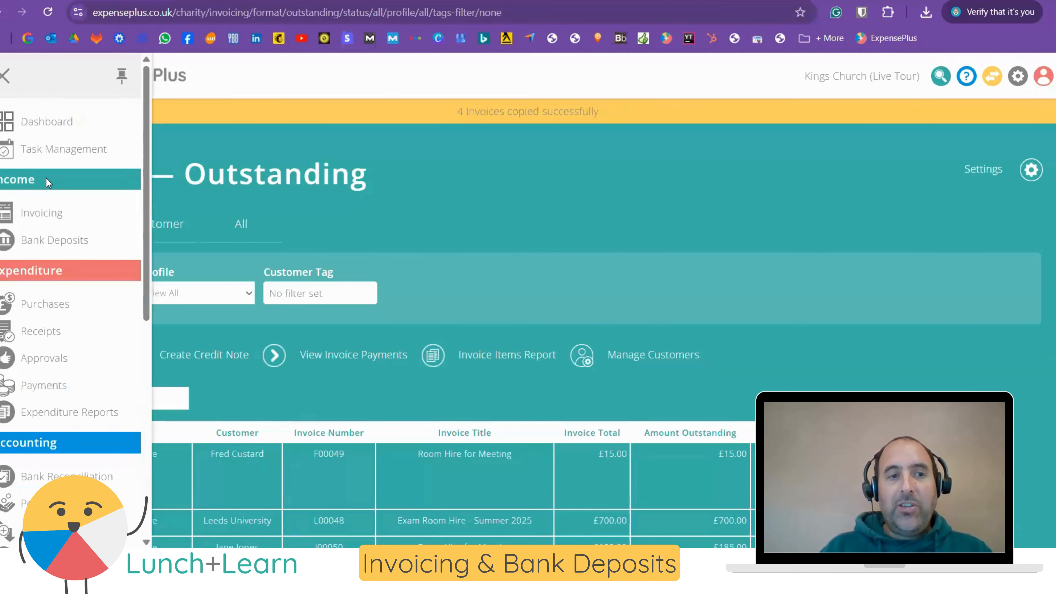
{"action": "left_click", "coordinate": [40, 120]}
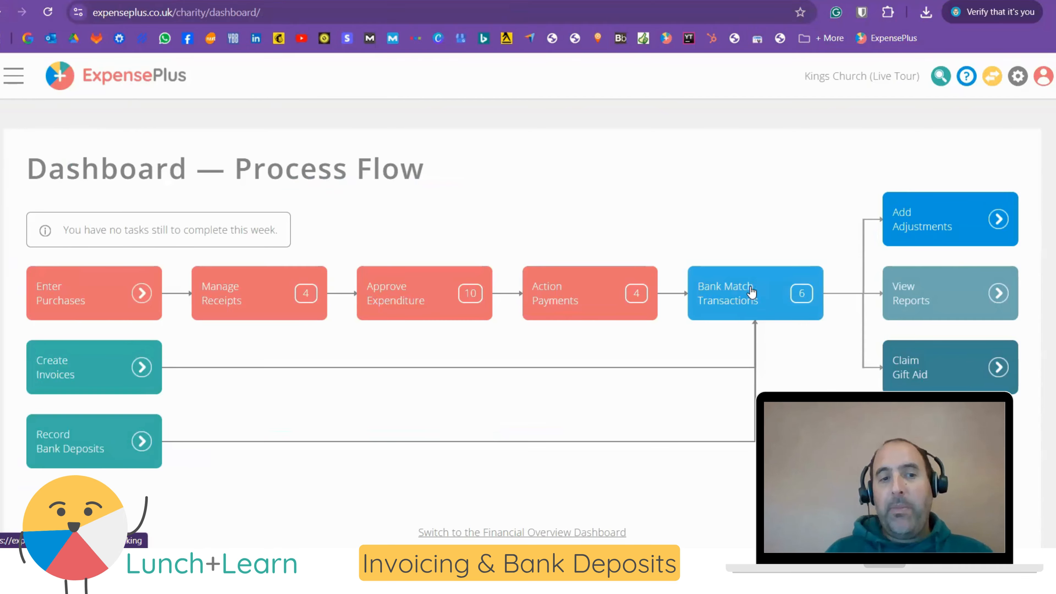
{"action": "left_click", "coordinate": [118, 378]}
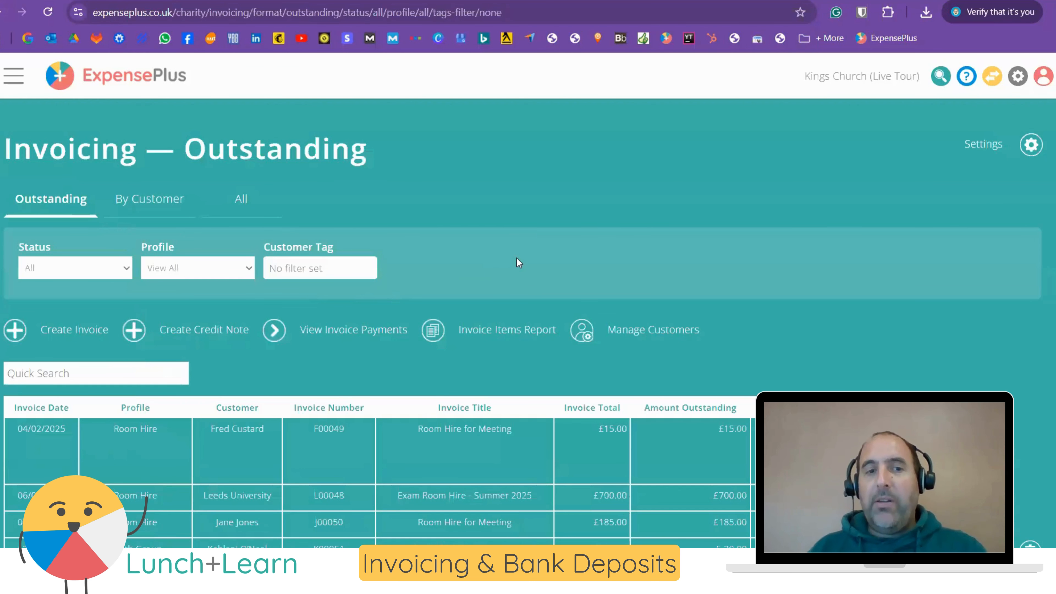
Step: Switch invoicing to the By Customer view and examine the customer's outstanding and complete invoices
{"action": "scroll", "coordinate": [518, 253], "scroll_direction": "down", "scroll_amount": 2}
{"action": "scroll", "coordinate": [517, 253], "scroll_direction": "up", "scroll_amount": 2}
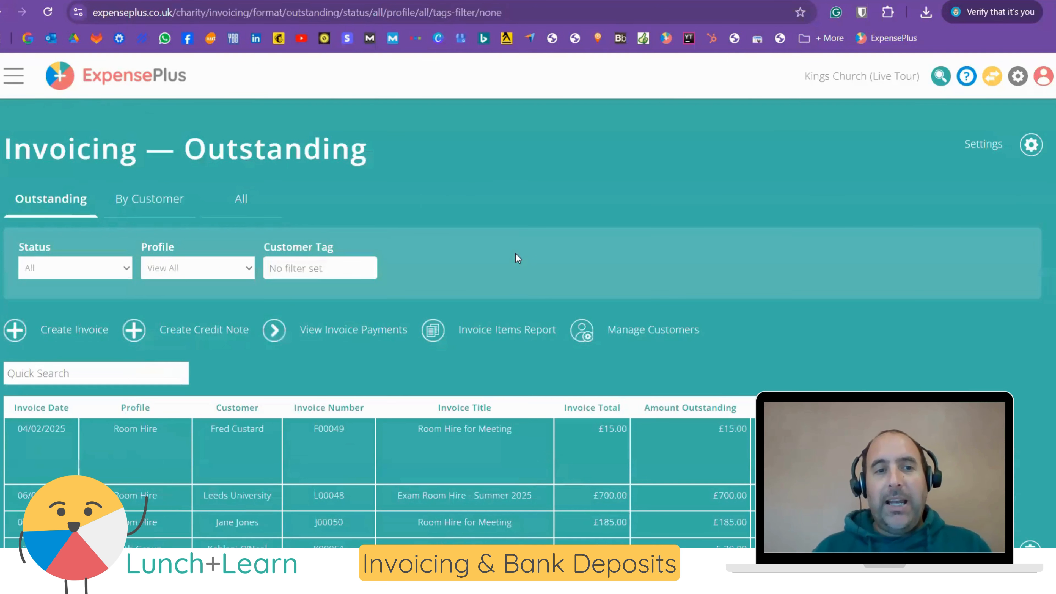
{"action": "left_click", "coordinate": [148, 199]}
{"action": "scroll", "coordinate": [401, 253], "scroll_direction": "down", "scroll_amount": 6}
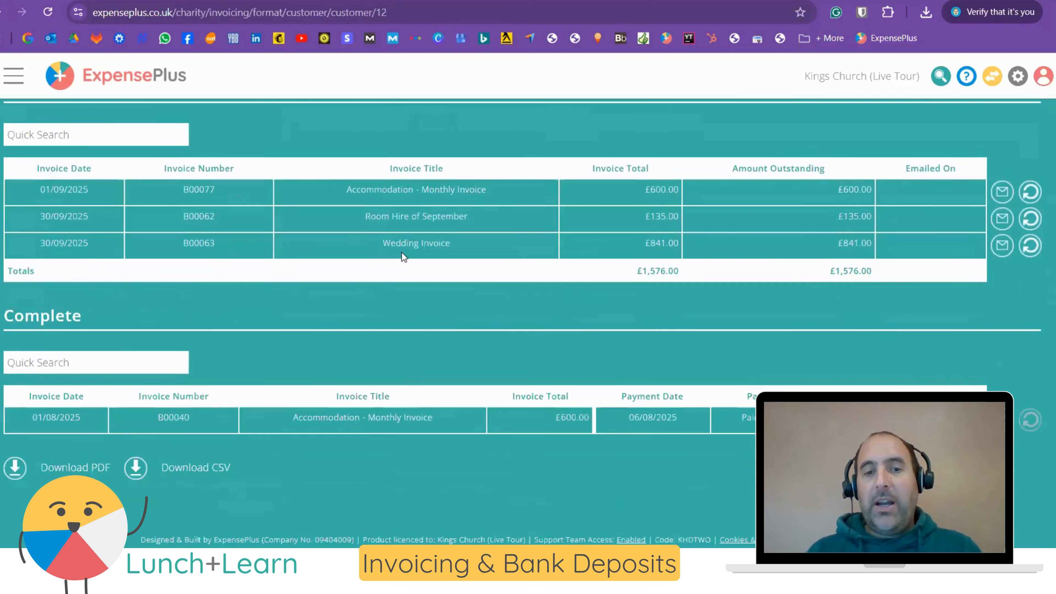
{"action": "scroll", "coordinate": [406, 255], "scroll_direction": "up", "scroll_amount": 5}
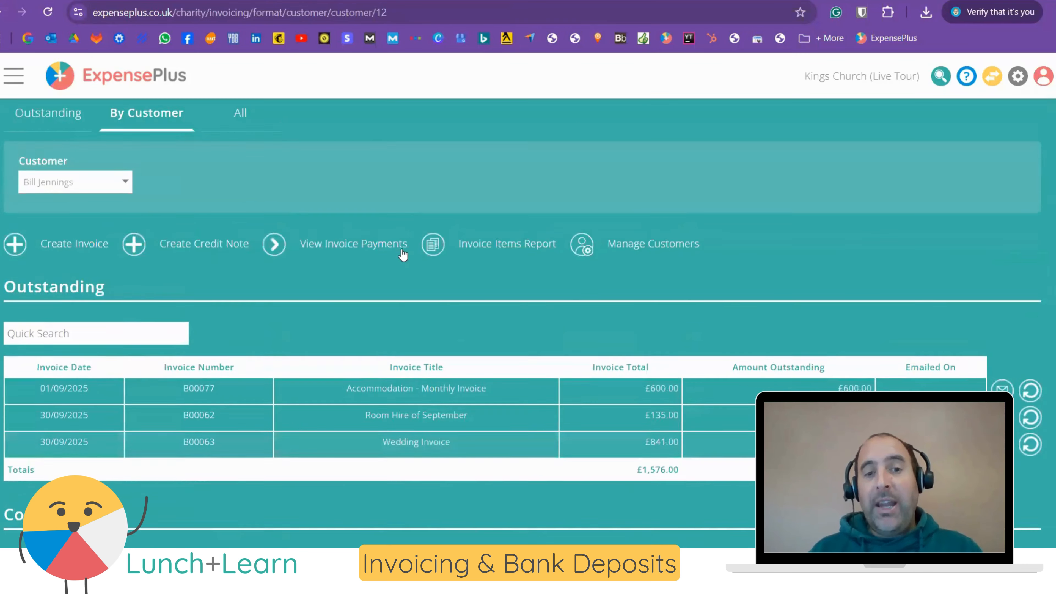
Step: Open the customer's completed Accommodation - Monthly Invoice, examine its receipt options, and return to the customer's invoice lists
{"action": "scroll", "coordinate": [394, 268], "scroll_direction": "down", "scroll_amount": 5}
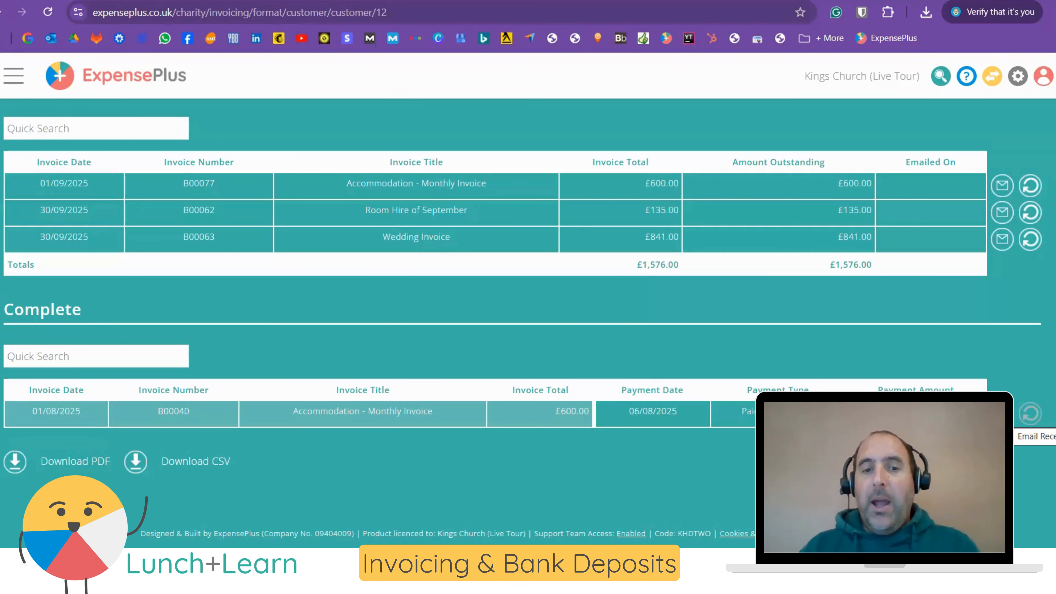
{"action": "left_click", "coordinate": [452, 411]}
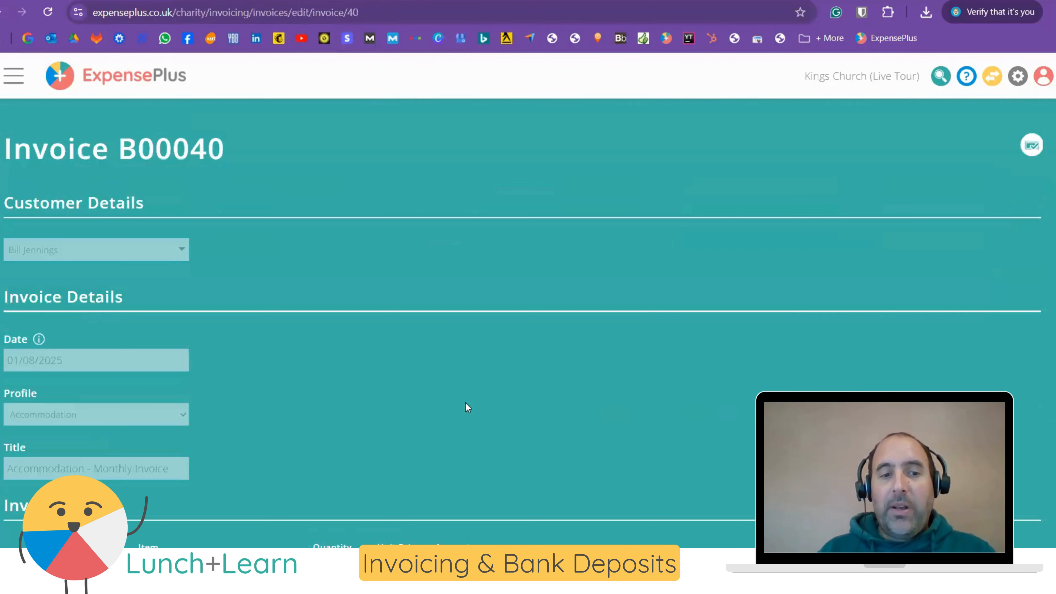
{"action": "scroll", "coordinate": [463, 404], "scroll_direction": "down", "scroll_amount": 15}
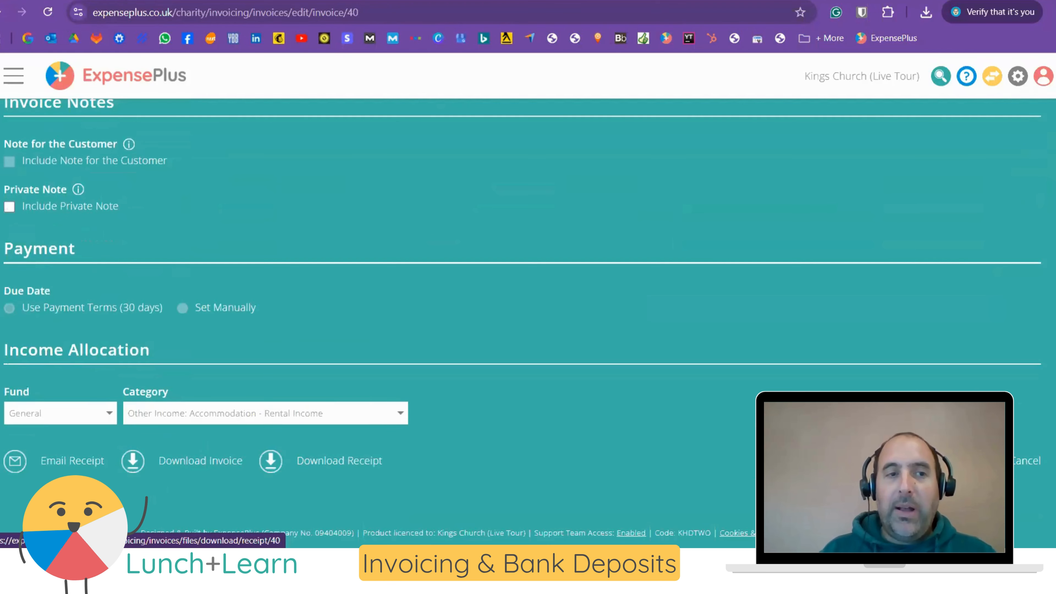
{"action": "left_click", "coordinate": [1, 12]}
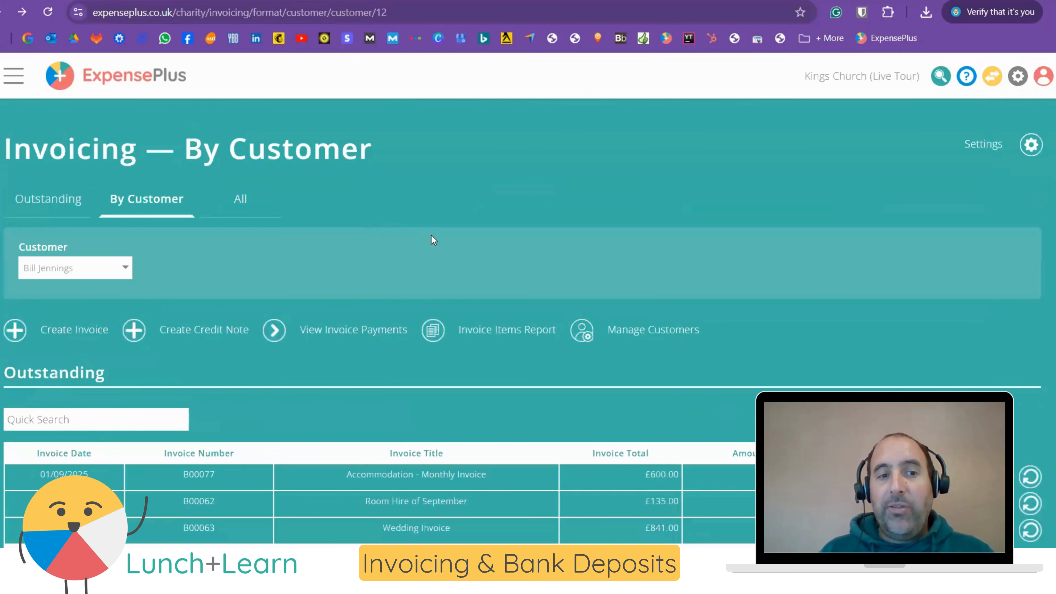
{"action": "scroll", "coordinate": [880, 265], "scroll_direction": "down", "scroll_amount": 6}
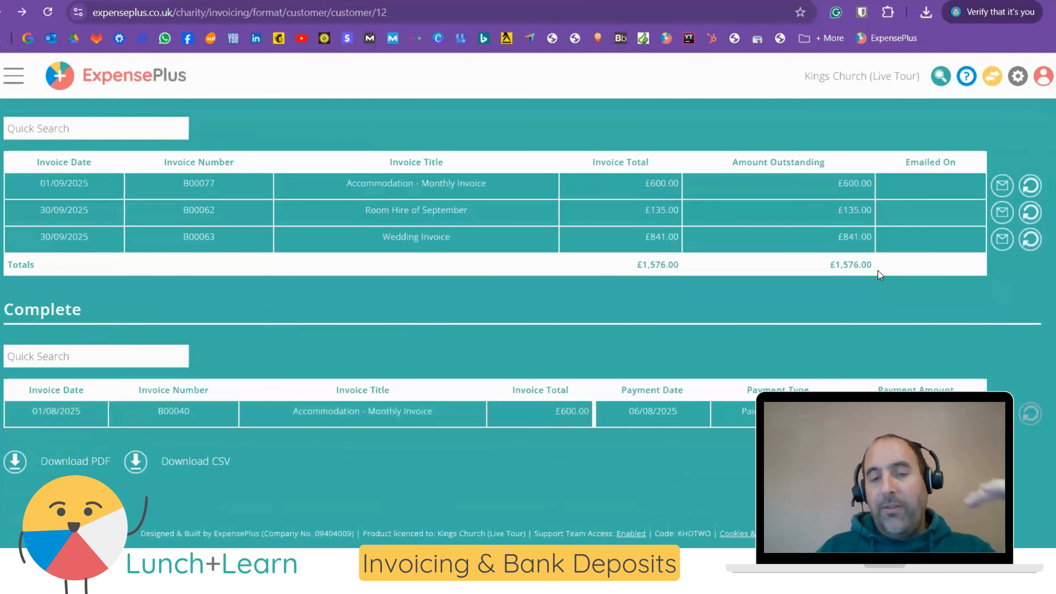
{"action": "scroll", "coordinate": [877, 271], "scroll_direction": "up", "scroll_amount": 6}
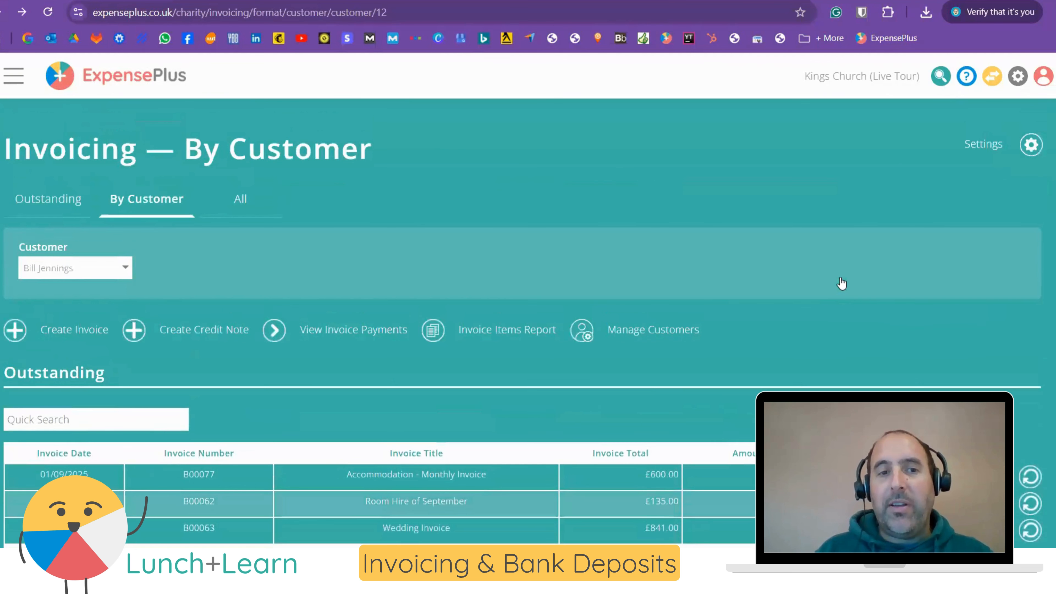
Step: Show all invoices for 2025 and filter them to August
{"action": "left_click", "coordinate": [242, 204]}
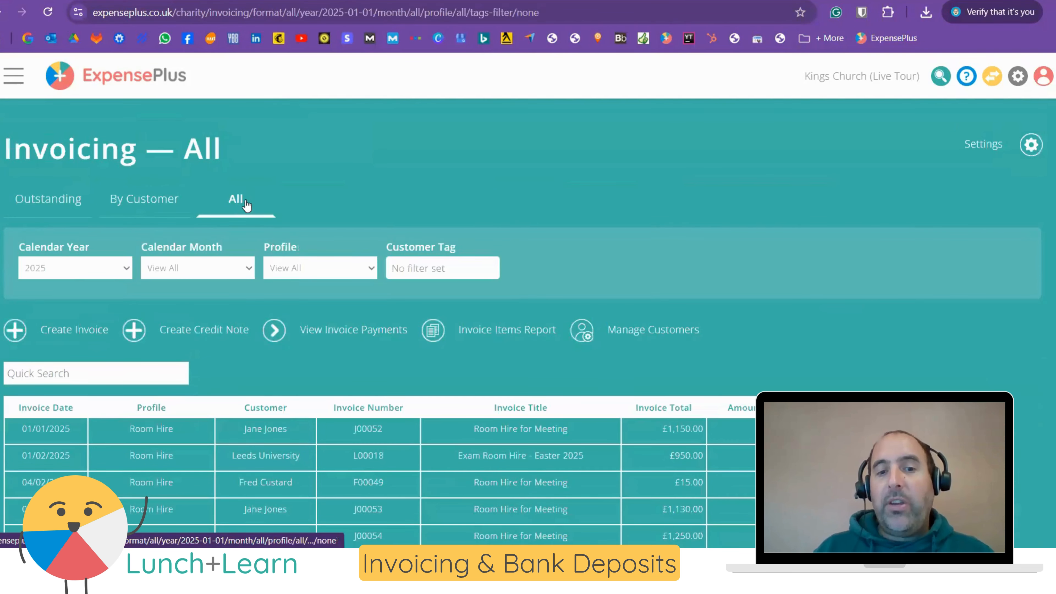
{"action": "left_click", "coordinate": [191, 271]}
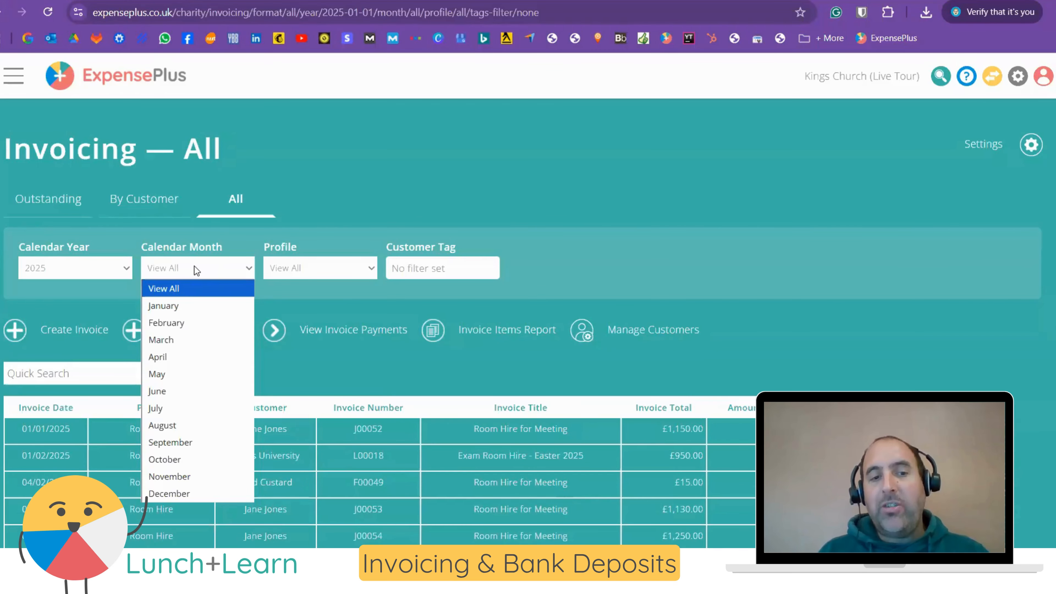
{"action": "left_click", "coordinate": [185, 421]}
{"action": "scroll", "coordinate": [205, 218], "scroll_direction": "down", "scroll_amount": 3}
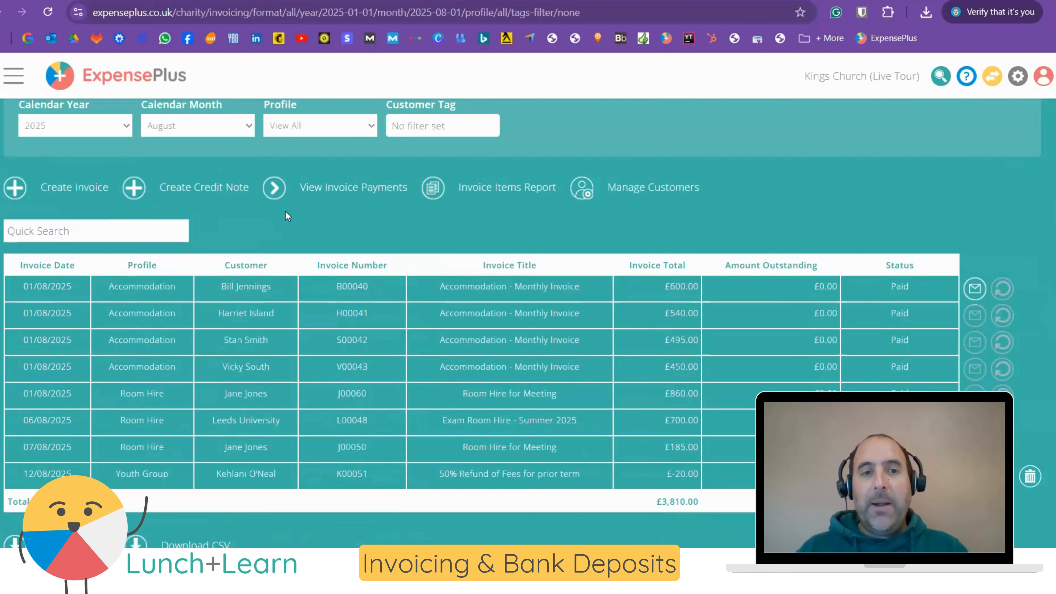
{"action": "scroll", "coordinate": [286, 211], "scroll_direction": "up", "scroll_amount": 3}
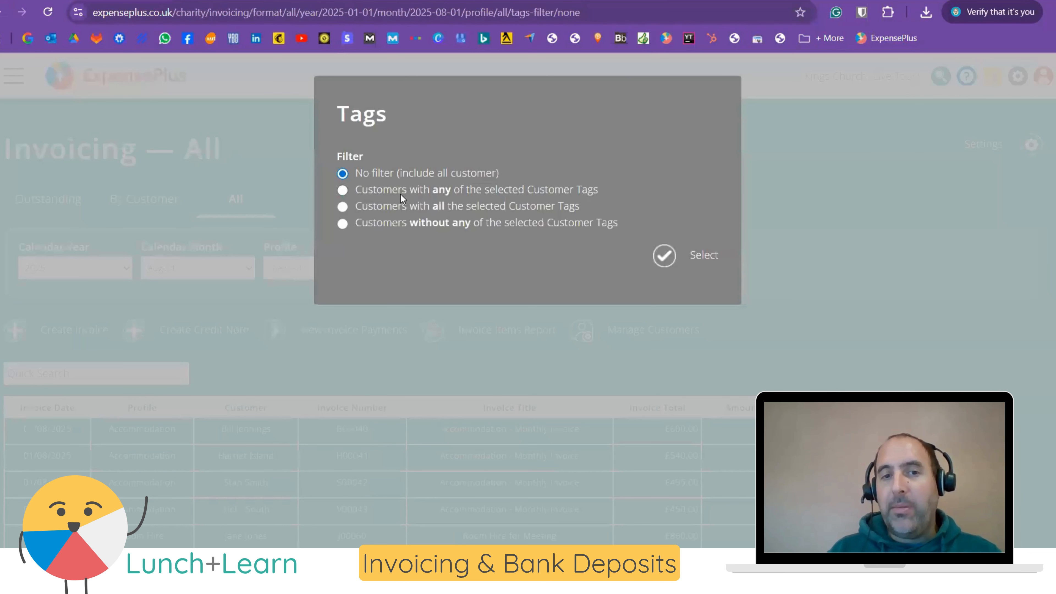
Step: Filter the August invoices to customers with any of the selected tags, with Accommodation Rental and Youth Group both selected
{"action": "left_click", "coordinate": [400, 191]}
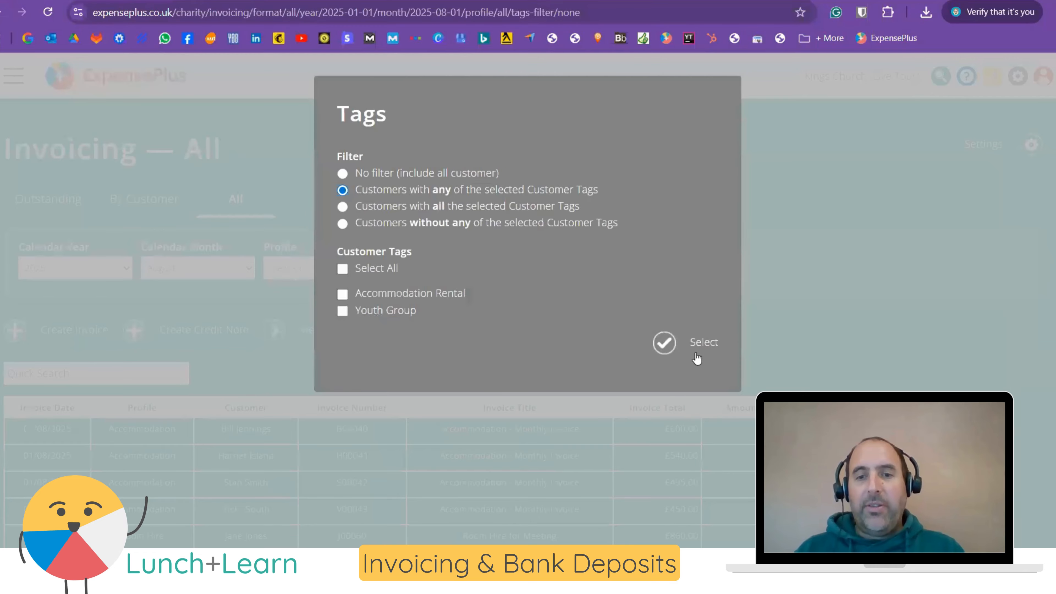
{"action": "left_click", "coordinate": [348, 275]}
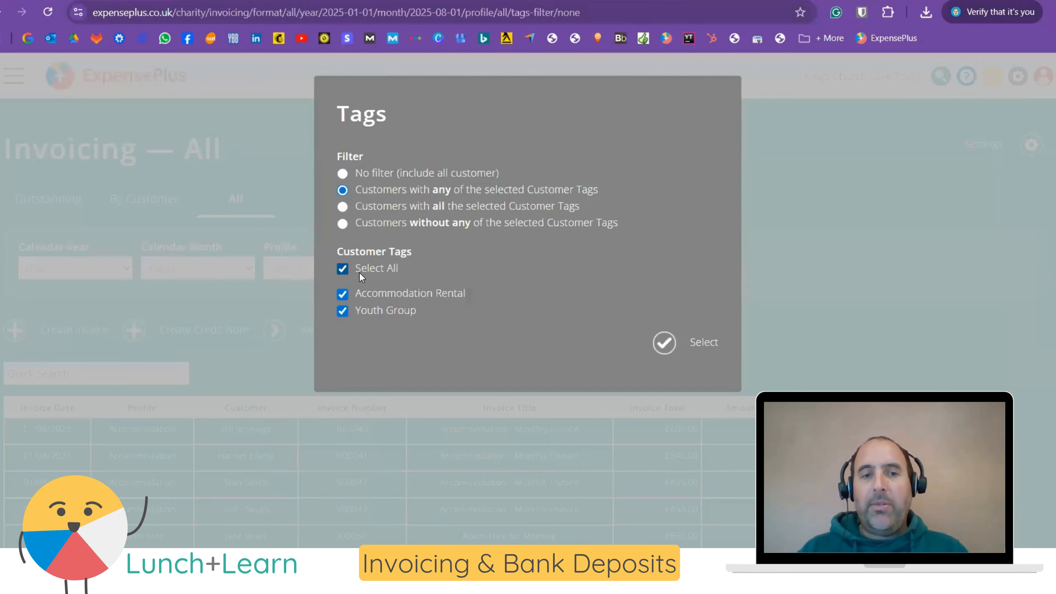
{"action": "left_click", "coordinate": [666, 345]}
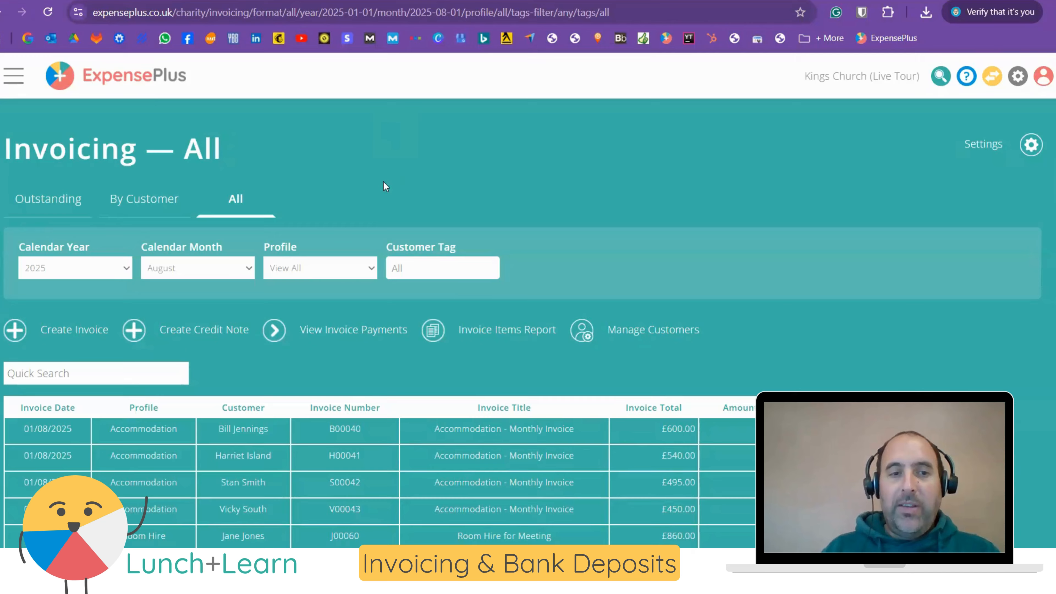
{"action": "scroll", "coordinate": [711, 238], "scroll_direction": "down", "scroll_amount": 4}
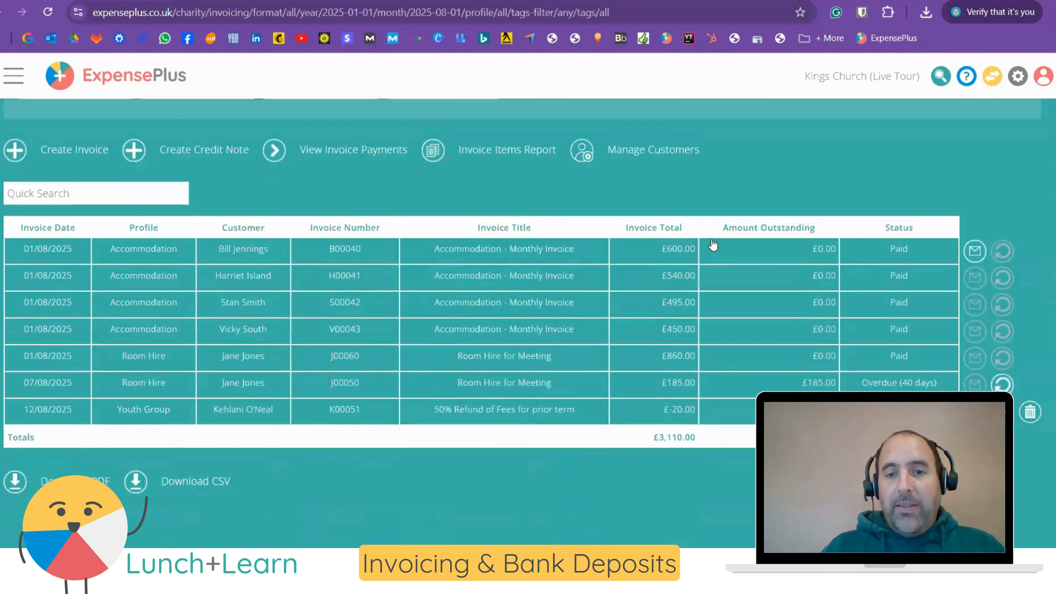
{"action": "scroll", "coordinate": [711, 244], "scroll_direction": "up", "scroll_amount": 4}
Step: Switch invoicing back to the Outstanding view and review the tag-filtered invoices and their statuses
{"action": "left_click", "coordinate": [18, 197]}
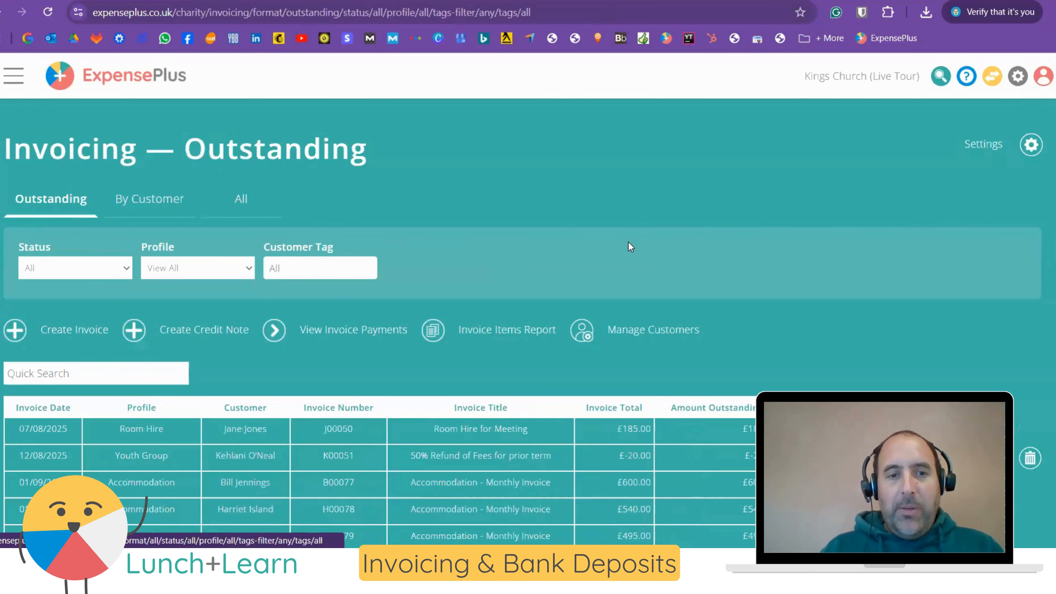
{"action": "scroll", "coordinate": [629, 245], "scroll_direction": "down", "scroll_amount": 3}
{"action": "scroll", "coordinate": [629, 245], "scroll_direction": "down", "scroll_amount": 3}
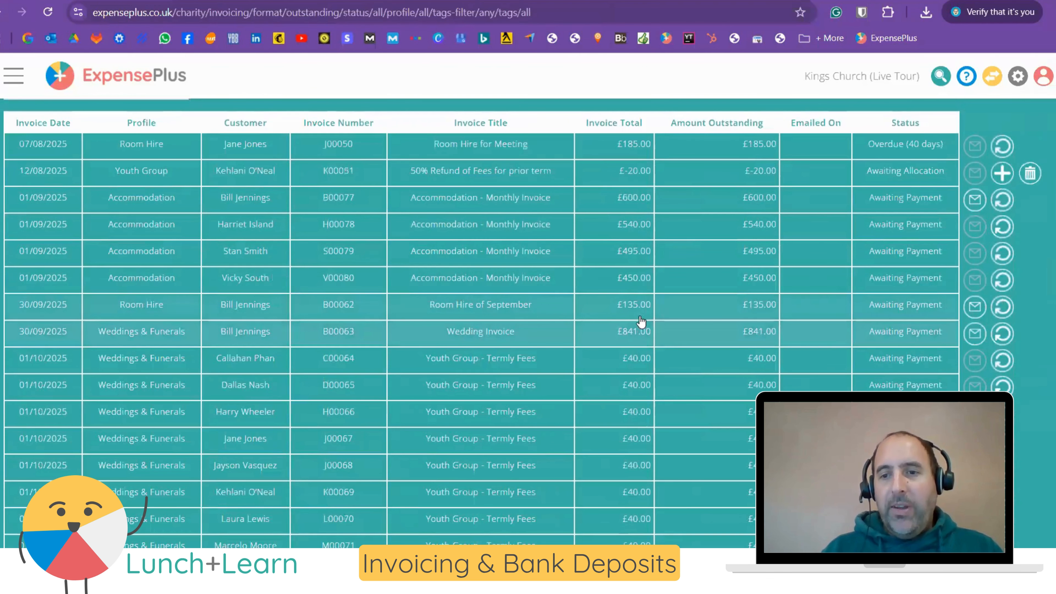
{"action": "scroll", "coordinate": [640, 291], "scroll_direction": "up", "scroll_amount": 5}
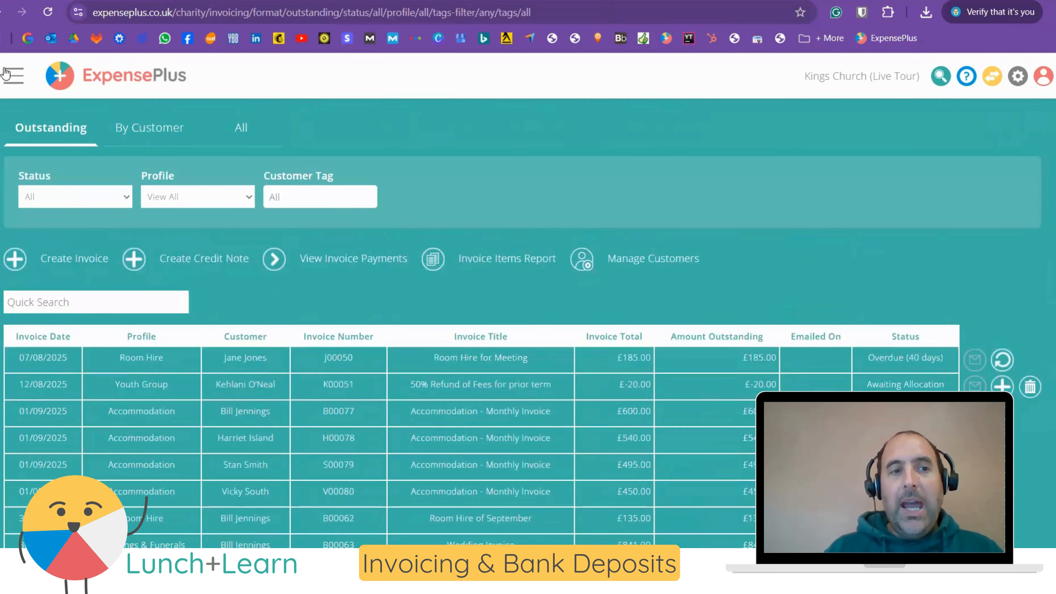
Step: Go to Bank Reconciliation and open transaction matching for the Lloyds Current Account
{"action": "left_click", "coordinate": [10, 79]}
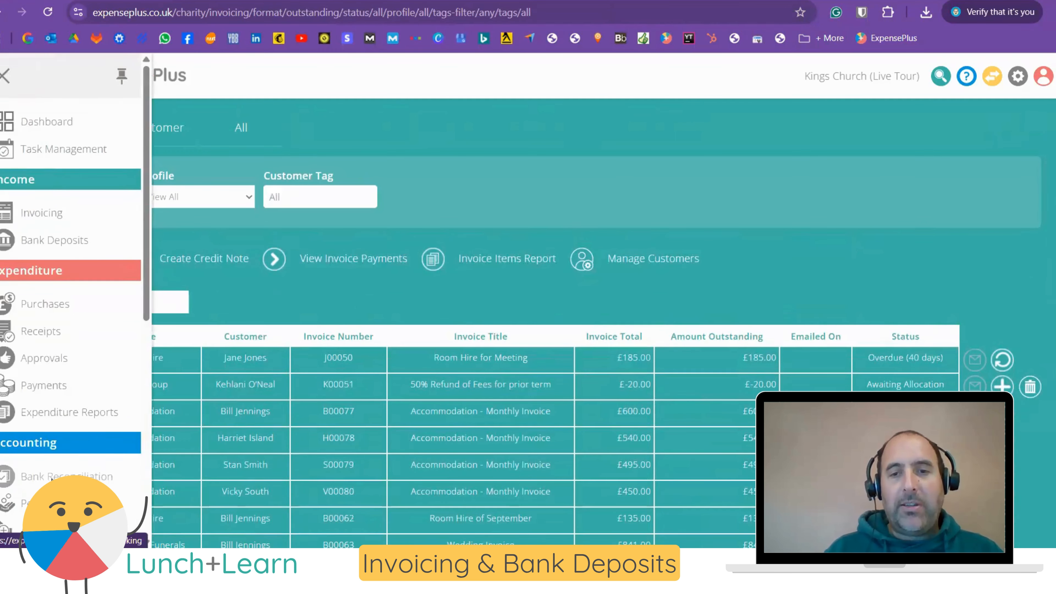
{"action": "left_click", "coordinate": [96, 470]}
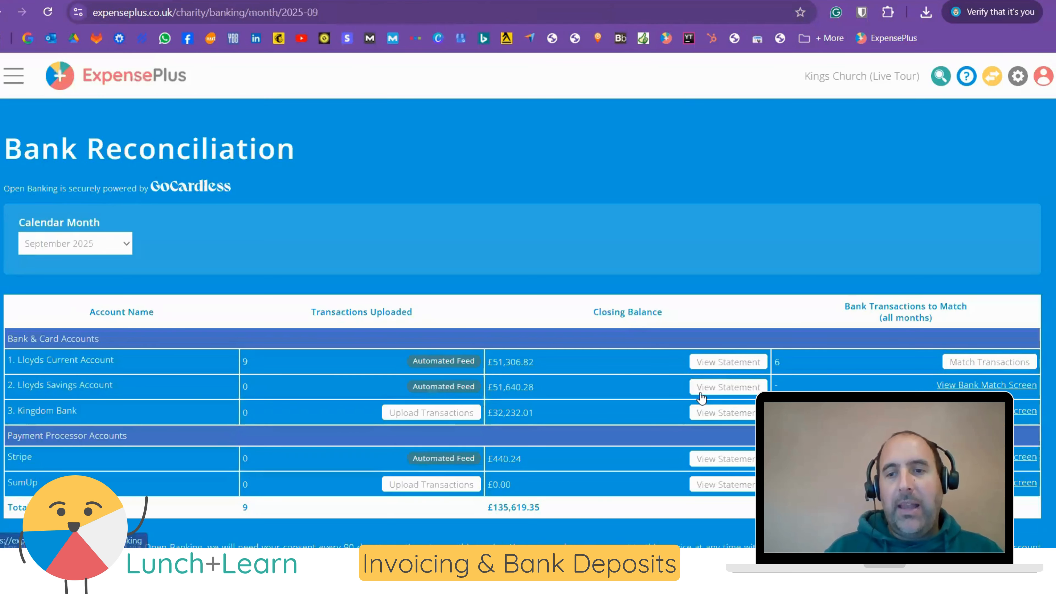
{"action": "left_click", "coordinate": [988, 361]}
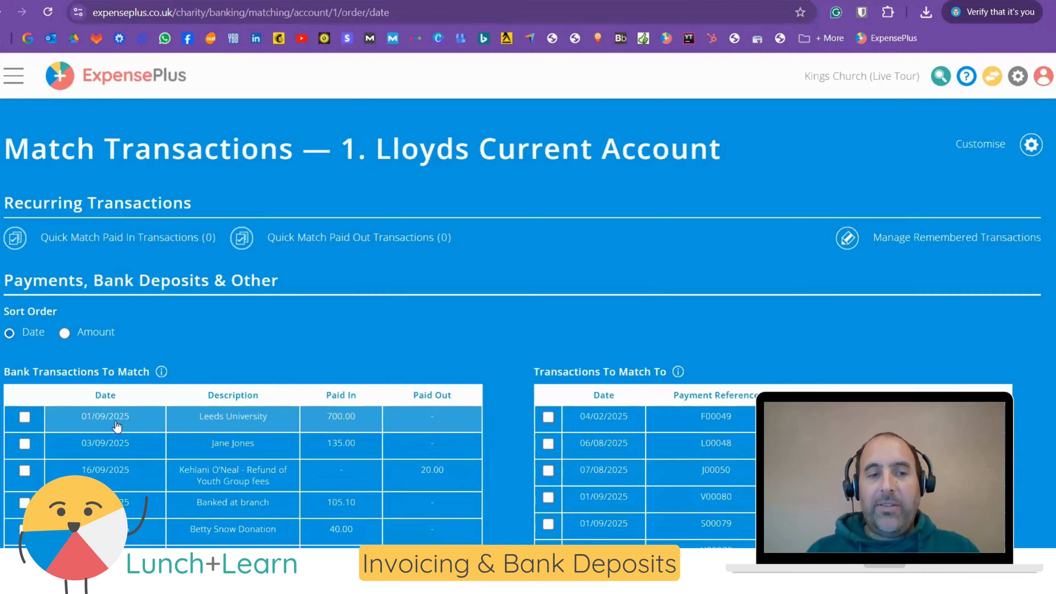
Step: Inspect the suggested invoice for the 01/09/2025 Leeds University bank transaction of 700.00 and match the transaction to it
{"action": "left_click", "coordinate": [24, 420]}
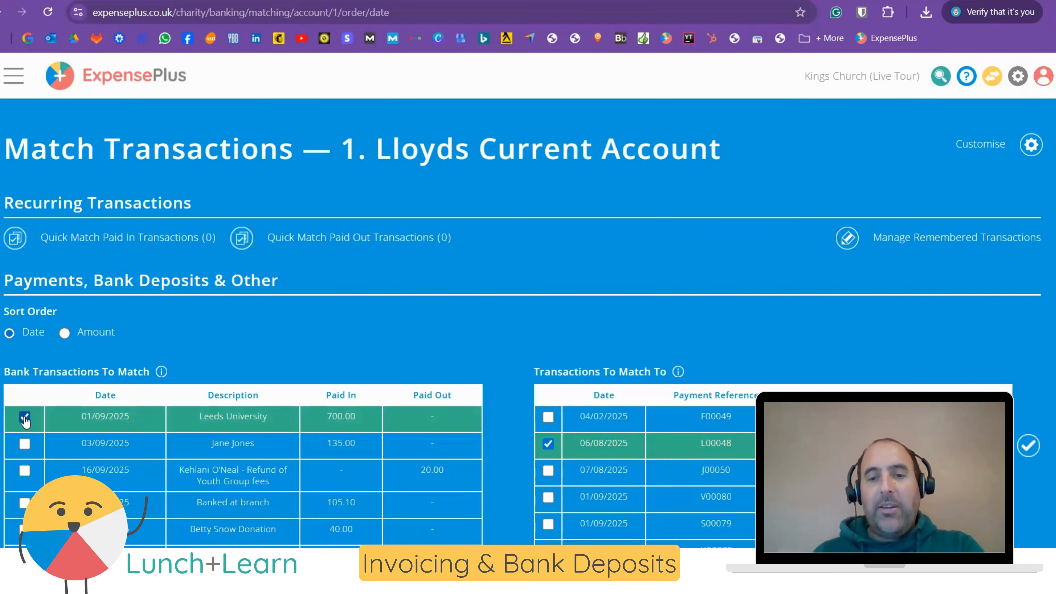
{"action": "left_click", "coordinate": [718, 449]}
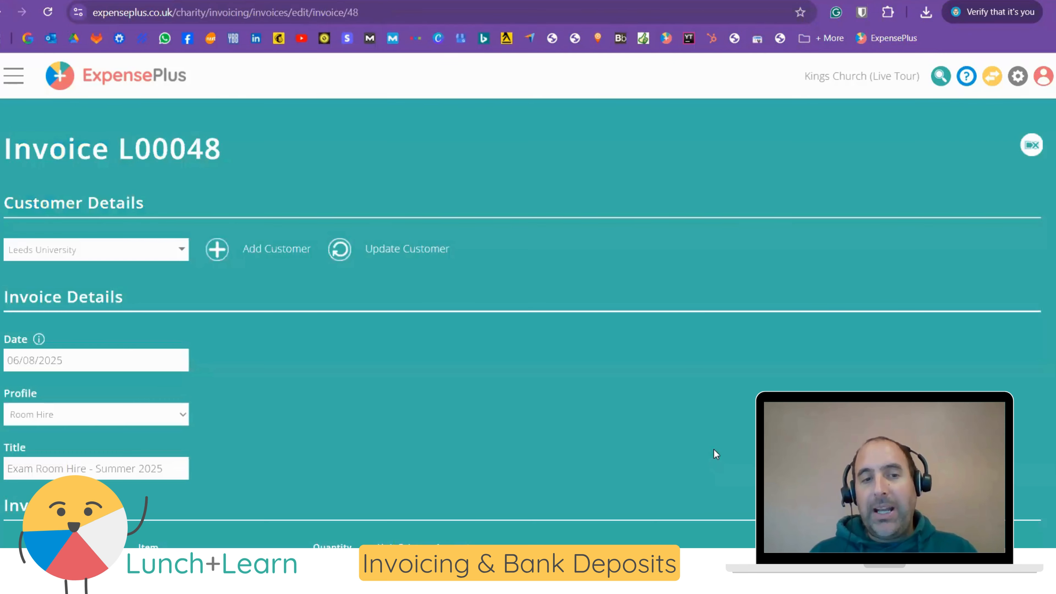
{"action": "scroll", "coordinate": [626, 419], "scroll_direction": "down", "scroll_amount": 5}
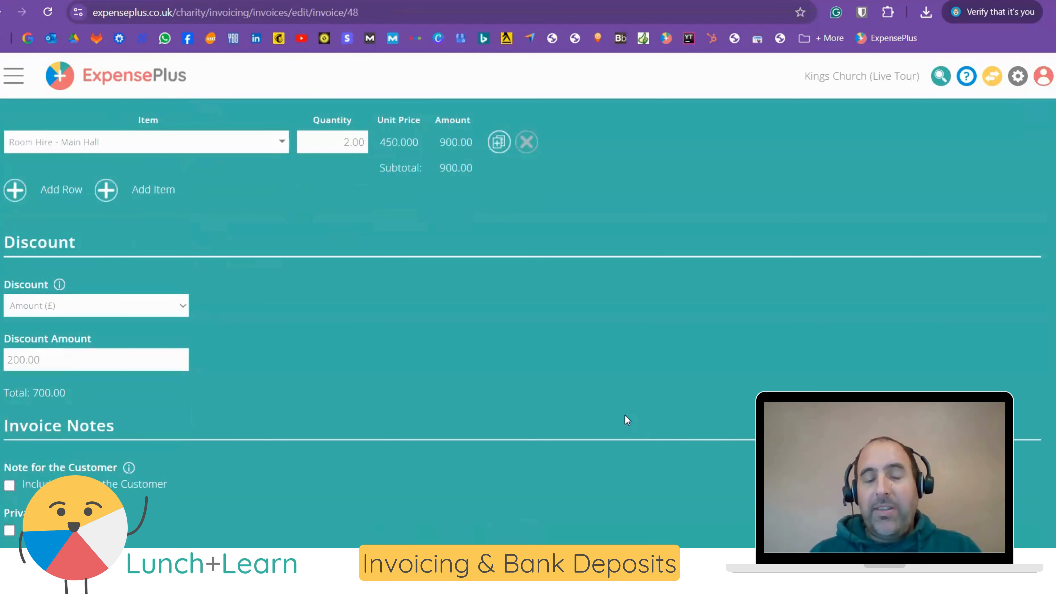
{"action": "scroll", "coordinate": [97, 143], "scroll_direction": "up", "scroll_amount": 5}
{"action": "left_click", "coordinate": [1, 12]}
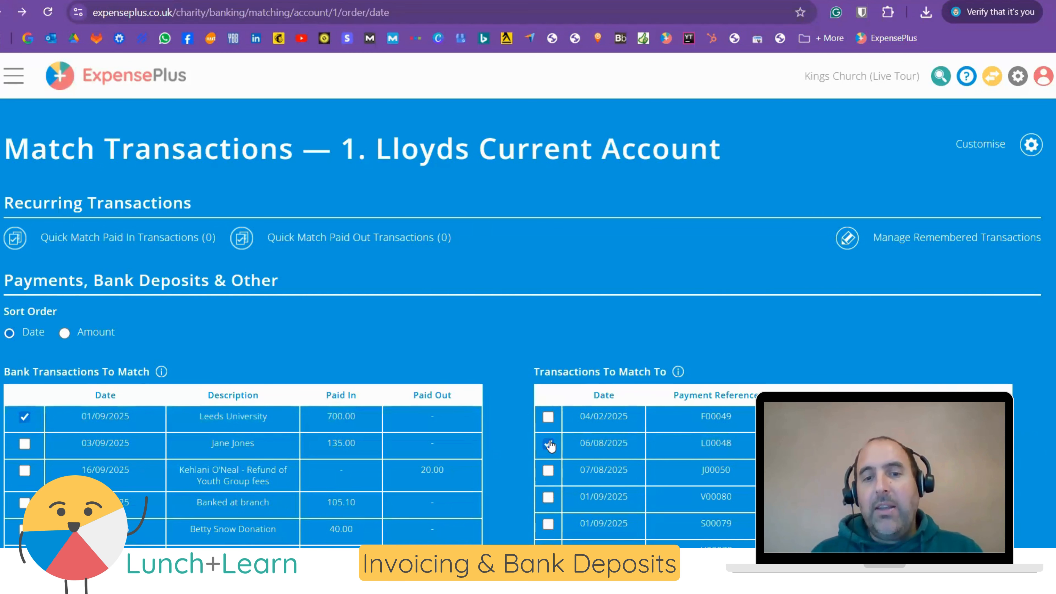
{"action": "left_click", "coordinate": [548, 443]}
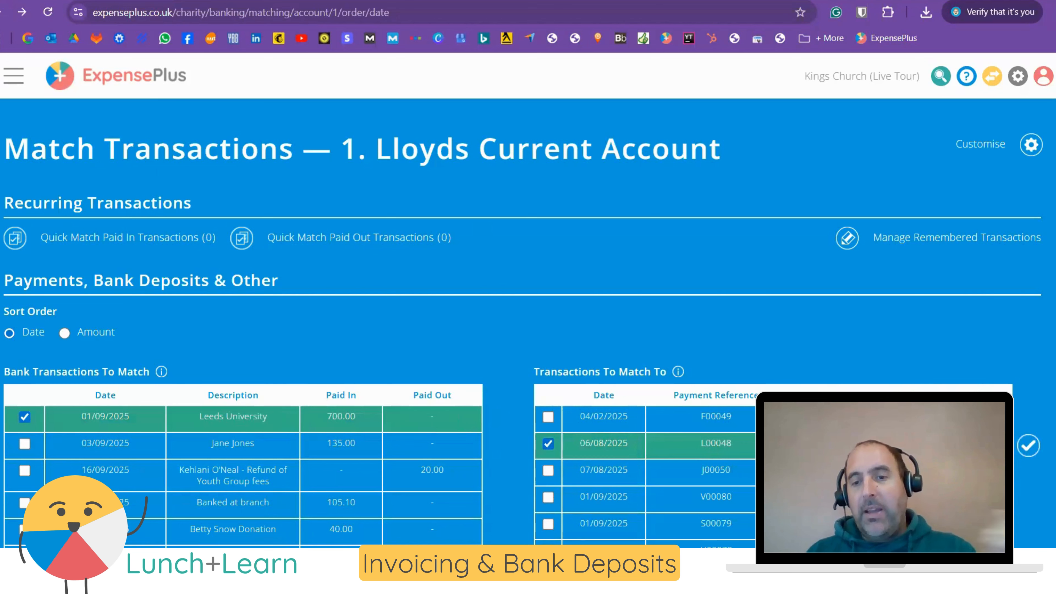
{"action": "left_click", "coordinate": [1029, 447]}
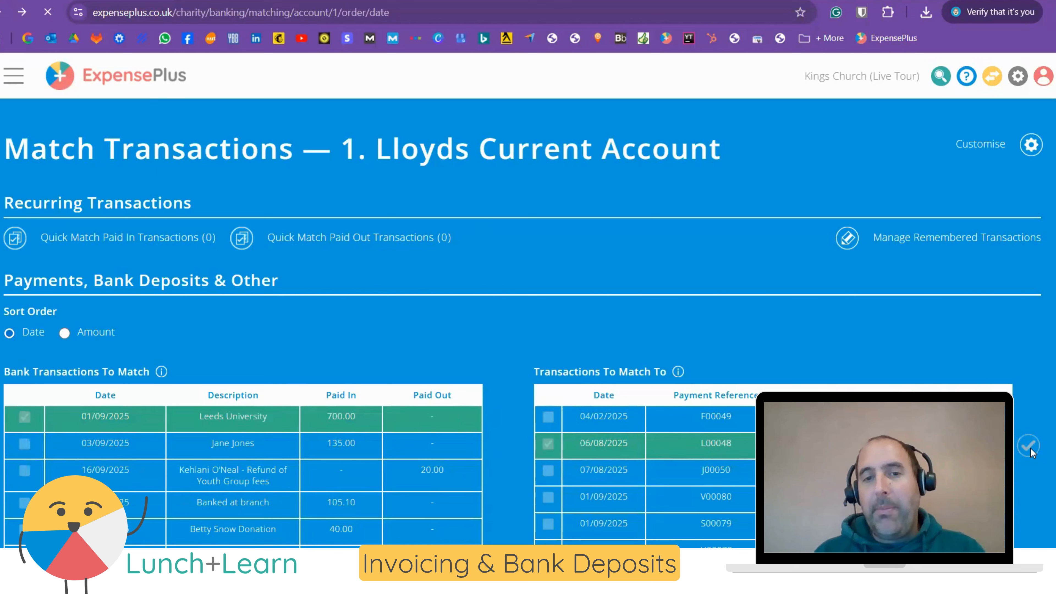
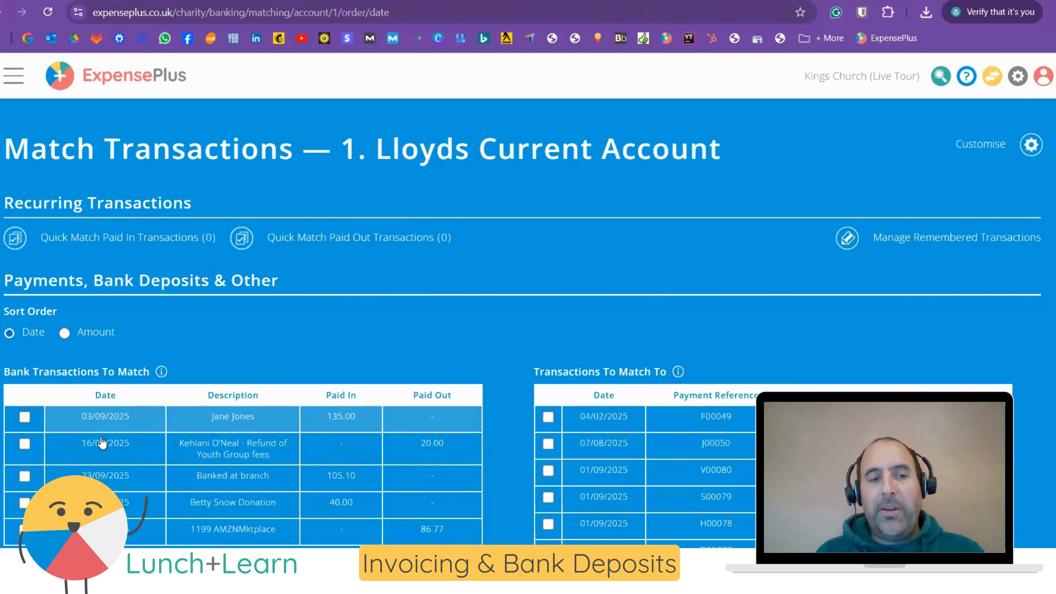
Step: Start a new transaction of type Invoice Payment for the 03/09/2025 bank receipt of 135.00
{"action": "left_click", "coordinate": [25, 417]}
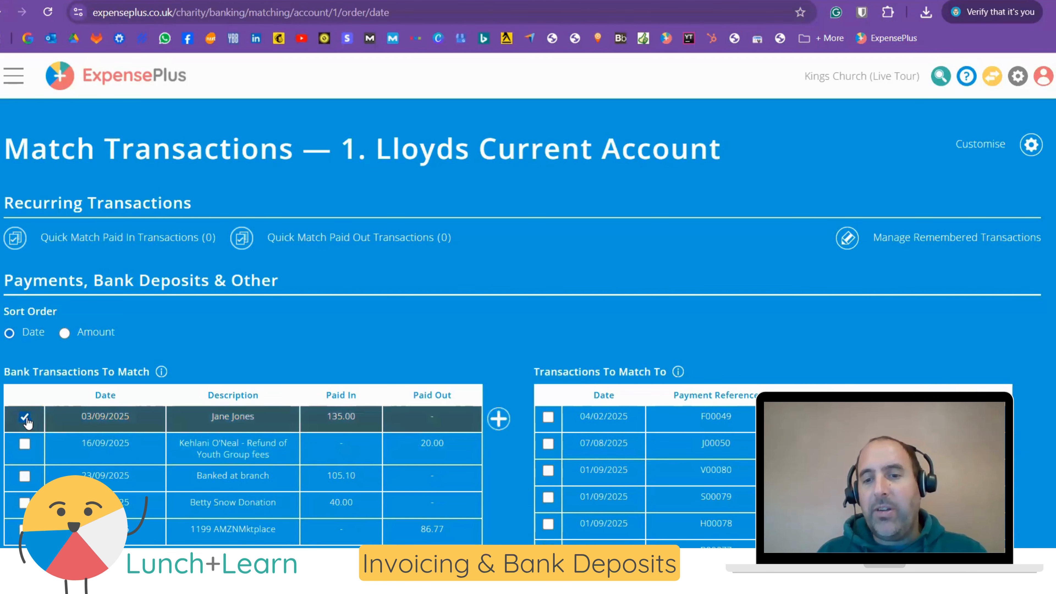
{"action": "left_click", "coordinate": [548, 443]}
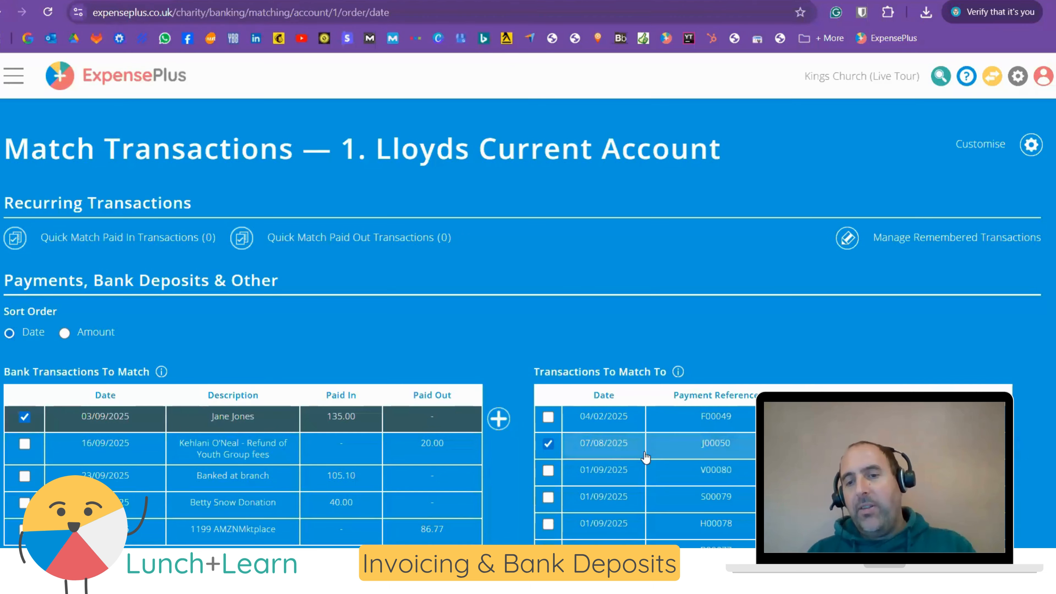
{"action": "left_click", "coordinate": [548, 443]}
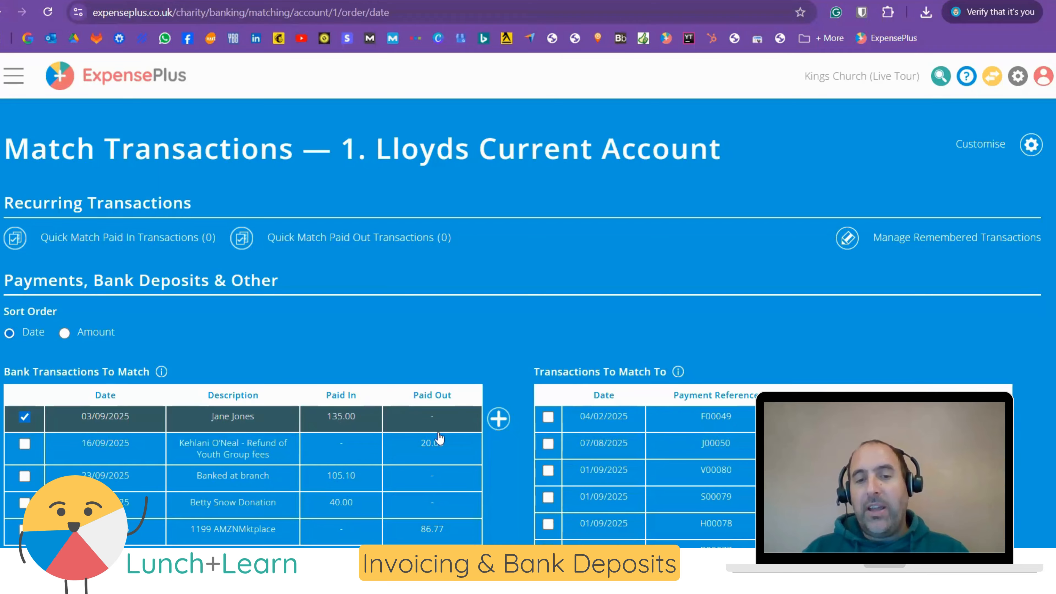
{"action": "left_click", "coordinate": [498, 419]}
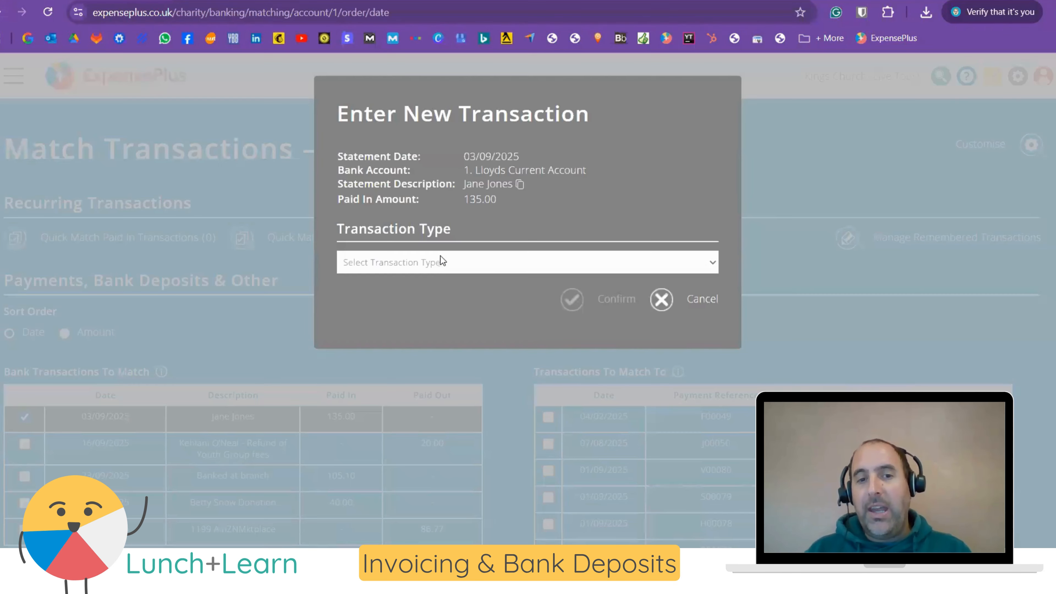
{"action": "left_click", "coordinate": [431, 268]}
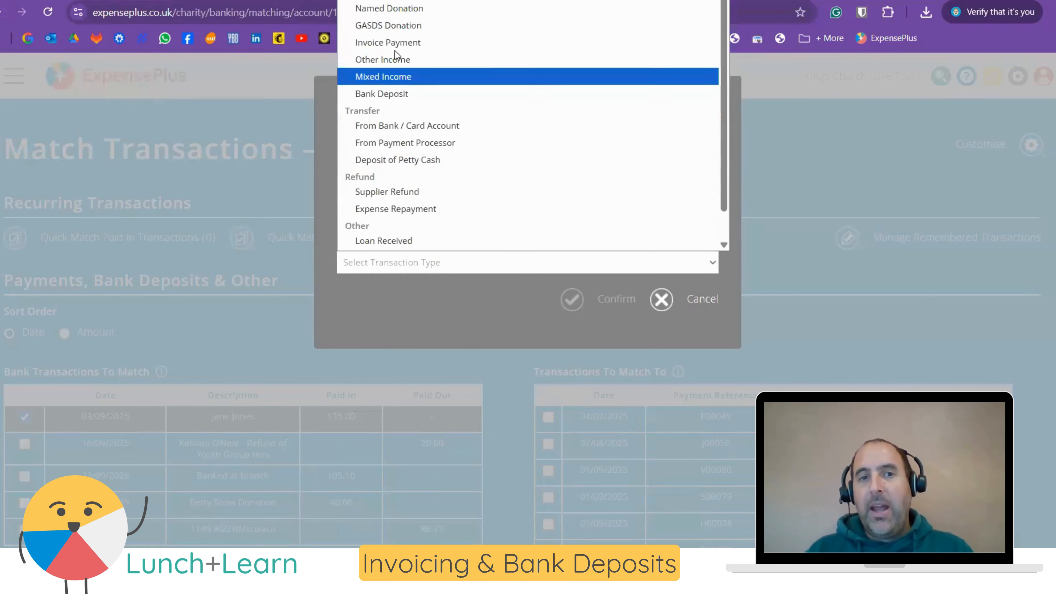
{"action": "left_click", "coordinate": [397, 47]}
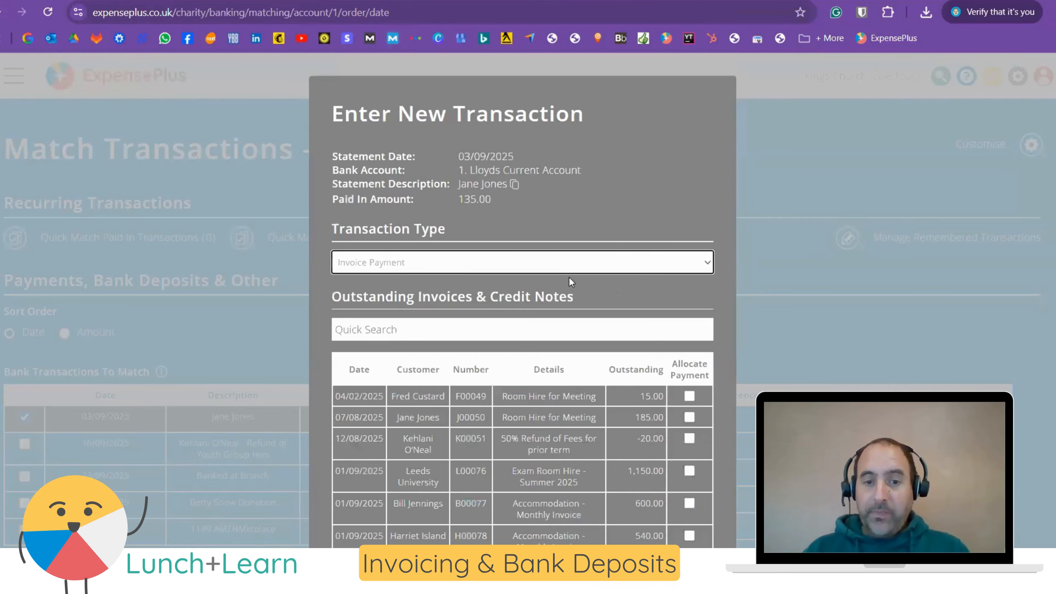
{"action": "scroll", "coordinate": [572, 297], "scroll_direction": "down", "scroll_amount": 3}
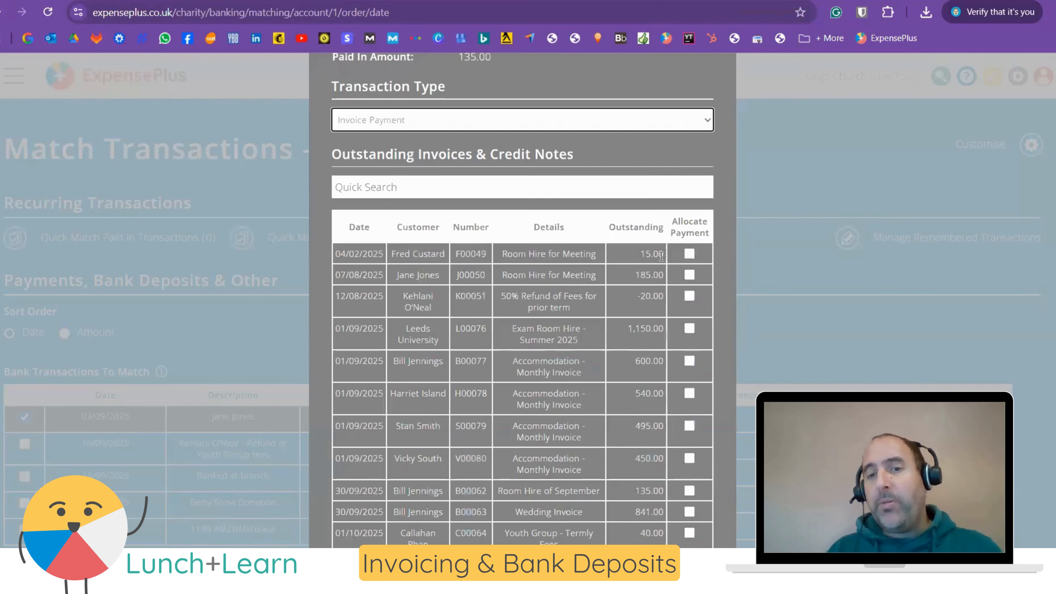
{"action": "left_click", "coordinate": [688, 254]}
{"action": "left_click", "coordinate": [688, 274]}
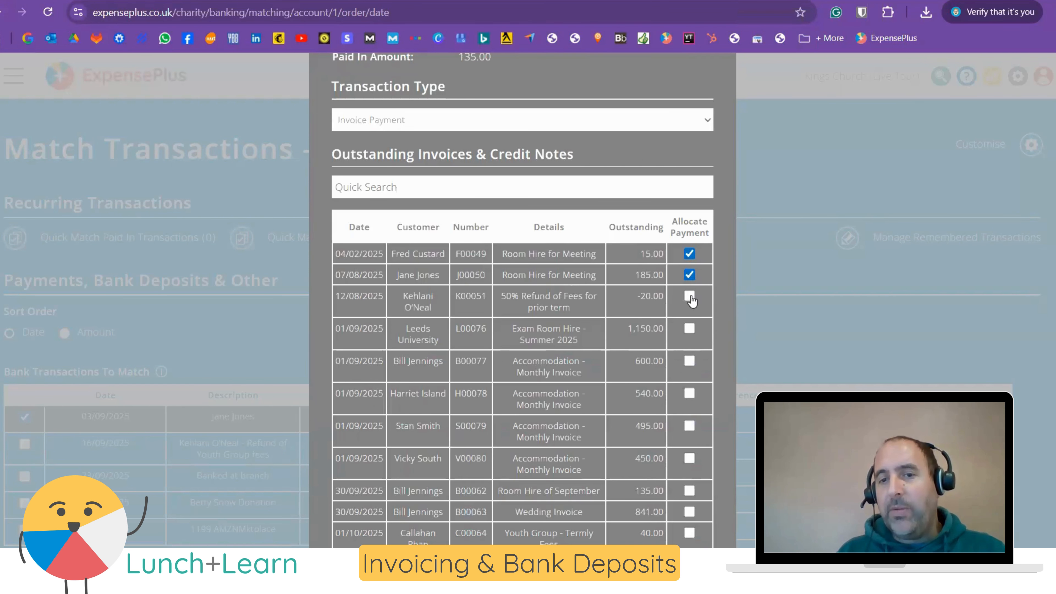
{"action": "left_click", "coordinate": [689, 297]}
{"action": "left_click", "coordinate": [689, 272]}
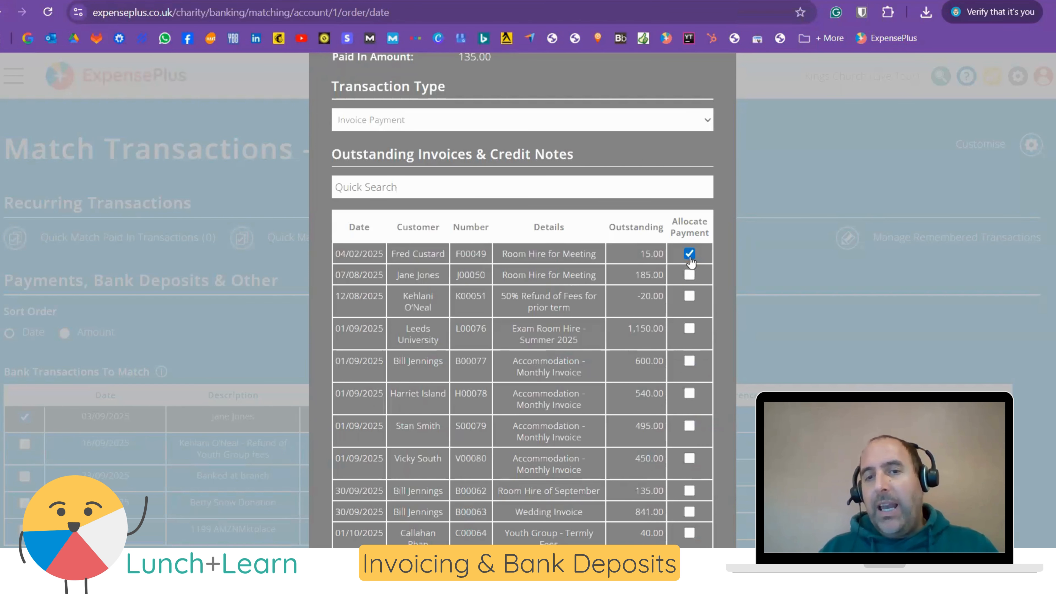
{"action": "left_click", "coordinate": [689, 257]}
{"action": "scroll", "coordinate": [672, 293], "scroll_direction": "down", "scroll_amount": 7}
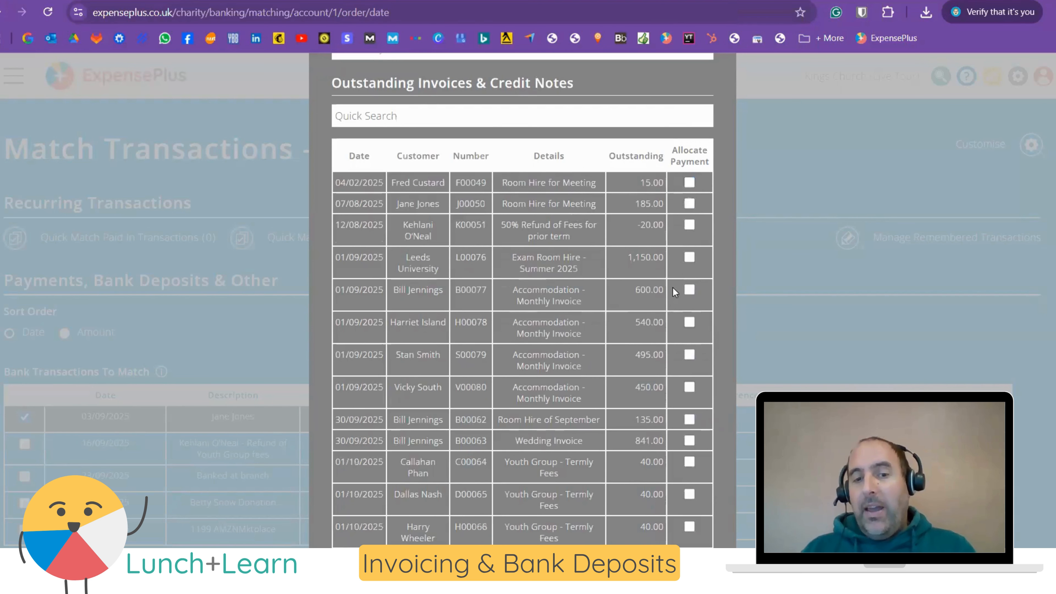
{"action": "scroll", "coordinate": [669, 291], "scroll_direction": "down", "scroll_amount": 3}
{"action": "scroll", "coordinate": [665, 284], "scroll_direction": "up", "scroll_amount": 13}
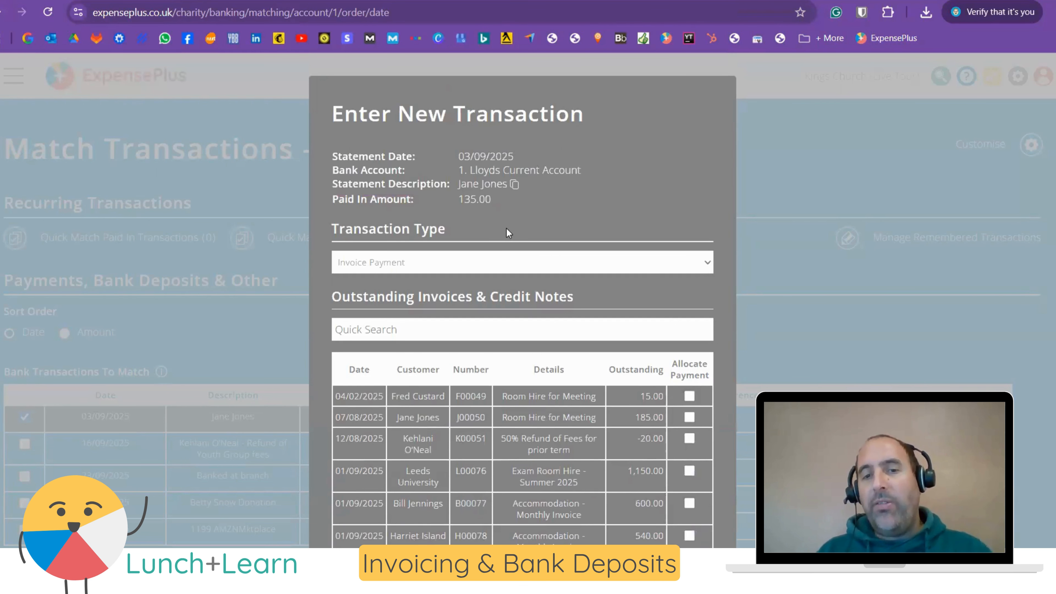
Step: Switch to partial payment allocation and filter the outstanding invoices by the payer's surname
{"action": "scroll", "coordinate": [501, 285], "scroll_direction": "down", "scroll_amount": 13}
{"action": "left_click", "coordinate": [389, 342]}
{"action": "scroll", "coordinate": [440, 291], "scroll_direction": "up", "scroll_amount": 13}
{"action": "left_click", "coordinate": [440, 254]}
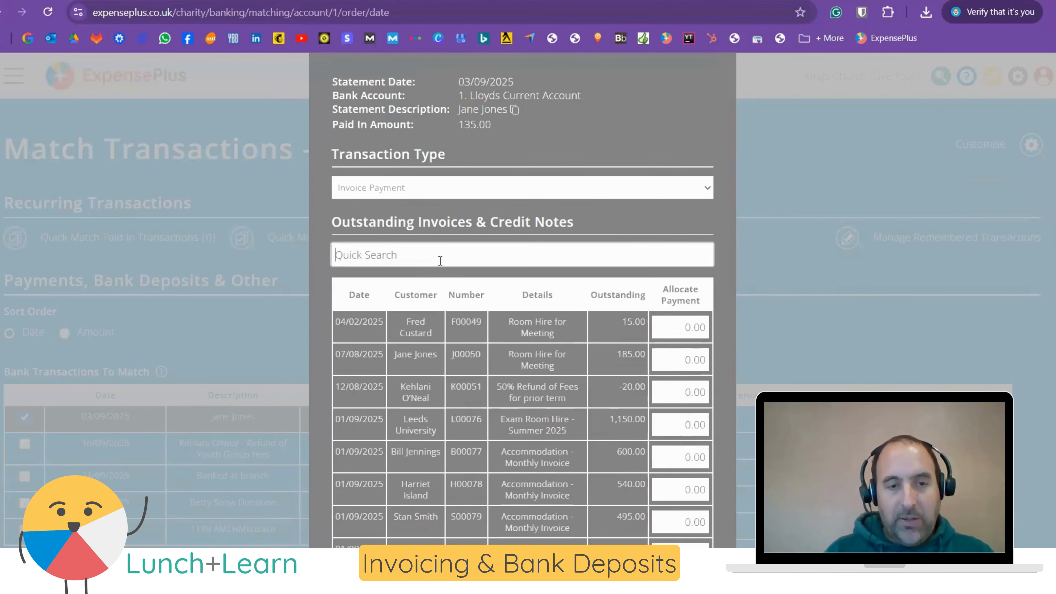
{"action": "type", "text": "jone"}
{"action": "type", "text": "s"}
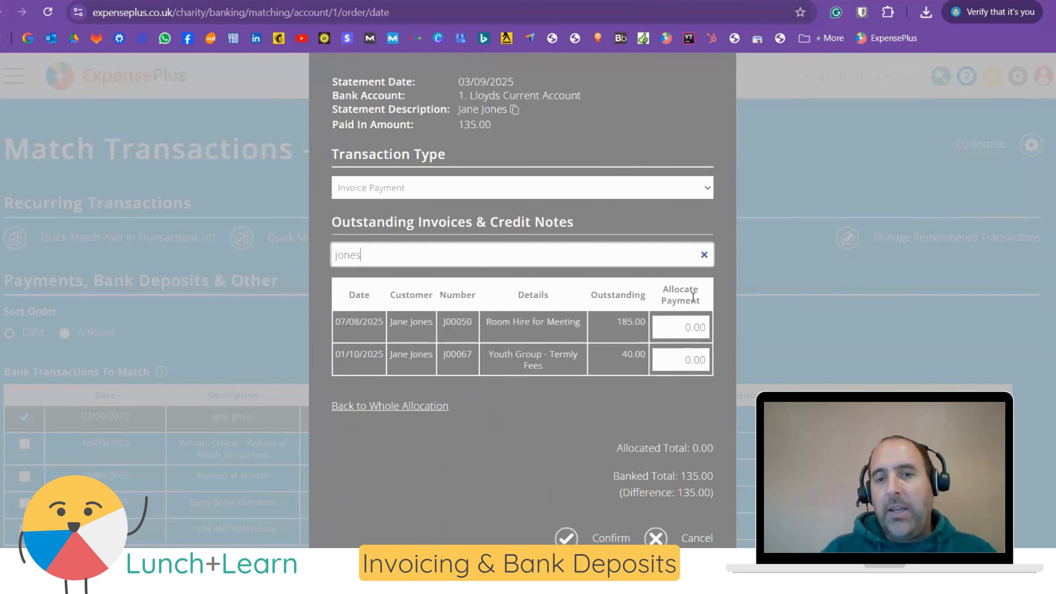
Step: Allocate 135.00 to the payer's 07/08/2025 Room Hire for Meeting invoice and confirm the transaction
{"action": "left_click", "coordinate": [688, 327]}
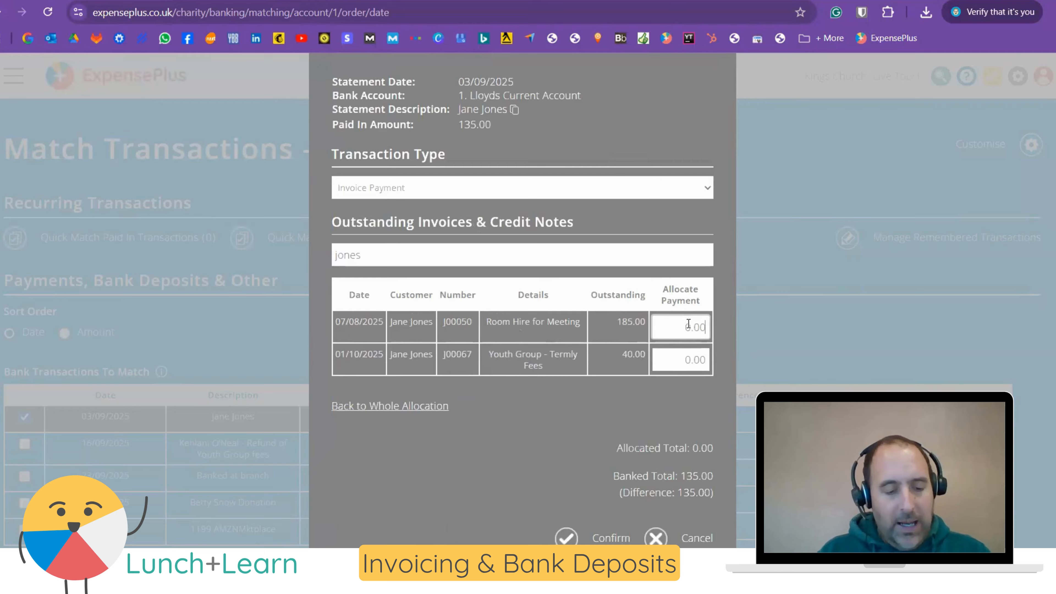
{"action": "key", "text": "BackSpace"}
{"action": "key", "text": "BackSpace"}
{"action": "key", "text": "BackSpace"}
{"action": "key", "text": "BackSpace"}
{"action": "type", "text": "1355"}
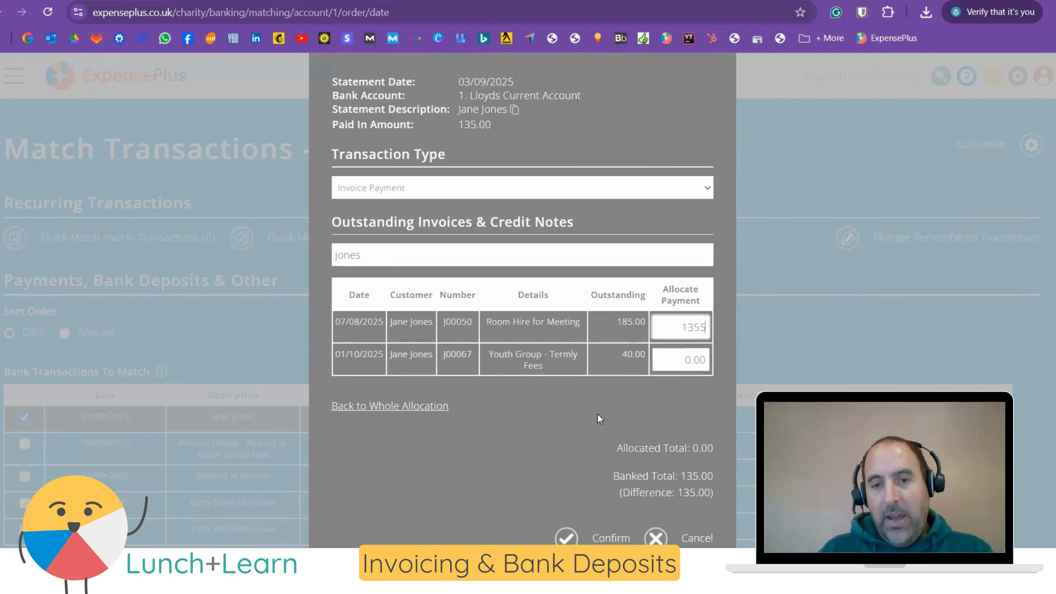
{"action": "left_click", "coordinate": [561, 450]}
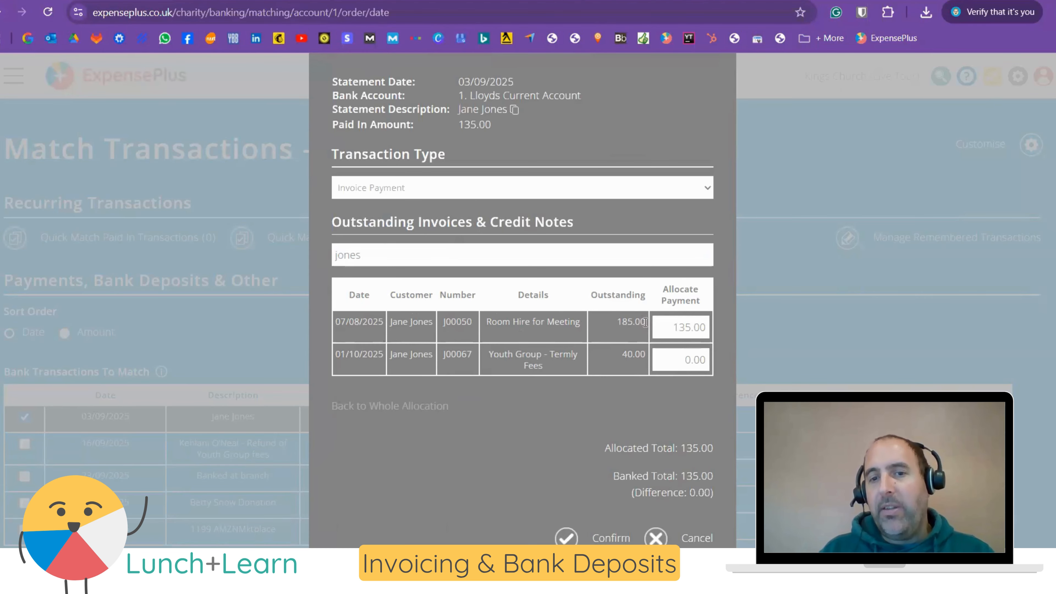
{"action": "scroll", "coordinate": [611, 478], "scroll_direction": "down", "scroll_amount": 2}
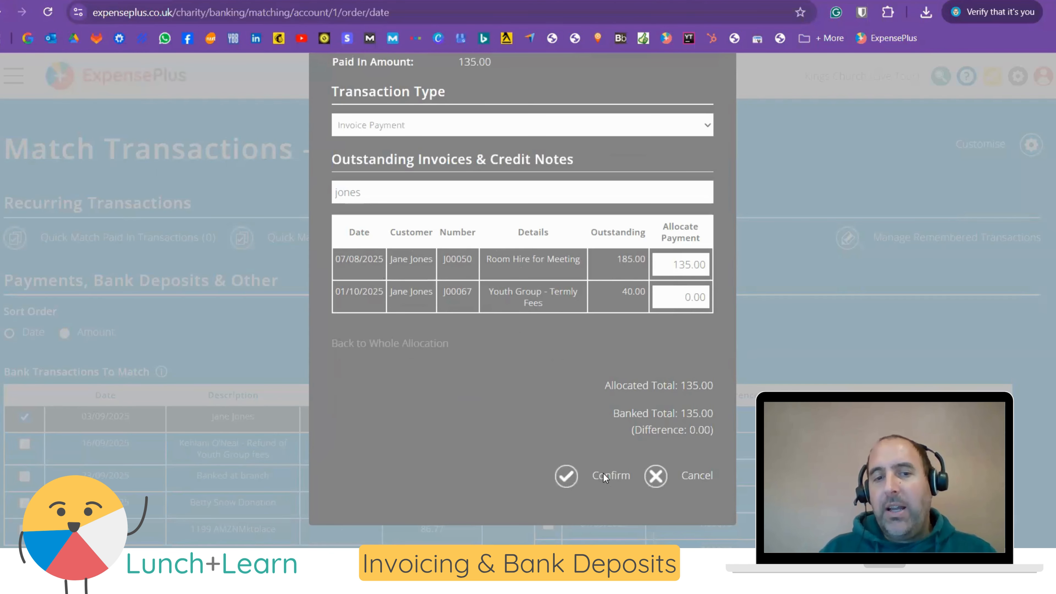
{"action": "left_click", "coordinate": [603, 473]}
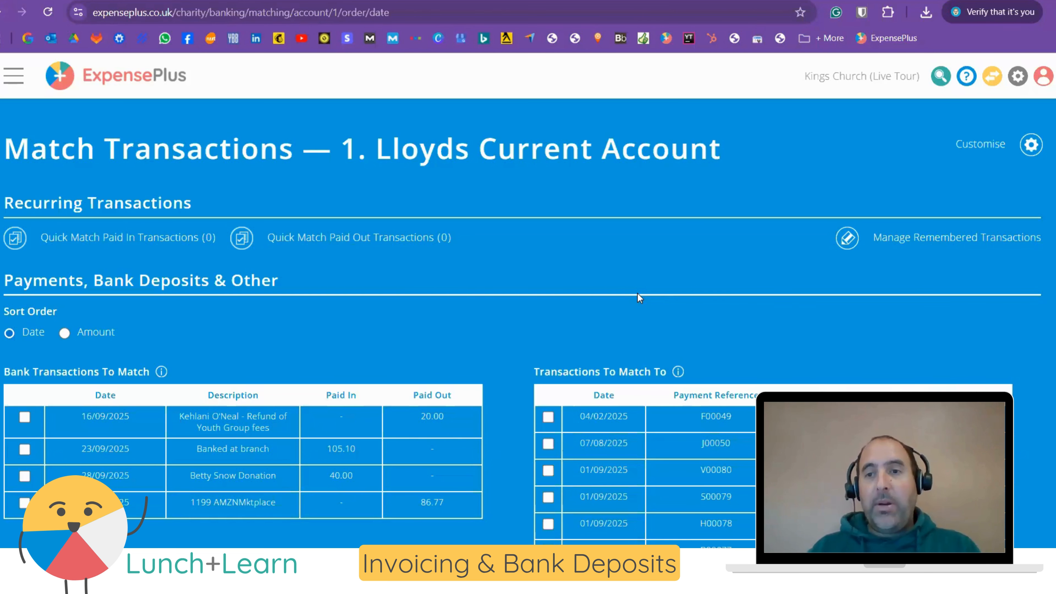
Step: View the Bank Reconciliation help article and return to the transaction matching page
{"action": "left_click", "coordinate": [966, 76]}
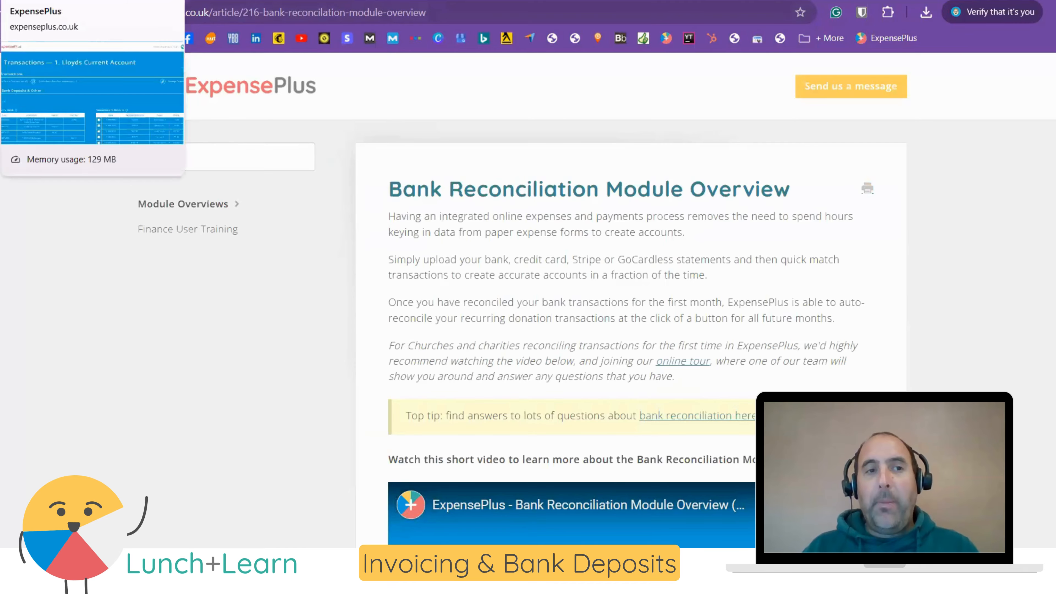
{"action": "left_click", "coordinate": [54, 1]}
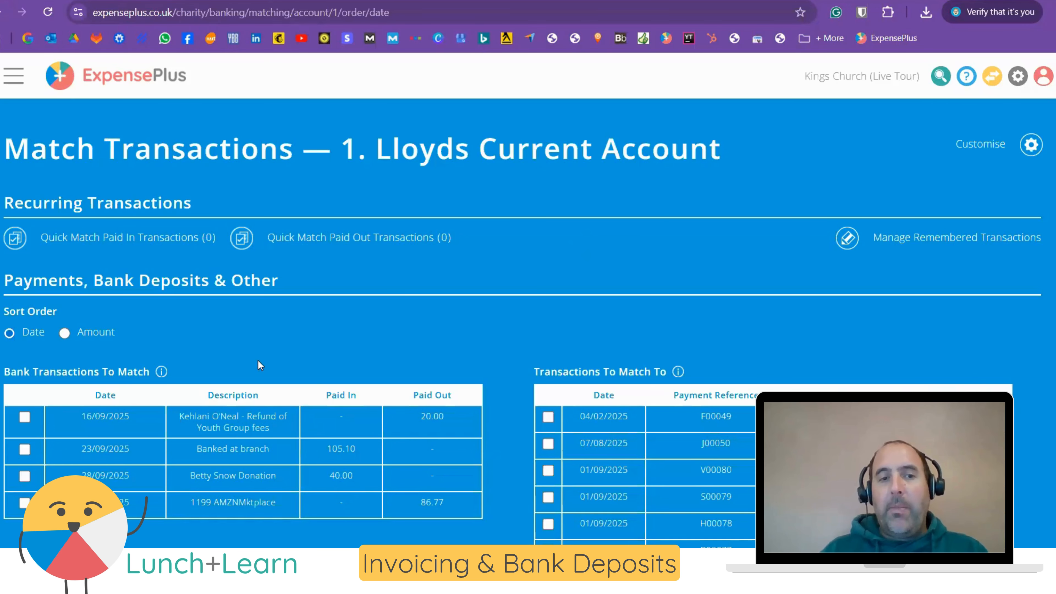
Step: Go to invoicing and choose to write off the 04/02/2025 Room Hire for Meeting invoice as bad debt
{"action": "left_click", "coordinate": [14, 76]}
{"action": "left_click", "coordinate": [45, 220]}
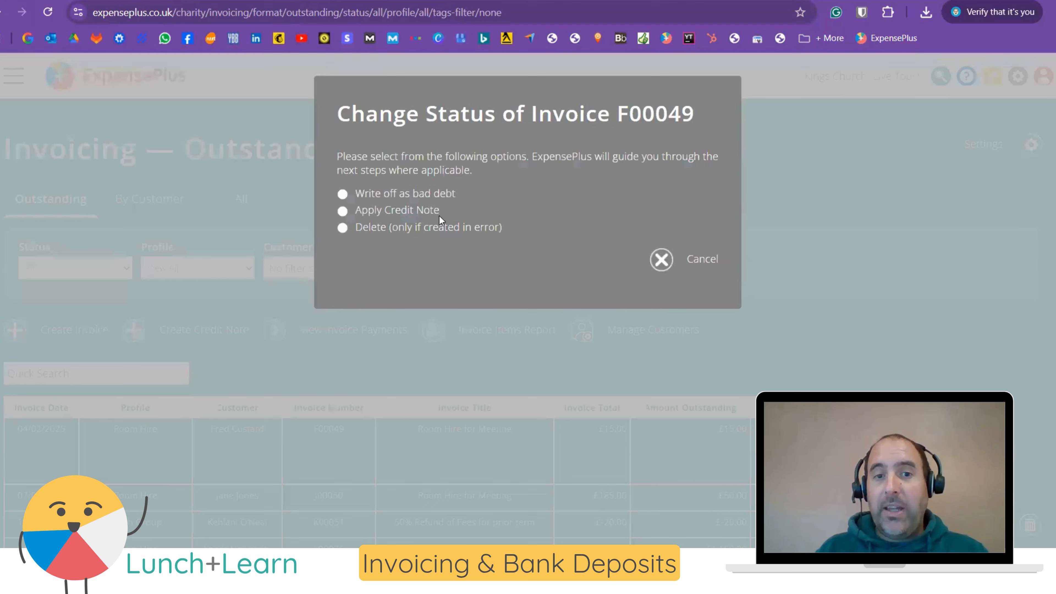
{"action": "left_click", "coordinate": [401, 193]}
{"action": "left_click", "coordinate": [590, 263]}
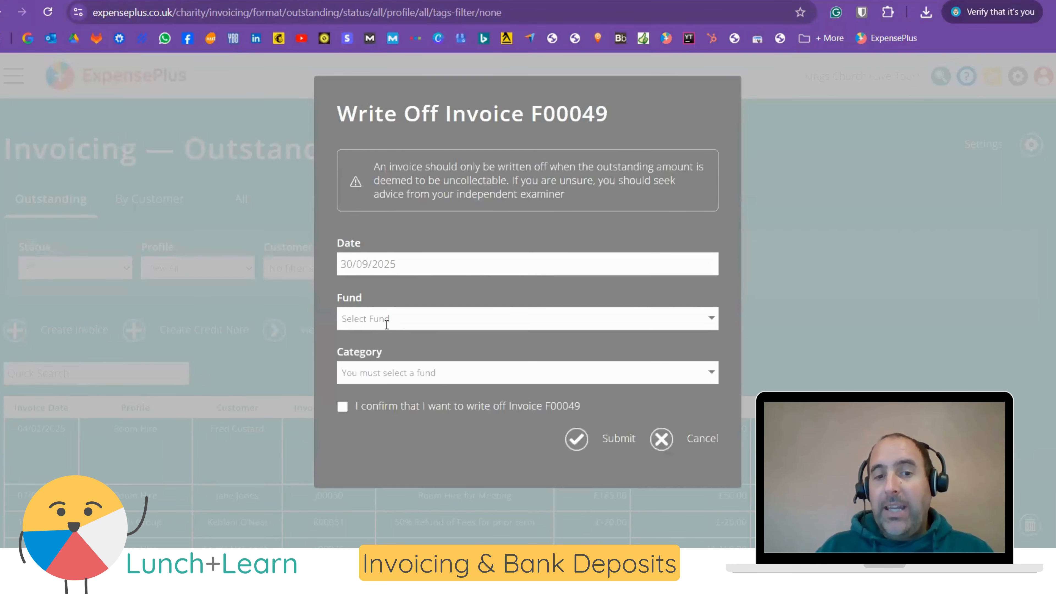
Step: Write off the invoice against the General fund with category Z. Other: Transactions to be re-coded, confirming the write-off
{"action": "left_click", "coordinate": [387, 328]}
{"action": "left_click", "coordinate": [378, 346]}
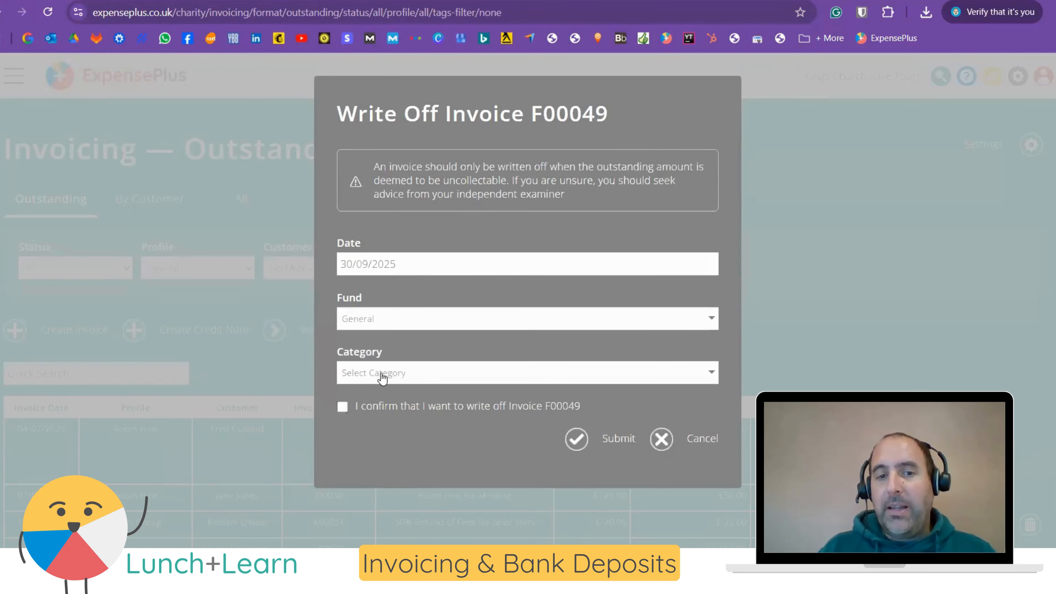
{"action": "left_click", "coordinate": [379, 372]}
{"action": "scroll", "coordinate": [446, 442], "scroll_direction": "down", "scroll_amount": 10}
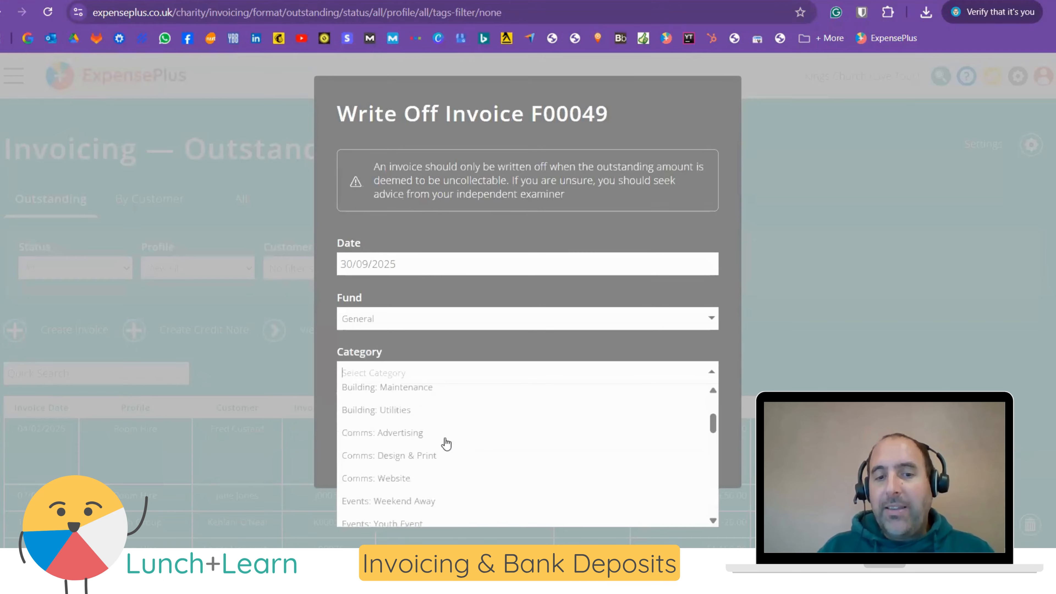
{"action": "scroll", "coordinate": [446, 443], "scroll_direction": "down", "scroll_amount": 4}
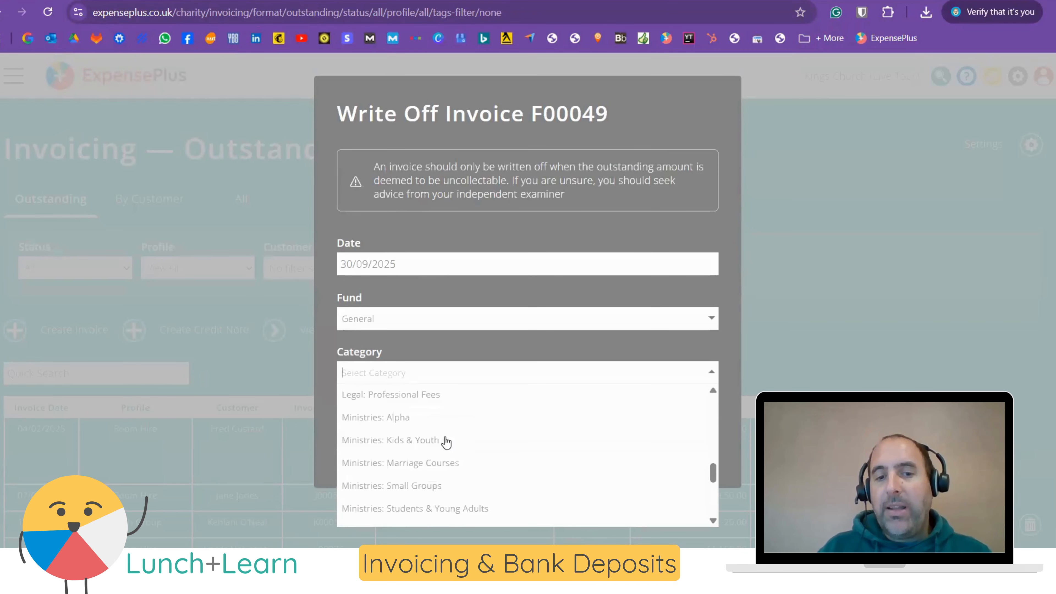
{"action": "type", "text": "oth"}
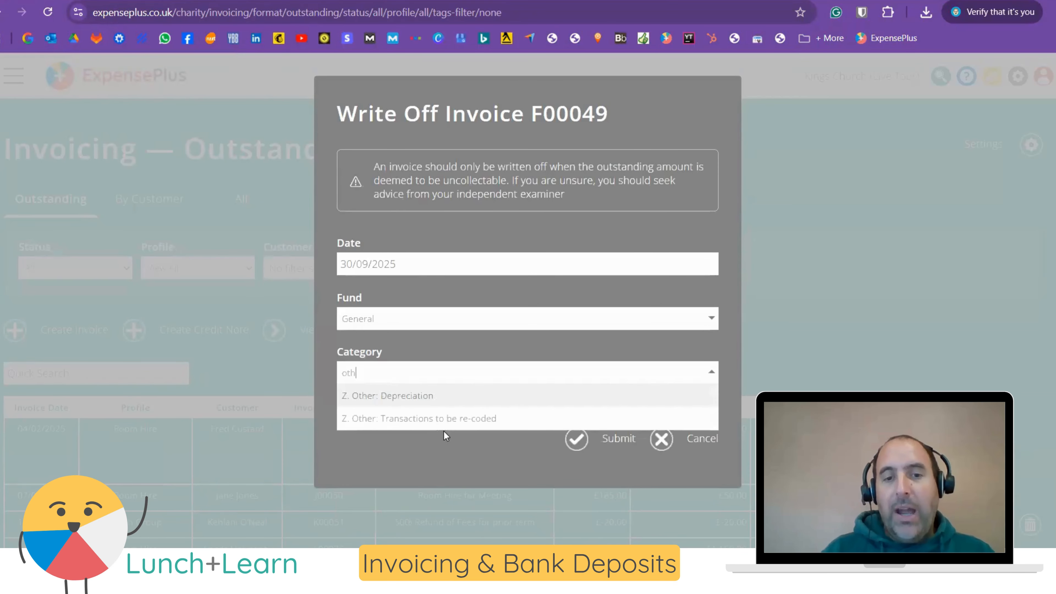
{"action": "left_click", "coordinate": [448, 418]}
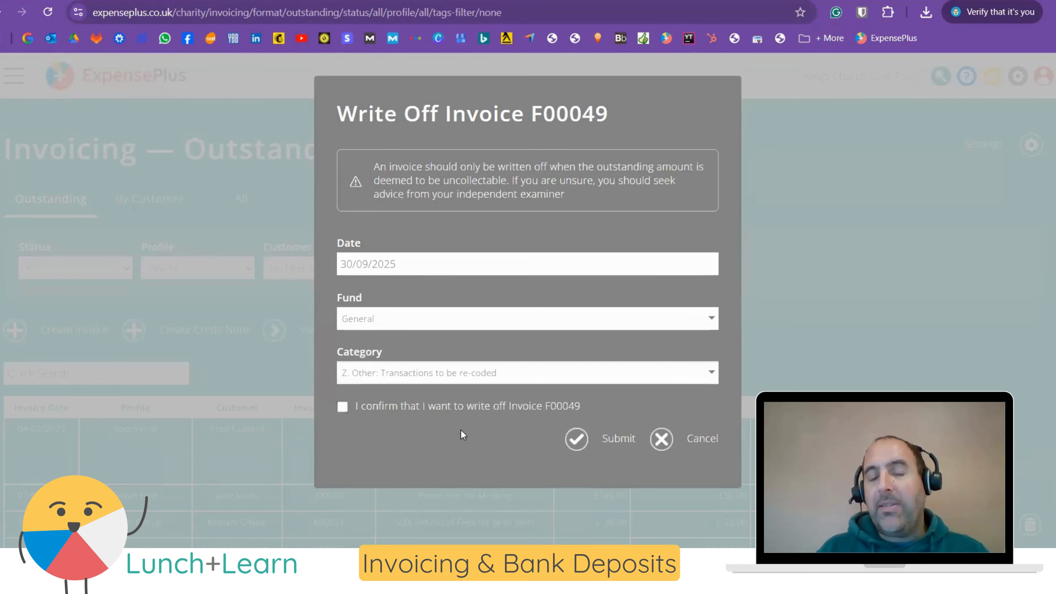
{"action": "left_click", "coordinate": [446, 406]}
{"action": "left_click", "coordinate": [597, 444]}
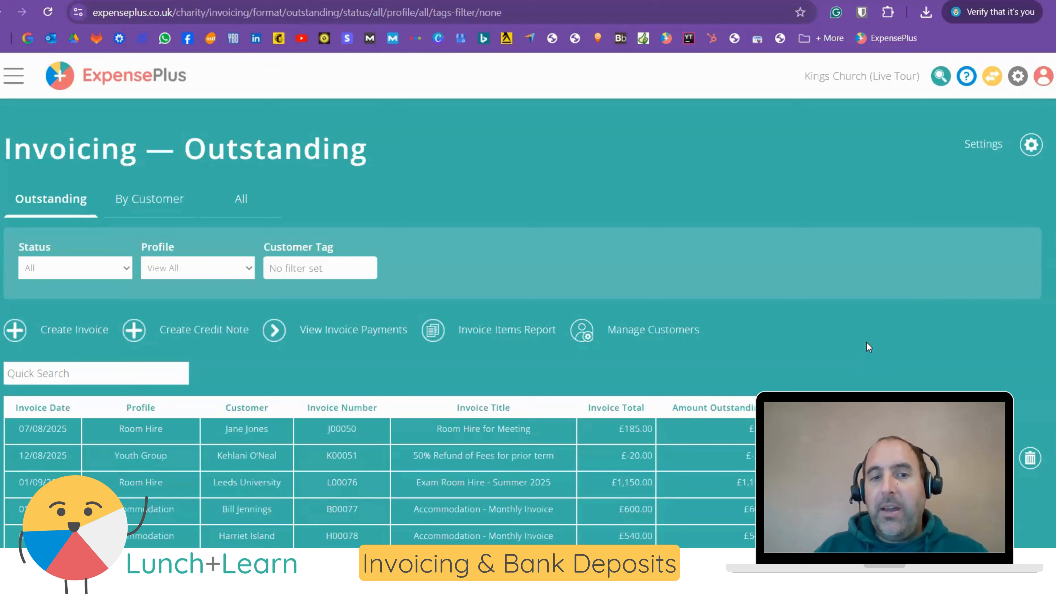
Step: Switch invoicing to the By Customer view and show the customer whose 04/02/2025 invoice was written off
{"action": "left_click", "coordinate": [153, 203]}
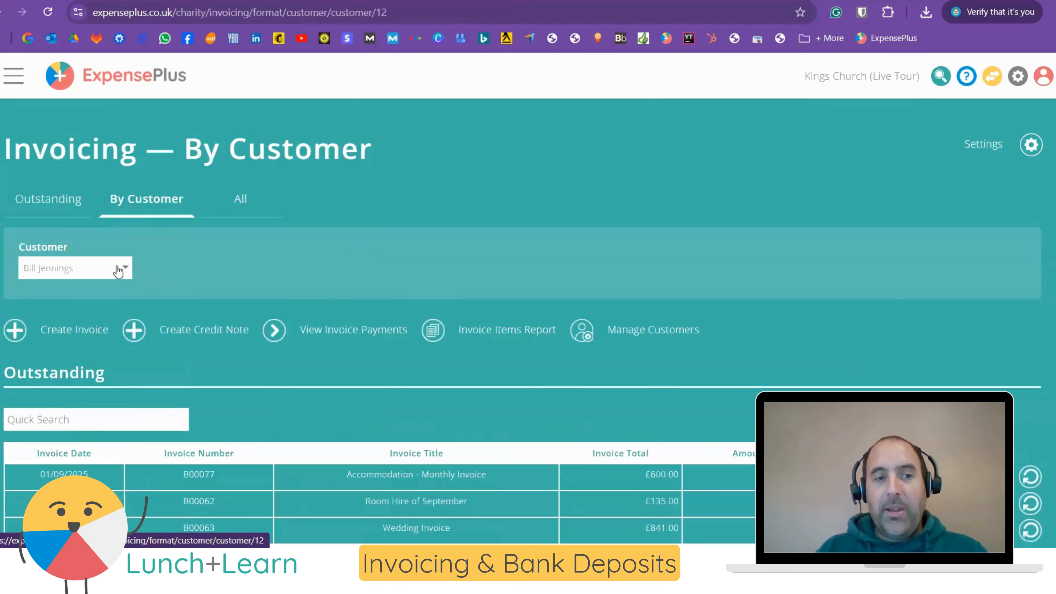
{"action": "scroll", "coordinate": [504, 358], "scroll_direction": "down", "scroll_amount": 7}
{"action": "scroll", "coordinate": [506, 355], "scroll_direction": "up", "scroll_amount": 7}
{"action": "left_click", "coordinate": [75, 268]}
{"action": "left_click", "coordinate": [47, 293]}
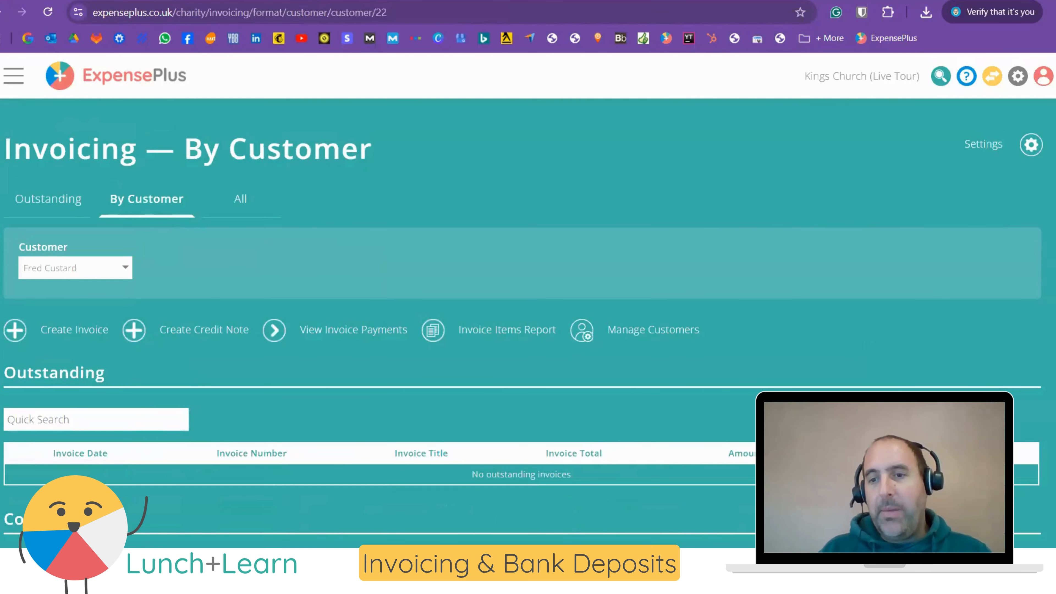
Step: Inspect the undo write-off option for the completed 04/02/2025 invoice and leave it without submitting
{"action": "scroll", "coordinate": [1033, 421], "scroll_direction": "down", "scroll_amount": 5}
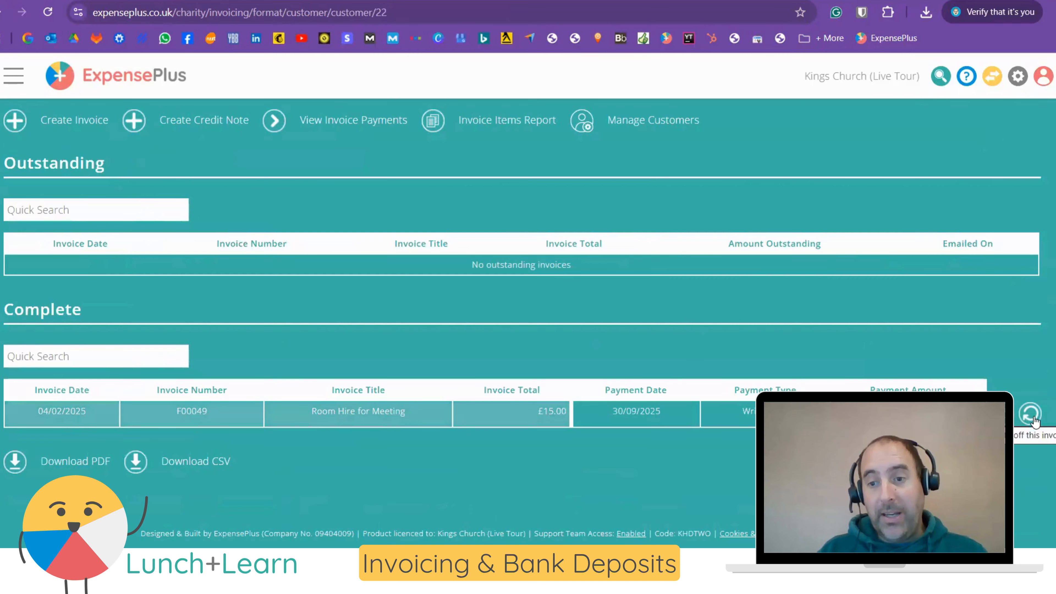
{"action": "left_click", "coordinate": [1030, 413]}
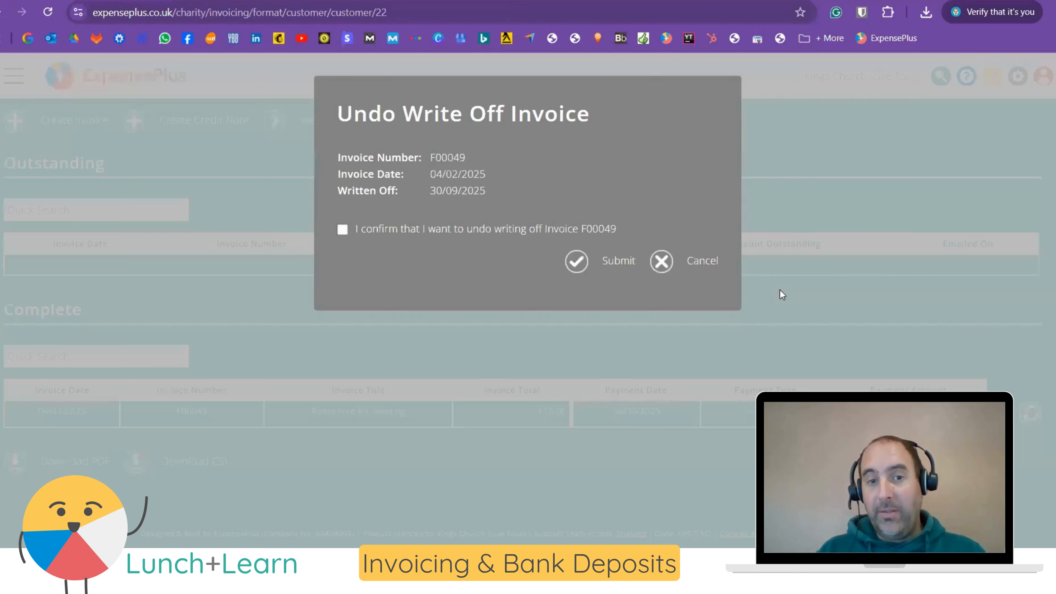
{"action": "left_click", "coordinate": [661, 261]}
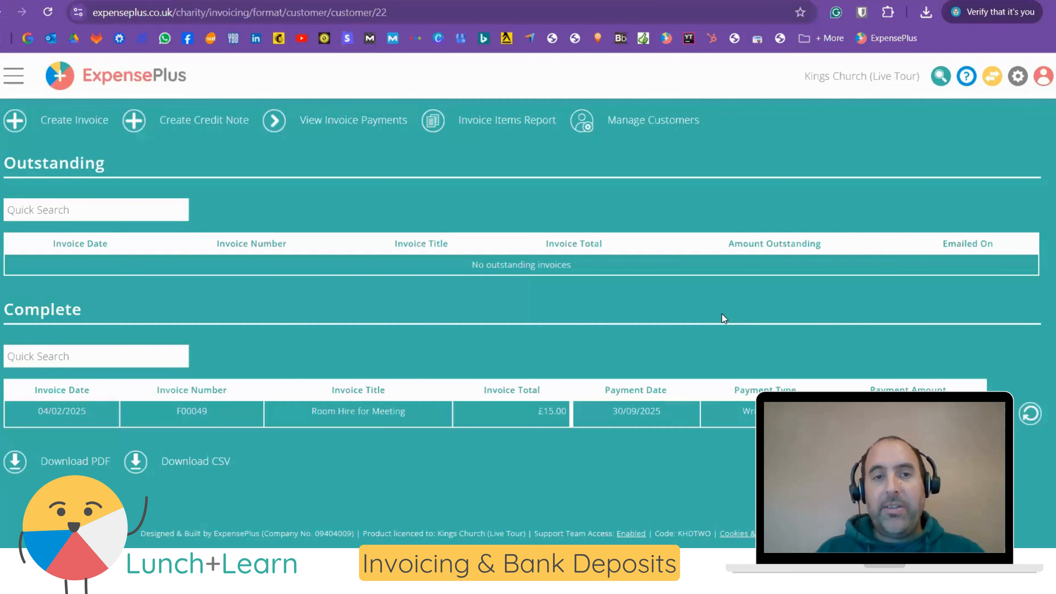
Step: Return to the Outstanding view, look at the options for creating a credit note, and cancel
{"action": "scroll", "coordinate": [90, 173], "scroll_direction": "up", "scroll_amount": 5}
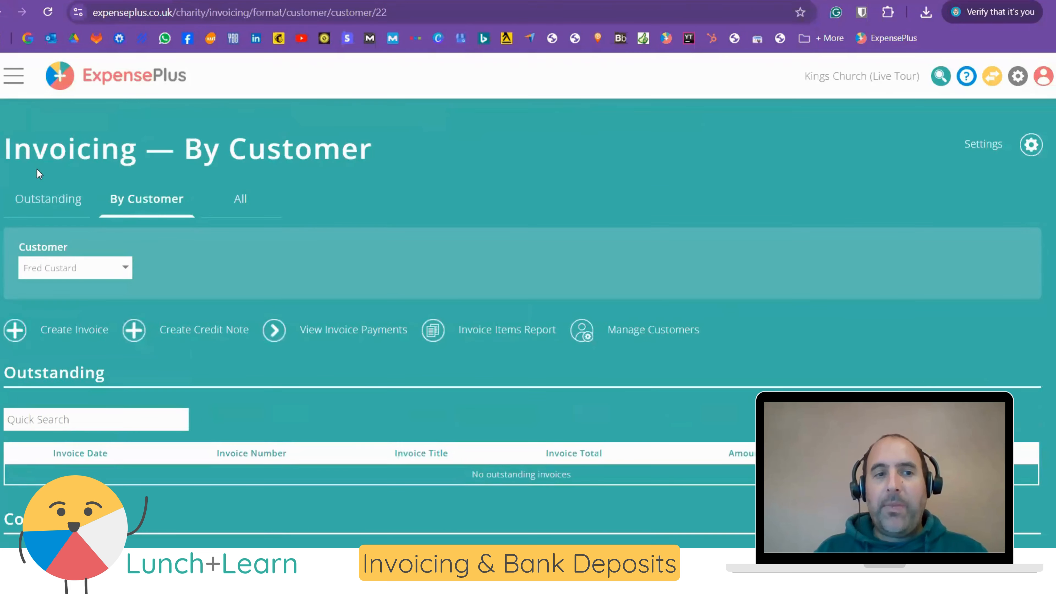
{"action": "left_click", "coordinate": [43, 202]}
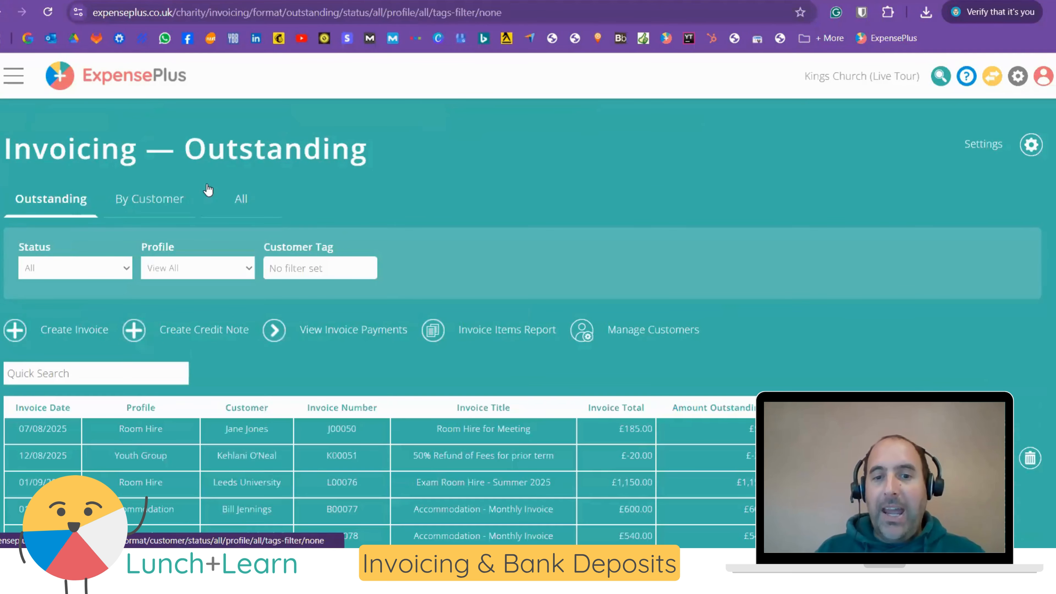
{"action": "scroll", "coordinate": [680, 256], "scroll_direction": "down", "scroll_amount": 2}
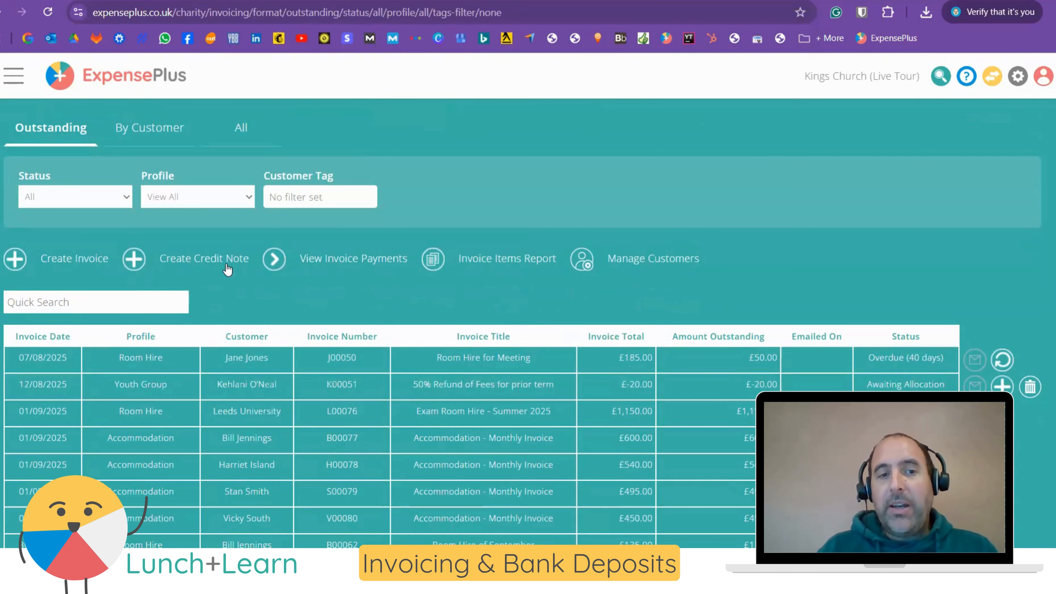
{"action": "left_click", "coordinate": [222, 258]}
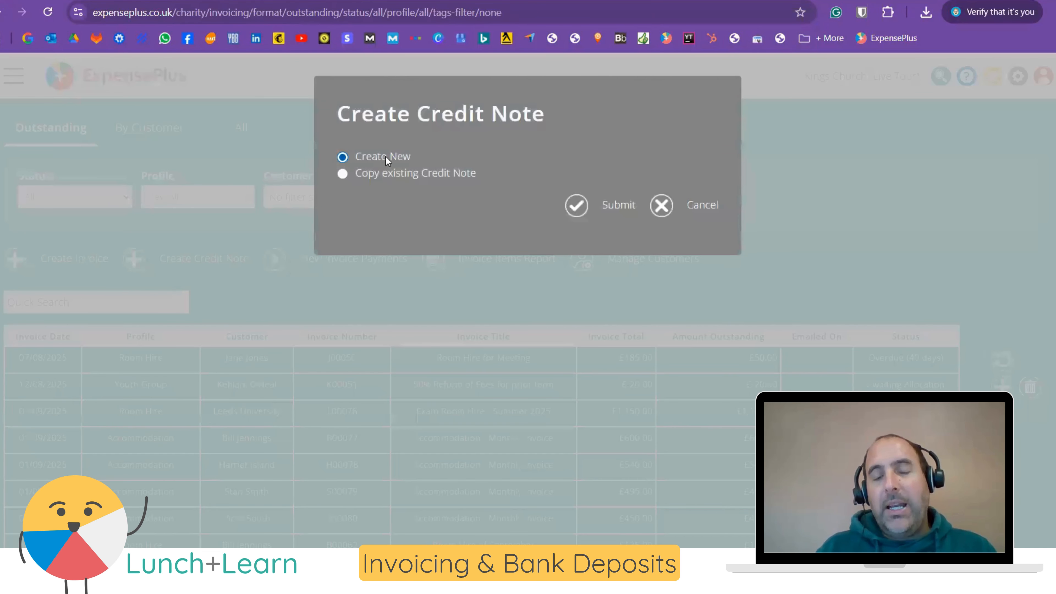
{"action": "left_click", "coordinate": [667, 206]}
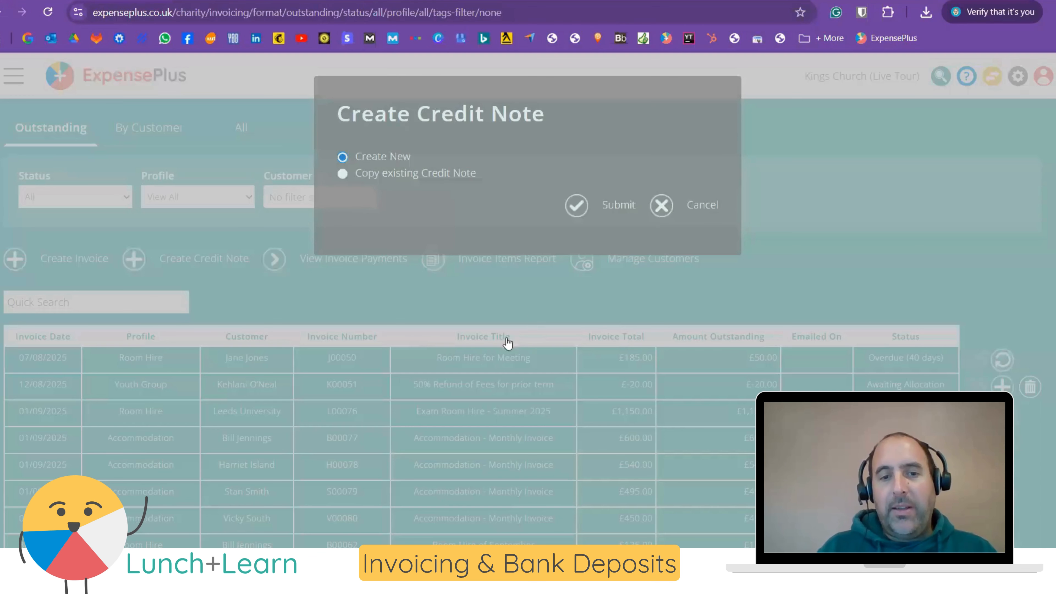
Step: Open the 12/08/2025 credit note titled 50% Refund of Fees for prior term and review its details and items
{"action": "left_click", "coordinate": [490, 387]}
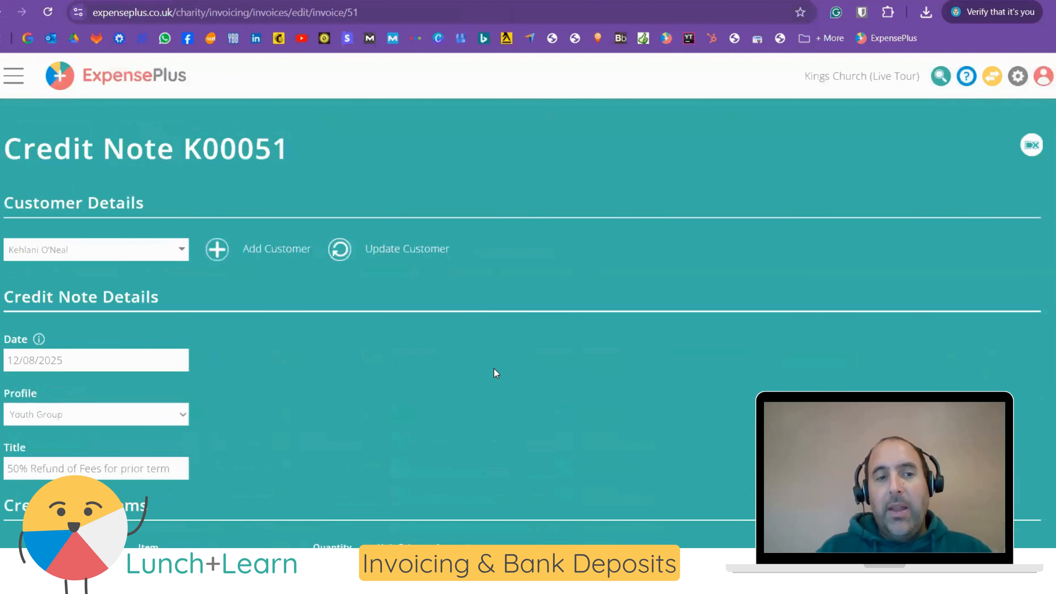
{"action": "scroll", "coordinate": [497, 374], "scroll_direction": "down", "scroll_amount": 5}
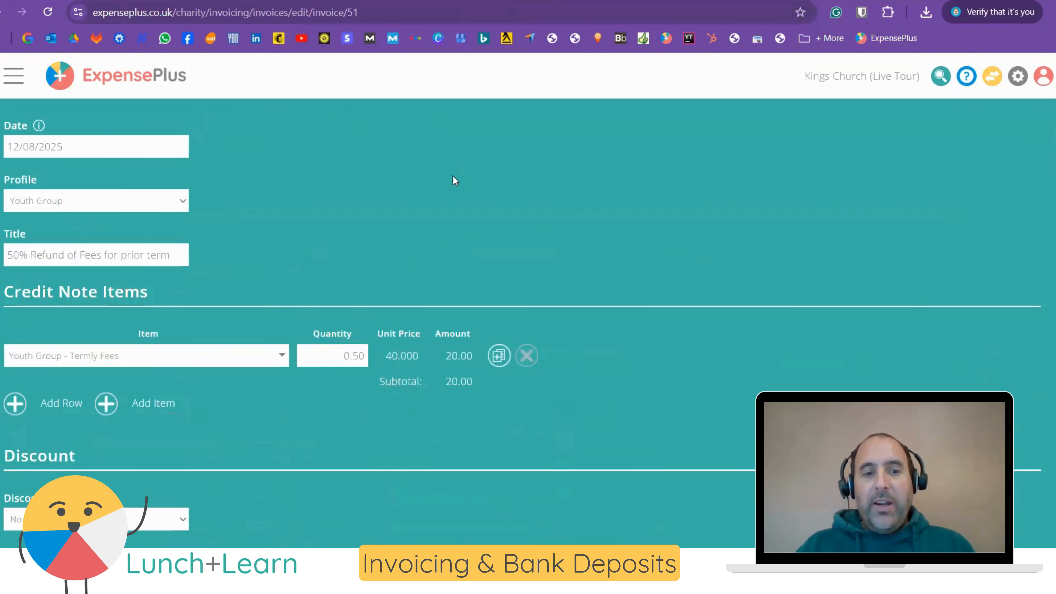
{"action": "scroll", "coordinate": [454, 181], "scroll_direction": "down", "scroll_amount": 3}
{"action": "scroll", "coordinate": [455, 181], "scroll_direction": "down", "scroll_amount": 1}
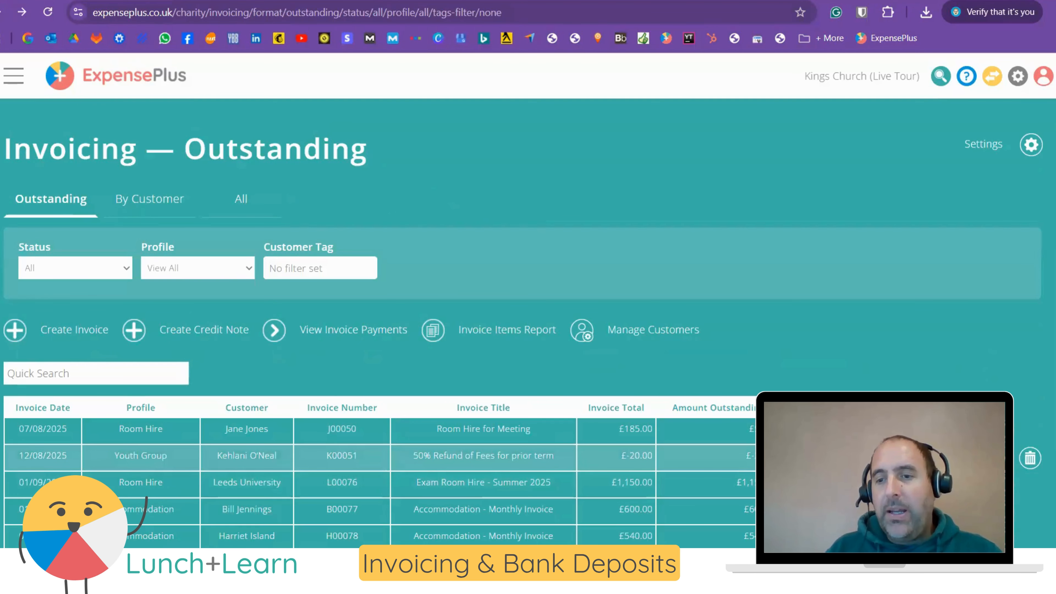
Step: Try allocating 20.00 of the 50% Refund of Fees credit note to the same customer's Youth Group - Termly Fees invoice, and cancel
{"action": "left_click", "coordinate": [1002, 458]}
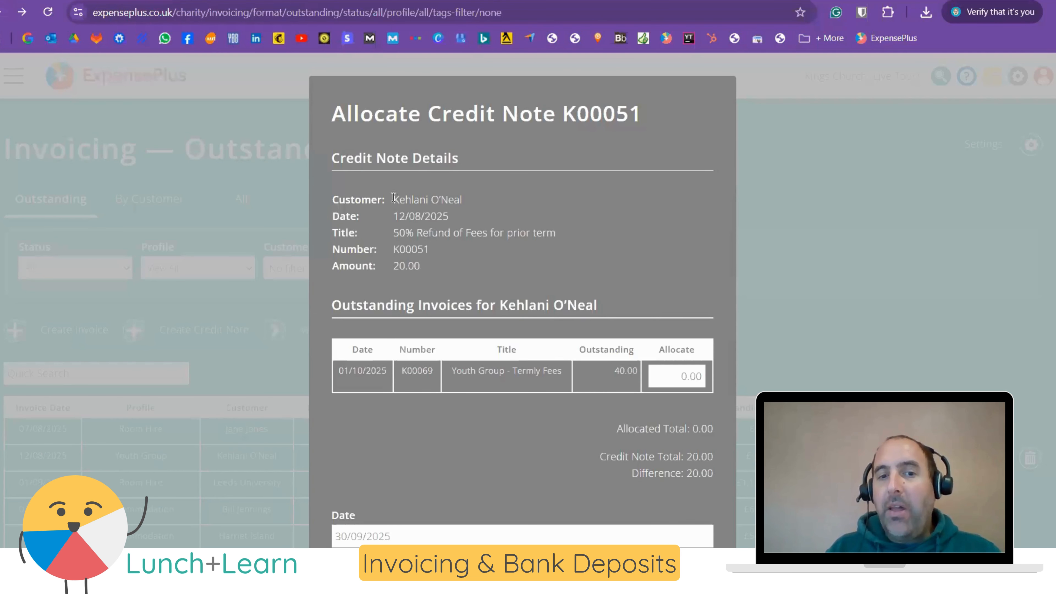
{"action": "left_click_drag", "start_coordinate": [395, 196], "coordinate": [491, 194]}
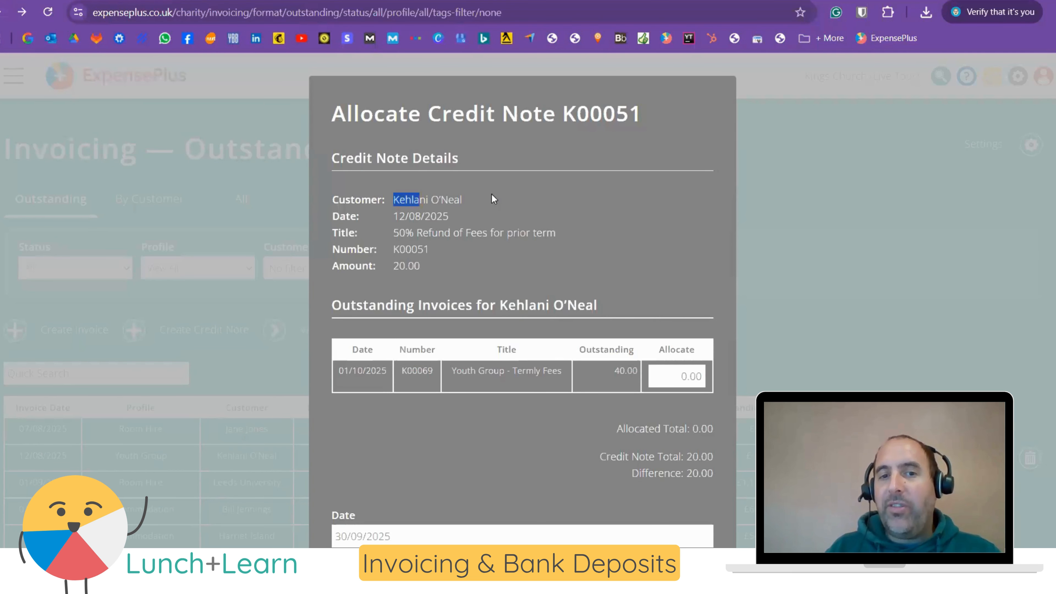
{"action": "left_click", "coordinate": [685, 378]}
{"action": "type", "text": "20"}
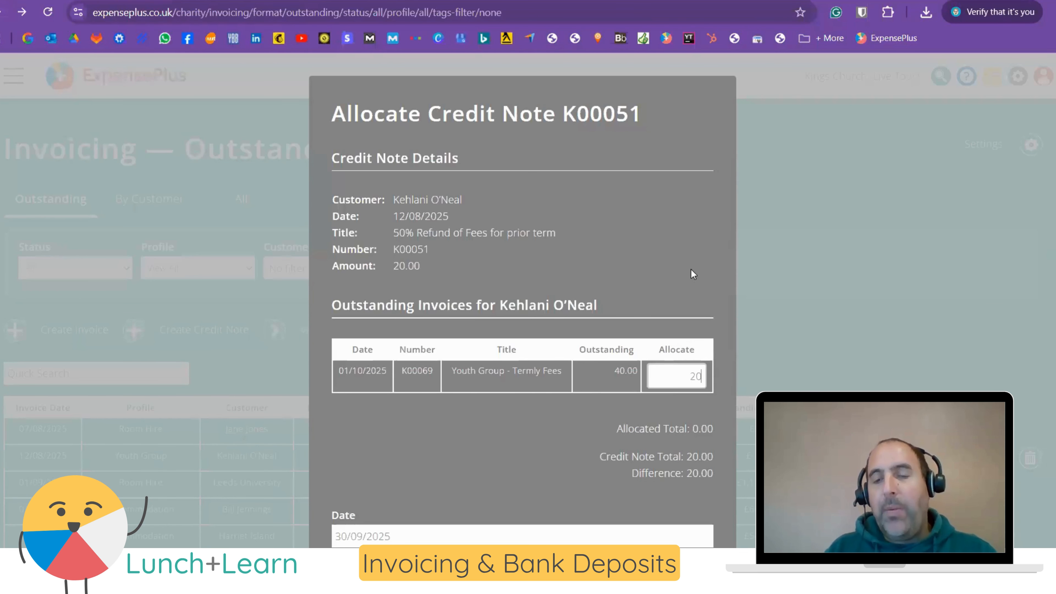
{"action": "left_click", "coordinate": [690, 270]}
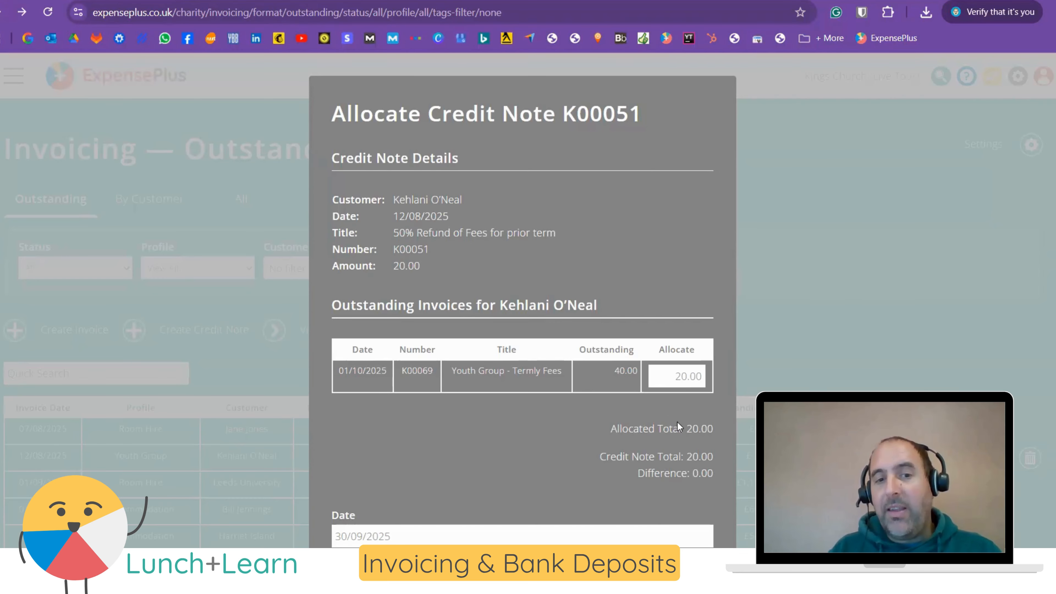
{"action": "scroll", "coordinate": [681, 421], "scroll_direction": "down", "scroll_amount": 2}
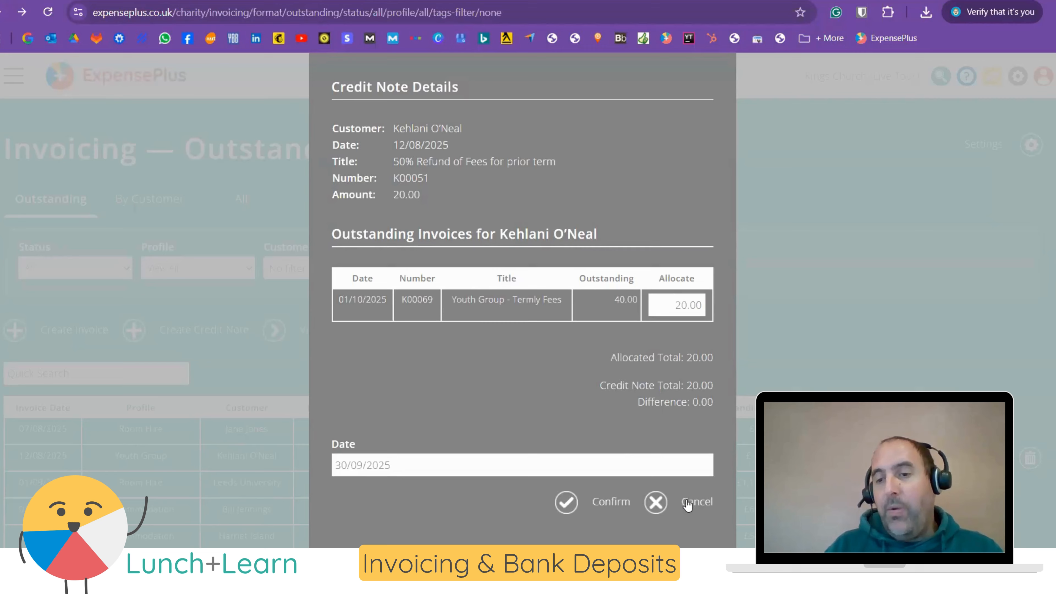
{"action": "left_click", "coordinate": [687, 503]}
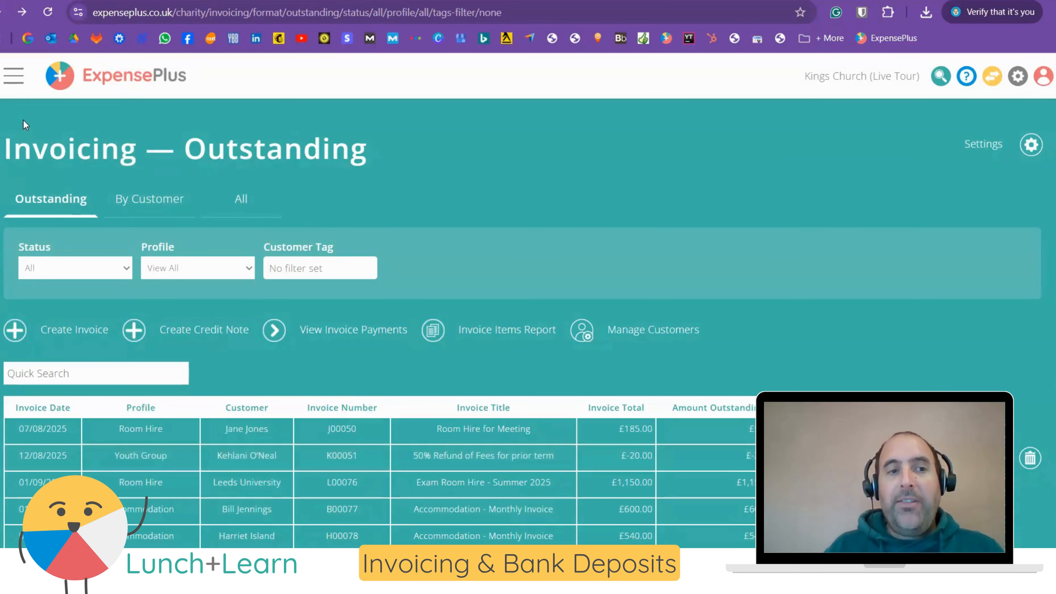
Step: In transaction matching for the Lloyds Current Account, enter the 16/09/2025 youth group fees refund as a Payment of Credit Note
{"action": "left_click", "coordinate": [14, 81]}
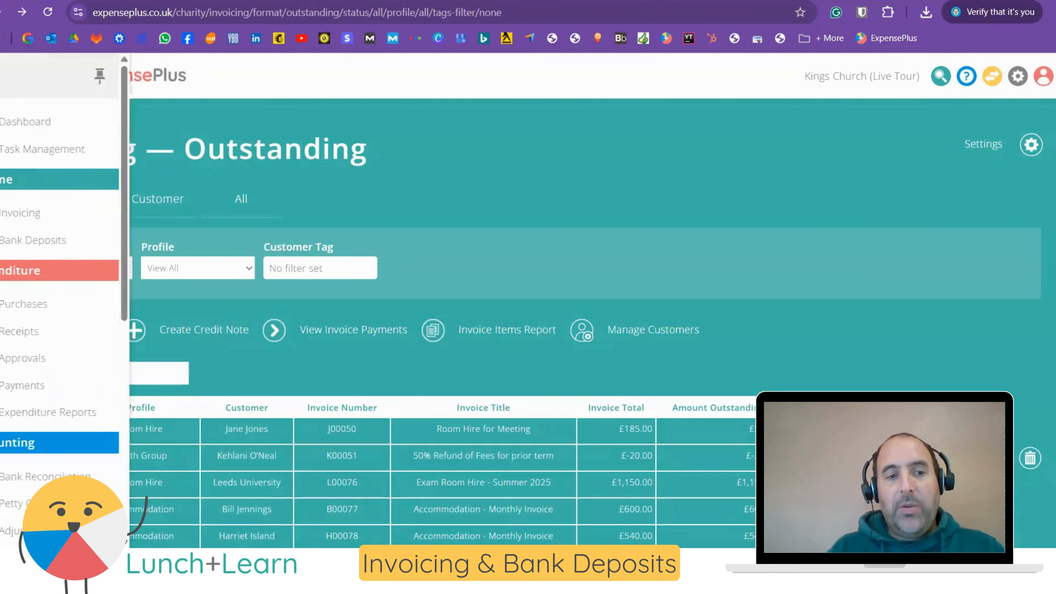
{"action": "left_click", "coordinate": [100, 472]}
{"action": "left_click", "coordinate": [956, 366]}
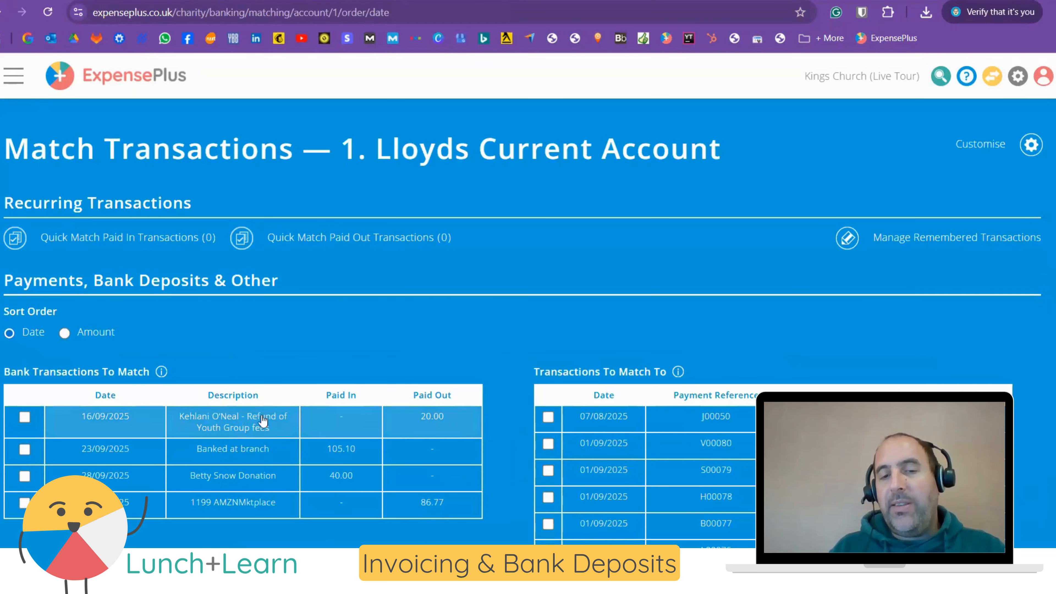
{"action": "left_click", "coordinate": [188, 433]}
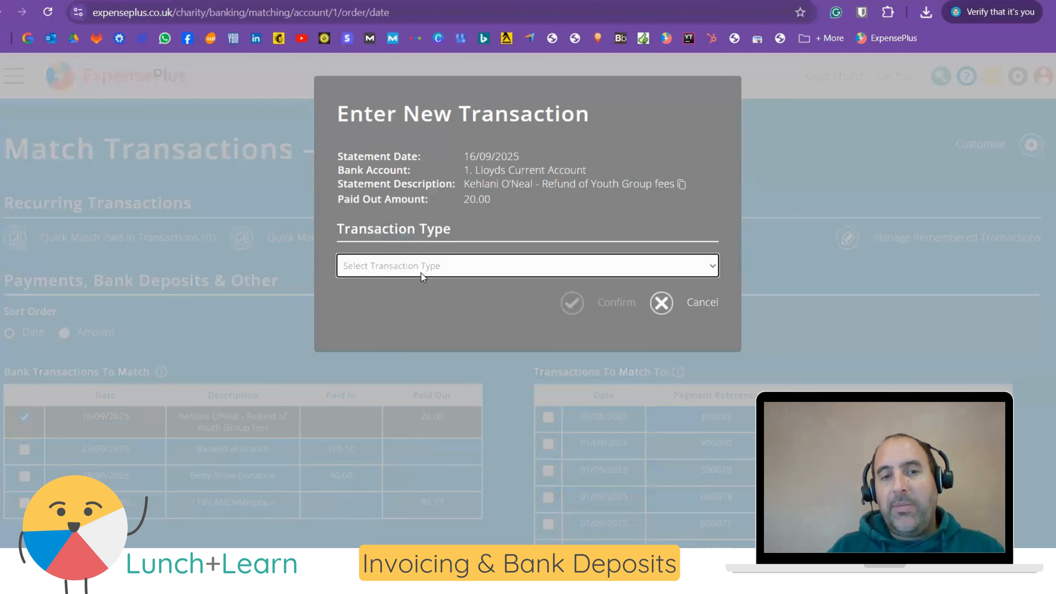
{"action": "left_click", "coordinate": [420, 270]}
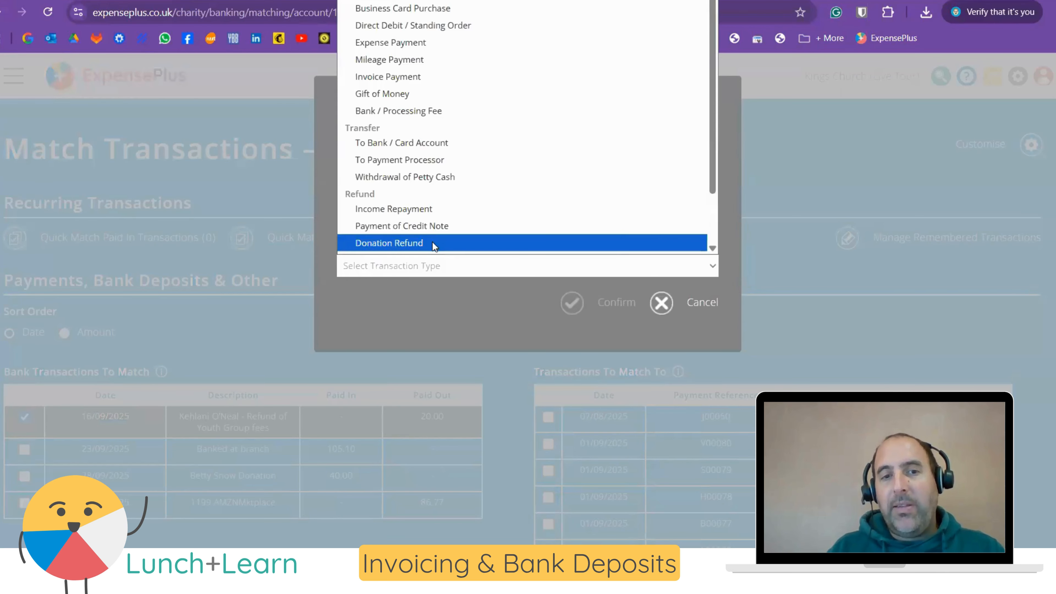
{"action": "left_click", "coordinate": [419, 231]}
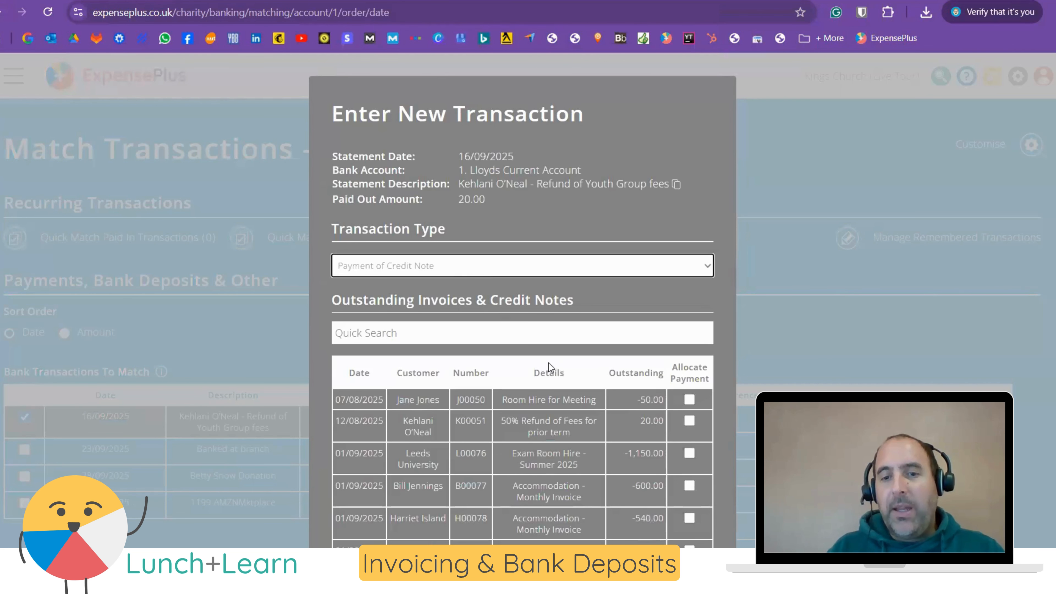
Step: Find the customer's 50% Refund of Fees for prior term credit note, allocate the refund payment to it, and confirm the transaction
{"action": "scroll", "coordinate": [549, 363], "scroll_direction": "down", "scroll_amount": 6}
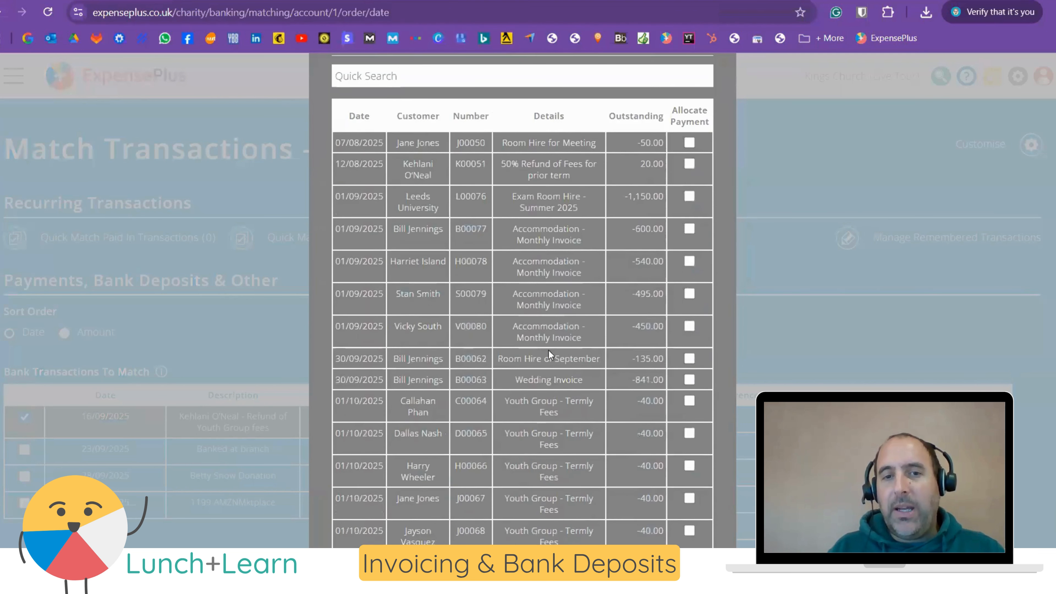
{"action": "scroll", "coordinate": [549, 355], "scroll_direction": "up", "scroll_amount": 6}
{"action": "left_click", "coordinate": [410, 332]}
{"action": "type", "text": "keh"}
{"action": "left_click", "coordinate": [689, 398]}
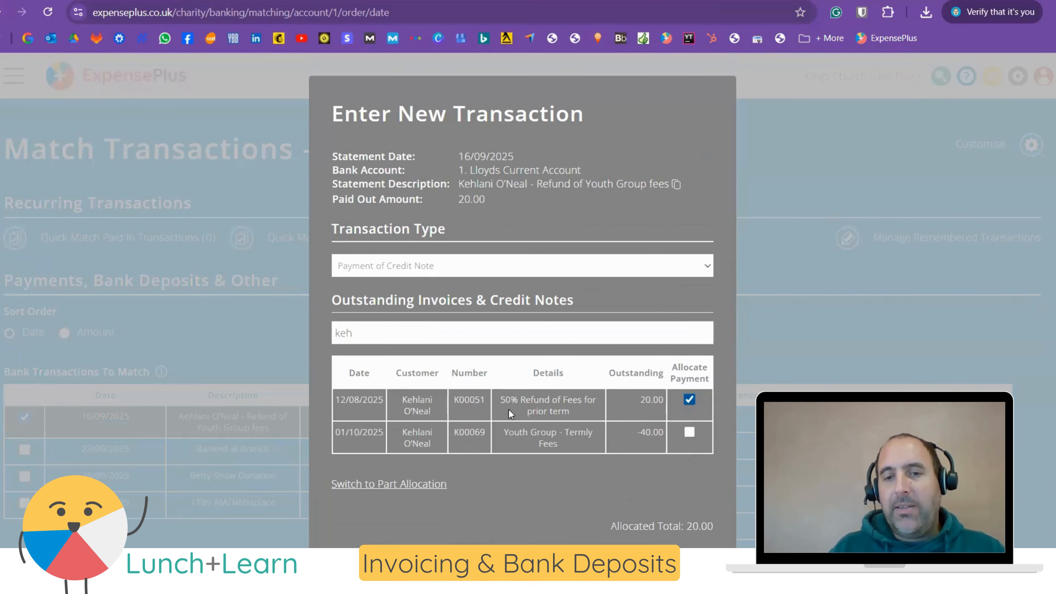
{"action": "scroll", "coordinate": [631, 453], "scroll_direction": "down", "scroll_amount": 3}
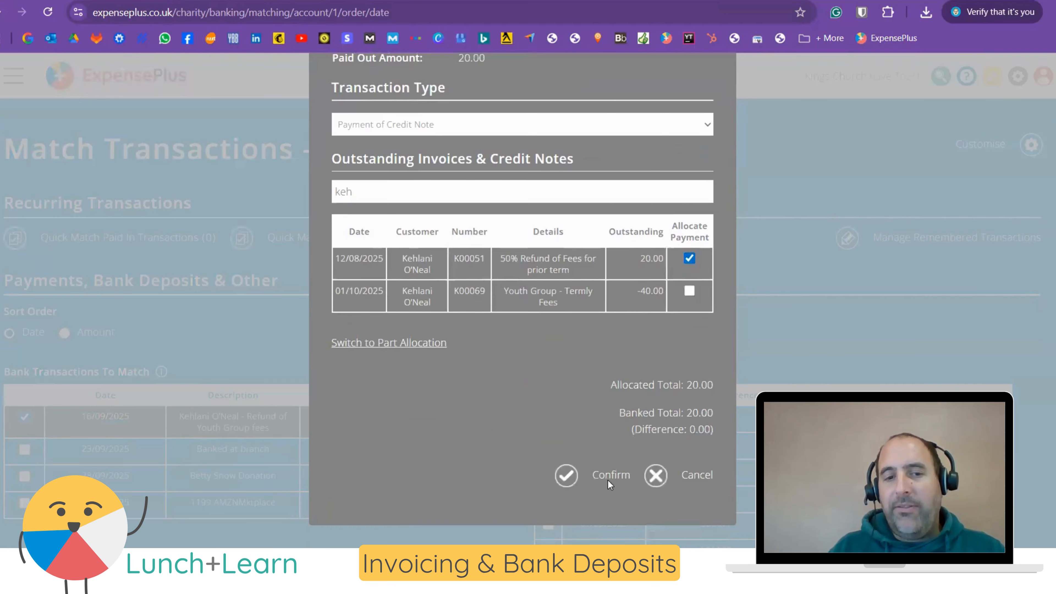
{"action": "left_click", "coordinate": [607, 479]}
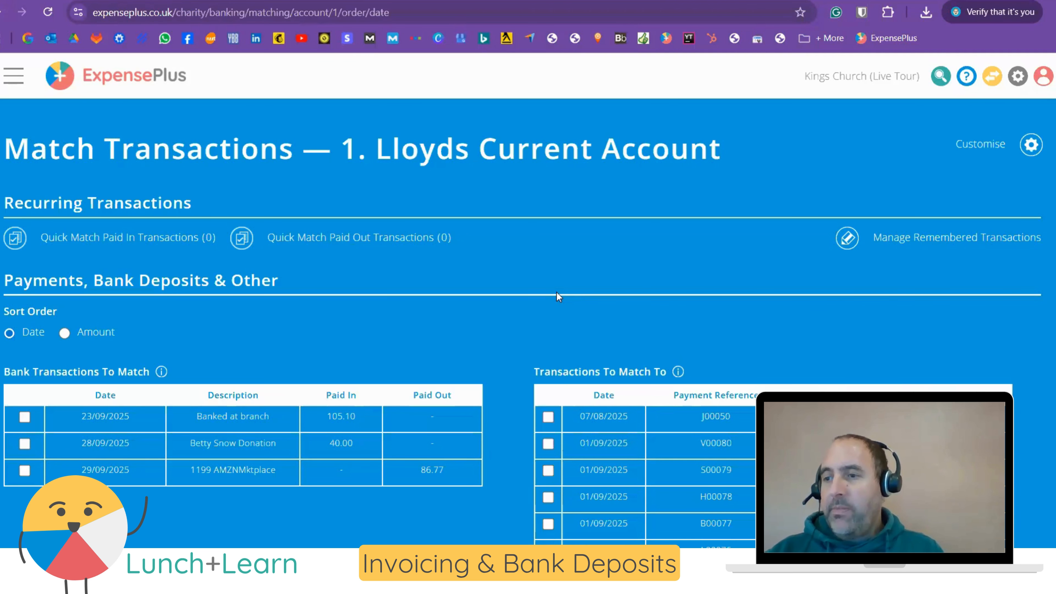
Step: Return to invoicing and review the list of invoice payments for all customers
{"action": "left_click", "coordinate": [18, 82]}
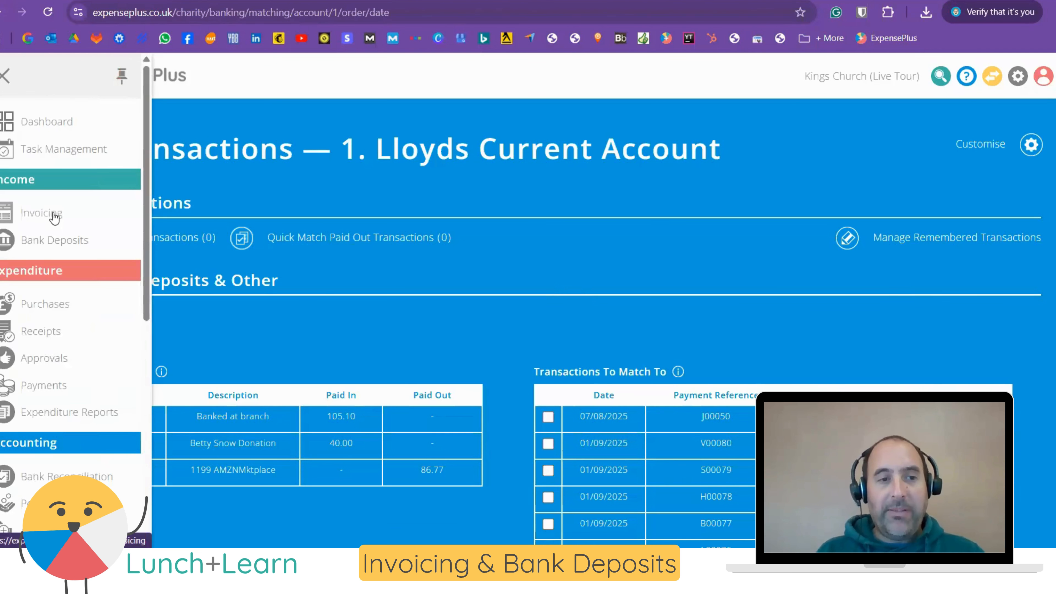
{"action": "left_click", "coordinate": [54, 216]}
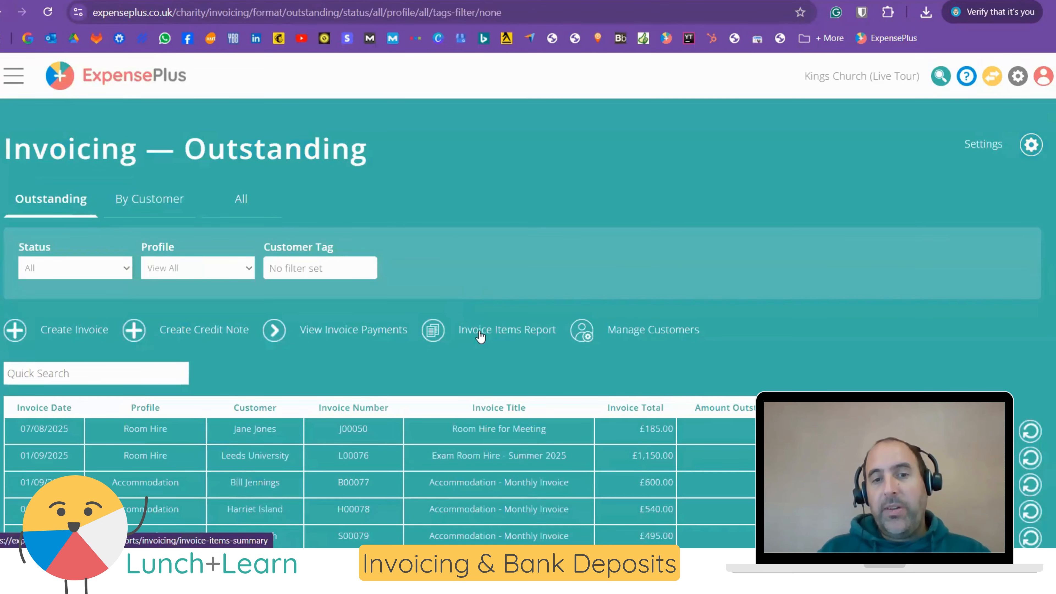
{"action": "left_click", "coordinate": [372, 334]}
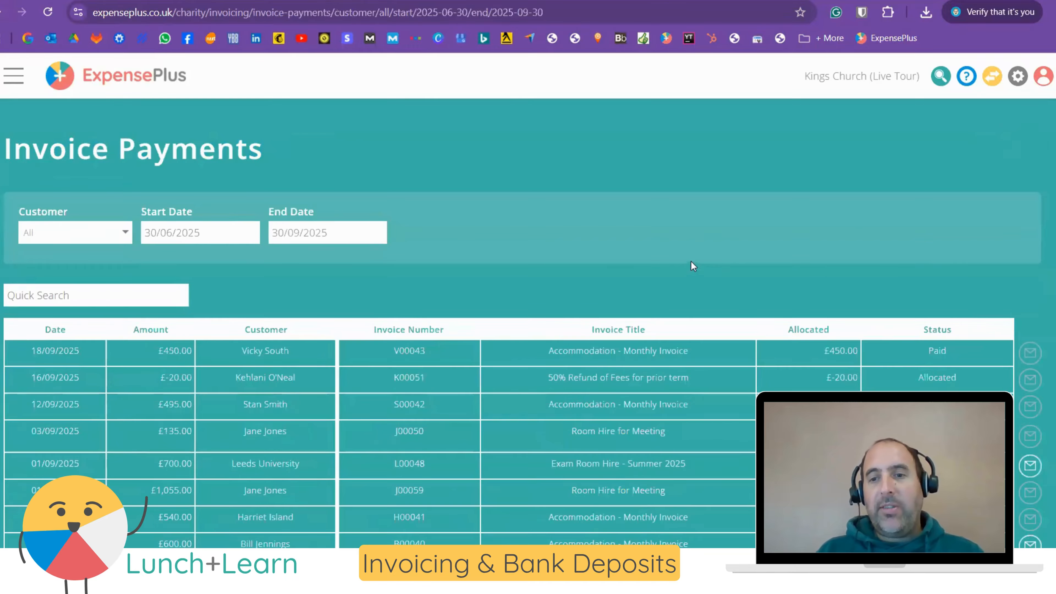
{"action": "scroll", "coordinate": [436, 276], "scroll_direction": "down", "scroll_amount": 4}
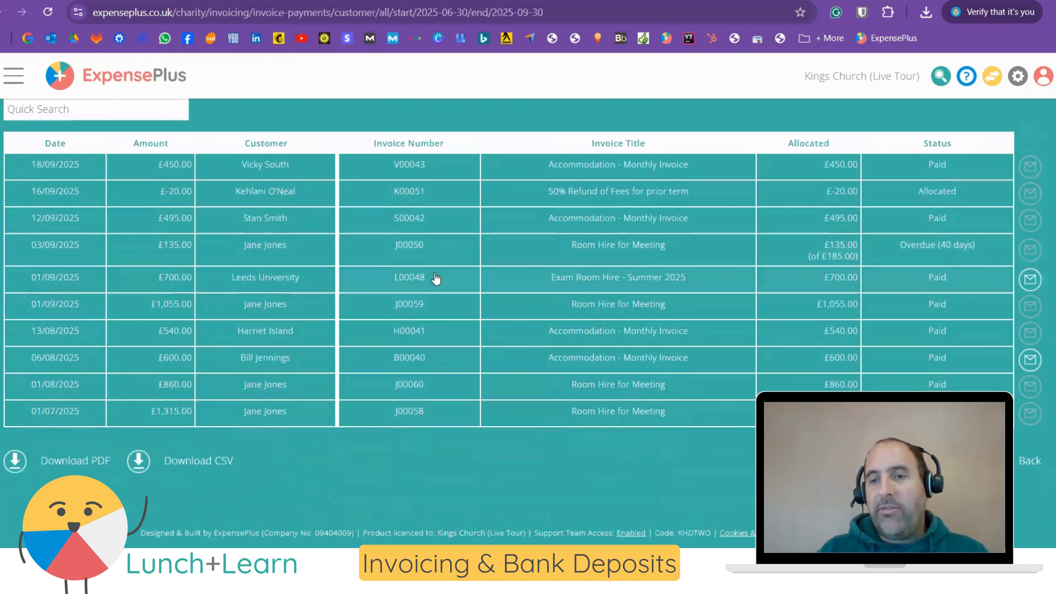
Step: Inspect the email receipt options for the Leeds University exam room hire payment, leave without sending, and review the payments list
{"action": "left_click", "coordinate": [1031, 283]}
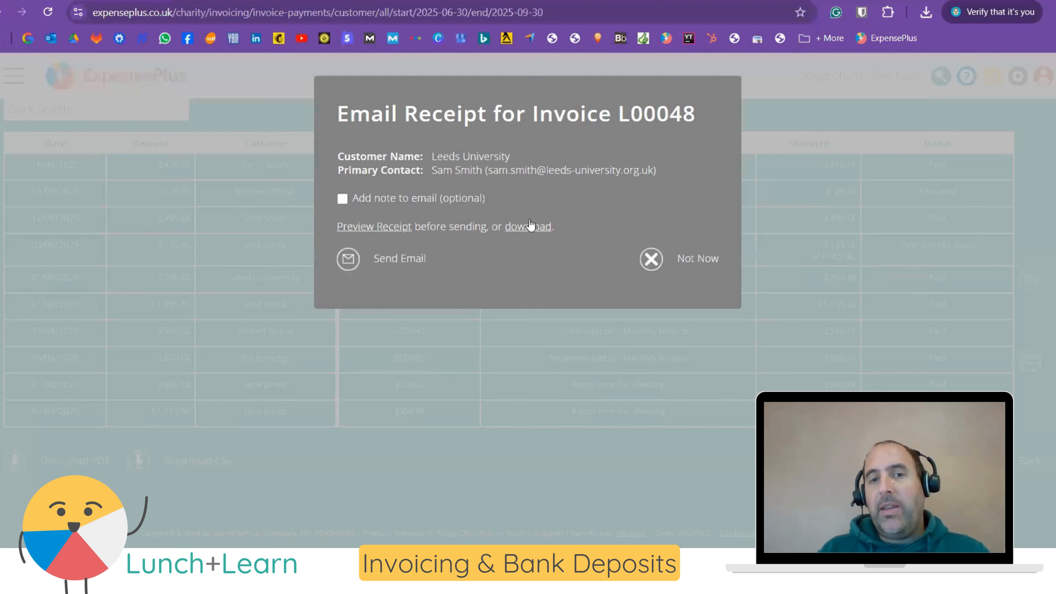
{"action": "left_click", "coordinate": [651, 259]}
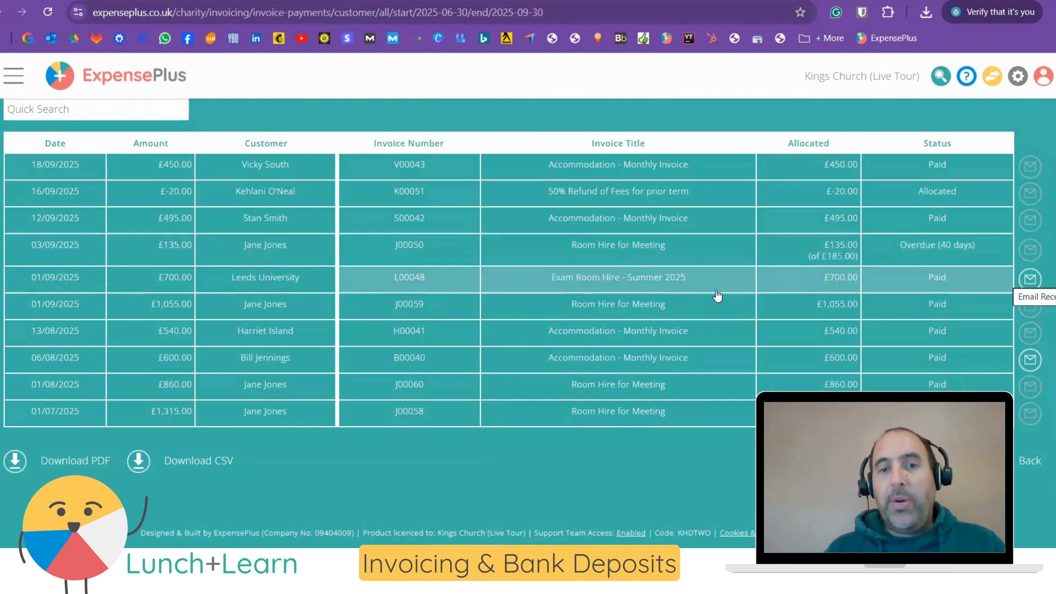
{"action": "scroll", "coordinate": [715, 288], "scroll_direction": "up", "scroll_amount": 5}
{"action": "scroll", "coordinate": [713, 285], "scroll_direction": "down", "scroll_amount": 4}
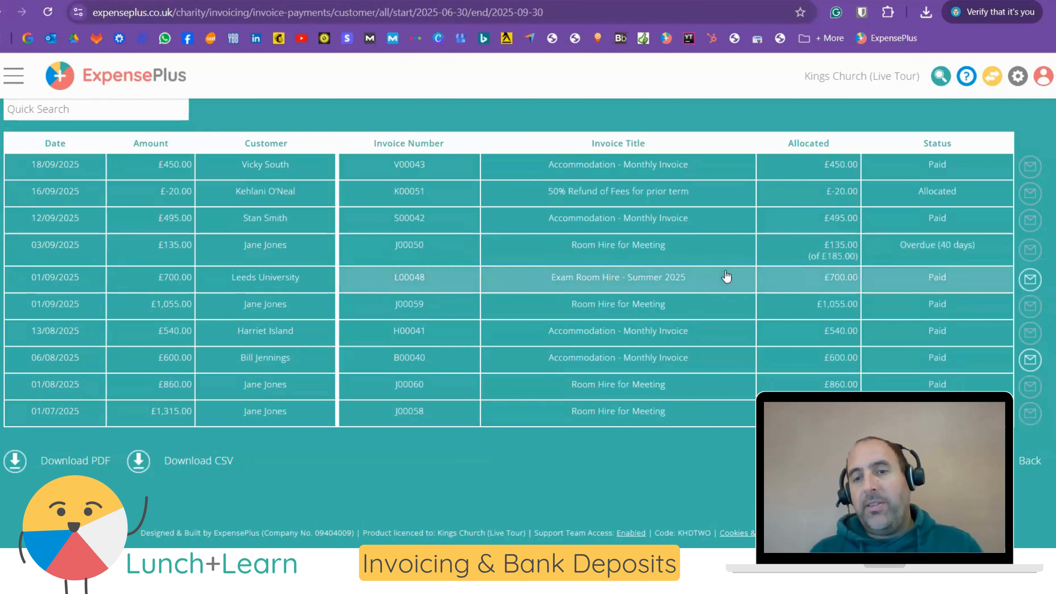
{"action": "scroll", "coordinate": [728, 269], "scroll_direction": "up", "scroll_amount": 4}
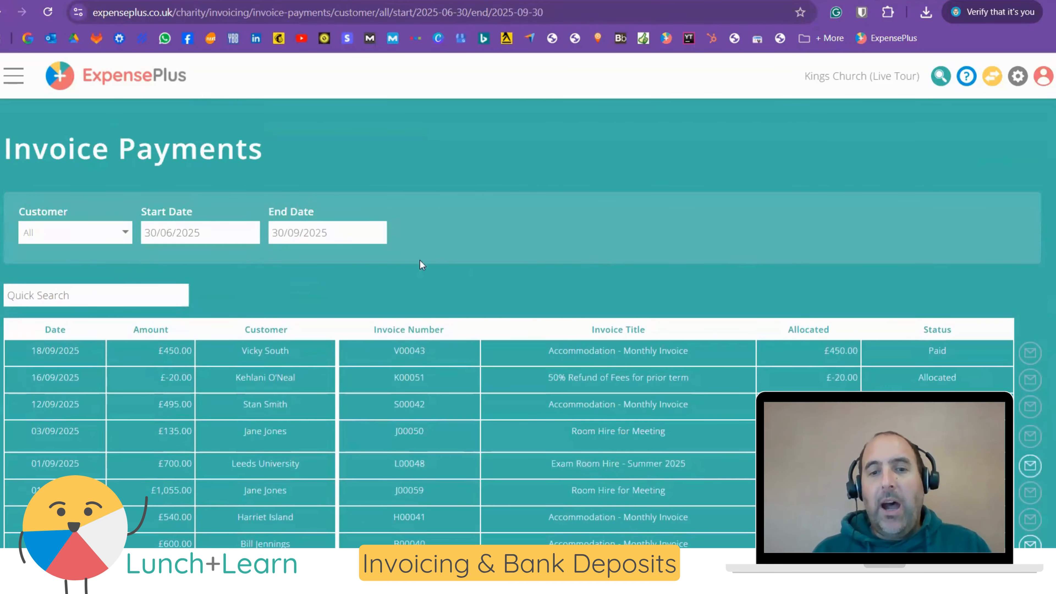
Step: Open the Invoice Items Report from the Outstanding view and examine its 2025 monthly summary and the Nil Balances option
{"action": "left_click", "coordinate": [4, 12]}
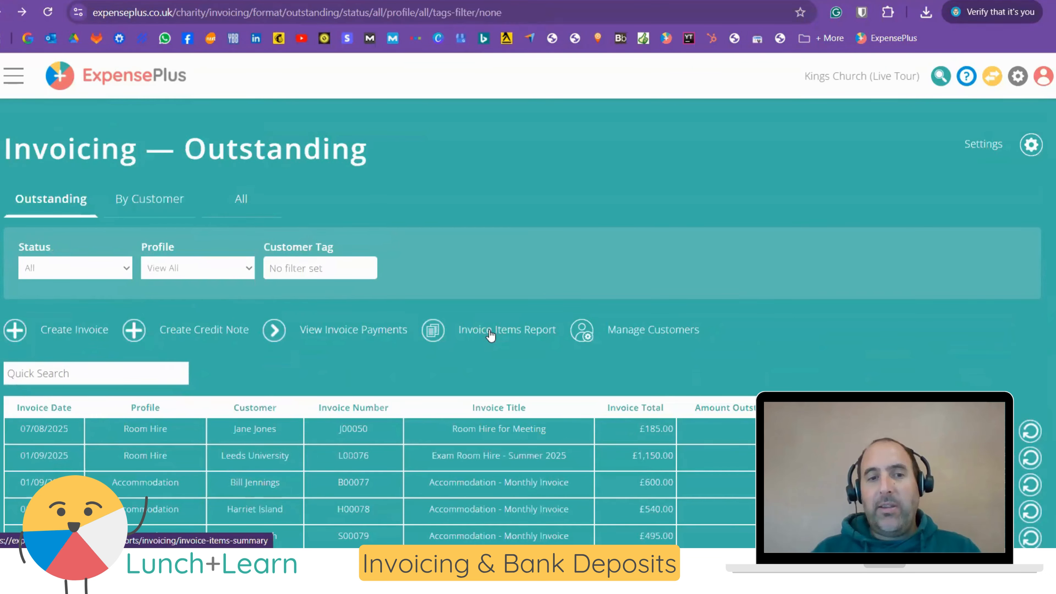
{"action": "left_click", "coordinate": [491, 332]}
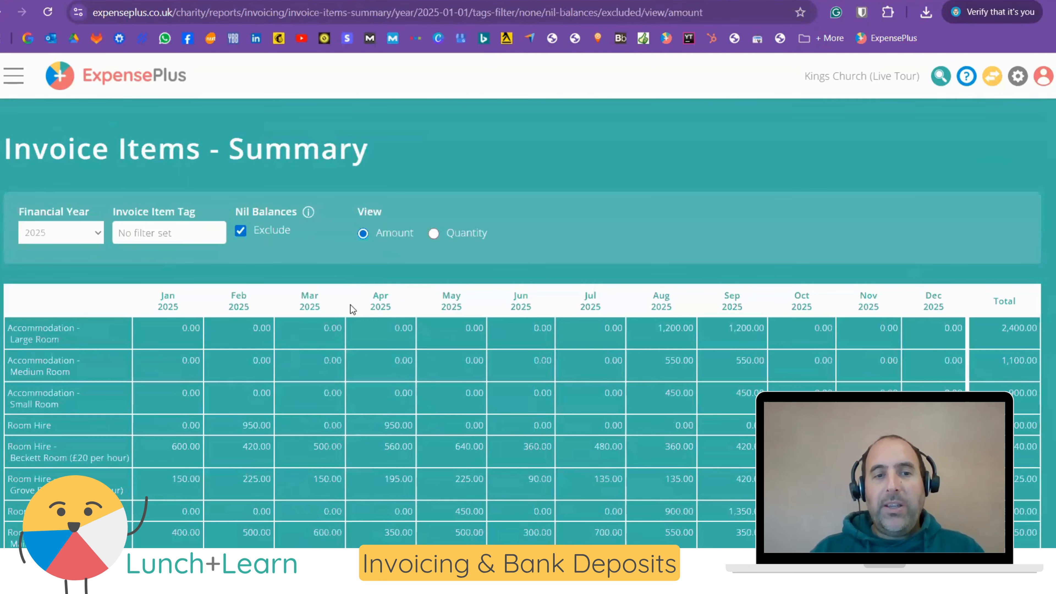
{"action": "scroll", "coordinate": [308, 328], "scroll_direction": "down", "scroll_amount": 4}
{"action": "scroll", "coordinate": [111, 266], "scroll_direction": "up", "scroll_amount": 4}
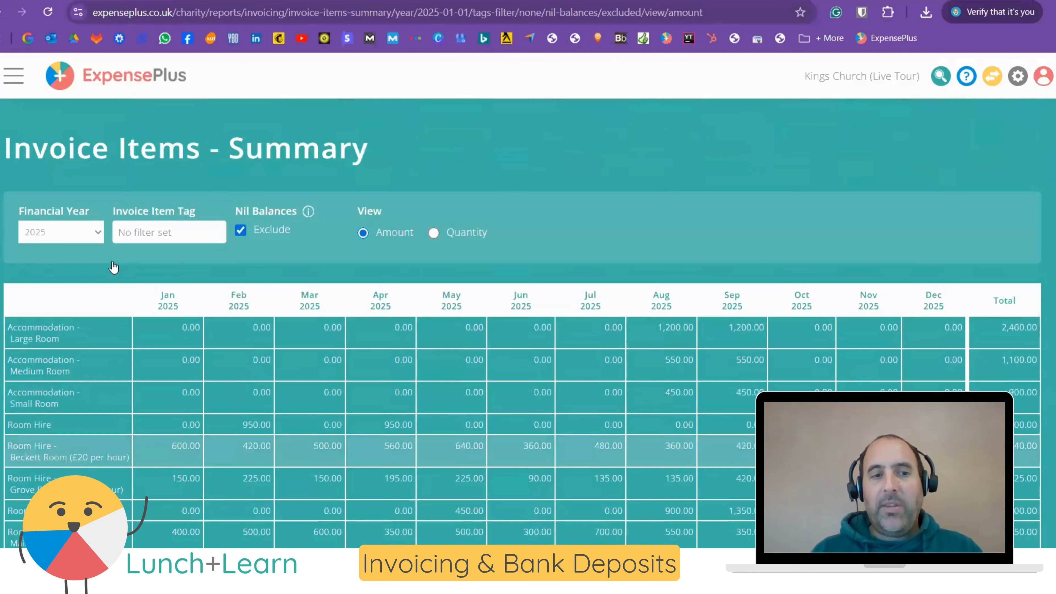
{"action": "scroll", "coordinate": [128, 329], "scroll_direction": "down", "scroll_amount": 5}
{"action": "scroll", "coordinate": [128, 329], "scroll_direction": "up", "scroll_amount": 5}
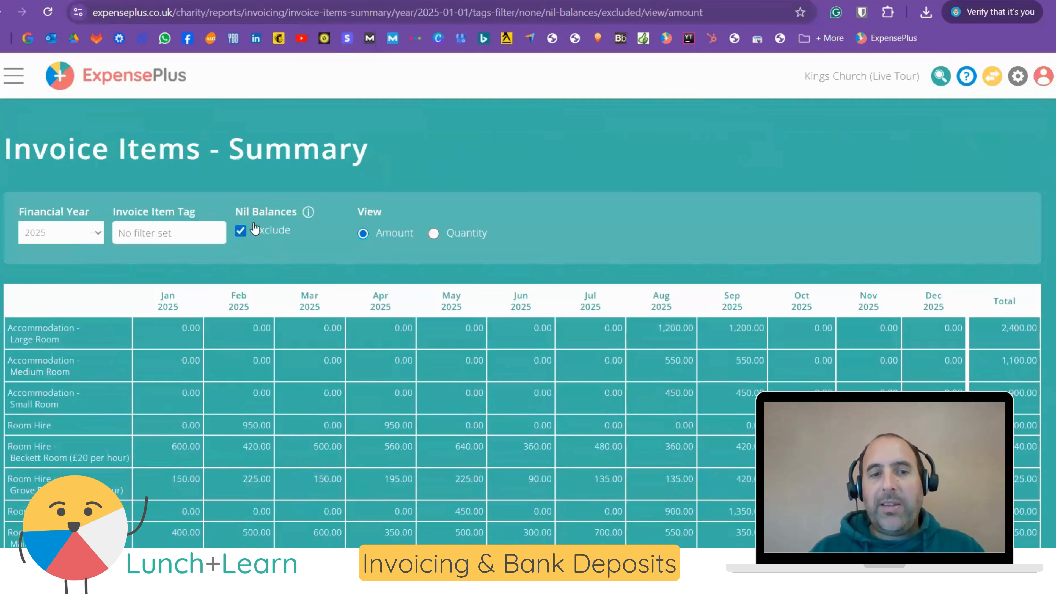
{"action": "left_click_drag", "start_coordinate": [236, 212], "coordinate": [295, 210]}
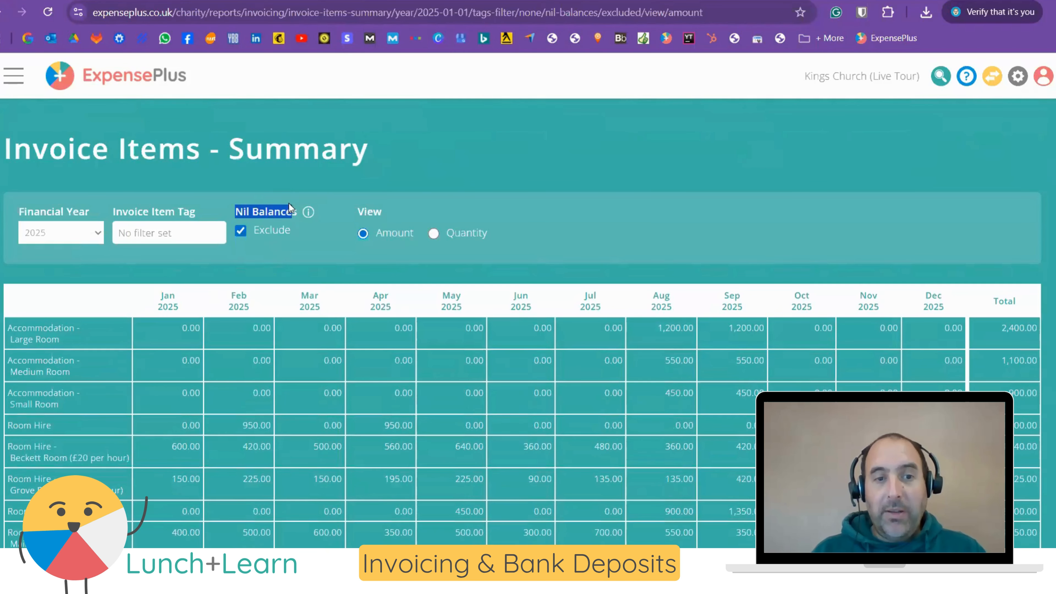
{"action": "left_click", "coordinate": [287, 185]}
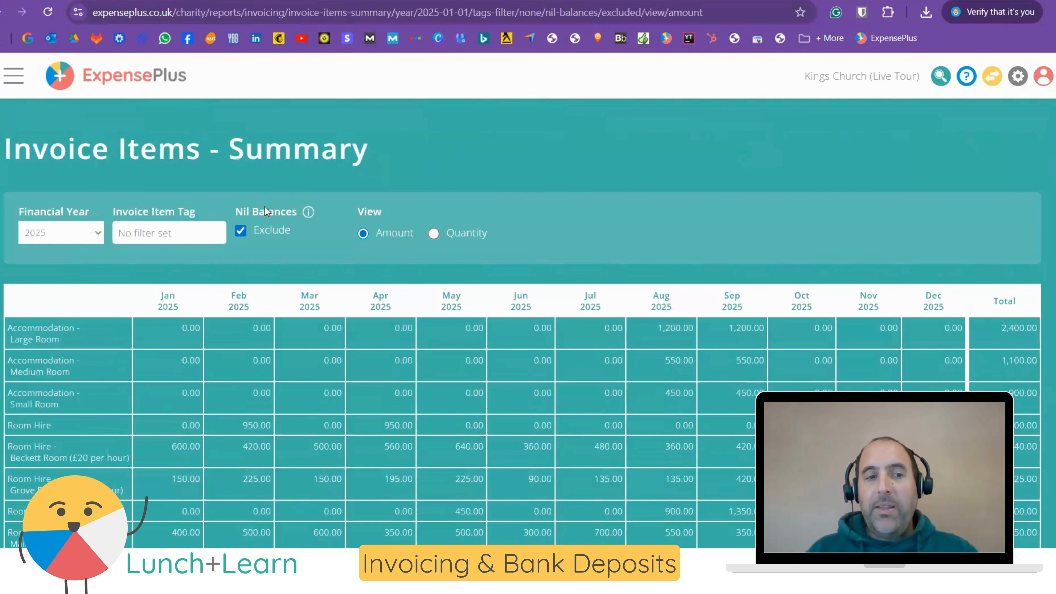
Step: Filter the invoice items summary by the Room Hire item tag
{"action": "left_click", "coordinate": [178, 235]}
{"action": "left_click", "coordinate": [342, 190]}
{"action": "left_click", "coordinate": [344, 309]}
{"action": "left_click", "coordinate": [681, 376]}
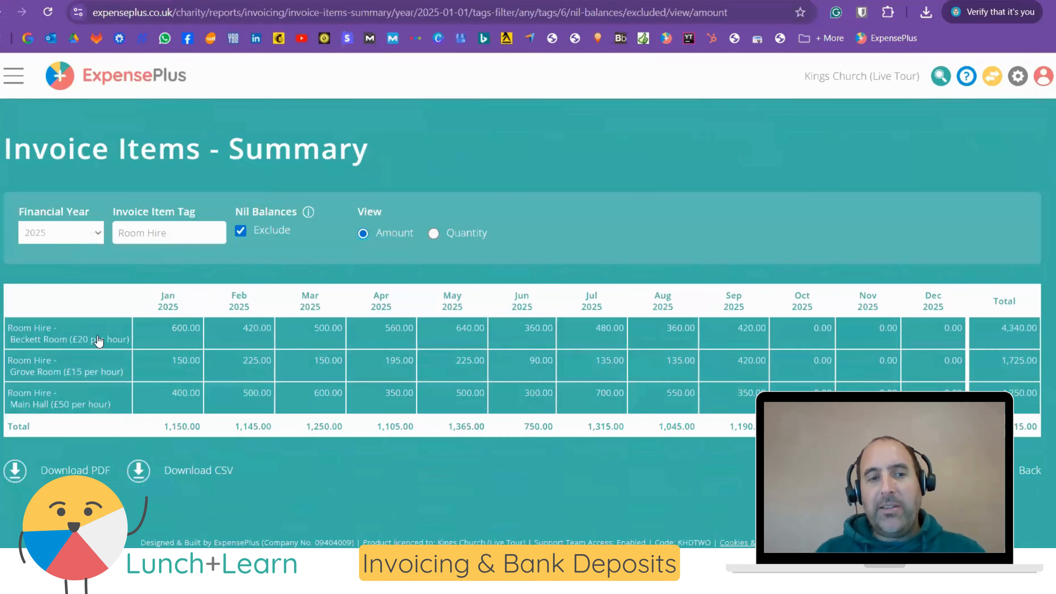
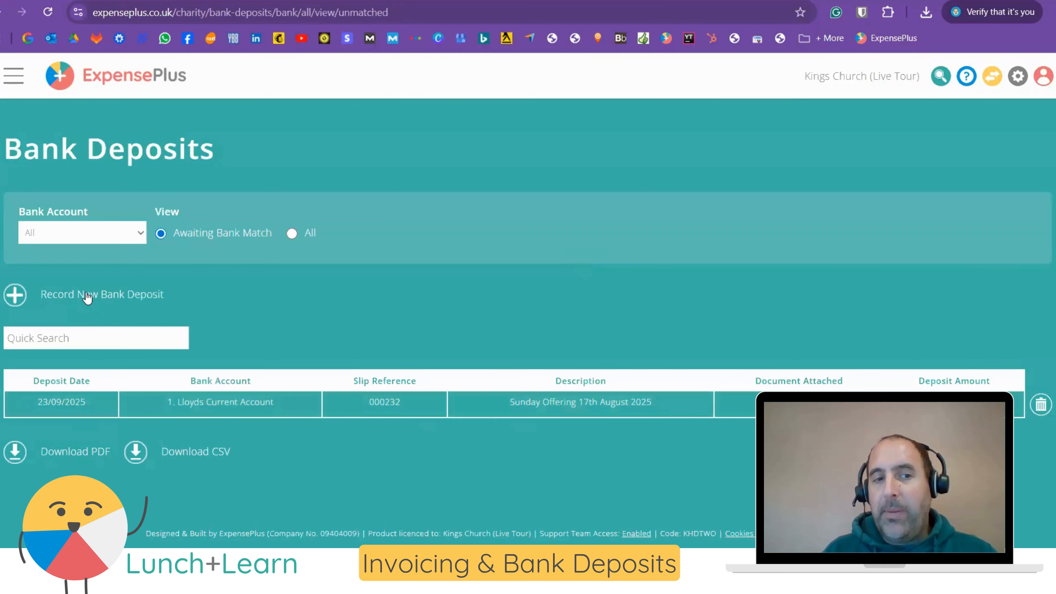
Step: Open the 23/09/2025 Sunday Offering bank deposit and look at its optional file attachment setting, leaving it switched off
{"action": "left_click", "coordinate": [164, 402]}
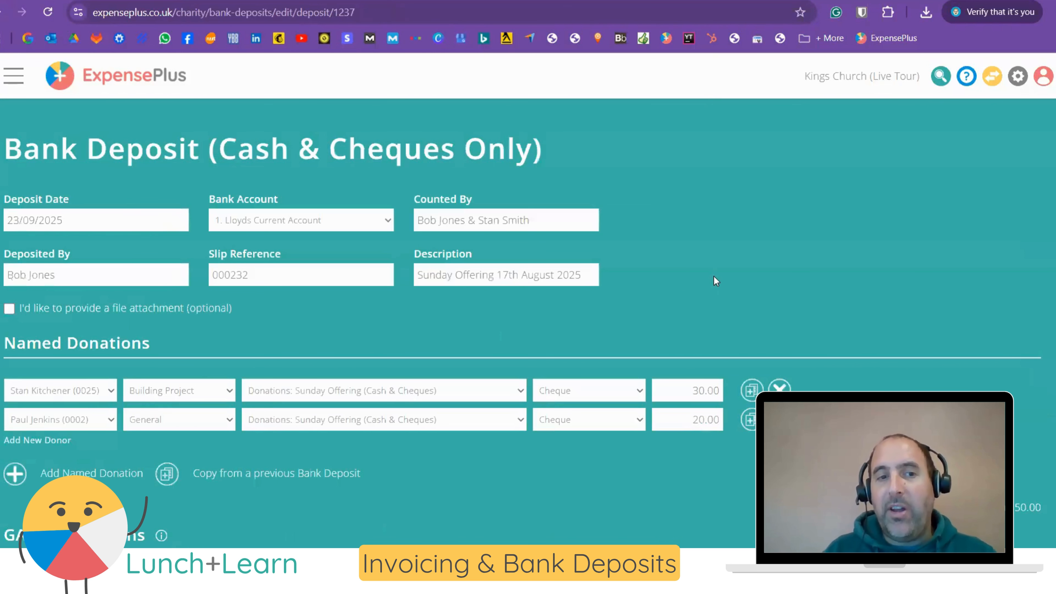
{"action": "left_click_drag", "start_coordinate": [5, 150], "coordinate": [568, 149]}
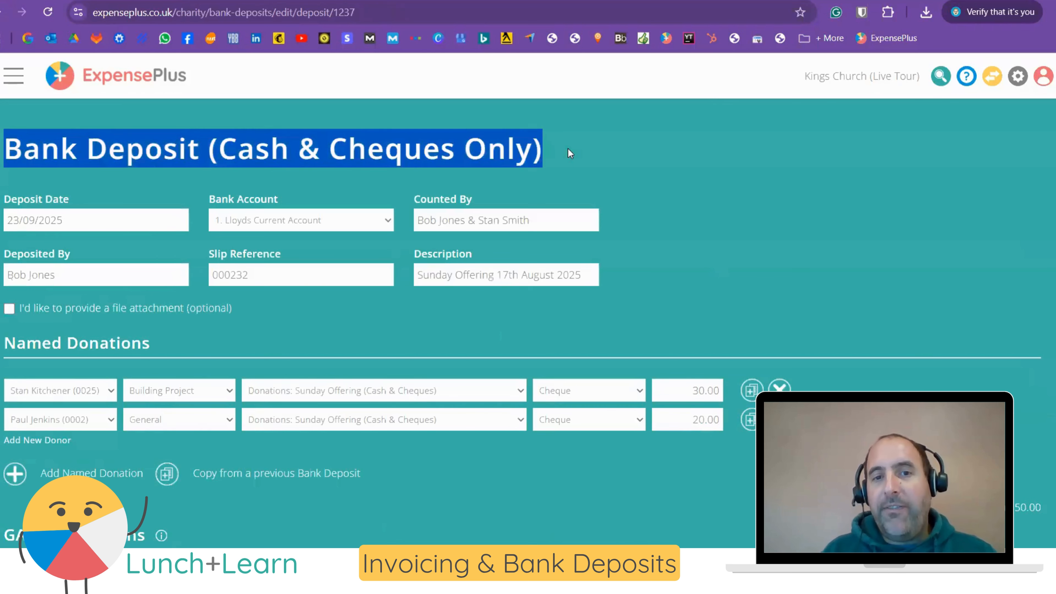
{"action": "left_click", "coordinate": [675, 150]}
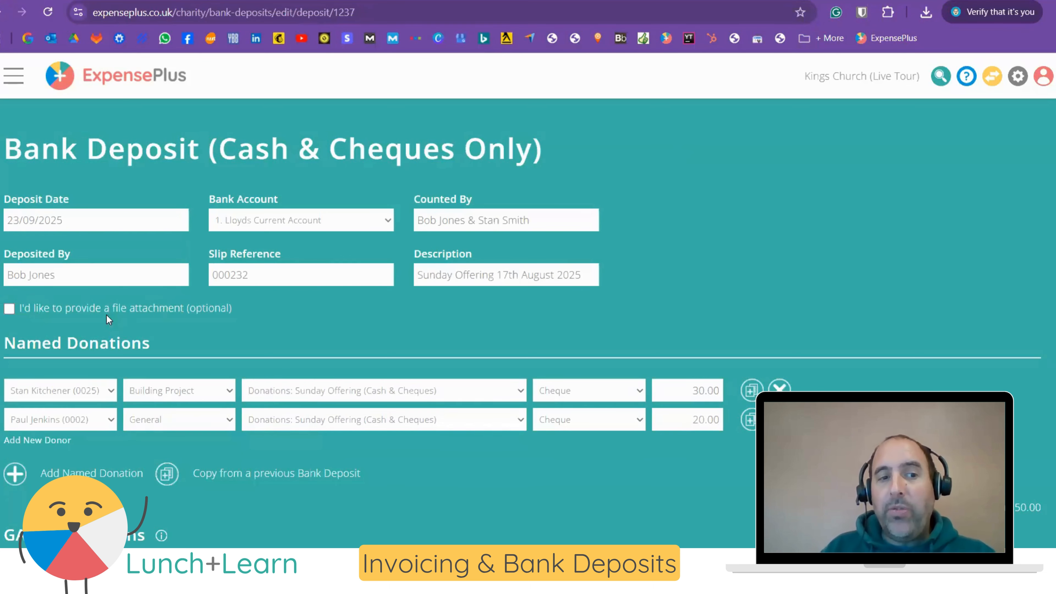
{"action": "left_click", "coordinate": [56, 310]}
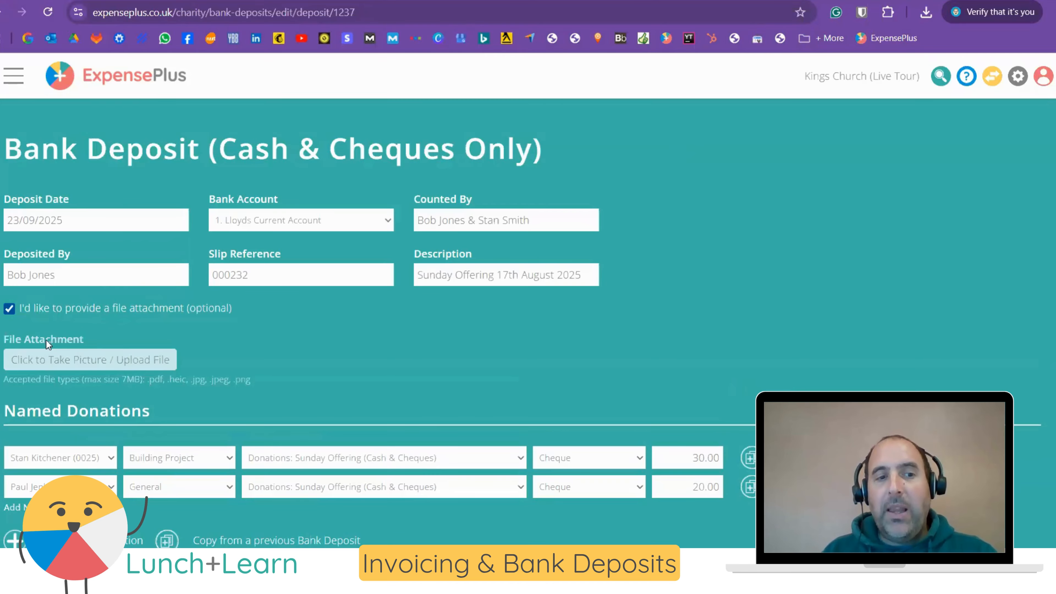
{"action": "left_click", "coordinate": [10, 310]}
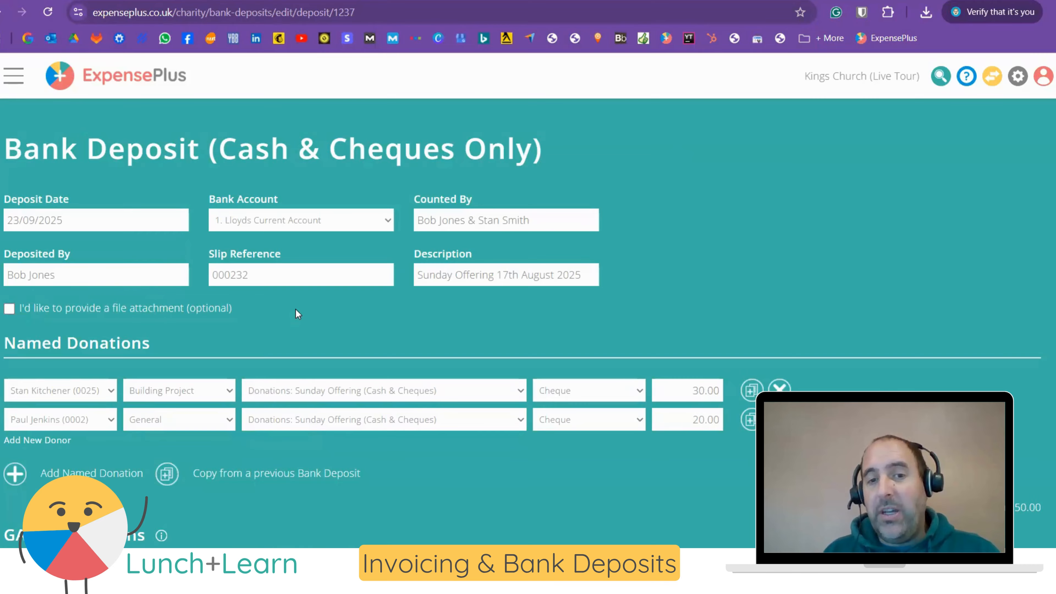
Step: Review the bank deposit's header details and its Named Donations section
{"action": "scroll", "coordinate": [292, 306], "scroll_direction": "down", "scroll_amount": 2}
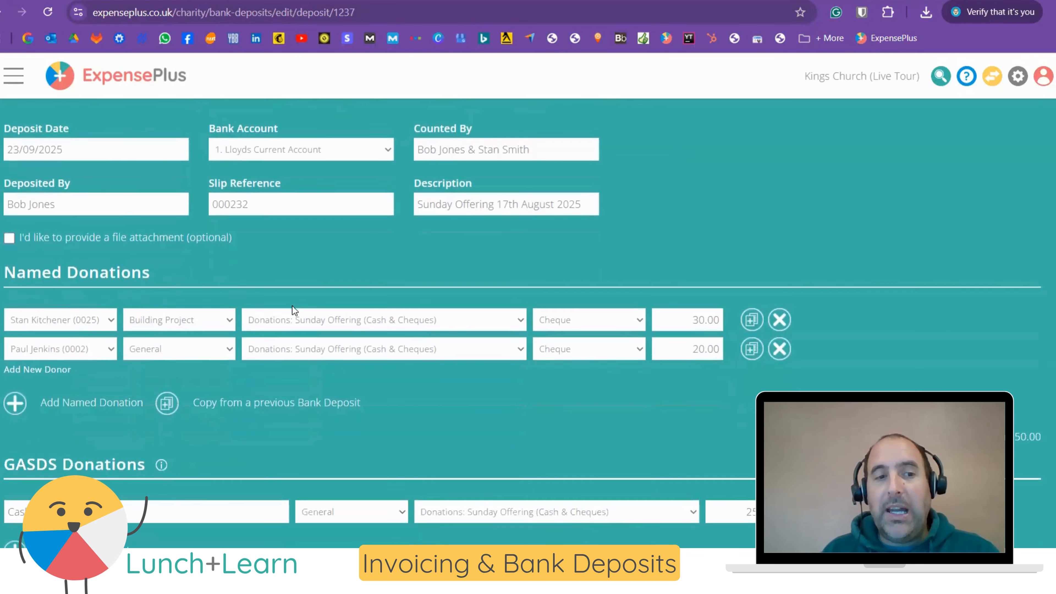
{"action": "scroll", "coordinate": [290, 302], "scroll_direction": "up", "scroll_amount": 2}
{"action": "scroll", "coordinate": [287, 304], "scroll_direction": "down", "scroll_amount": 2}
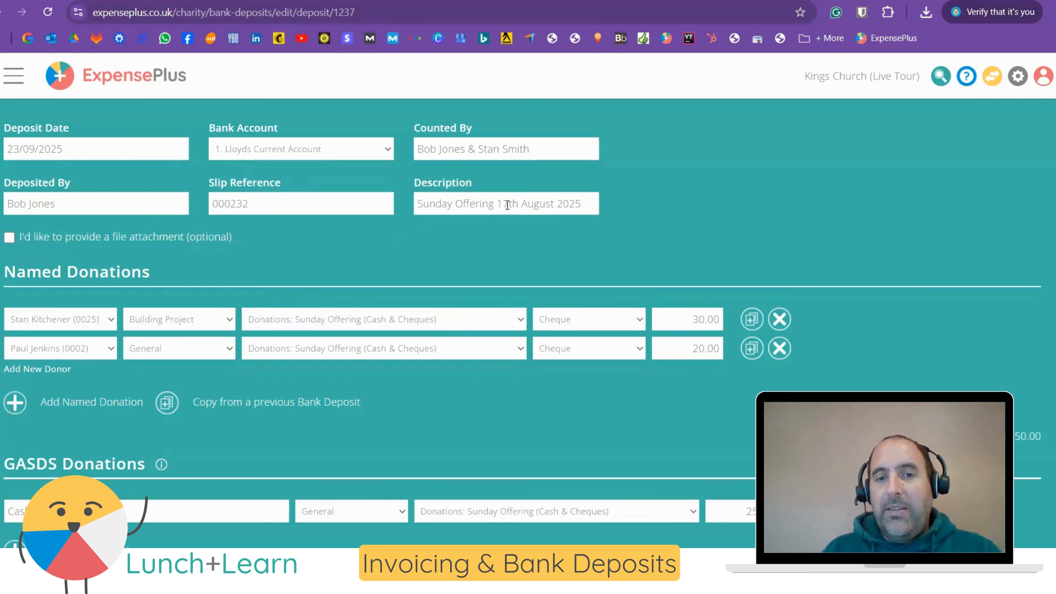
{"action": "scroll", "coordinate": [7, 220], "scroll_direction": "down", "scroll_amount": 2}
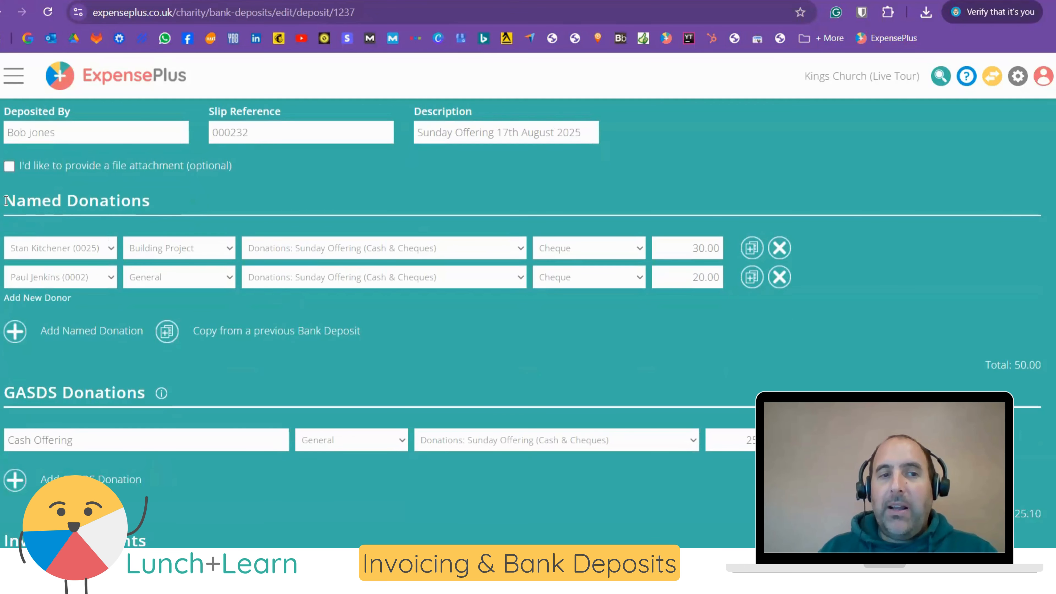
{"action": "left_click_drag", "start_coordinate": [6, 201], "coordinate": [149, 204]}
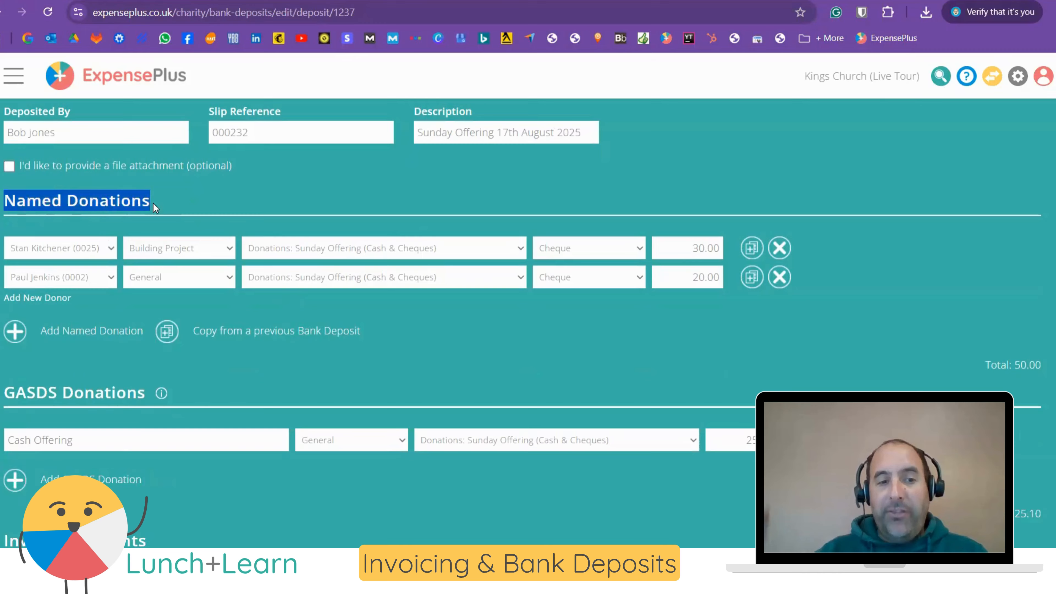